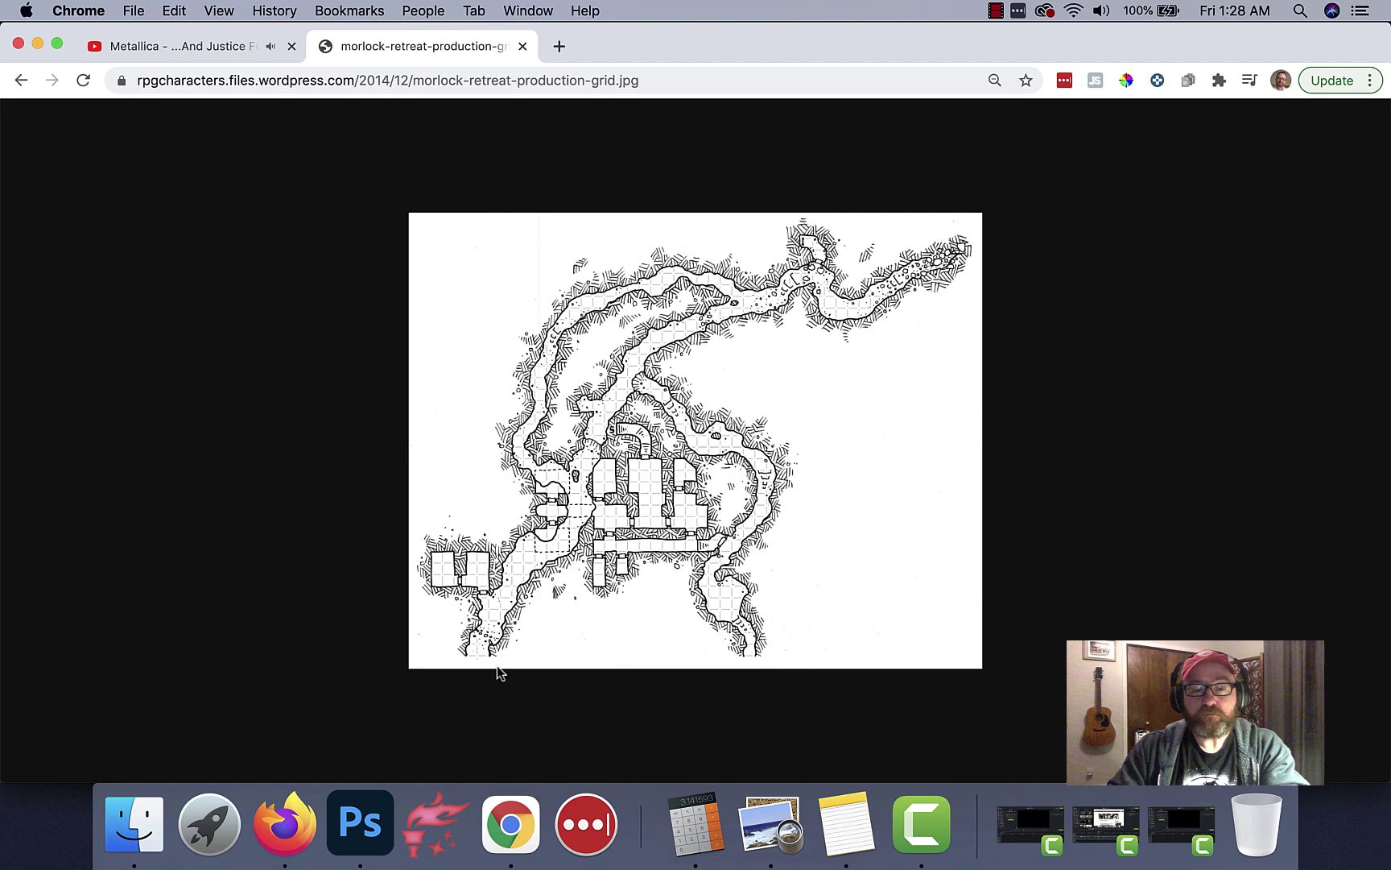
# Switch from Chrome to Photoshop 2020 using the Dock icon
pyautogui.click(369, 823)
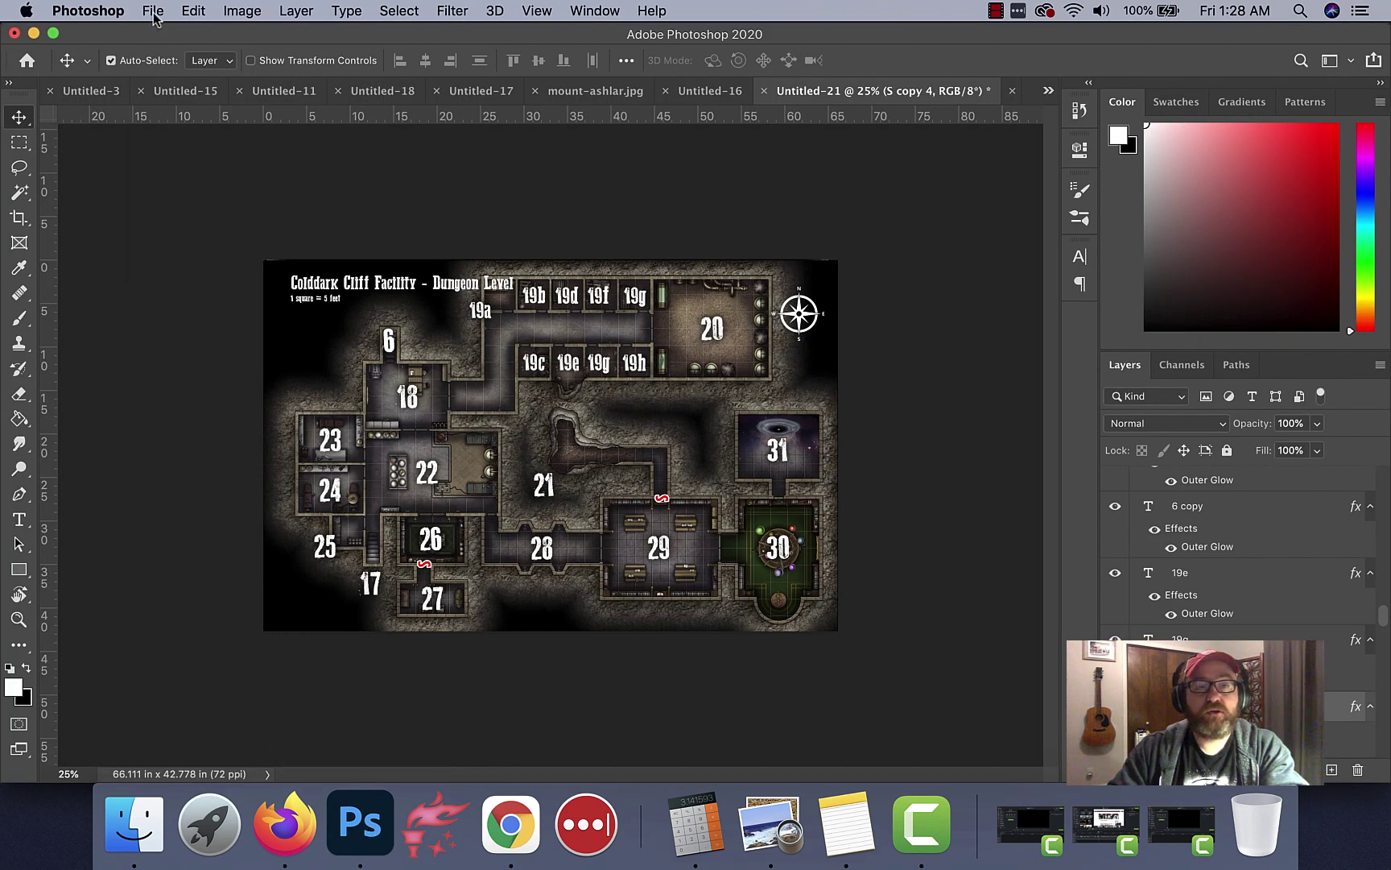
# Open morlock-retreat-lower.jpg and morlock-retreat-upper.jpg together from the Dyson Megadelve folder
pyautogui.click(153, 12)
pyautogui.click(155, 53)
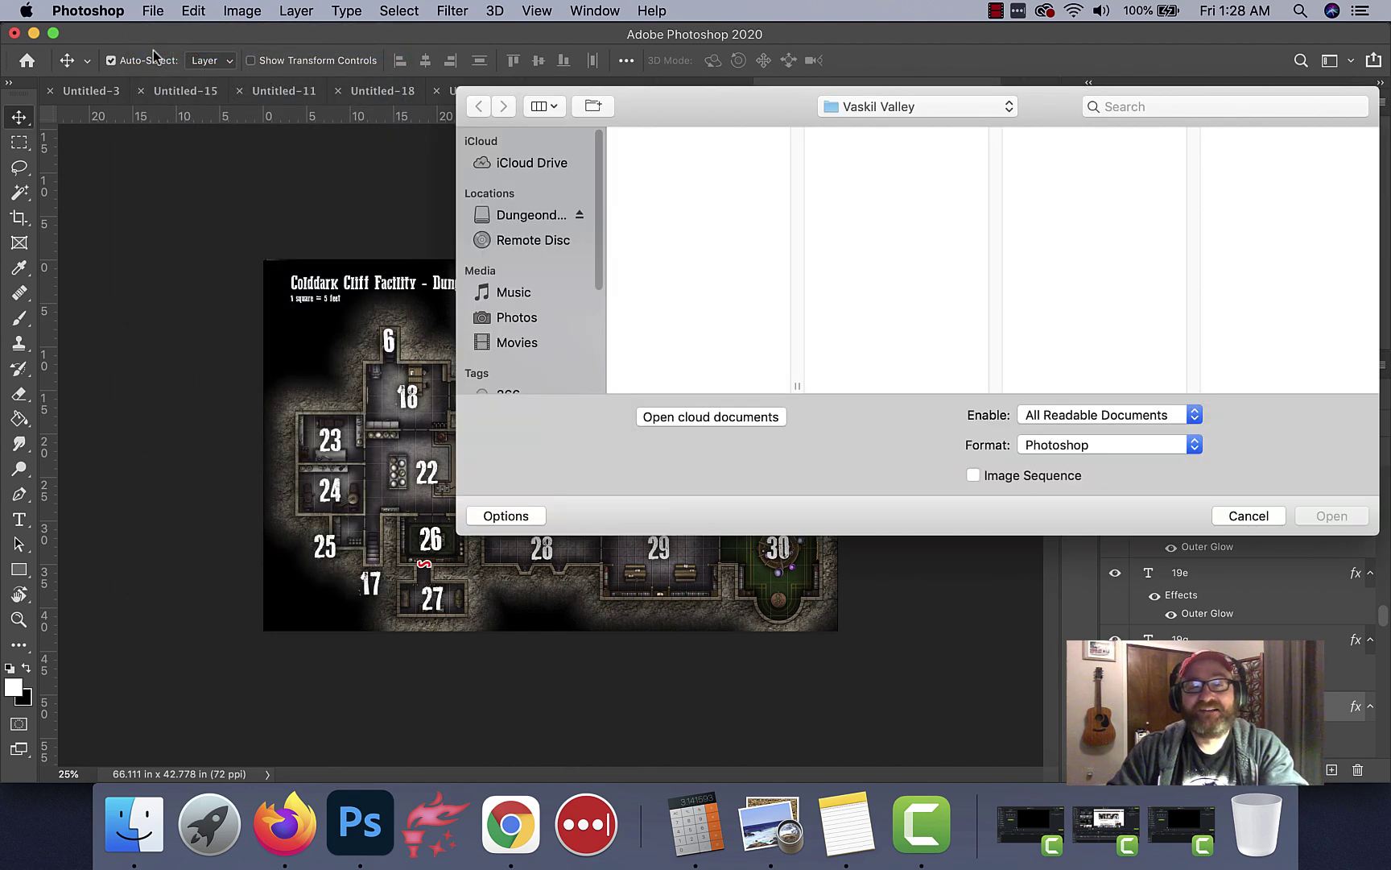
pyautogui.click(903, 106)
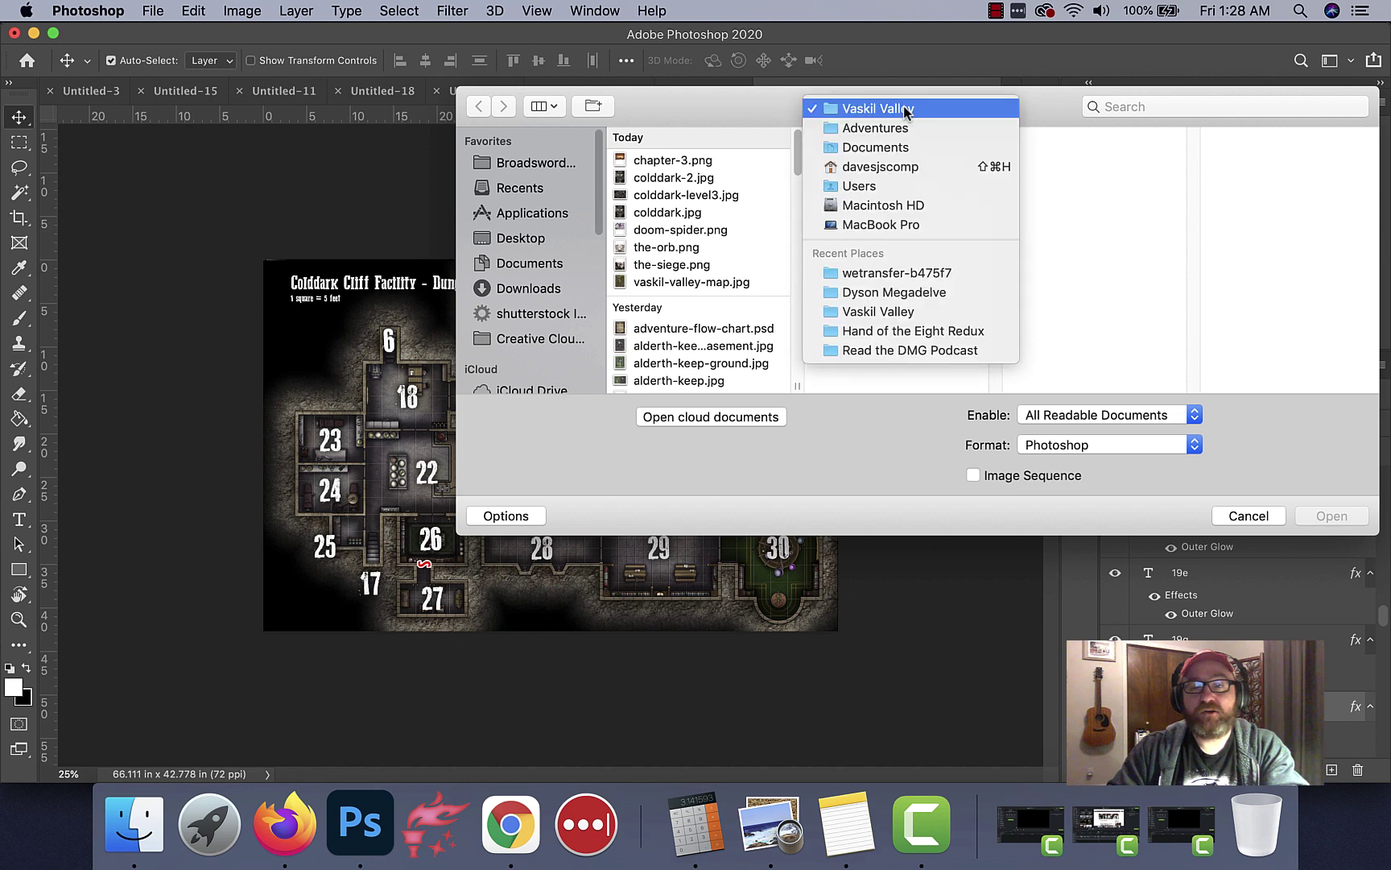
pyautogui.click(892, 298)
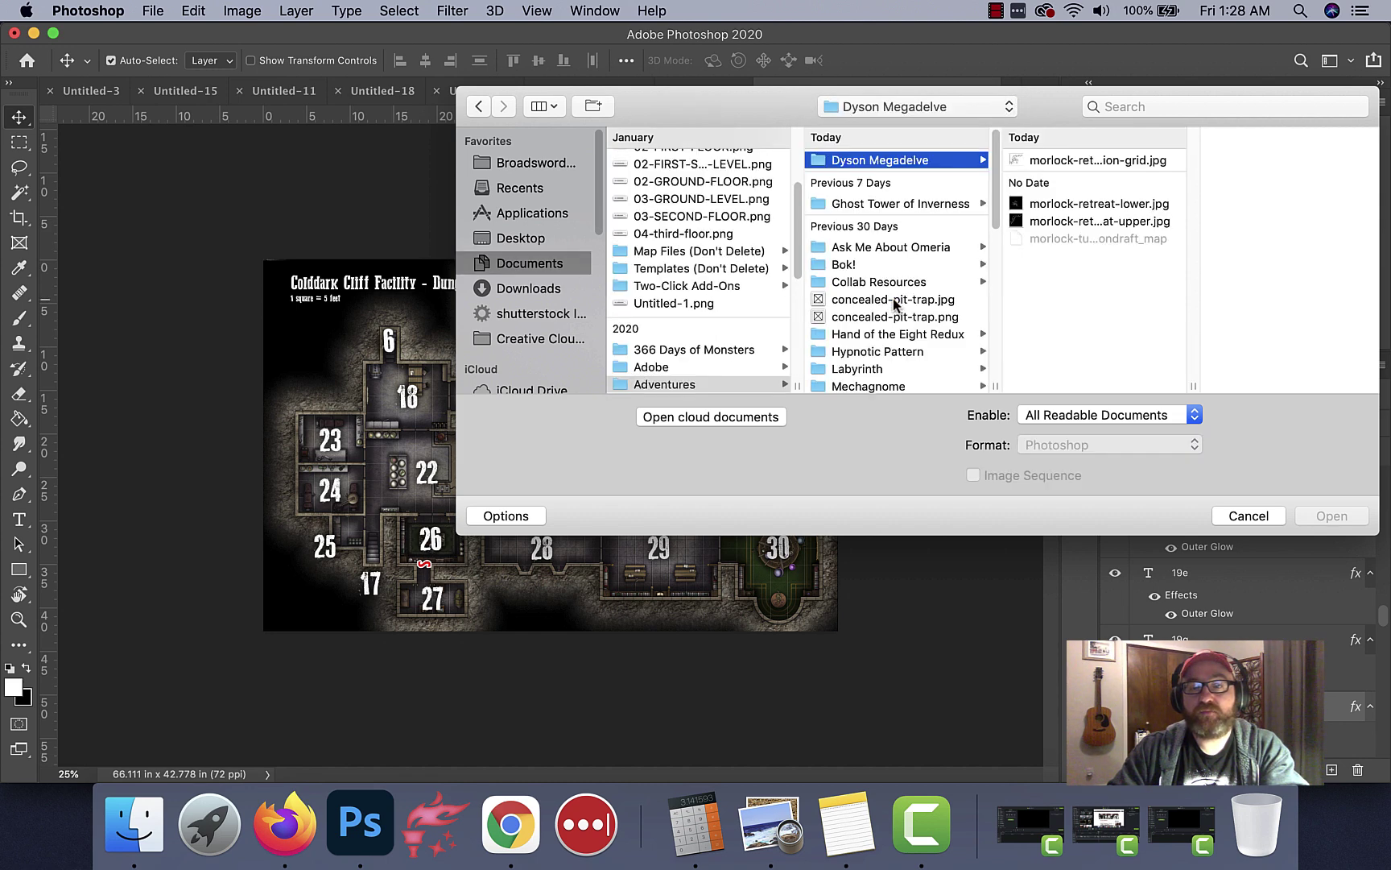
pyautogui.click(1090, 203)
pyautogui.keyDown('shift'); pyautogui.click(1081, 221); pyautogui.keyUp('shift')
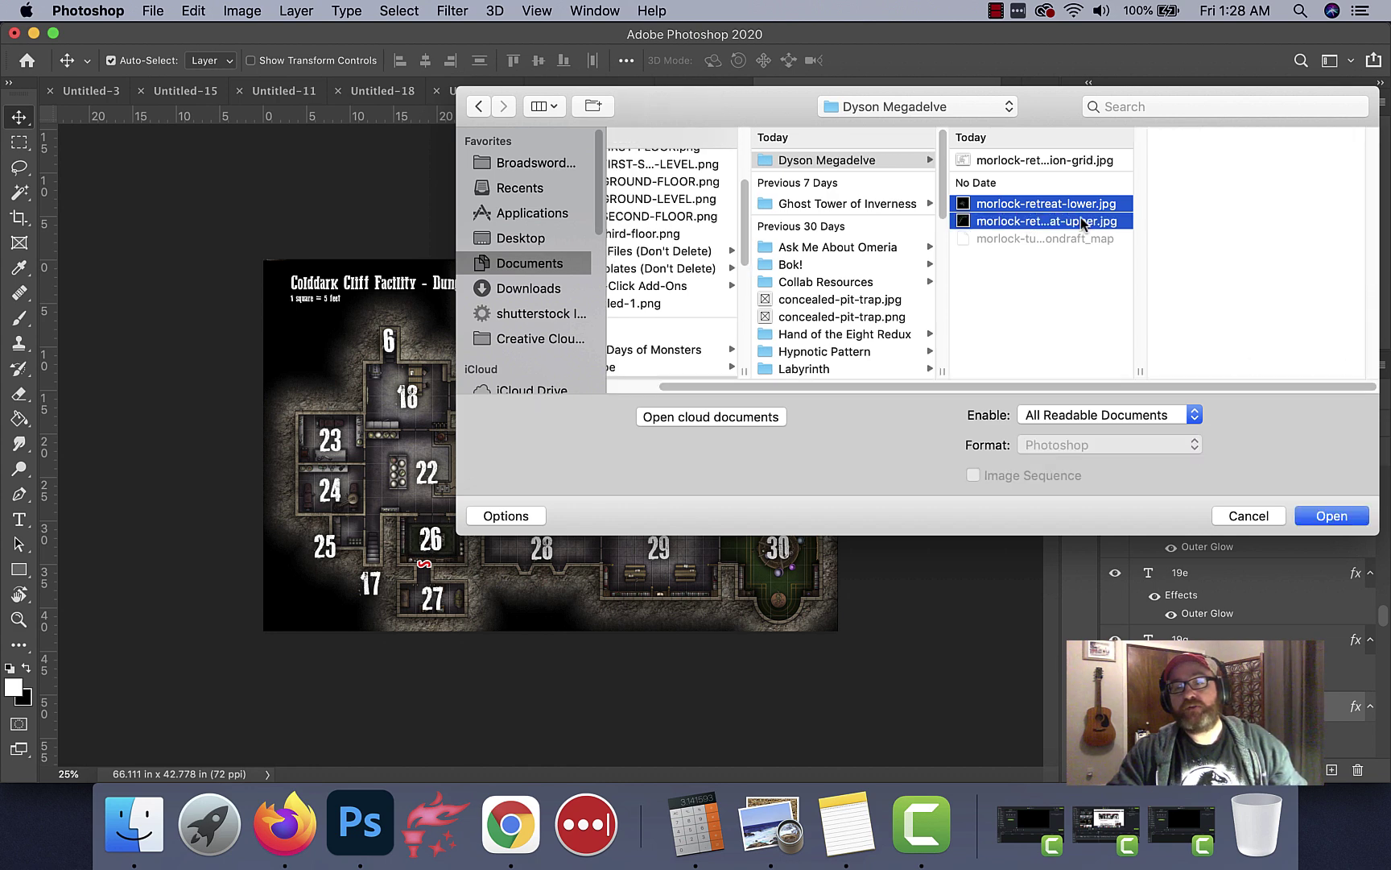
pyautogui.click(1347, 515)
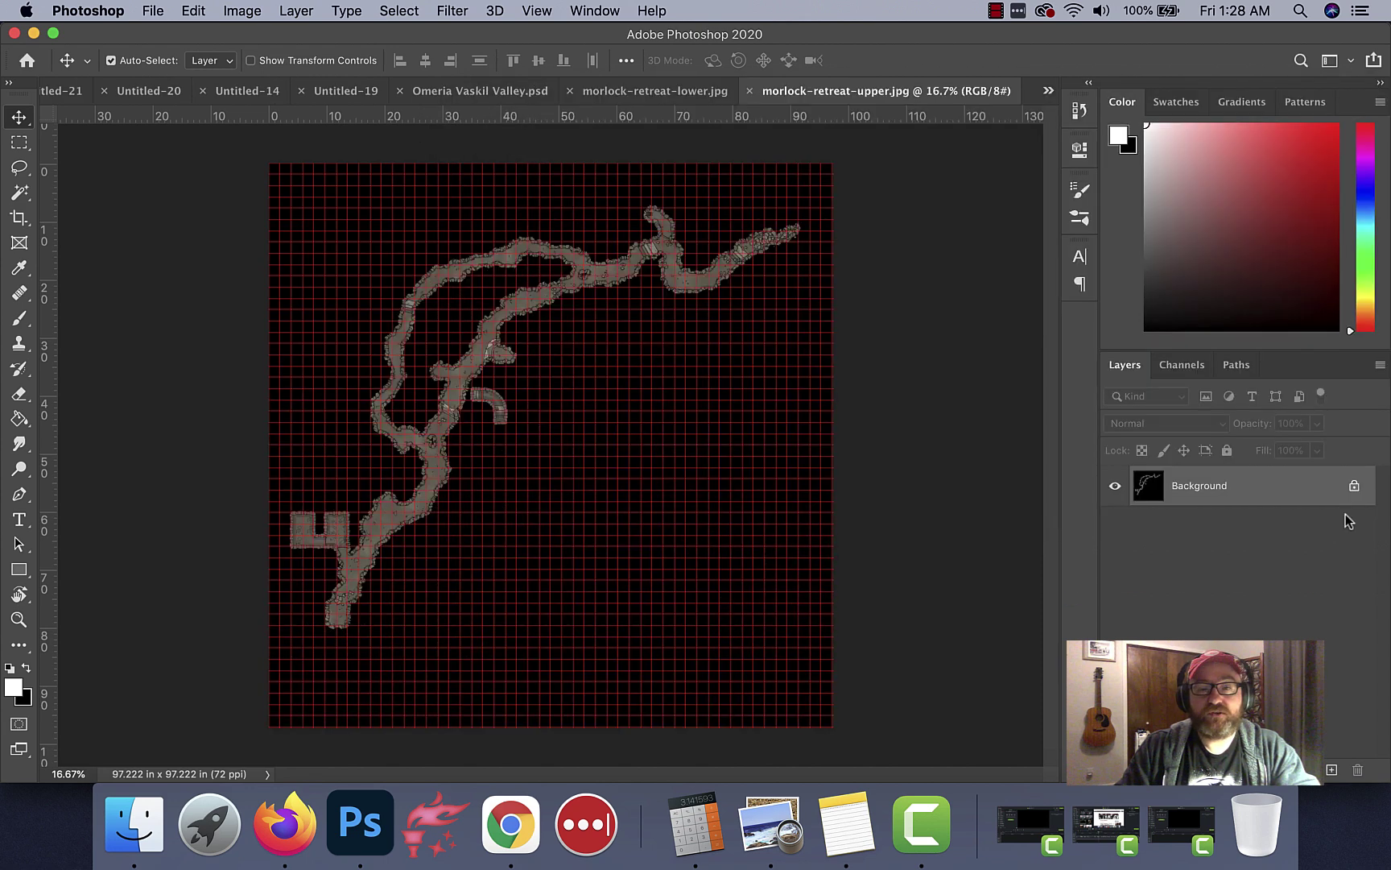
# Hide the grid, then set gridlines every 140 px with 4 subdivisions
pyautogui.press('super')
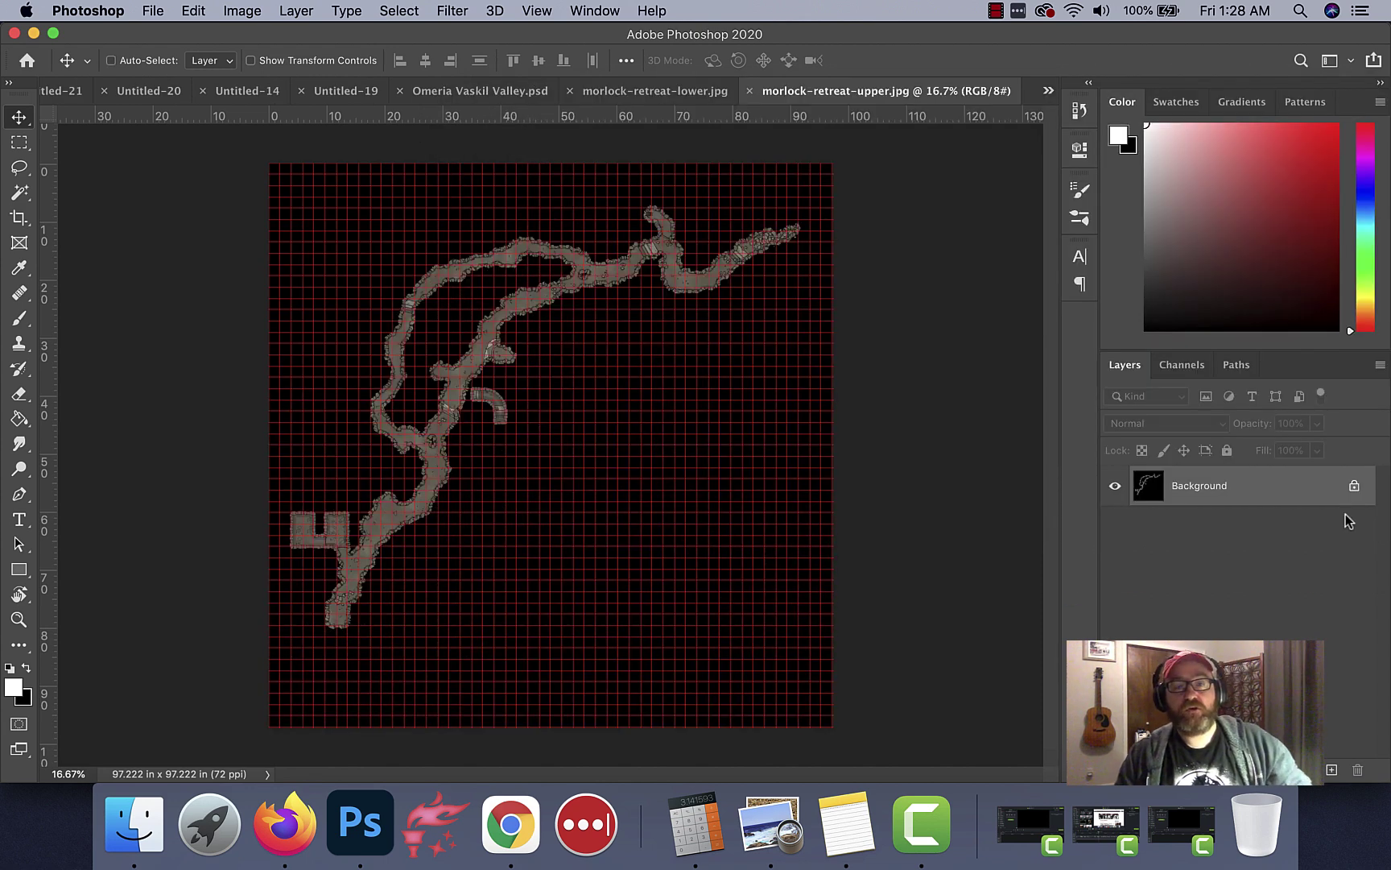
pyautogui.press('super+apostrophe')
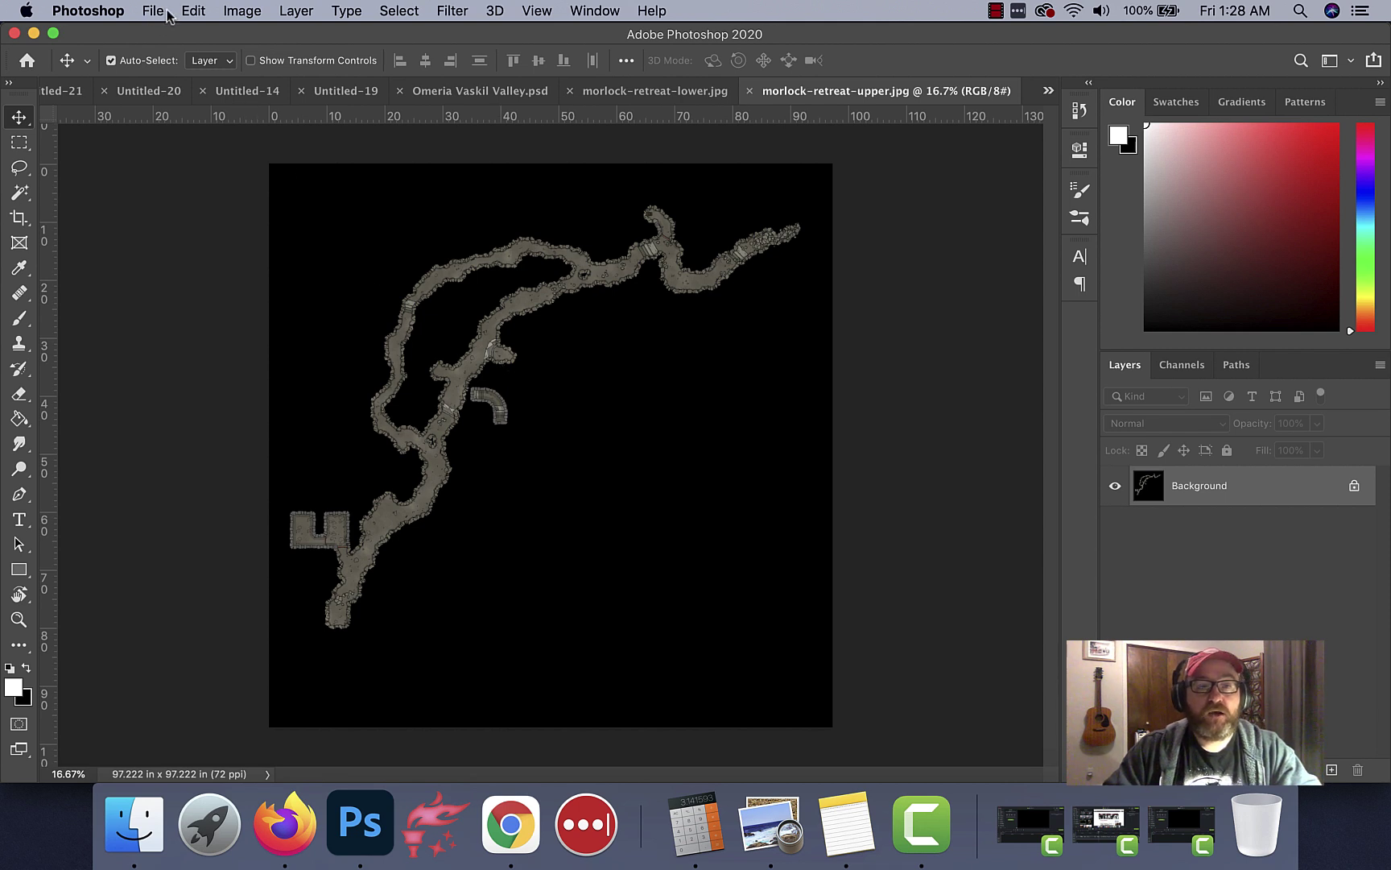
pyautogui.click(101, 11)
pyautogui.moveTo(118, 72)
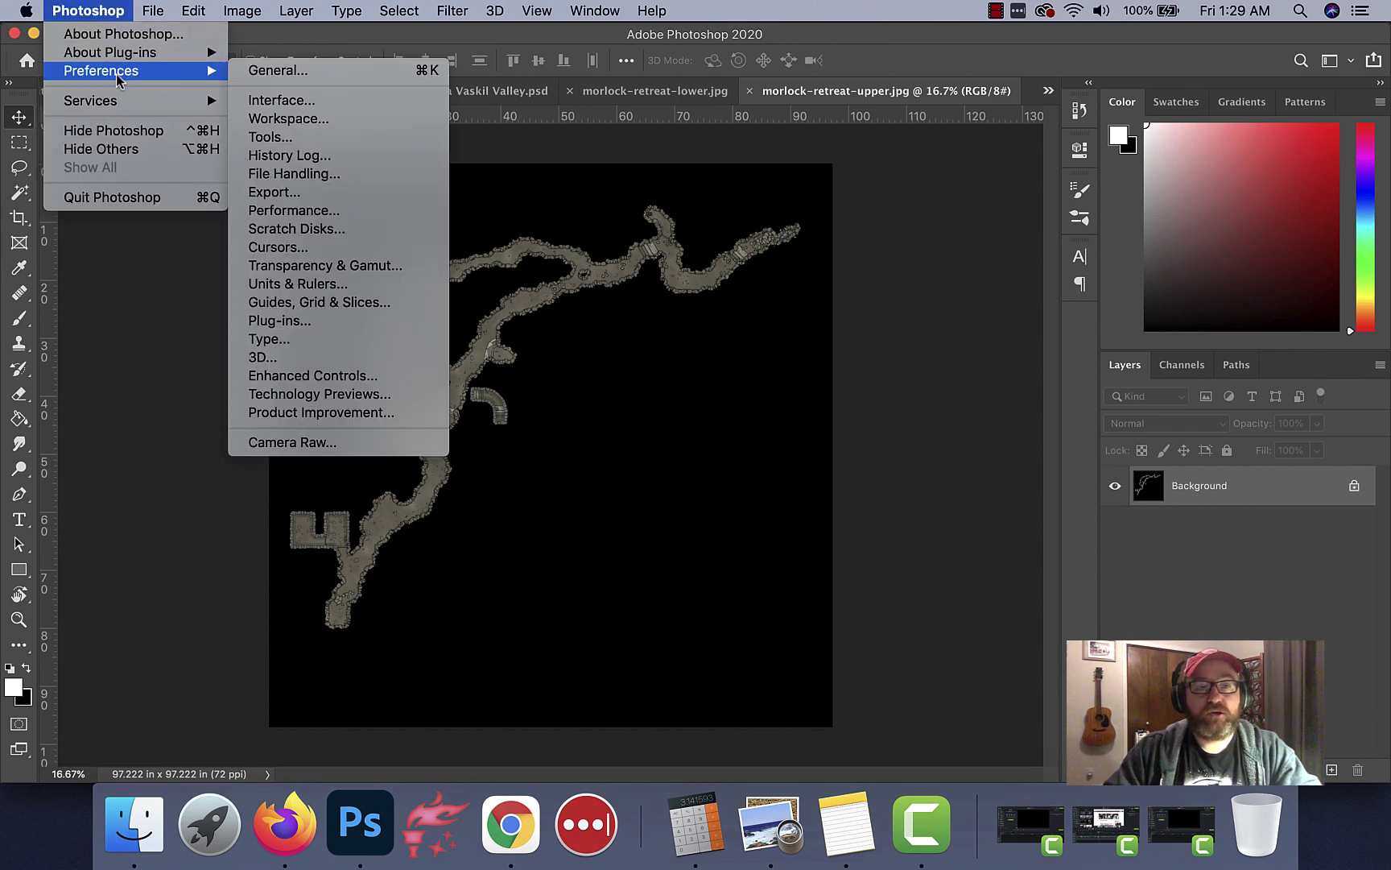
pyautogui.press('Escape')
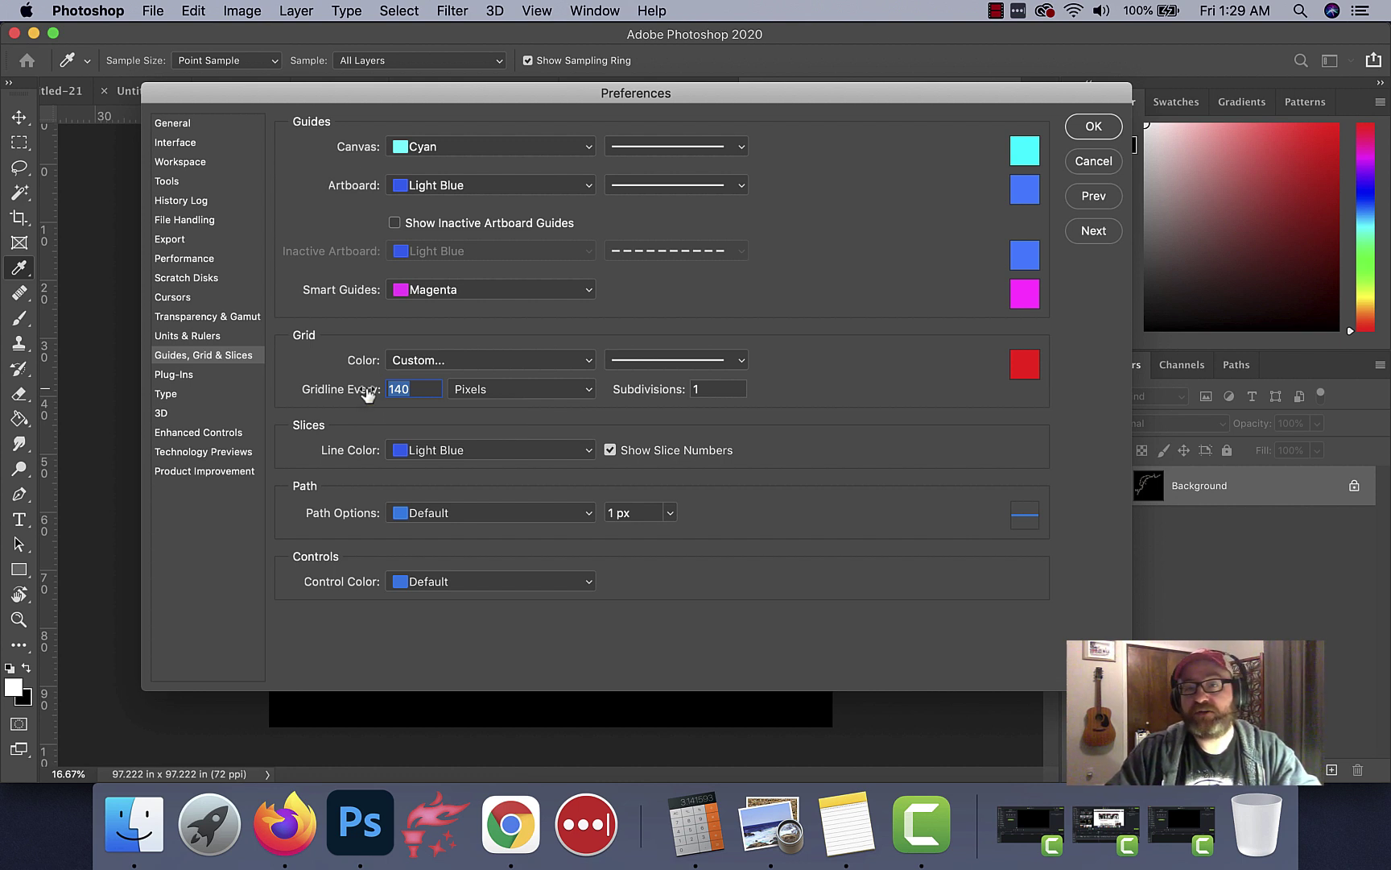
pyautogui.click(708, 389)
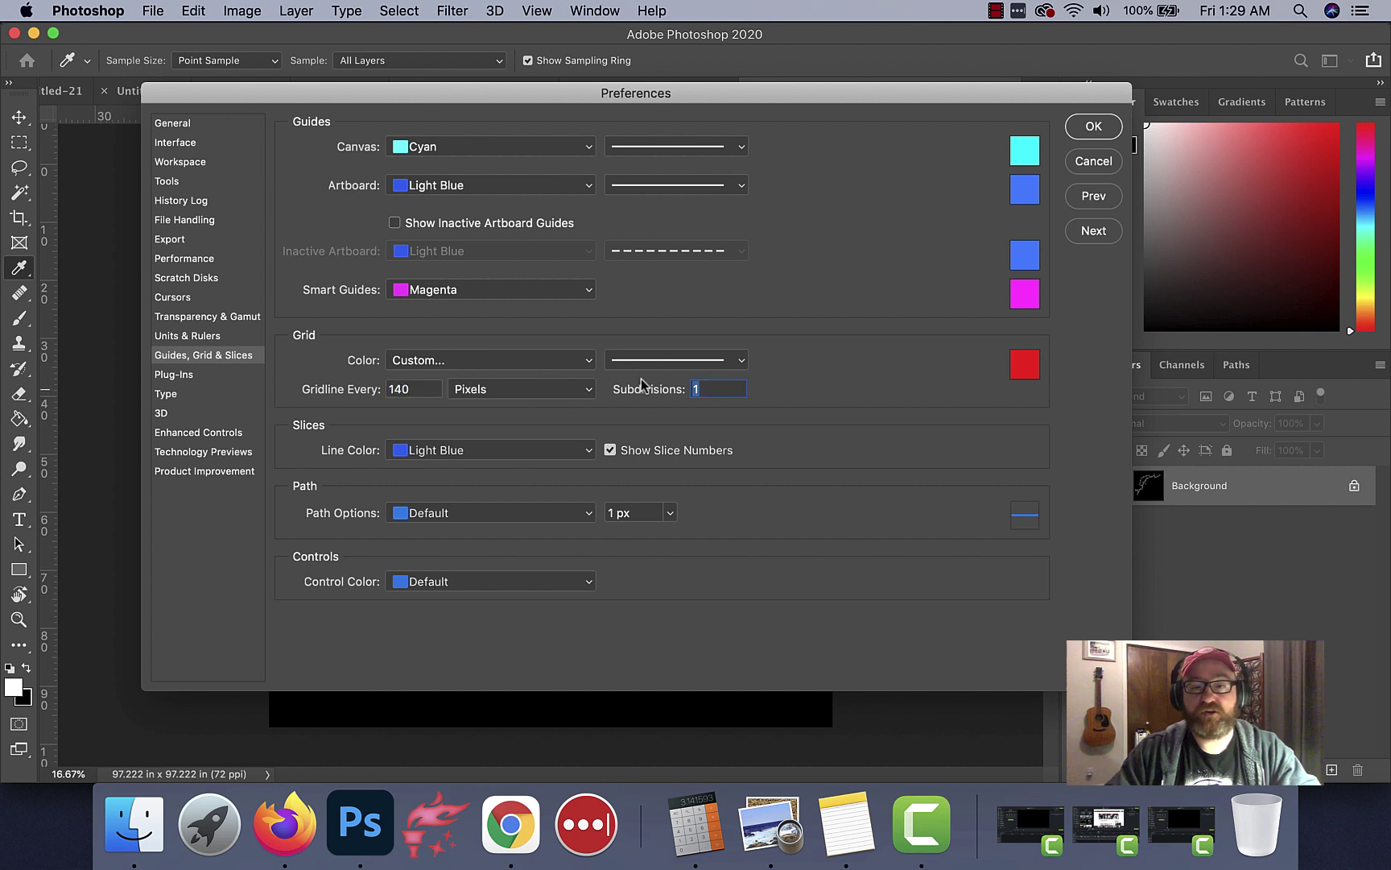
pyautogui.write('4')
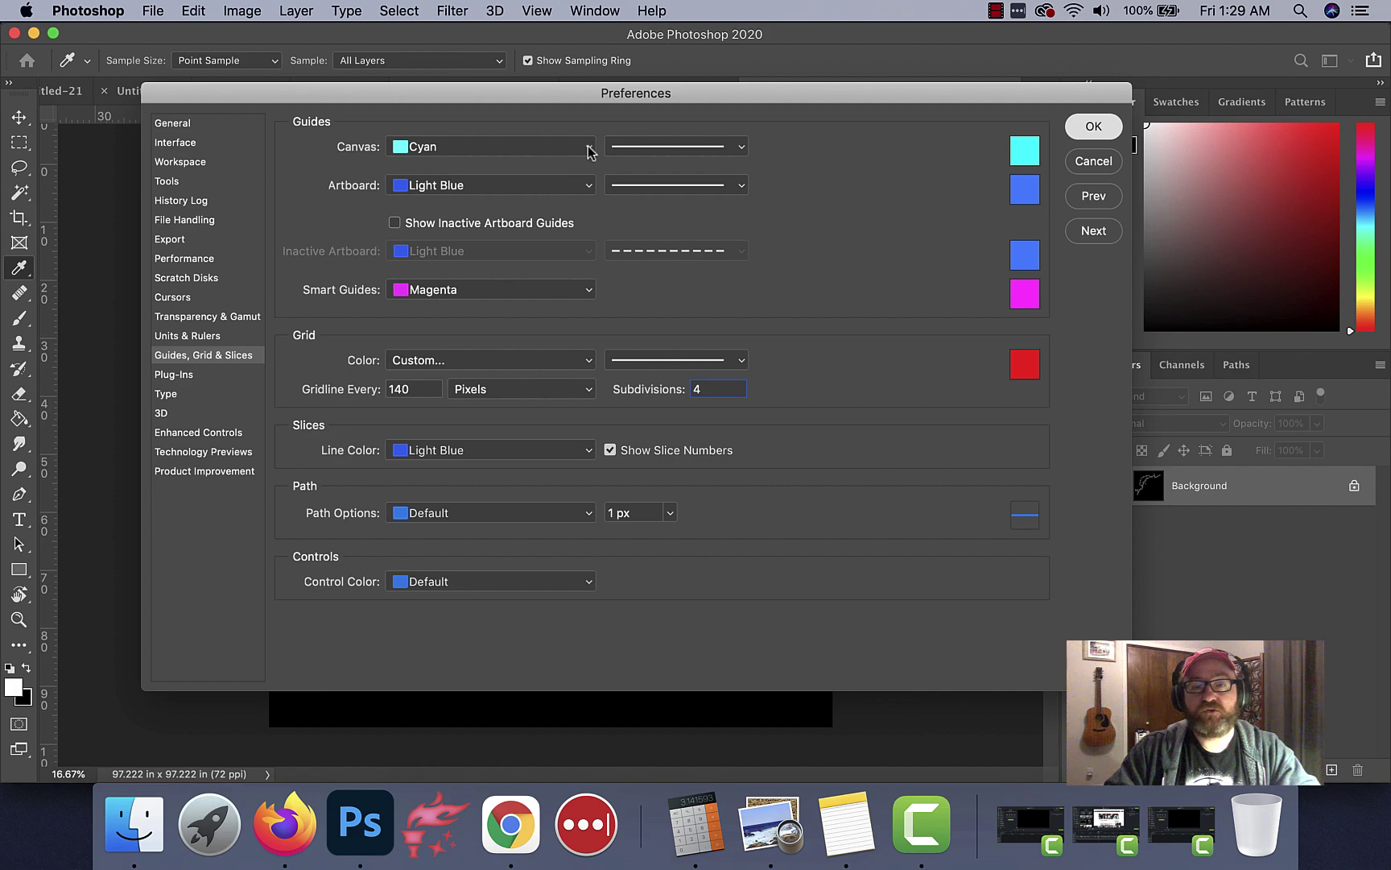
pyautogui.press('Return')
# Show the grid and zoom in to inspect it over the upper passages
pyautogui.press('v')
pyautogui.press('super+apostrophe')
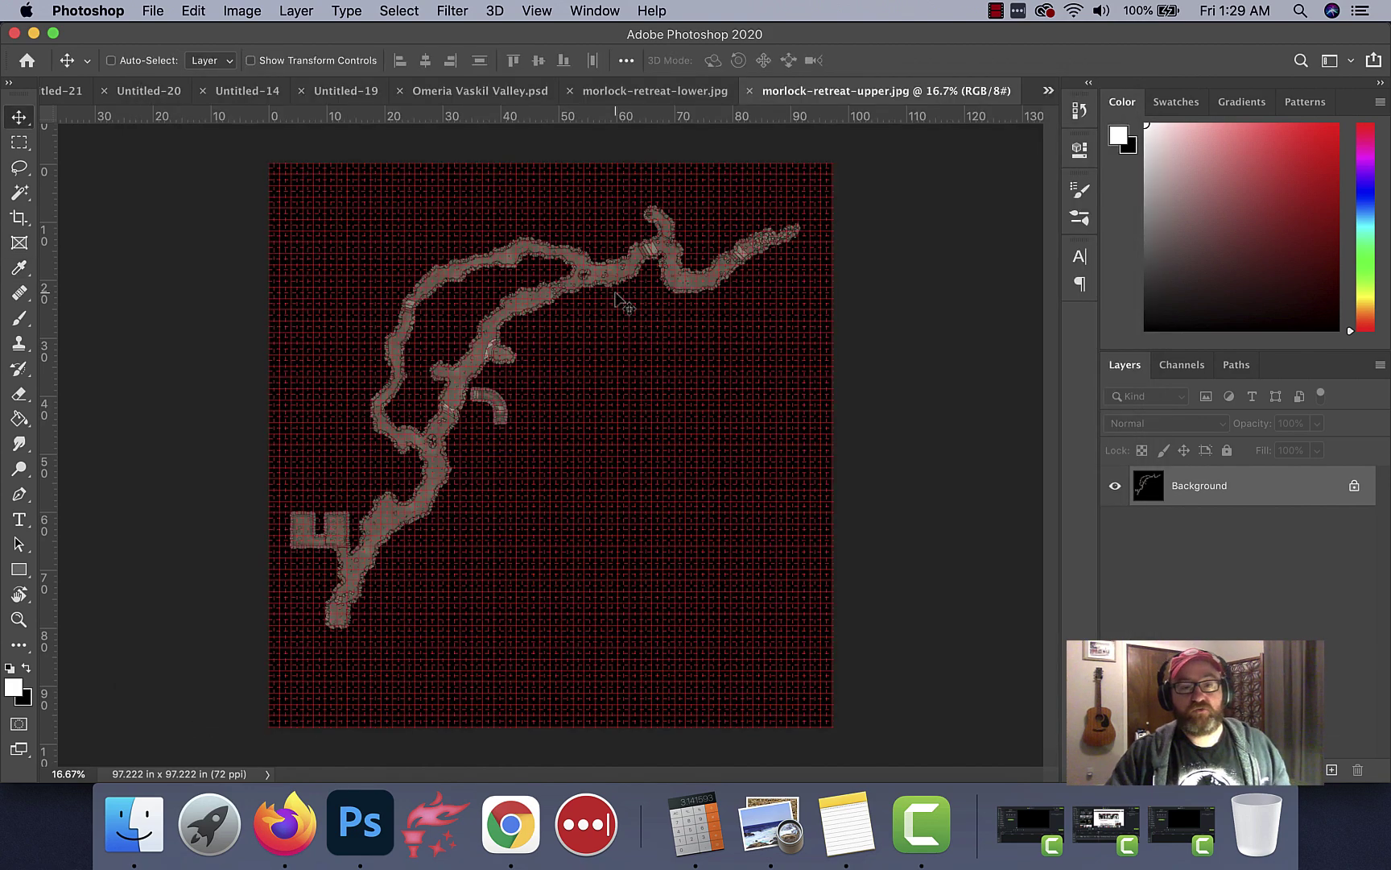
pyautogui.press('super+equal')
pyautogui.press('super+equal')
pyautogui.press('super+equal')
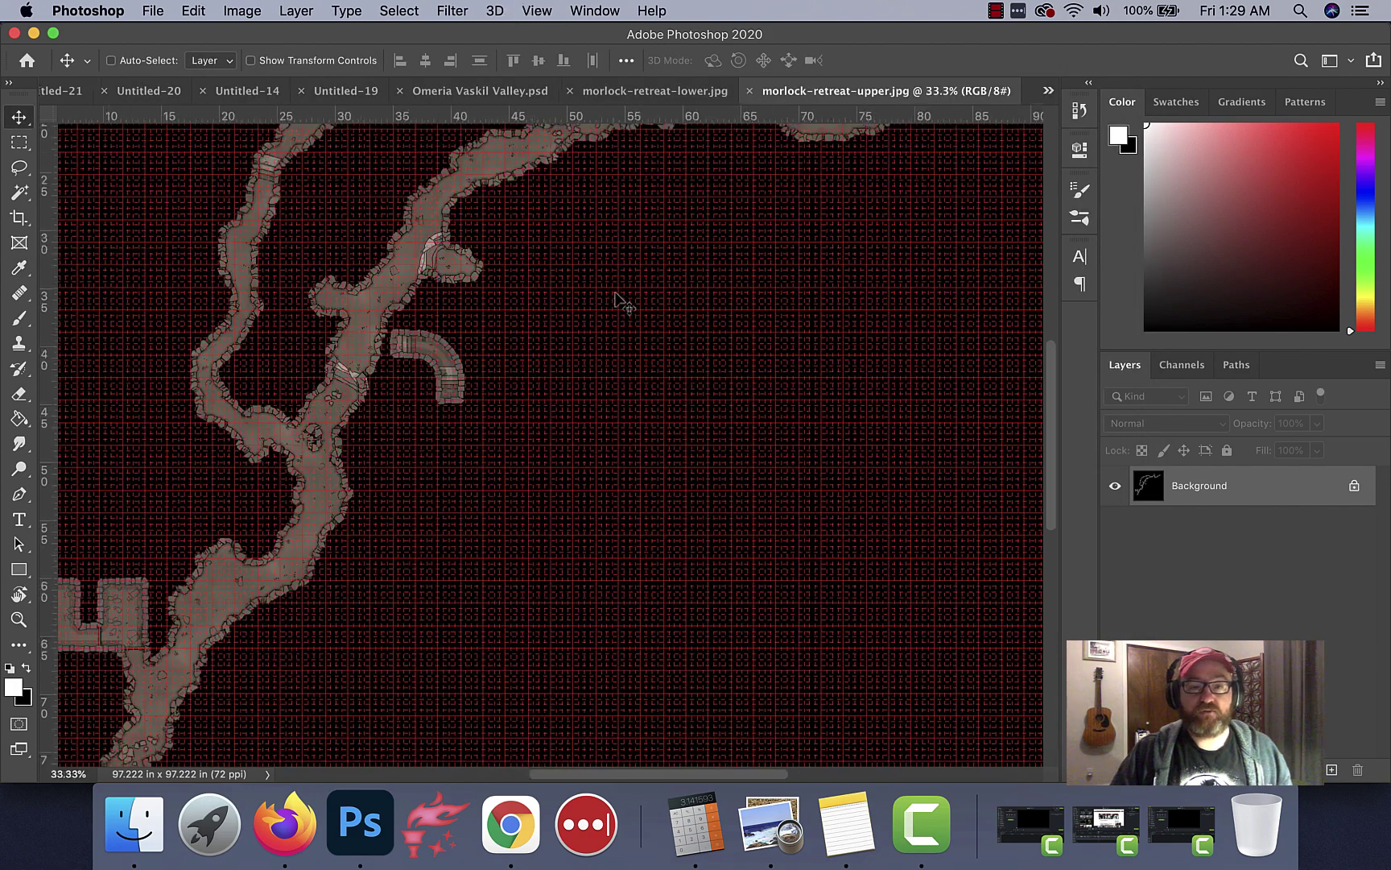
pyautogui.press('super+equal')
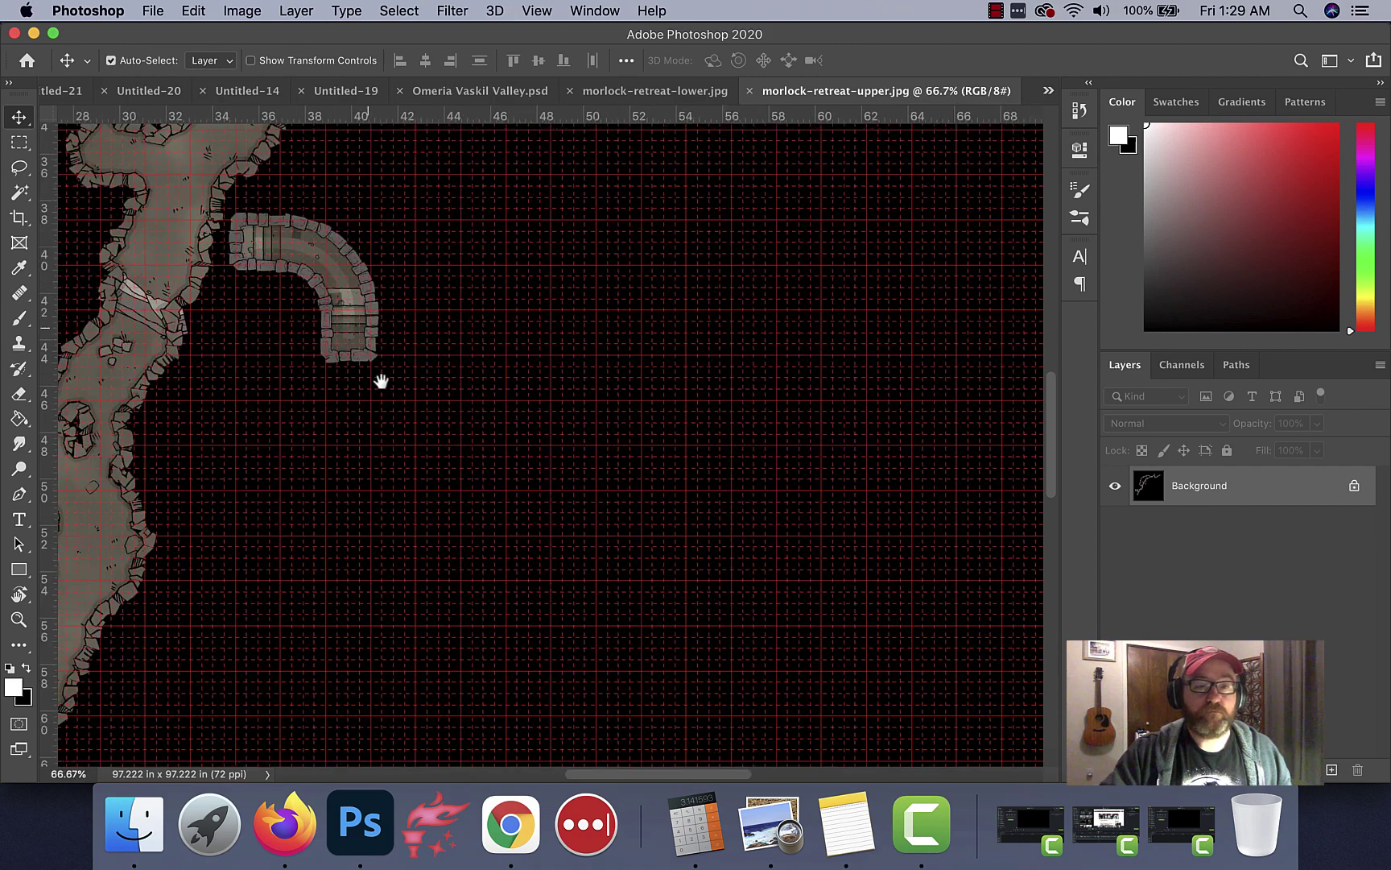
pyautogui.scroll(5, 390, 483)
pyautogui.scroll(5, 443, 439)
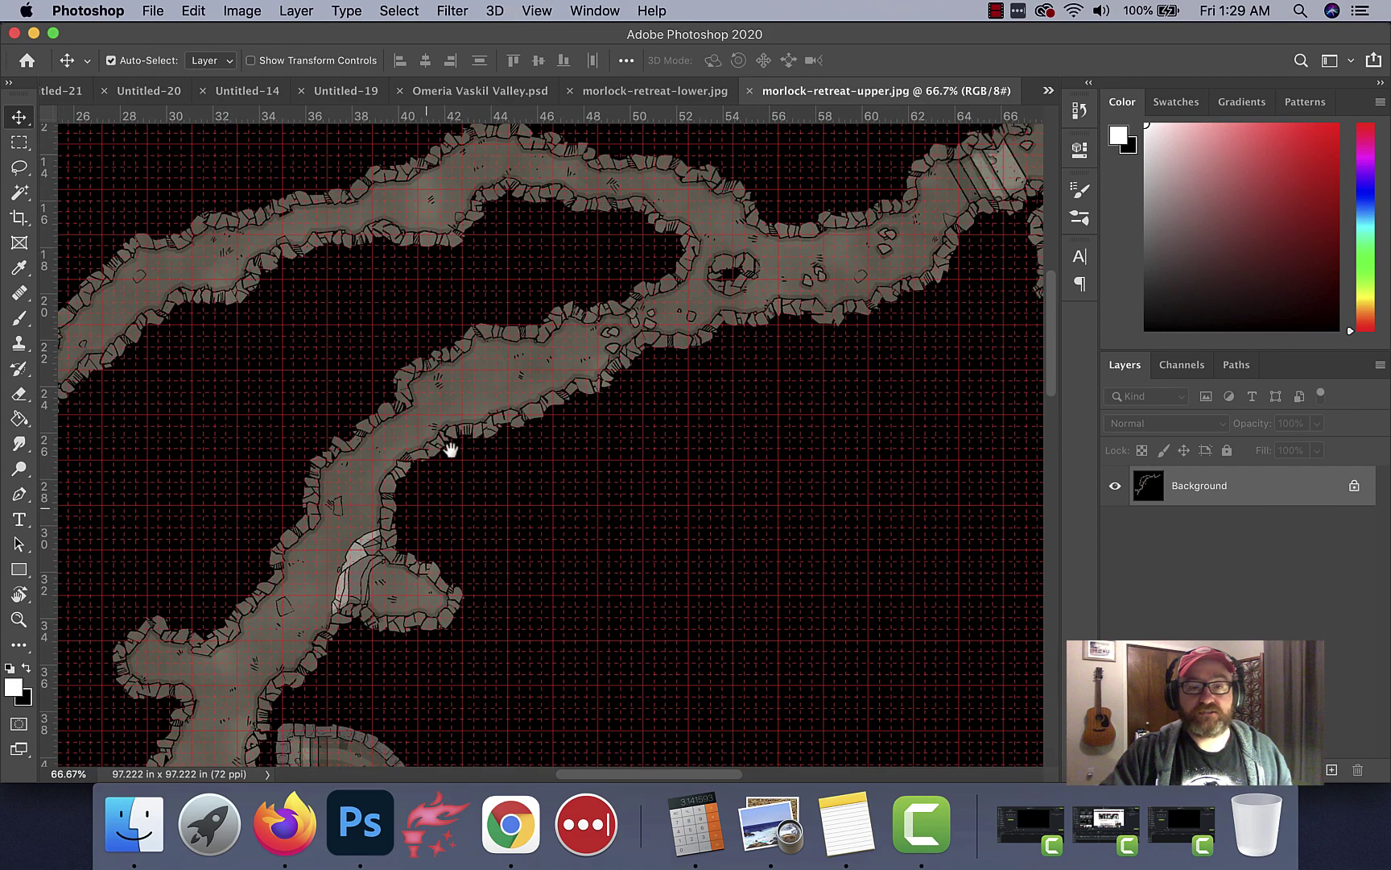
pyautogui.moveTo(711, 317); pyautogui.dragTo(568, 402)
pyautogui.moveTo(795, 327); pyautogui.dragTo(792, 379)
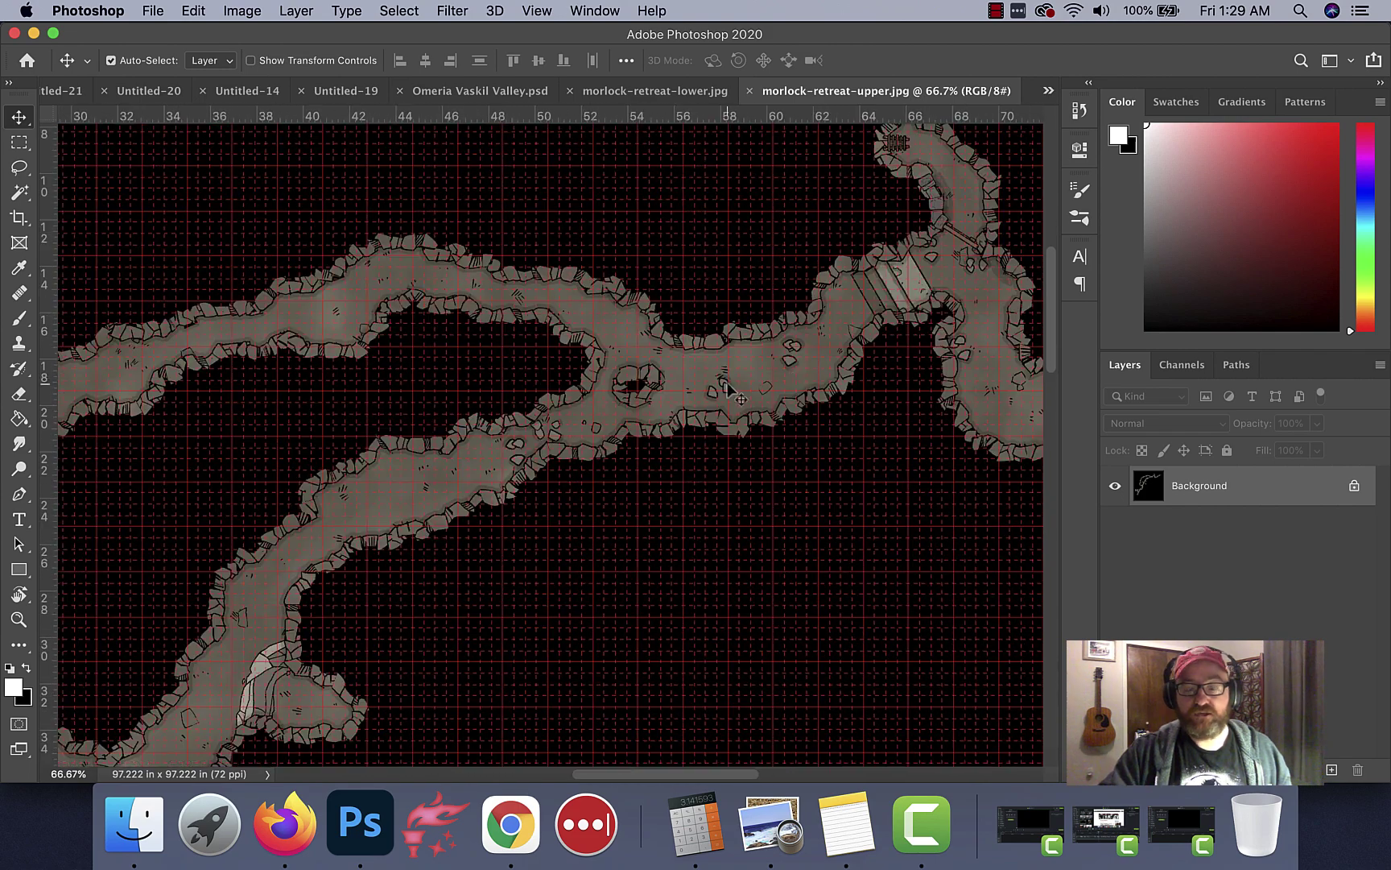
pyautogui.press('super+minus')
pyautogui.press('super+minus')
pyautogui.press('super+minus')
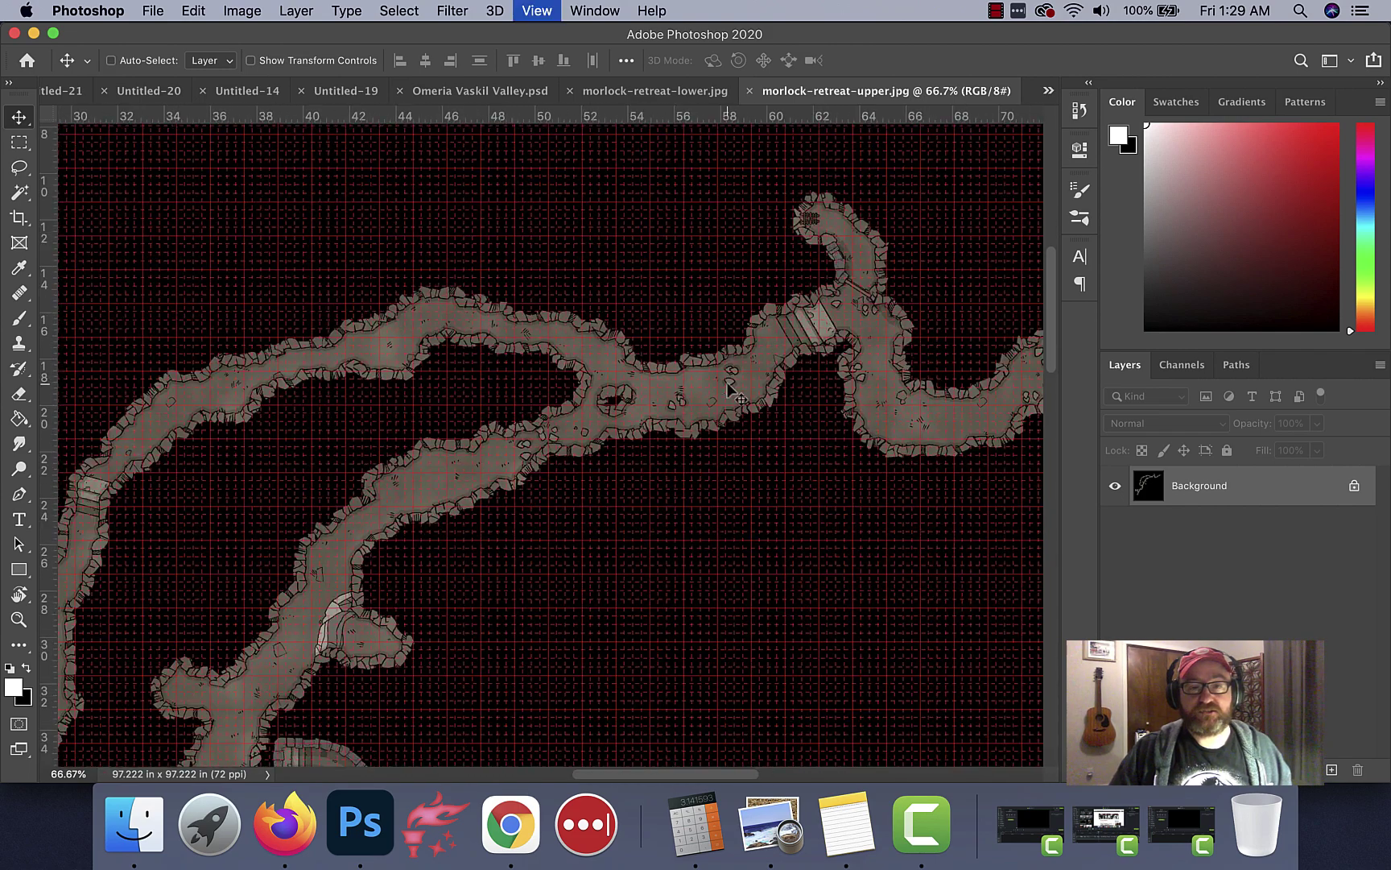
pyautogui.scroll(-5, 717, 386)
pyautogui.hscroll(-2, 618, 410)
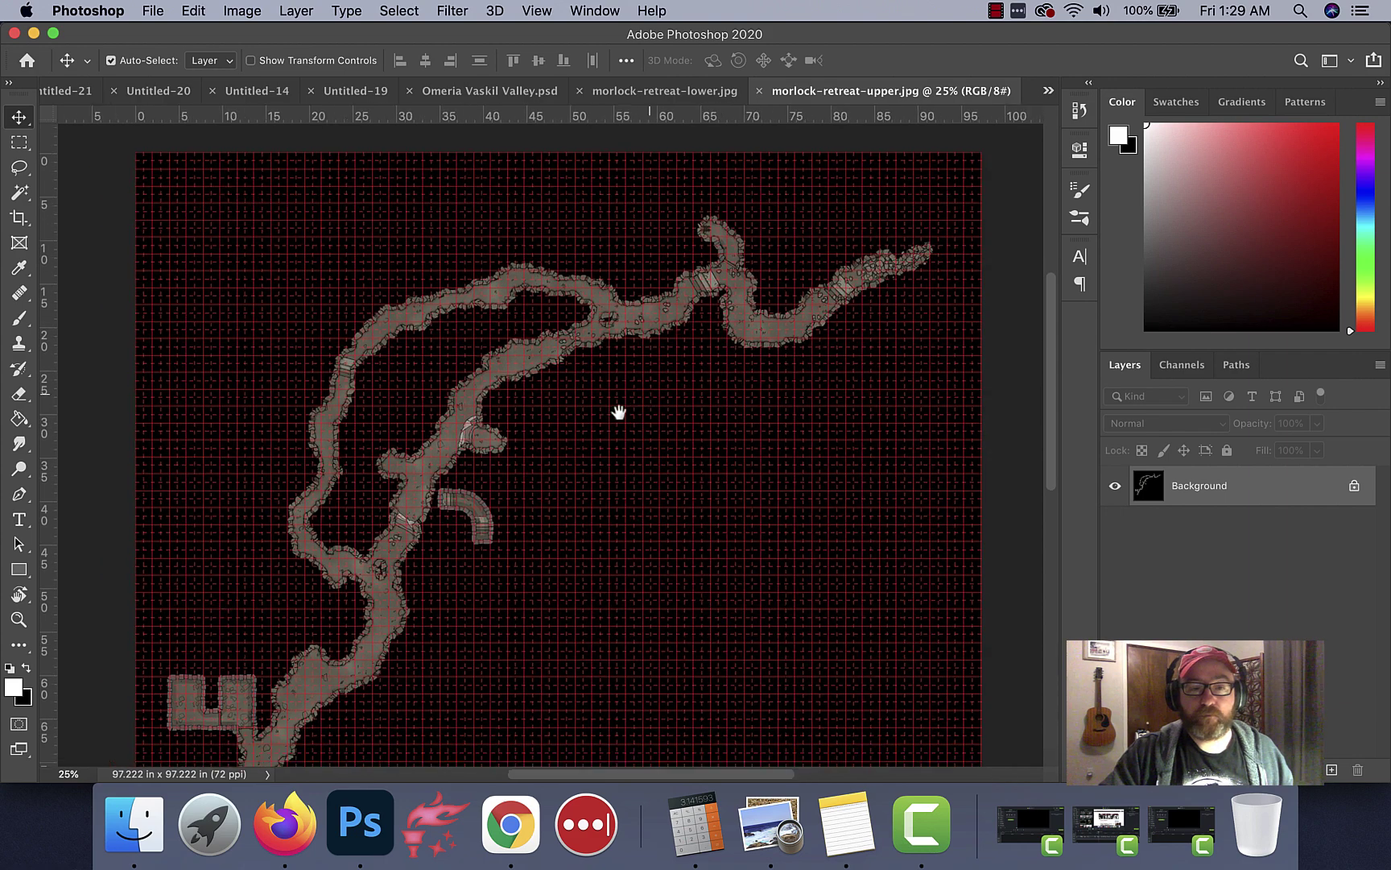
# Change the grid subdivisions to 1 in Guides, Grid & Slices preferences
pyautogui.click(64, 9)
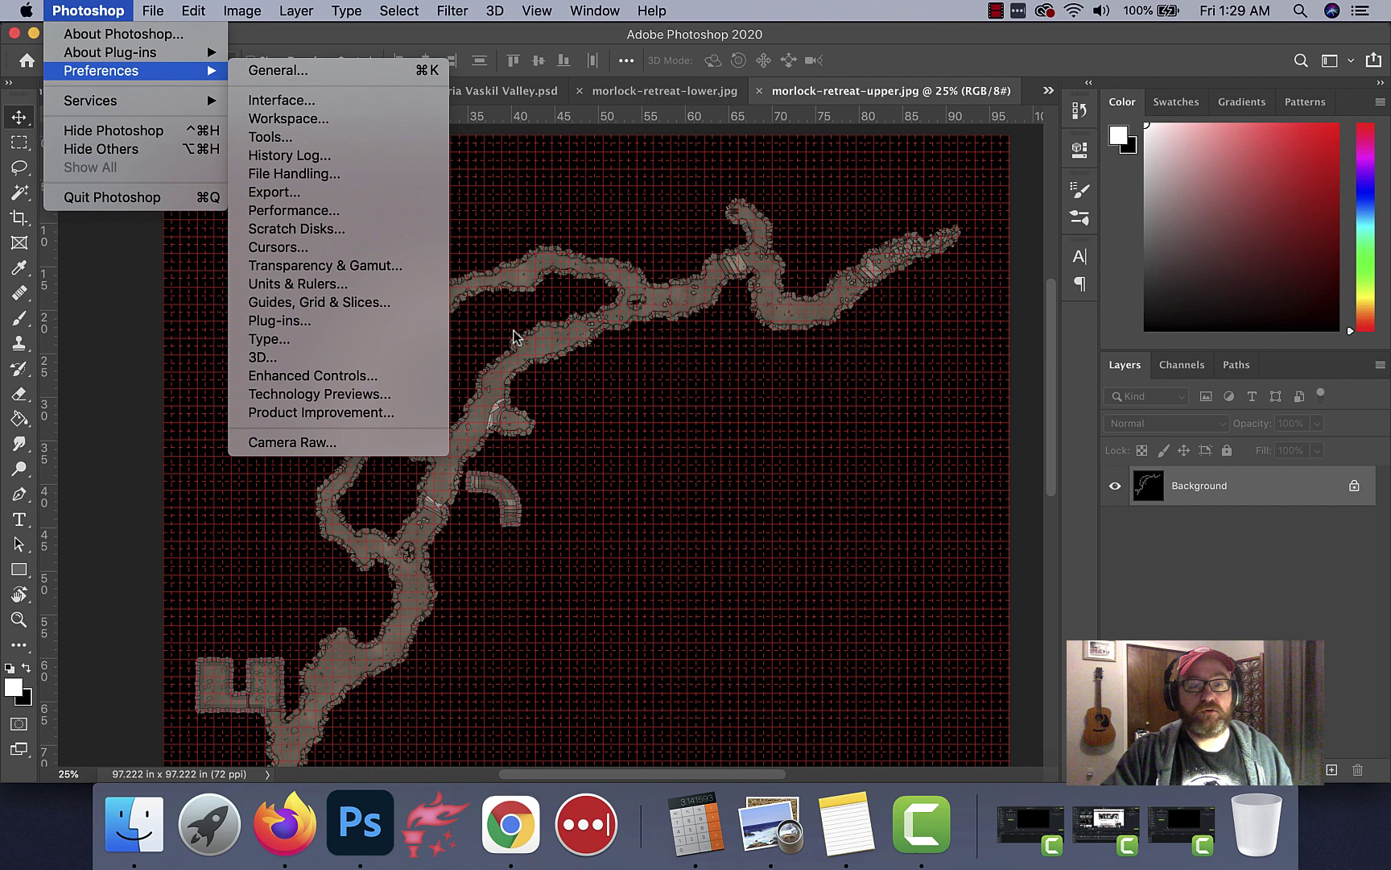
pyautogui.click(386, 303)
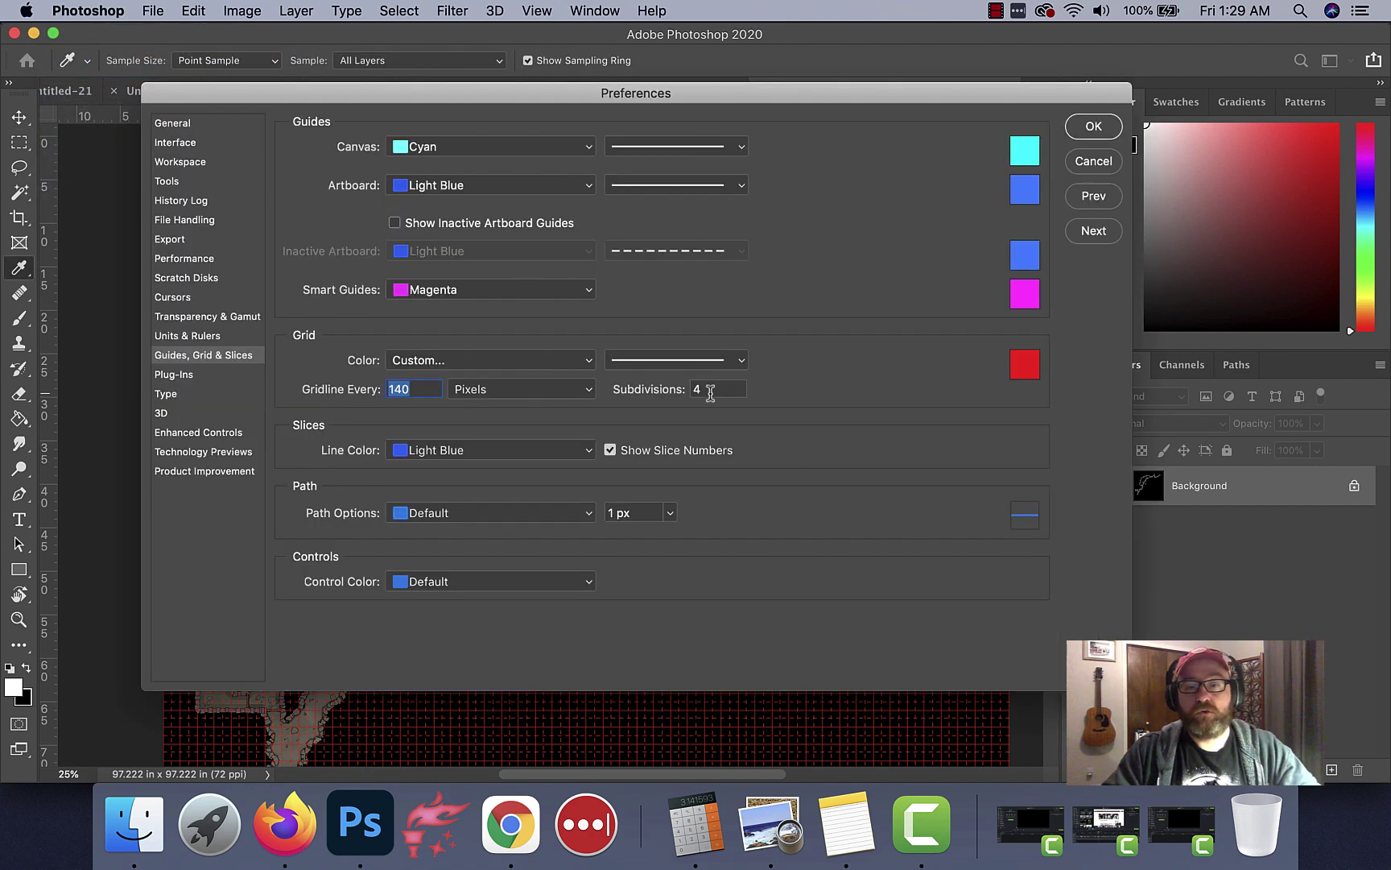
pyautogui.doubleClick(710, 390)
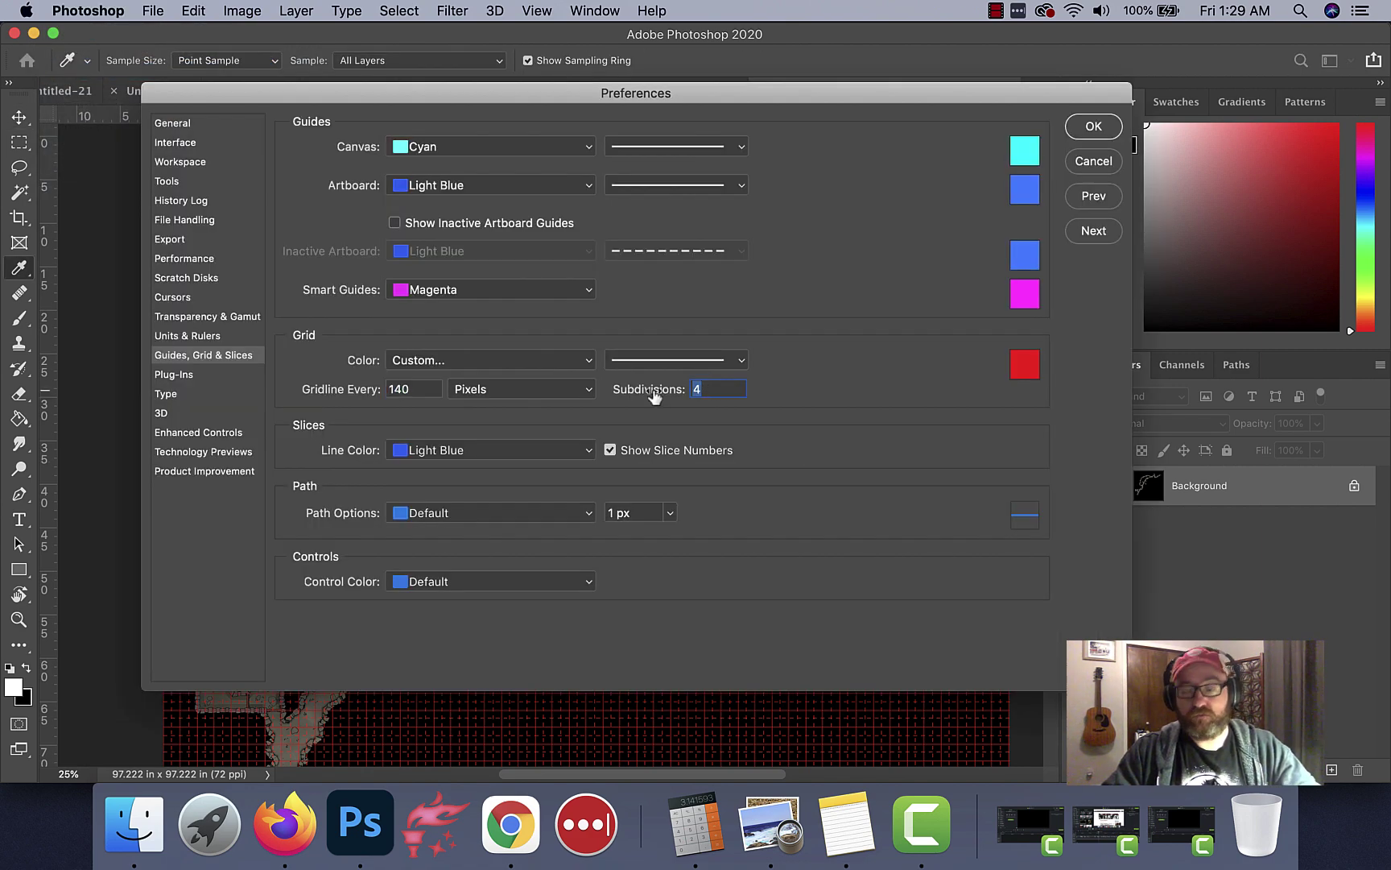
pyautogui.write('1')
pyautogui.click(1100, 126)
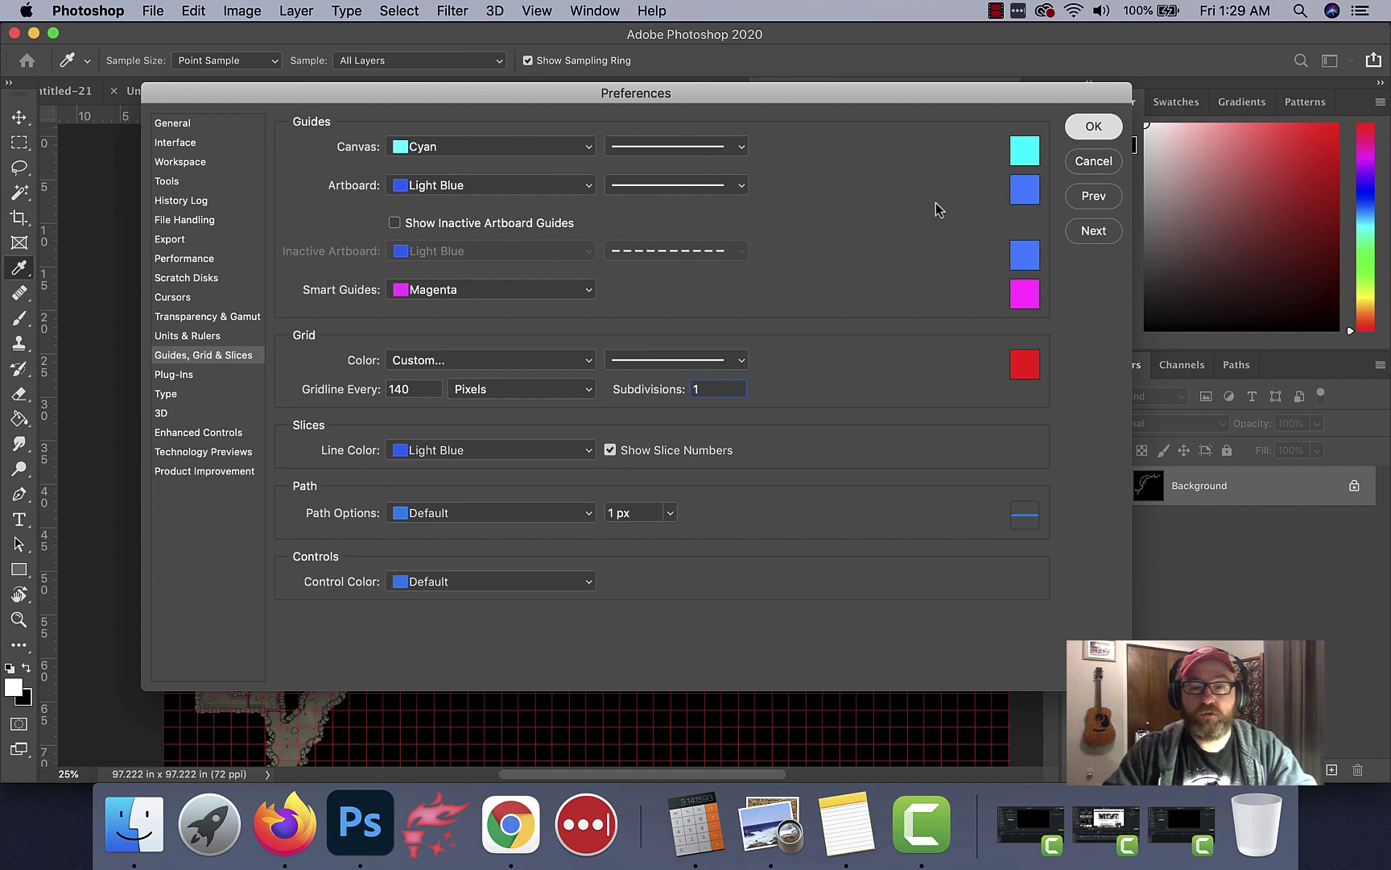
pyautogui.moveTo(561, 470); pyautogui.dragTo(615, 348)
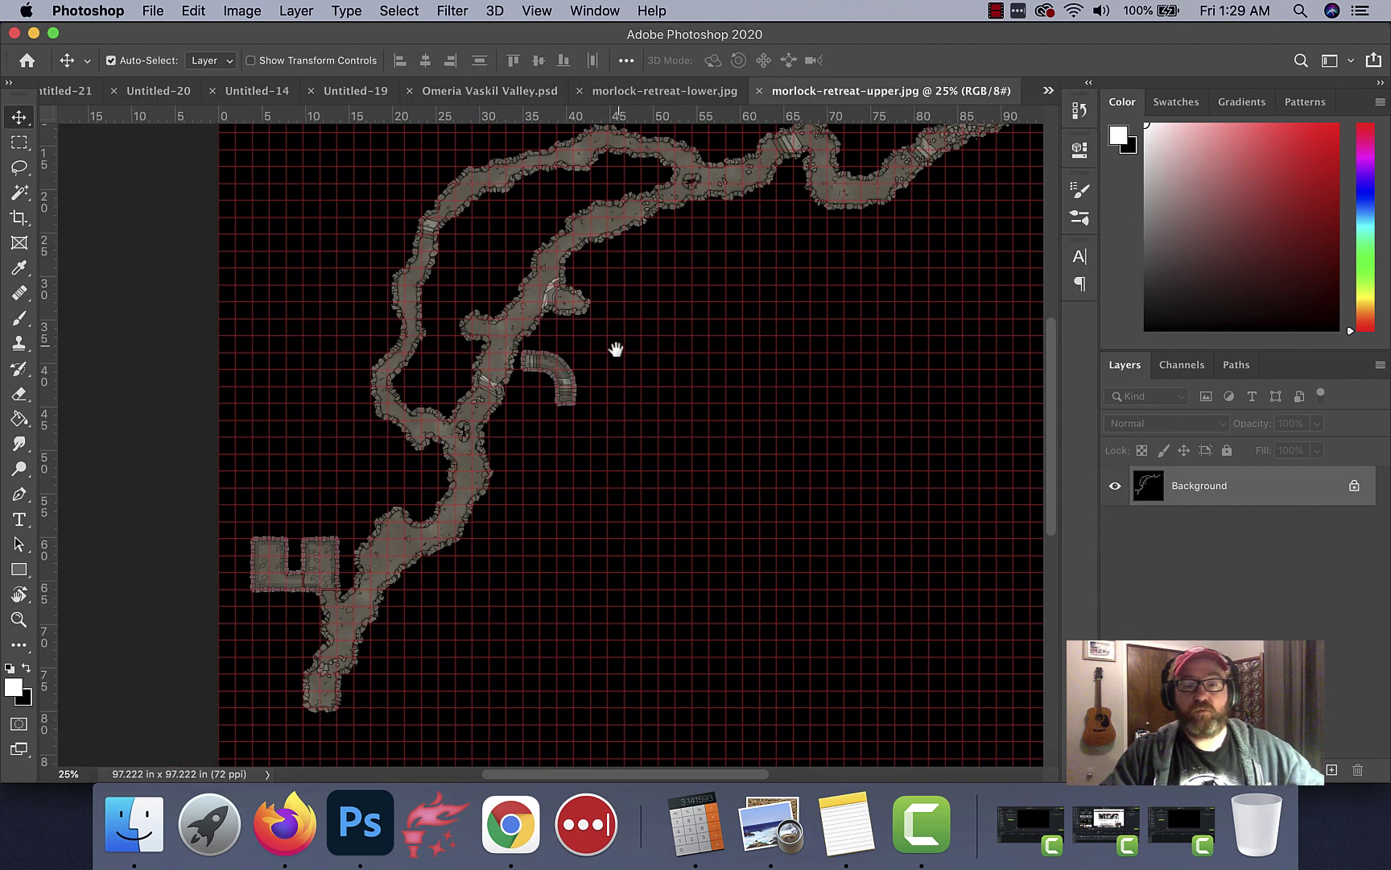
pyautogui.press('super+minus')
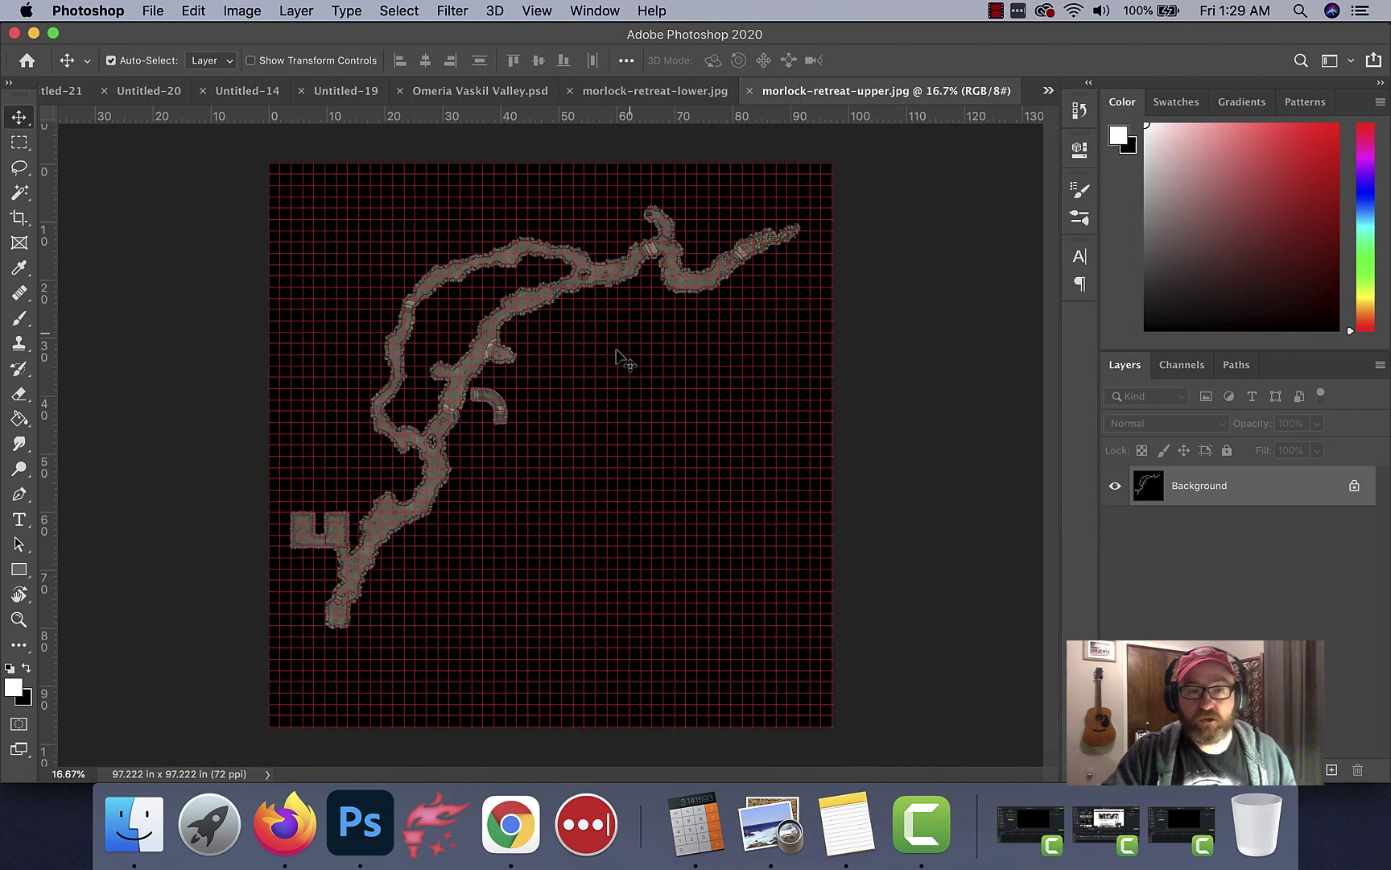
# Crop the upper map to a normal-style rectangle from its top-left corner, then deselect and hide the grid
pyautogui.click(19, 141)
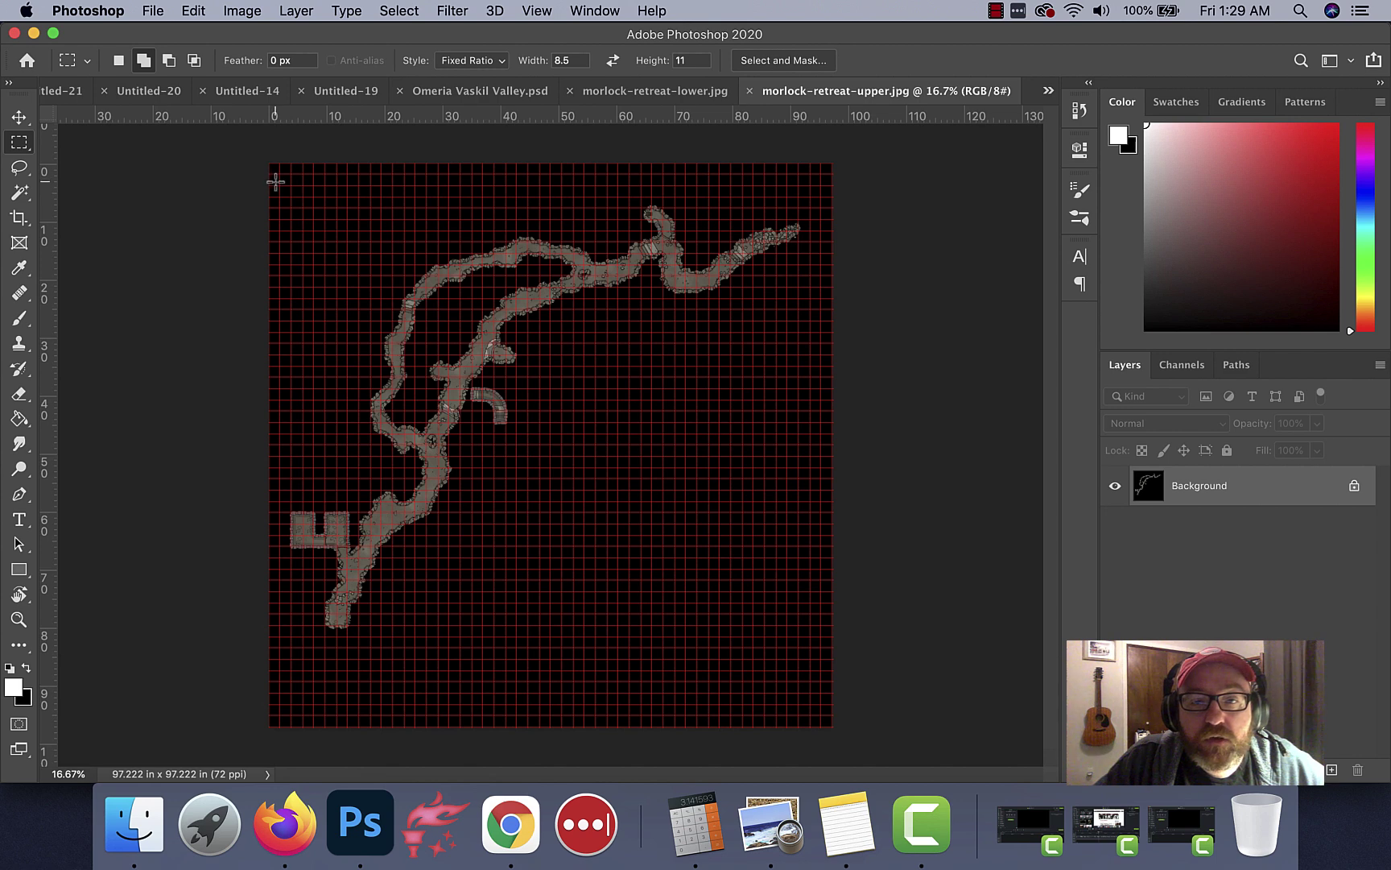
pyautogui.moveTo(270, 185); pyautogui.dragTo(500, 62)
pyautogui.click(471, 60)
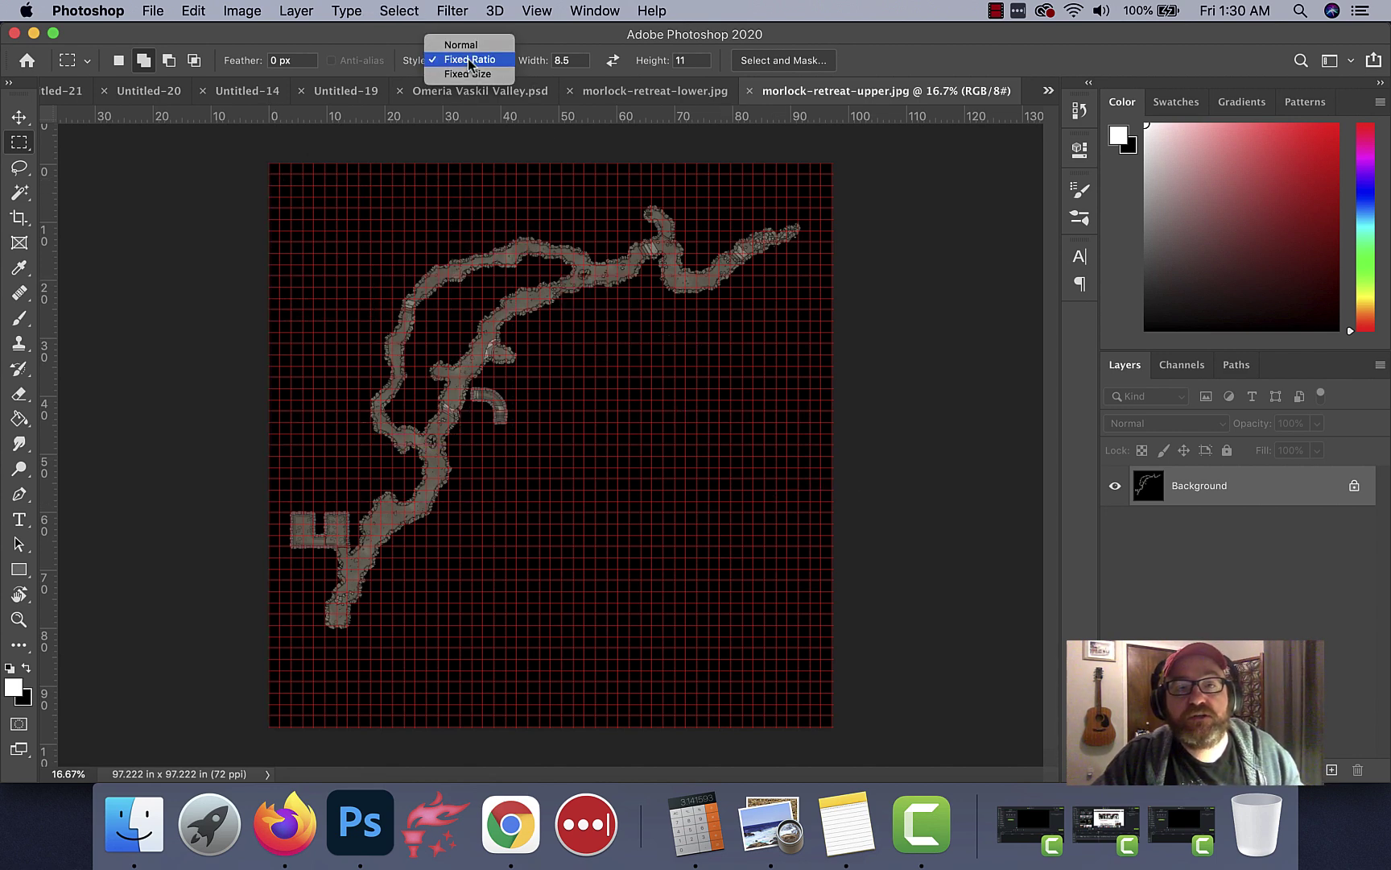
pyautogui.press('Return')
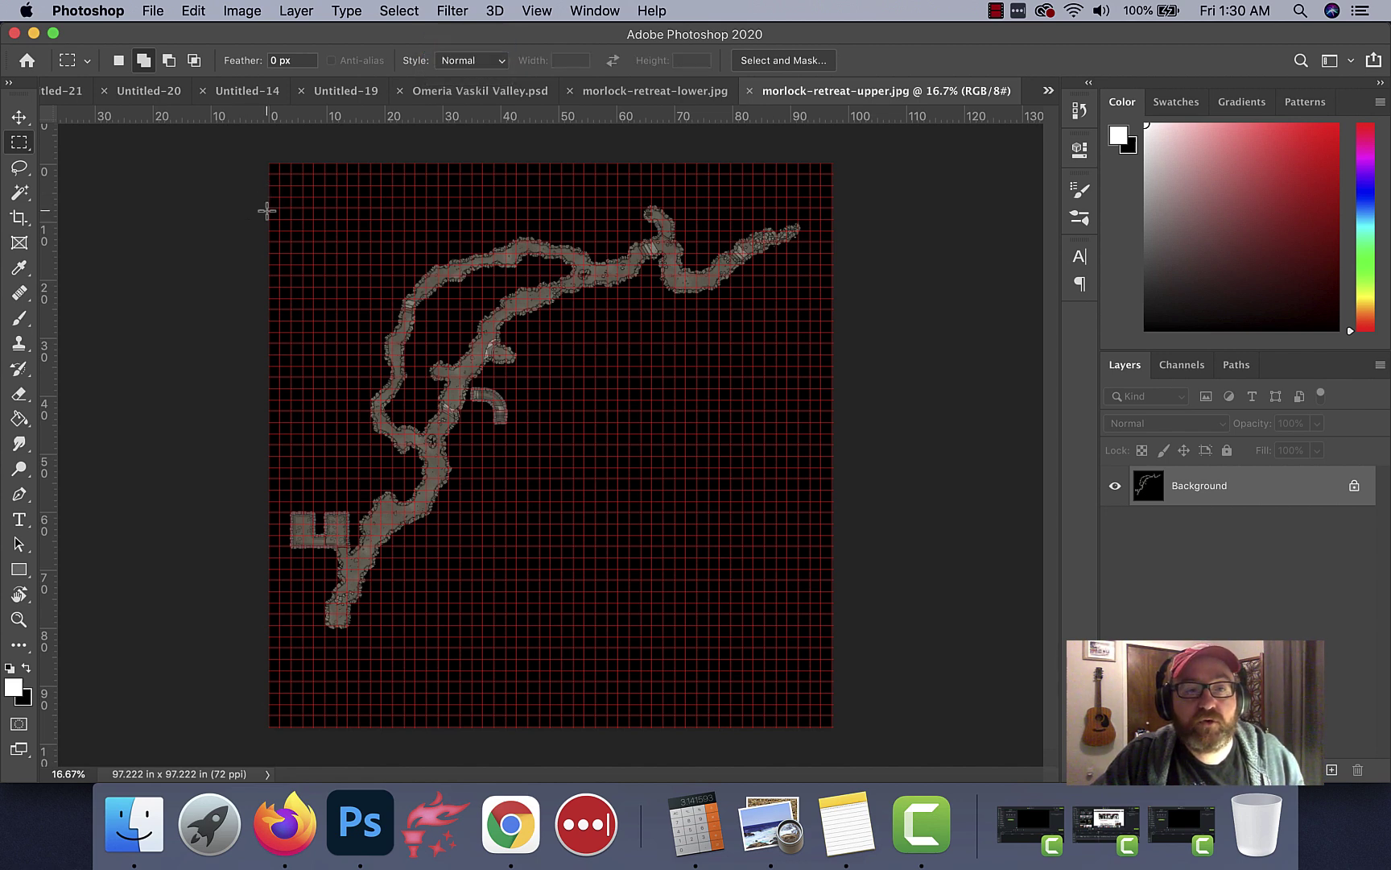
pyautogui.moveTo(270, 186); pyautogui.dragTo(816, 614)
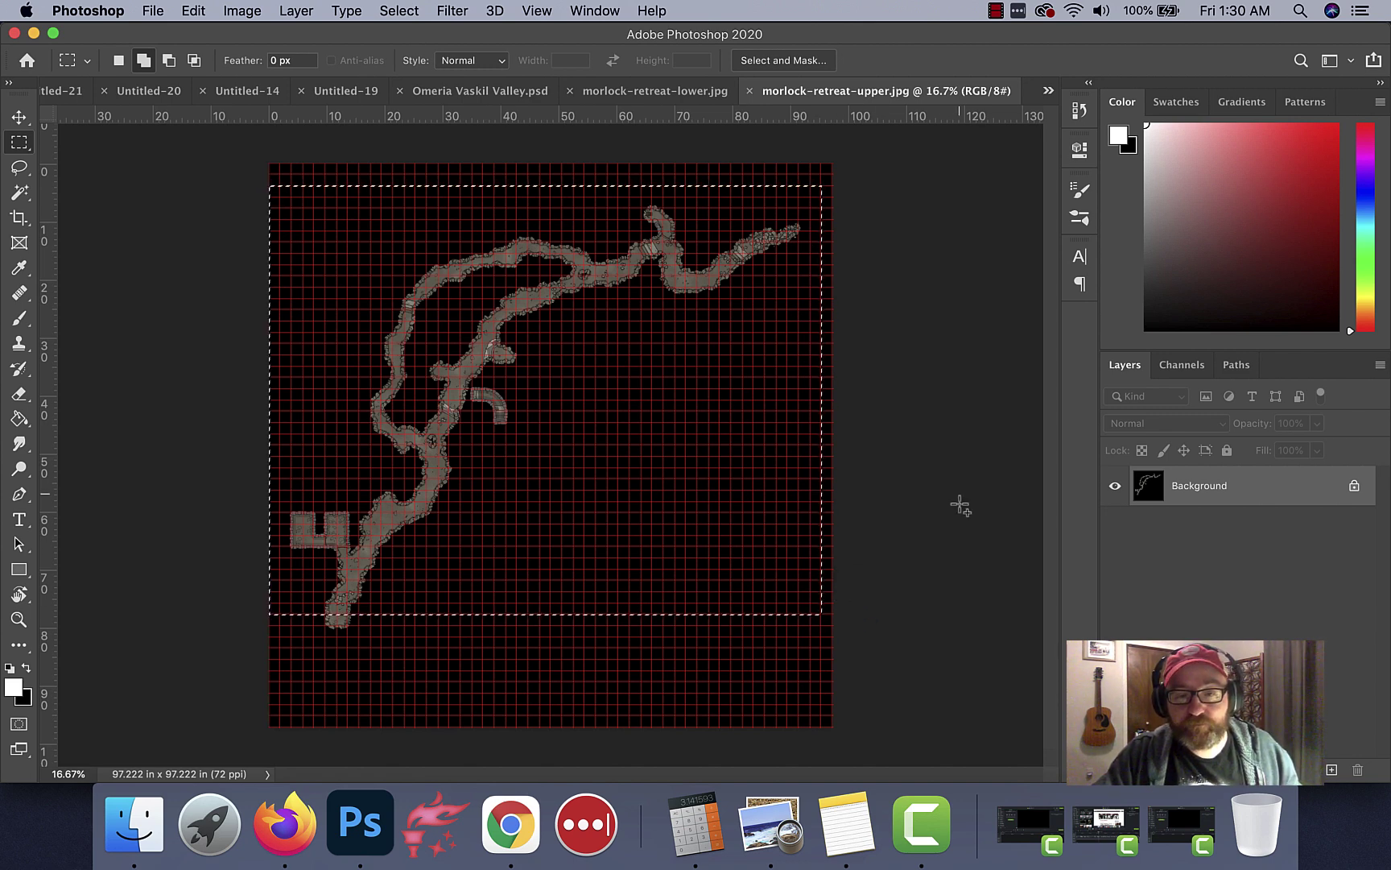
pyautogui.click(194, 10)
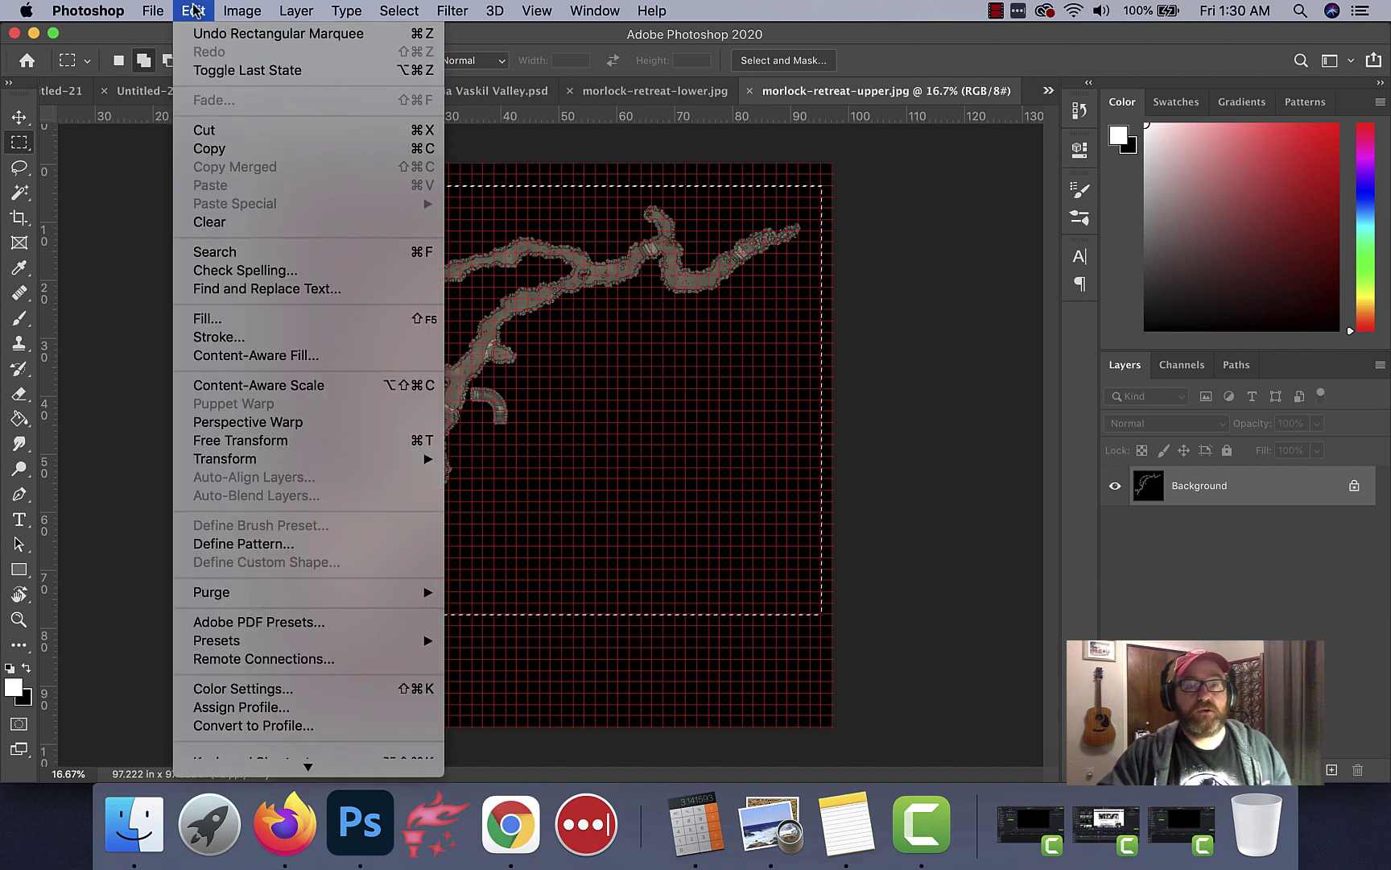
pyautogui.moveTo(241, 11)
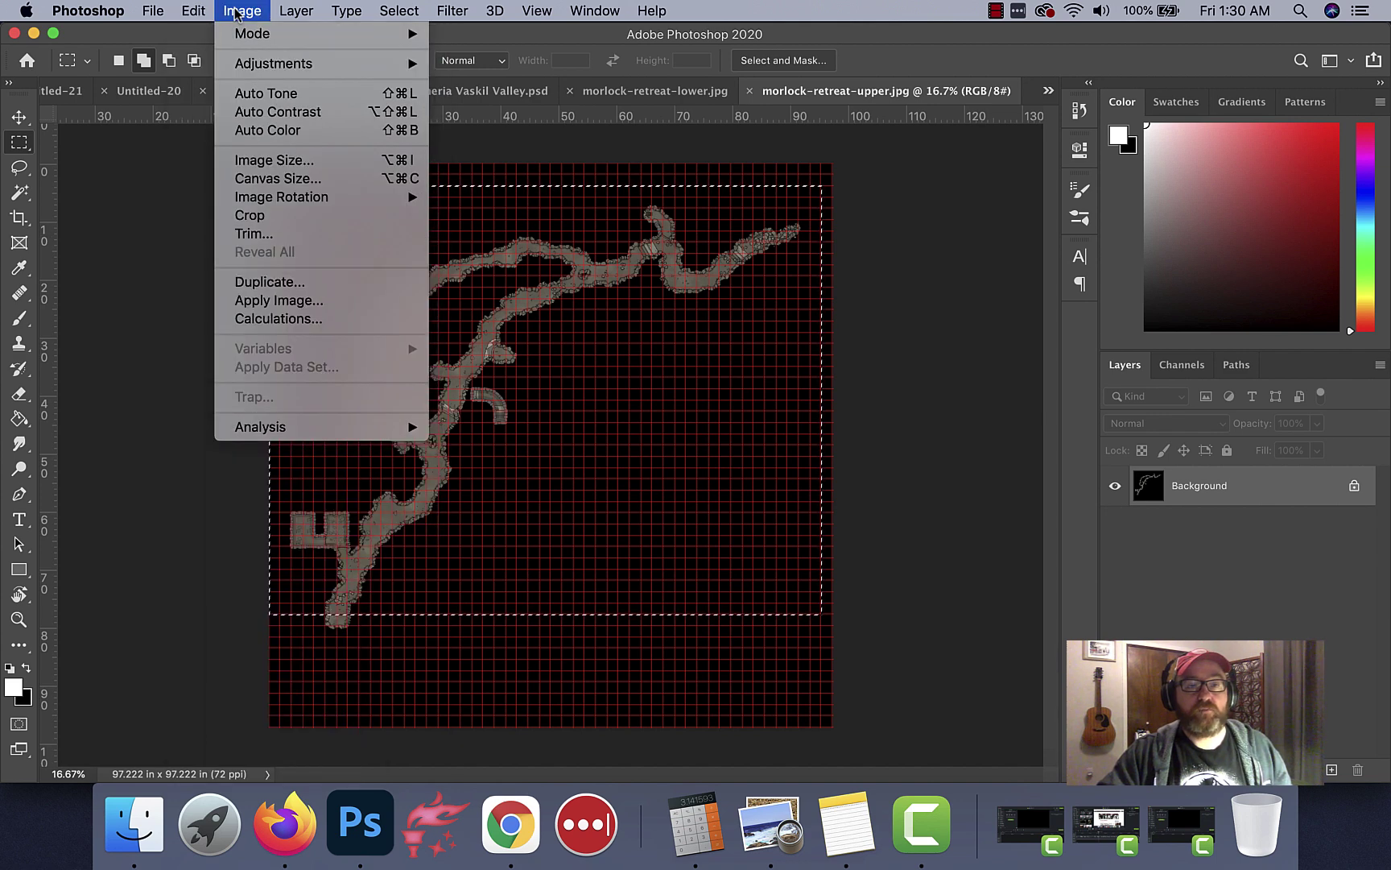
pyautogui.click(239, 216)
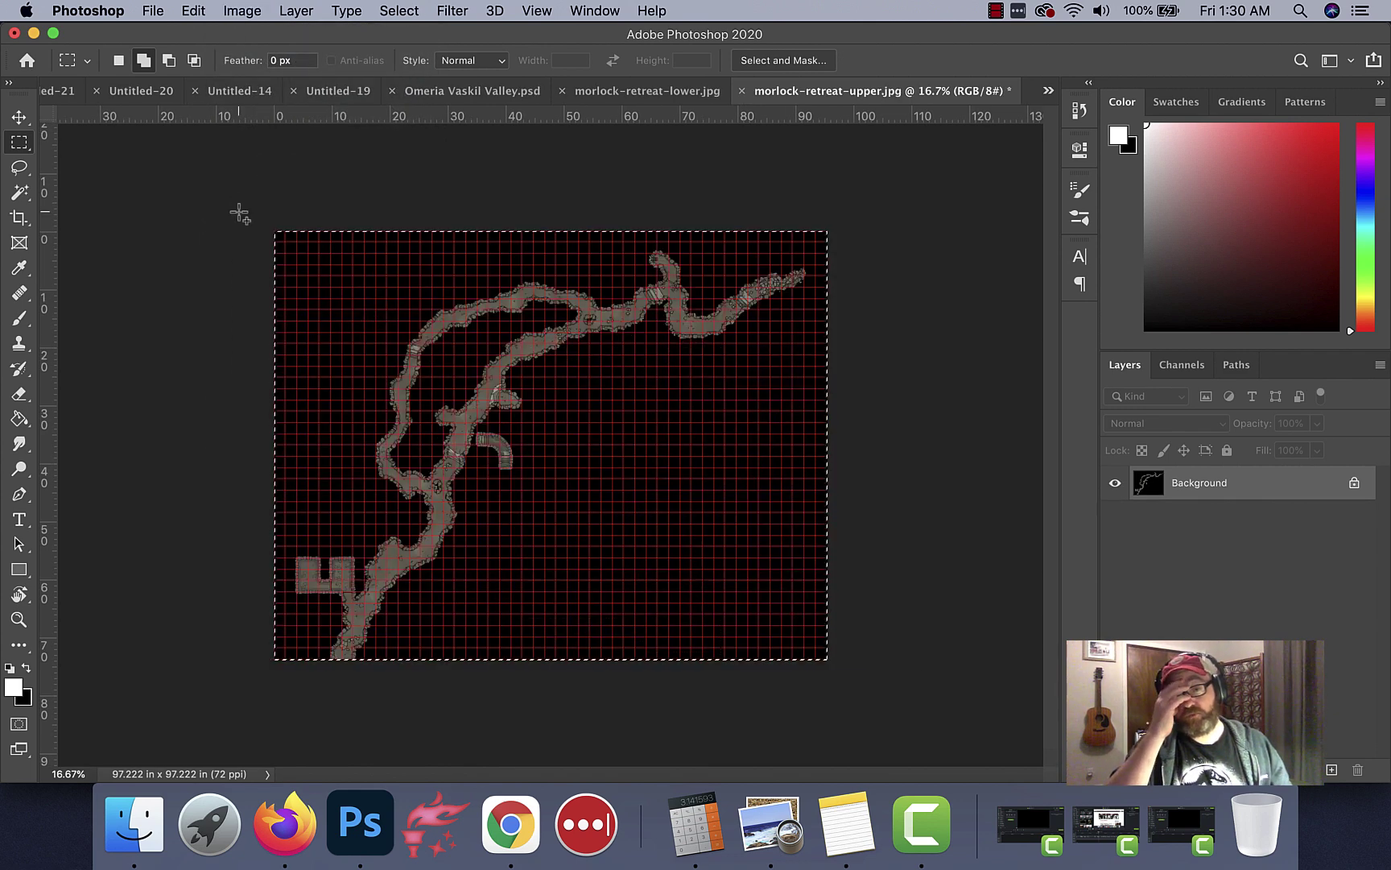
pyautogui.press('super+d')
pyautogui.press('super+apostrophe')
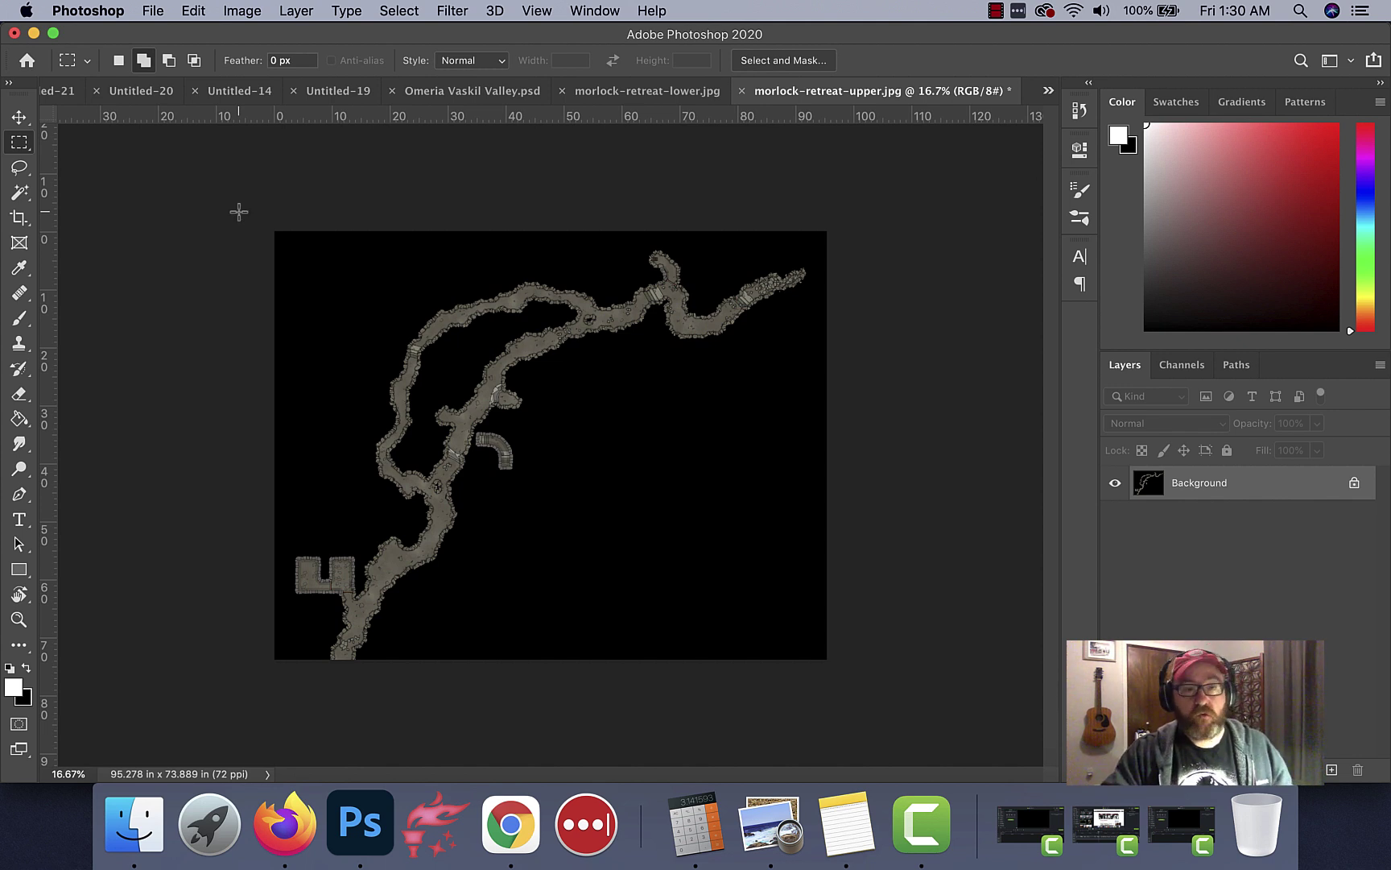
# Check the upper map's Image Size in pixels: 6860 × 5320
pyautogui.click(242, 12)
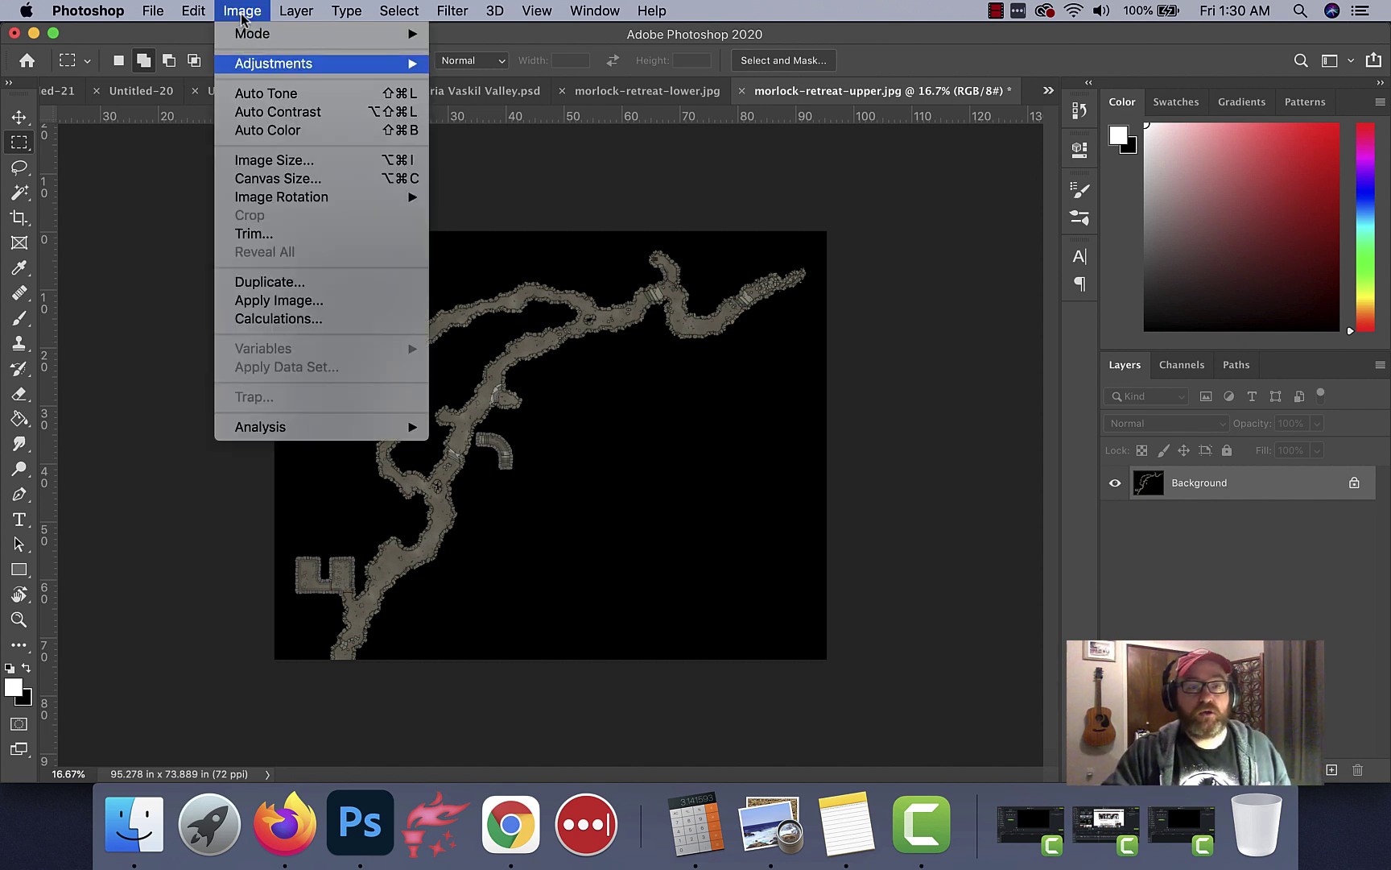
pyautogui.click(294, 159)
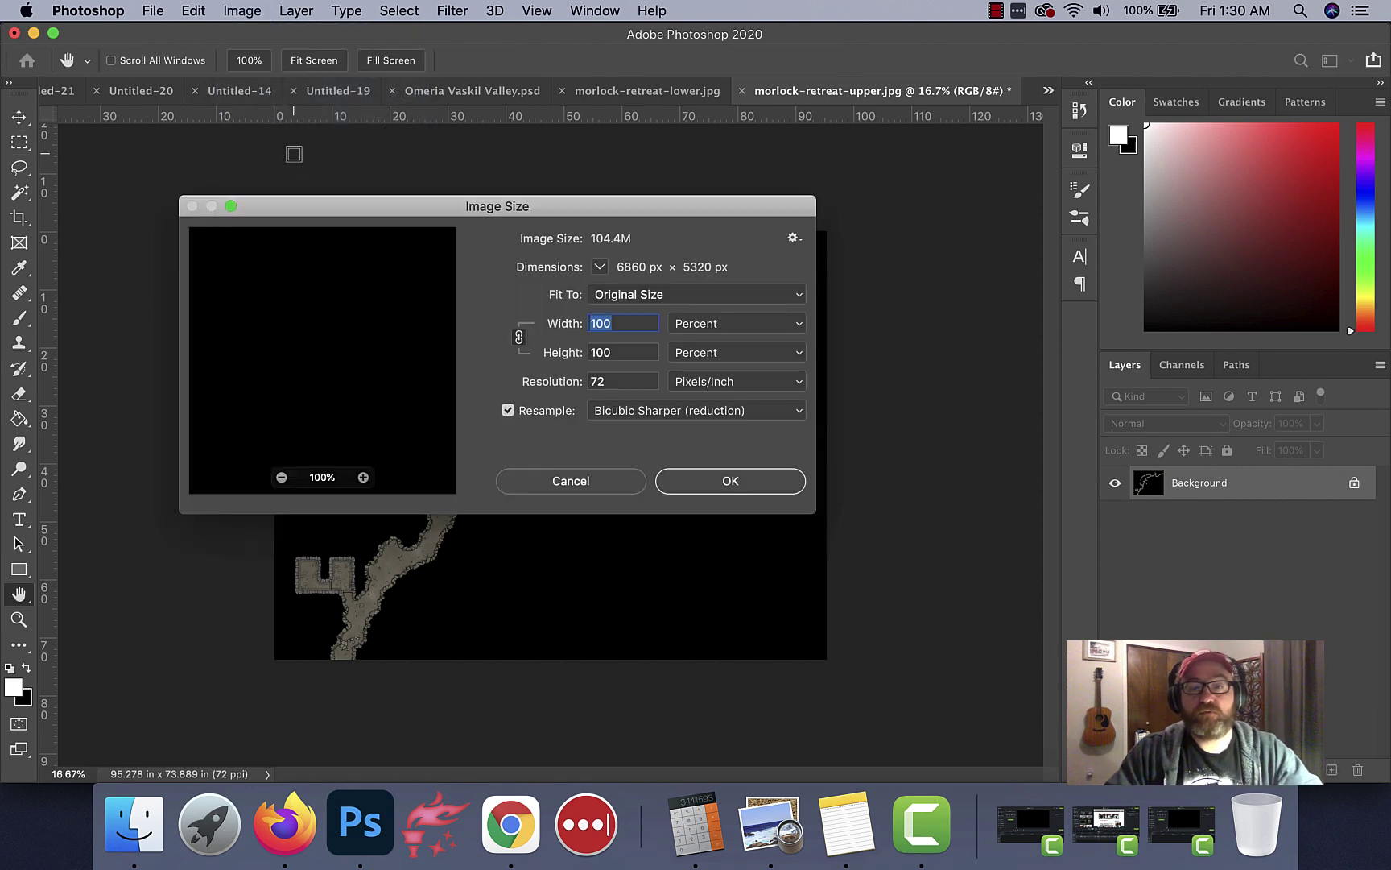
pyautogui.click(732, 333)
pyautogui.click(714, 337)
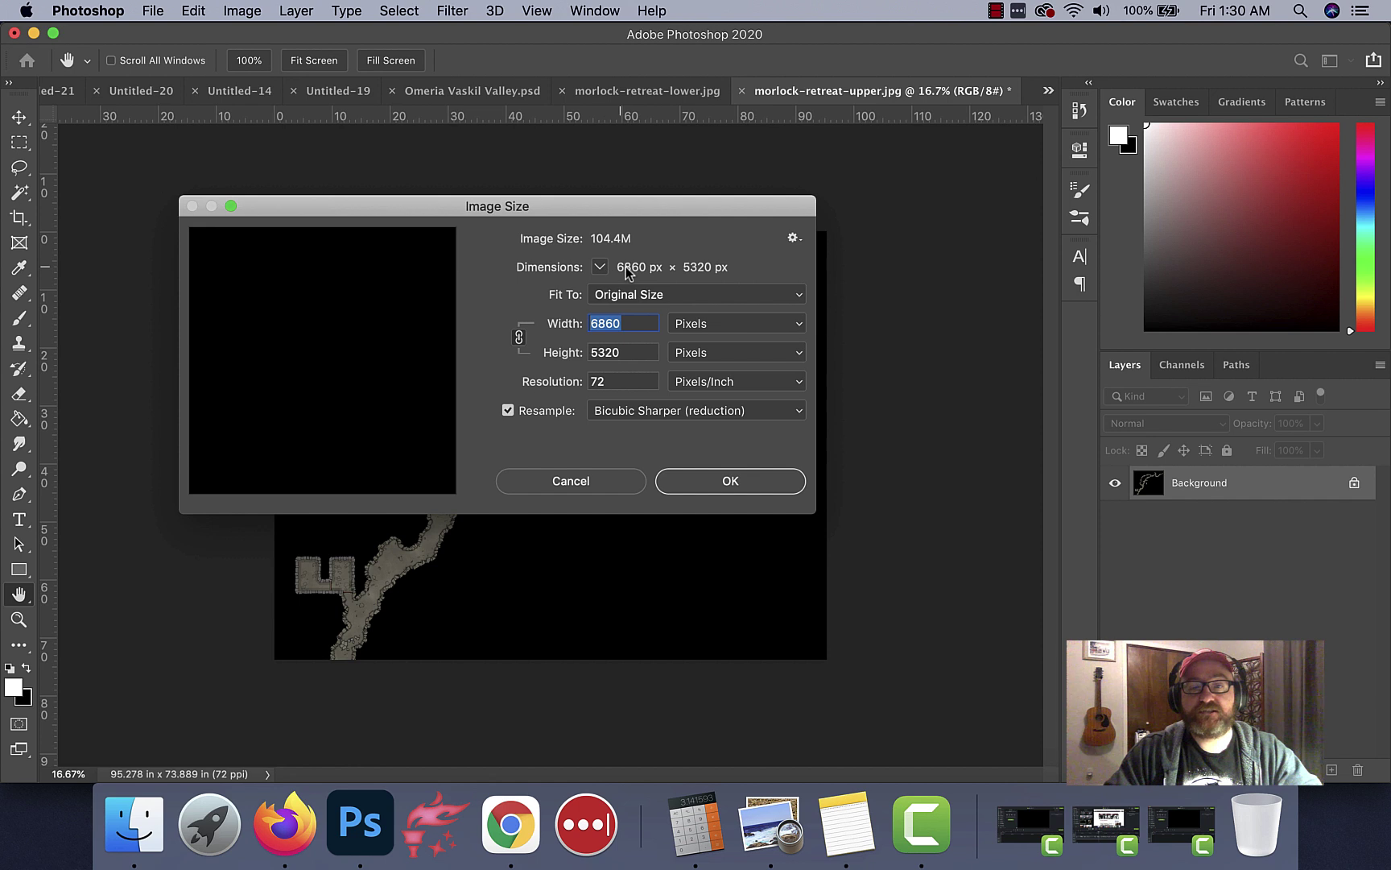
pyautogui.click(697, 827)
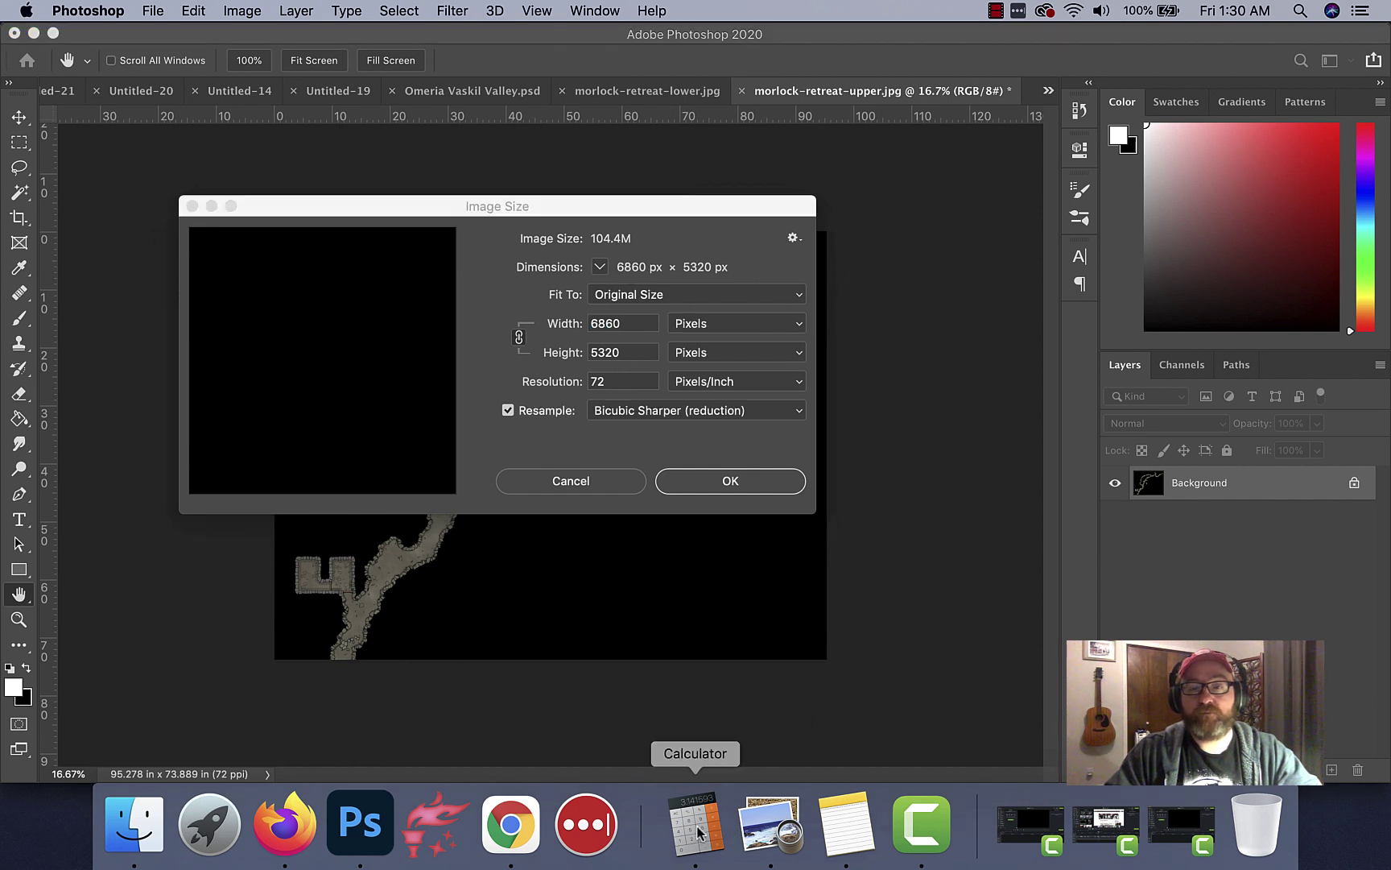
# Compute 6860/140 = 49 and 5320/140 = 38, then close Image Size without resizing
pyautogui.moveTo(844, 193); pyautogui.dragTo(1010, 211)
pyautogui.write('6')
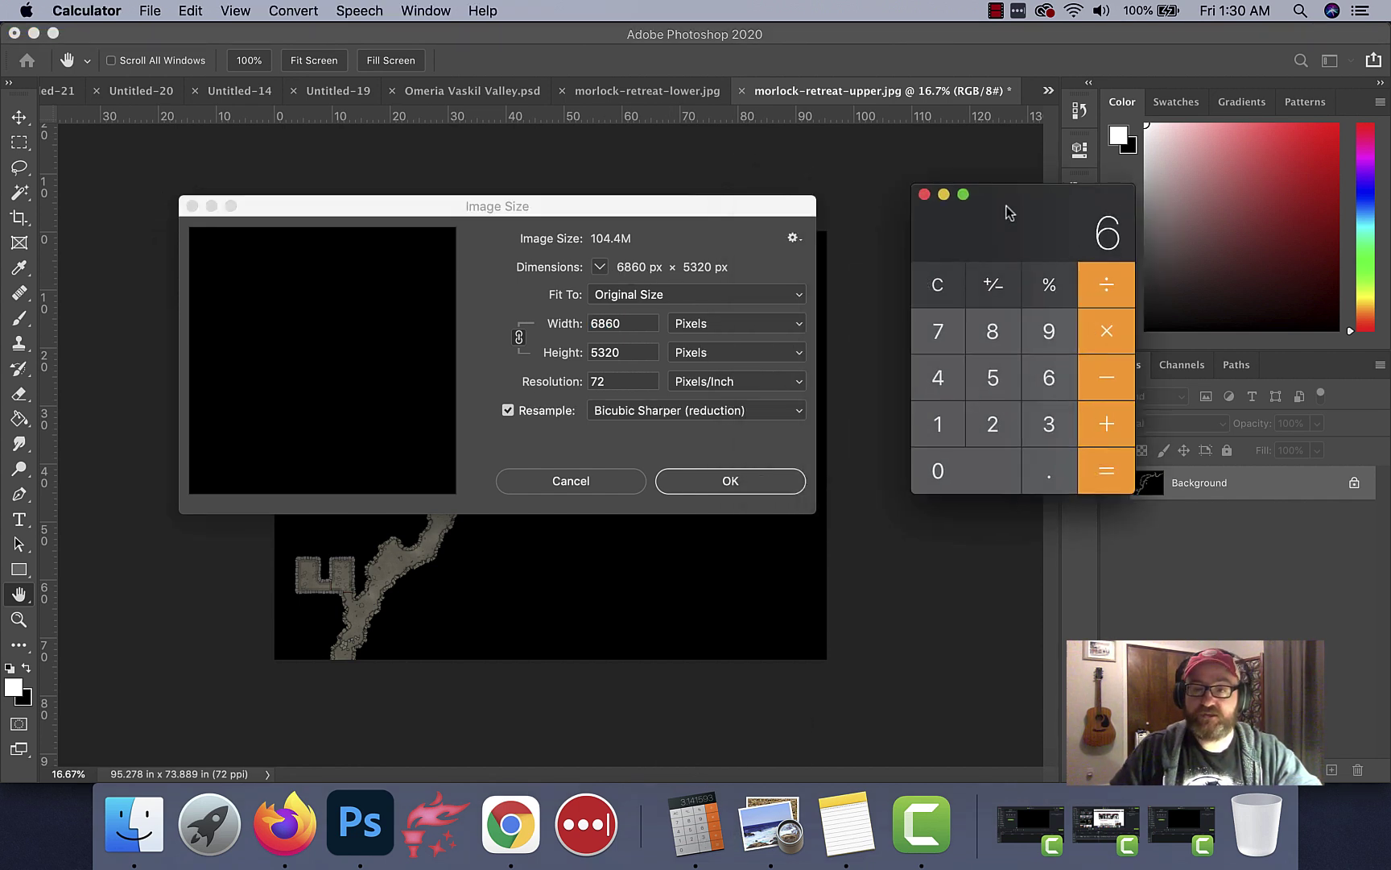
pyautogui.write('860/140')
pyautogui.press('Return')
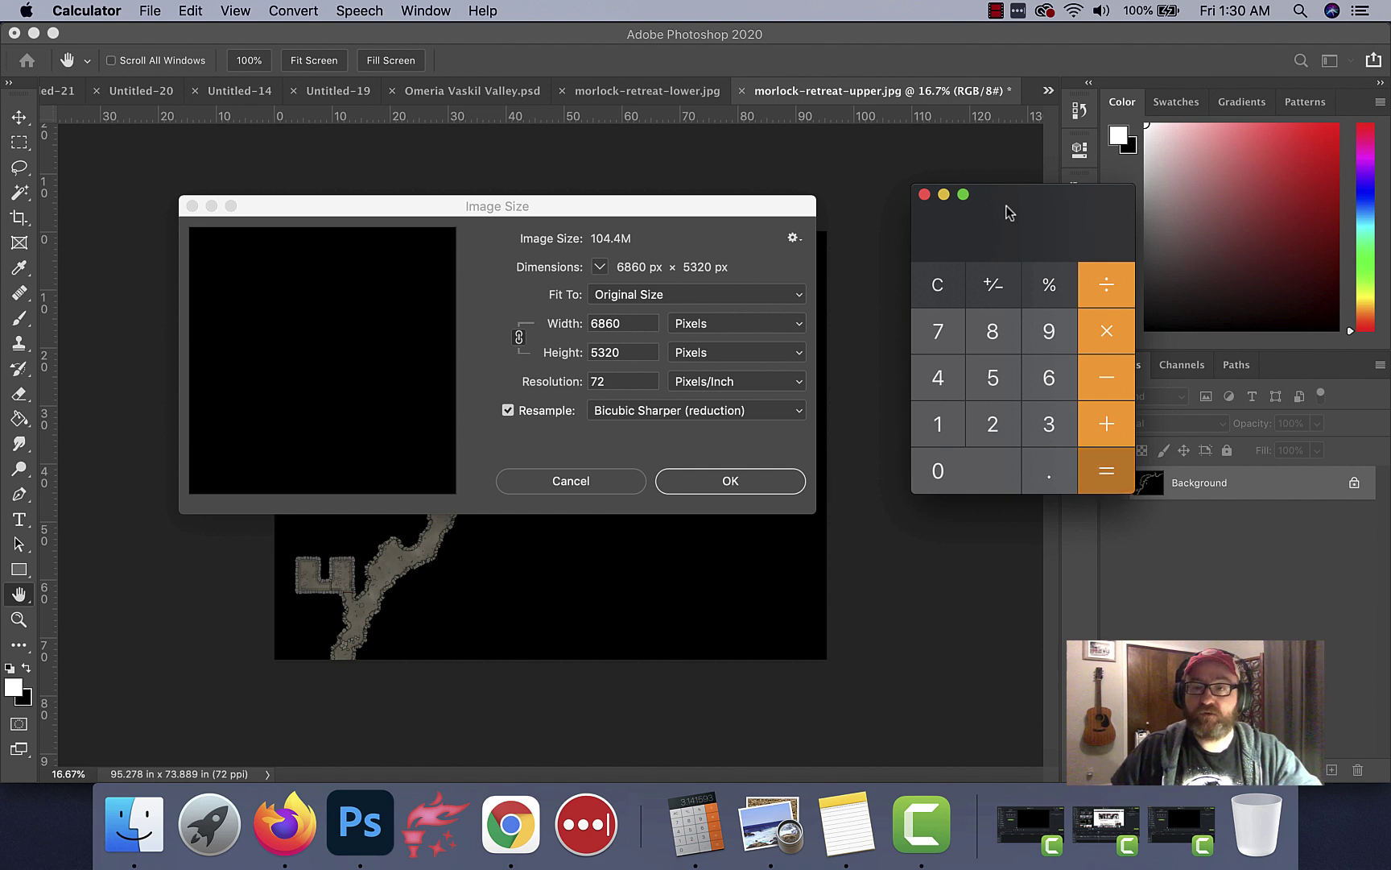
pyautogui.click(926, 298)
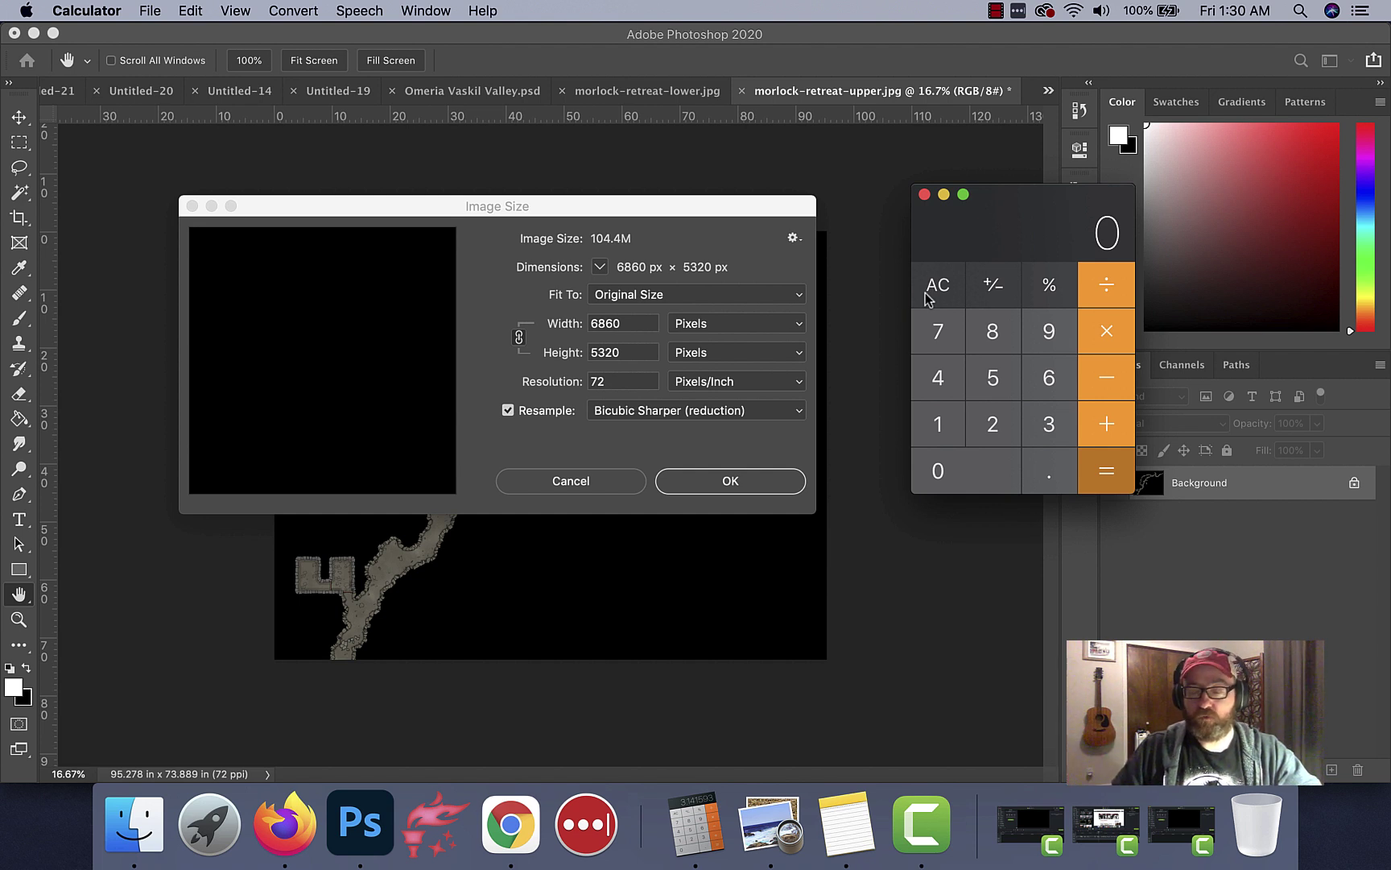
pyautogui.write('5320/140')
pyautogui.press('Return')
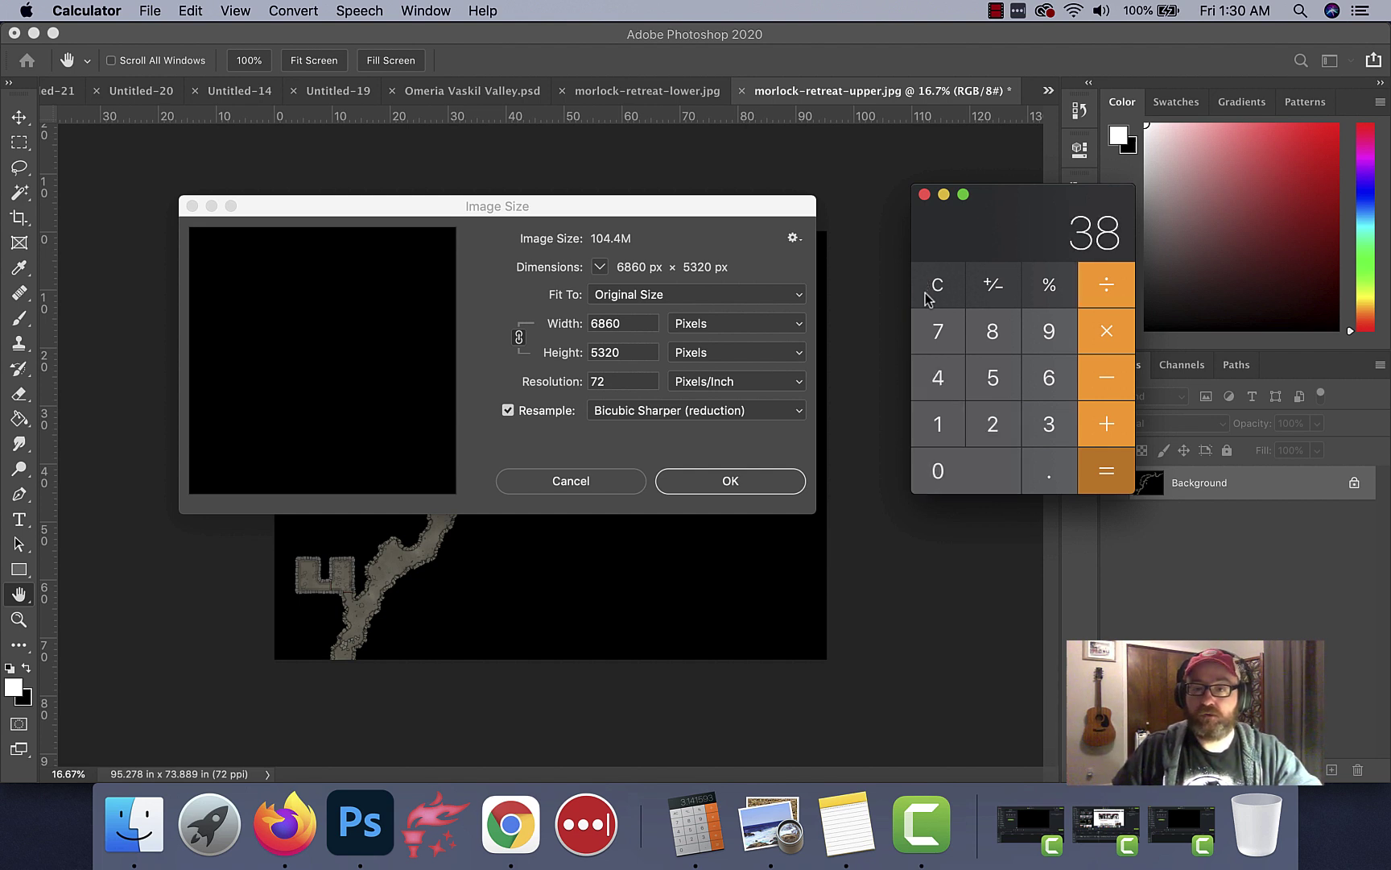
pyautogui.click(927, 297)
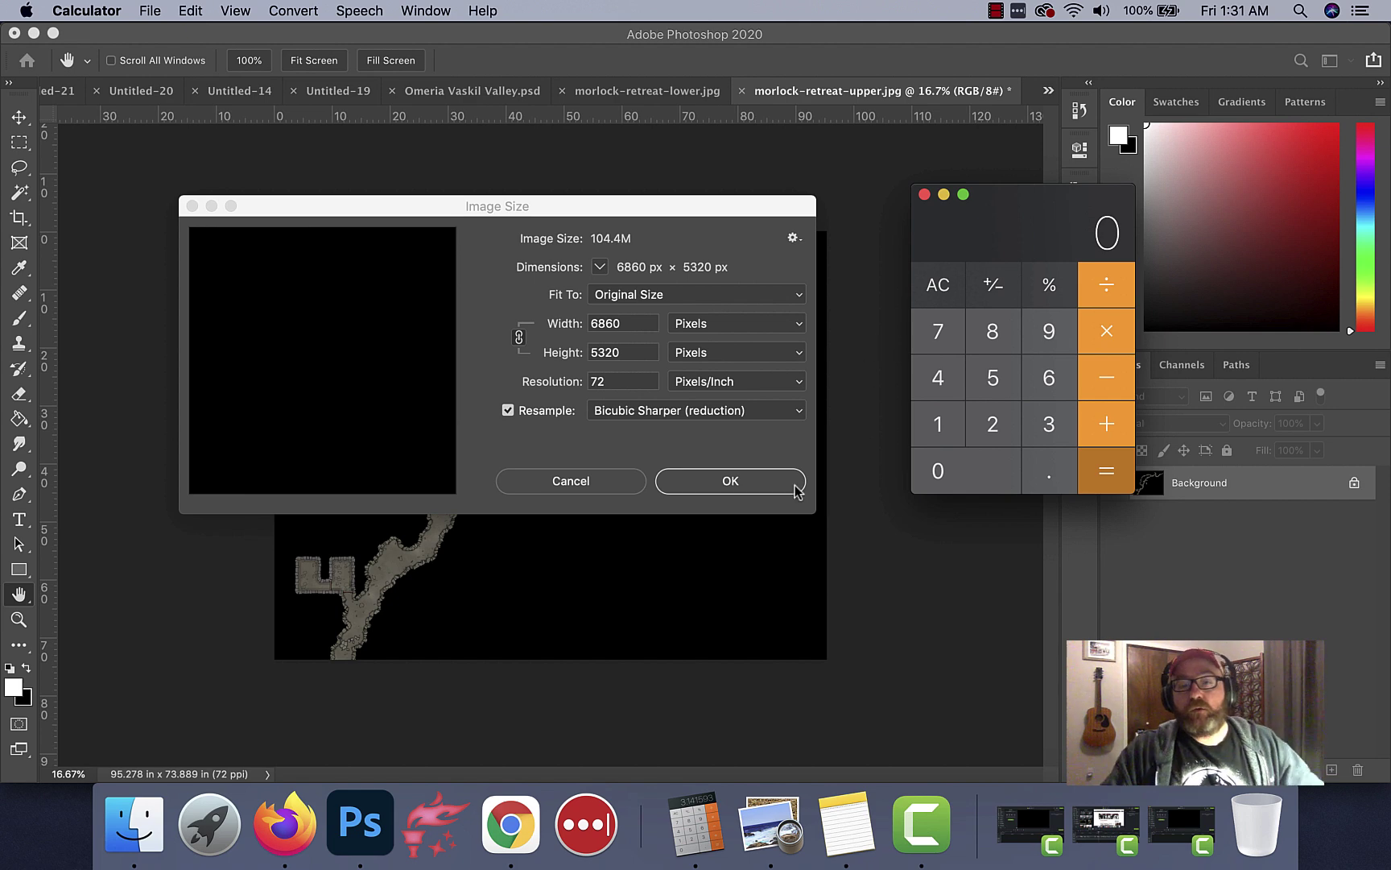
pyautogui.click(753, 483)
pyautogui.press('Return')
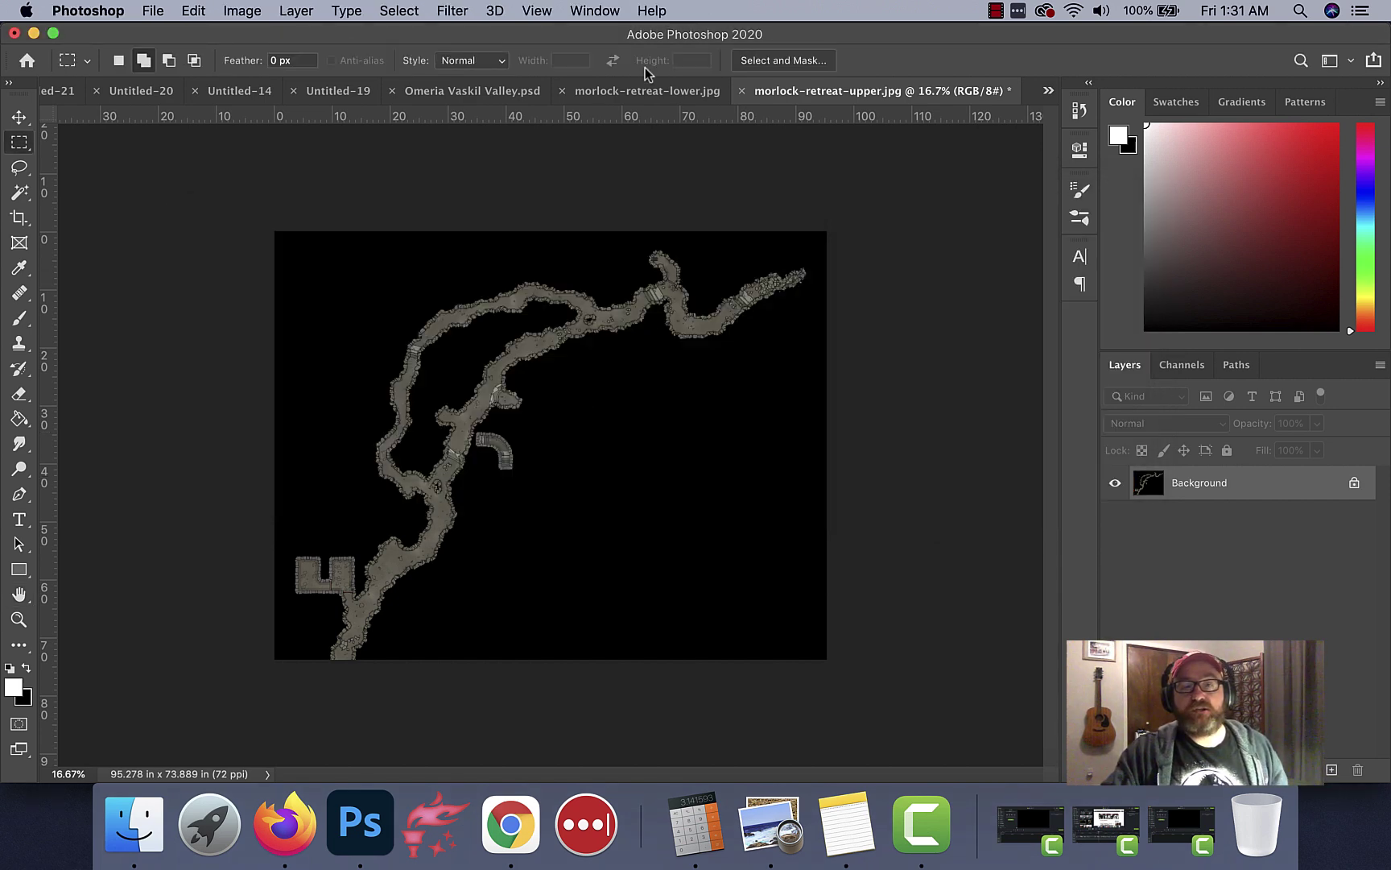
# Crop morlock-retreat-lower.jpg around its tunnels to 48.611 × 50.556 inches using the grid as a guide
pyautogui.click(640, 91)
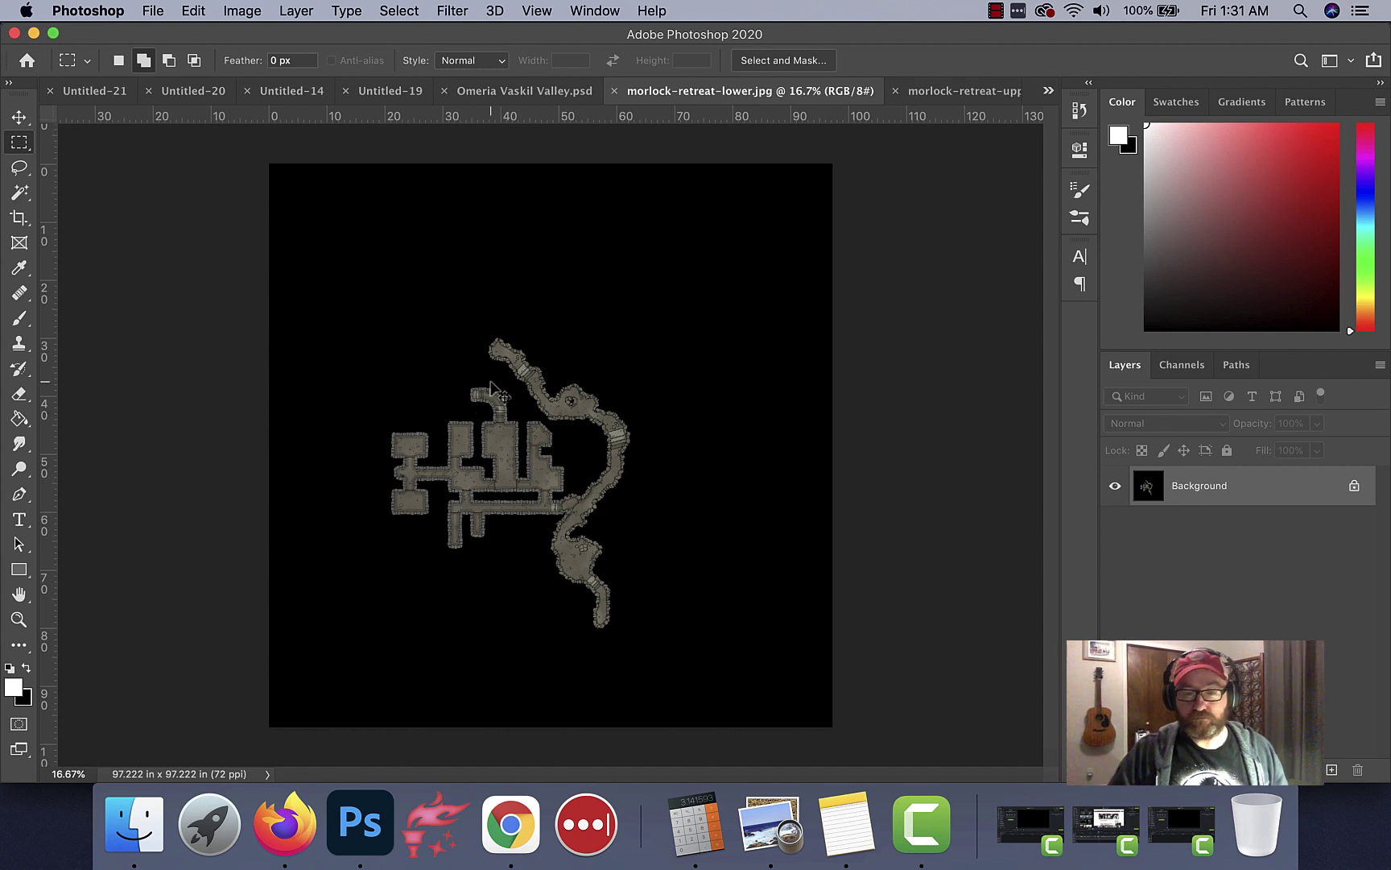
pyautogui.press('super+equal')
pyautogui.moveTo(497, 381); pyautogui.dragTo(517, 321)
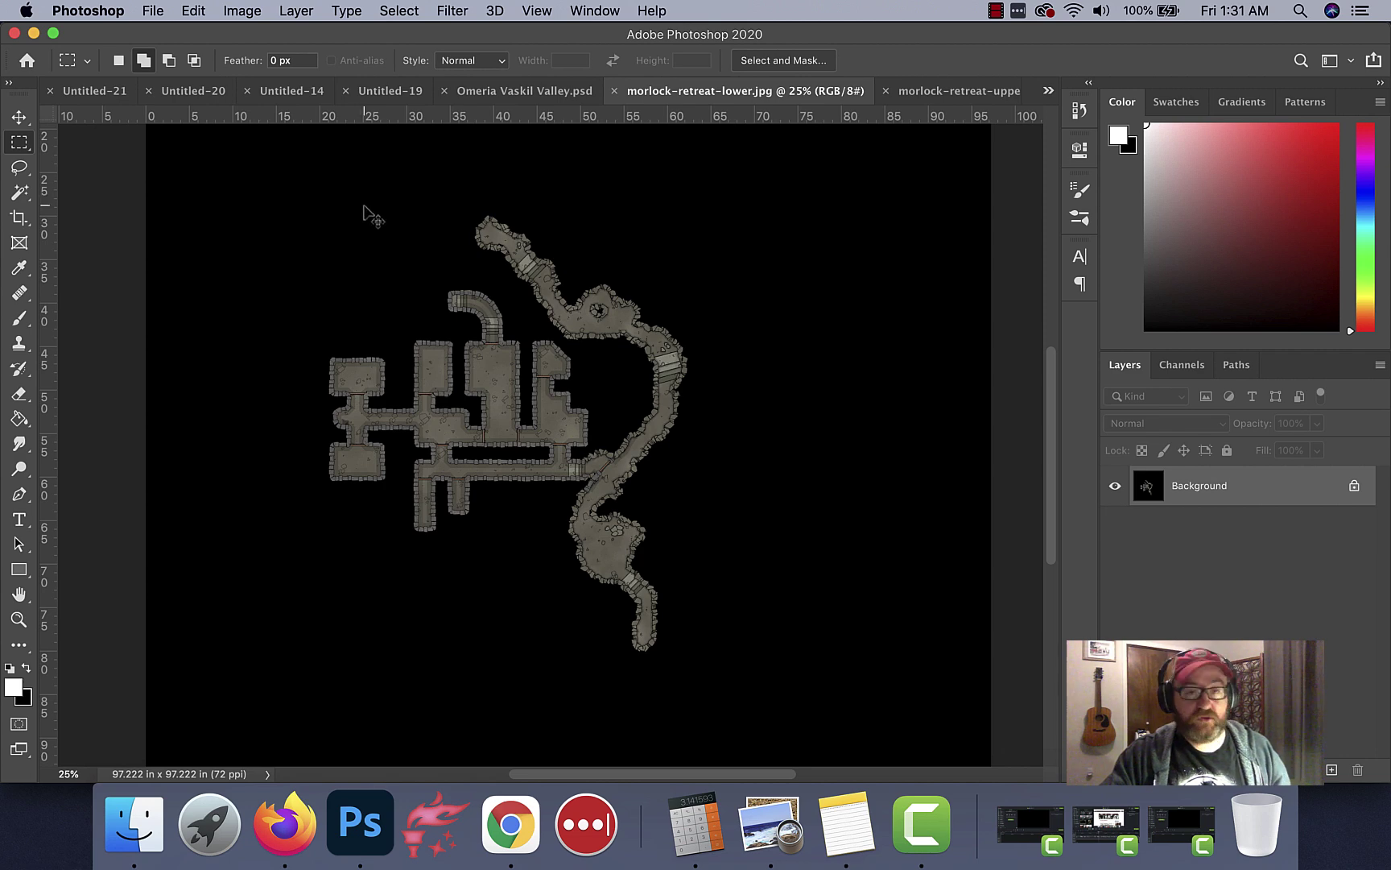
pyautogui.press('super+apostrophe')
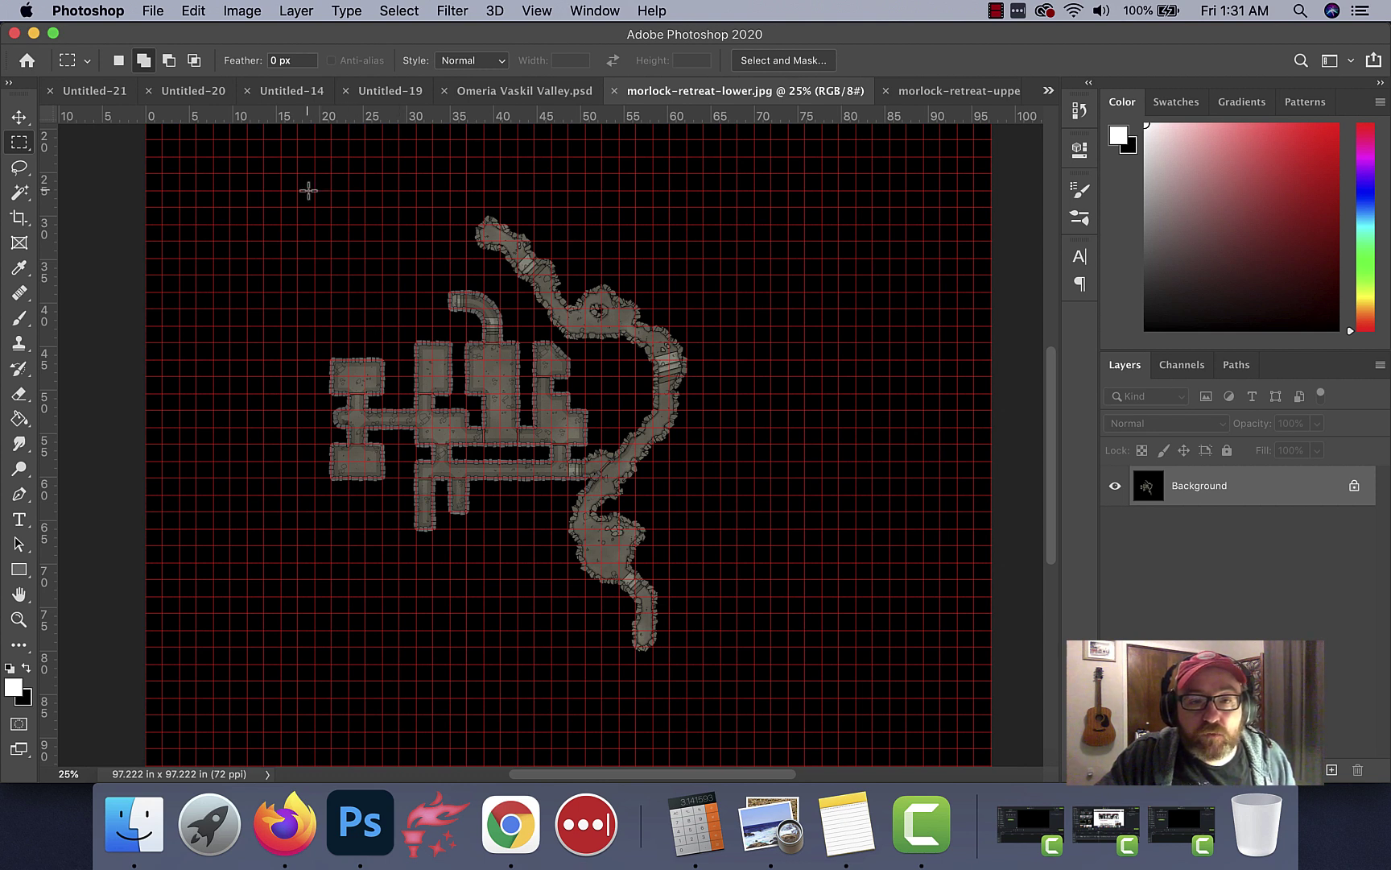
pyautogui.moveTo(302, 190); pyautogui.dragTo(721, 622)
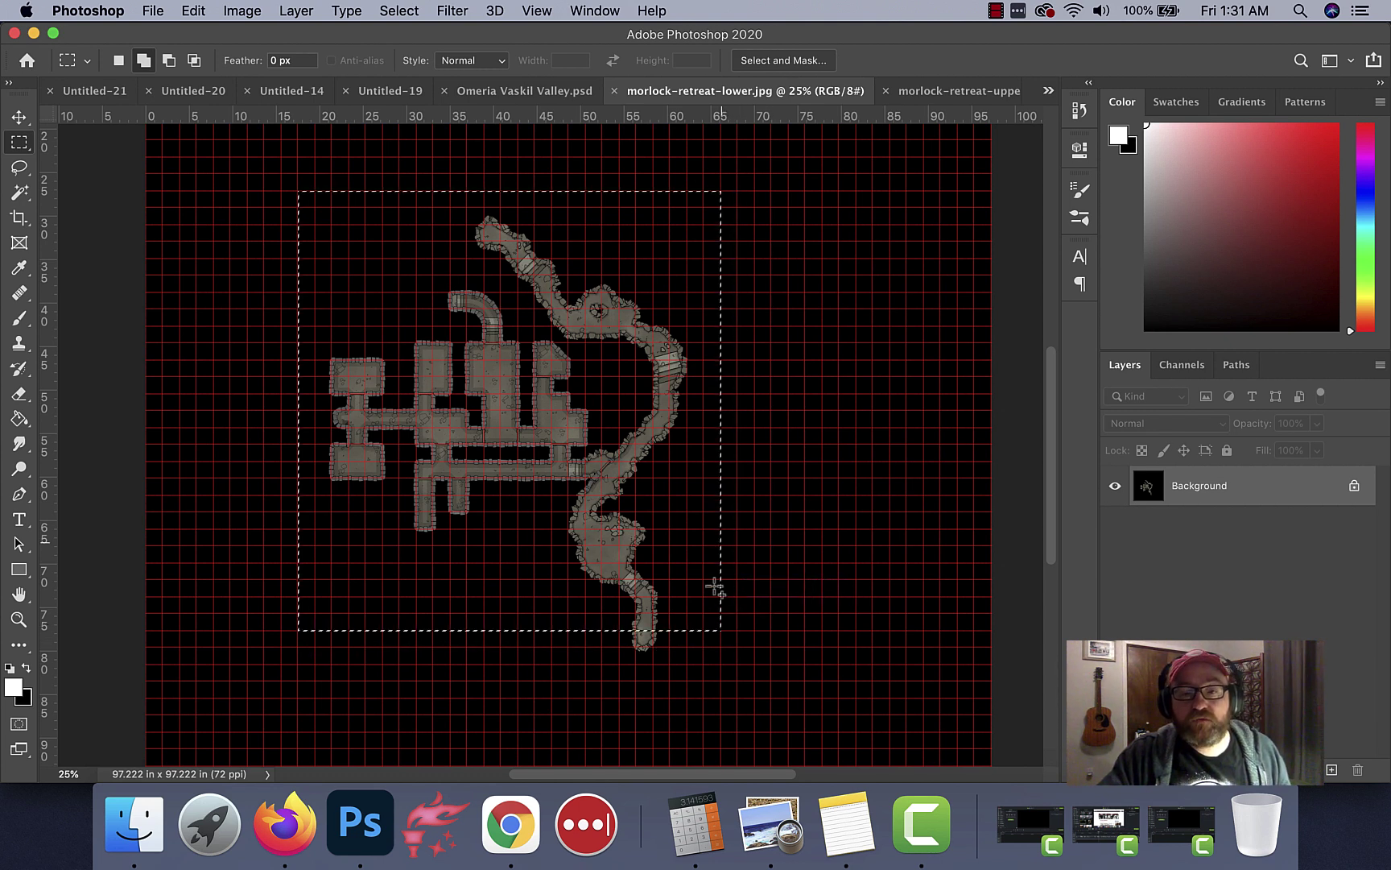
pyautogui.click(247, 16)
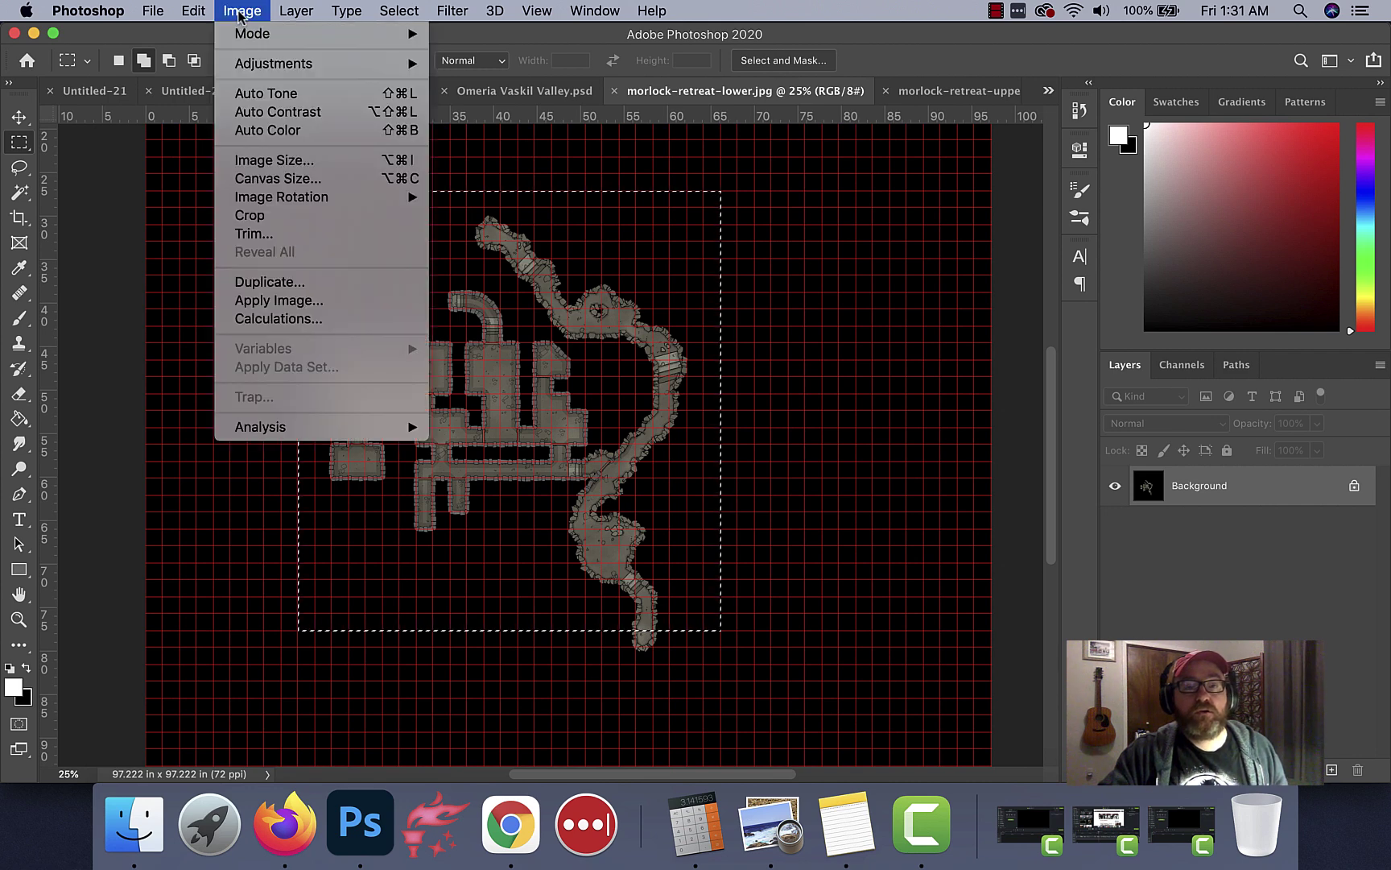
pyautogui.click(257, 216)
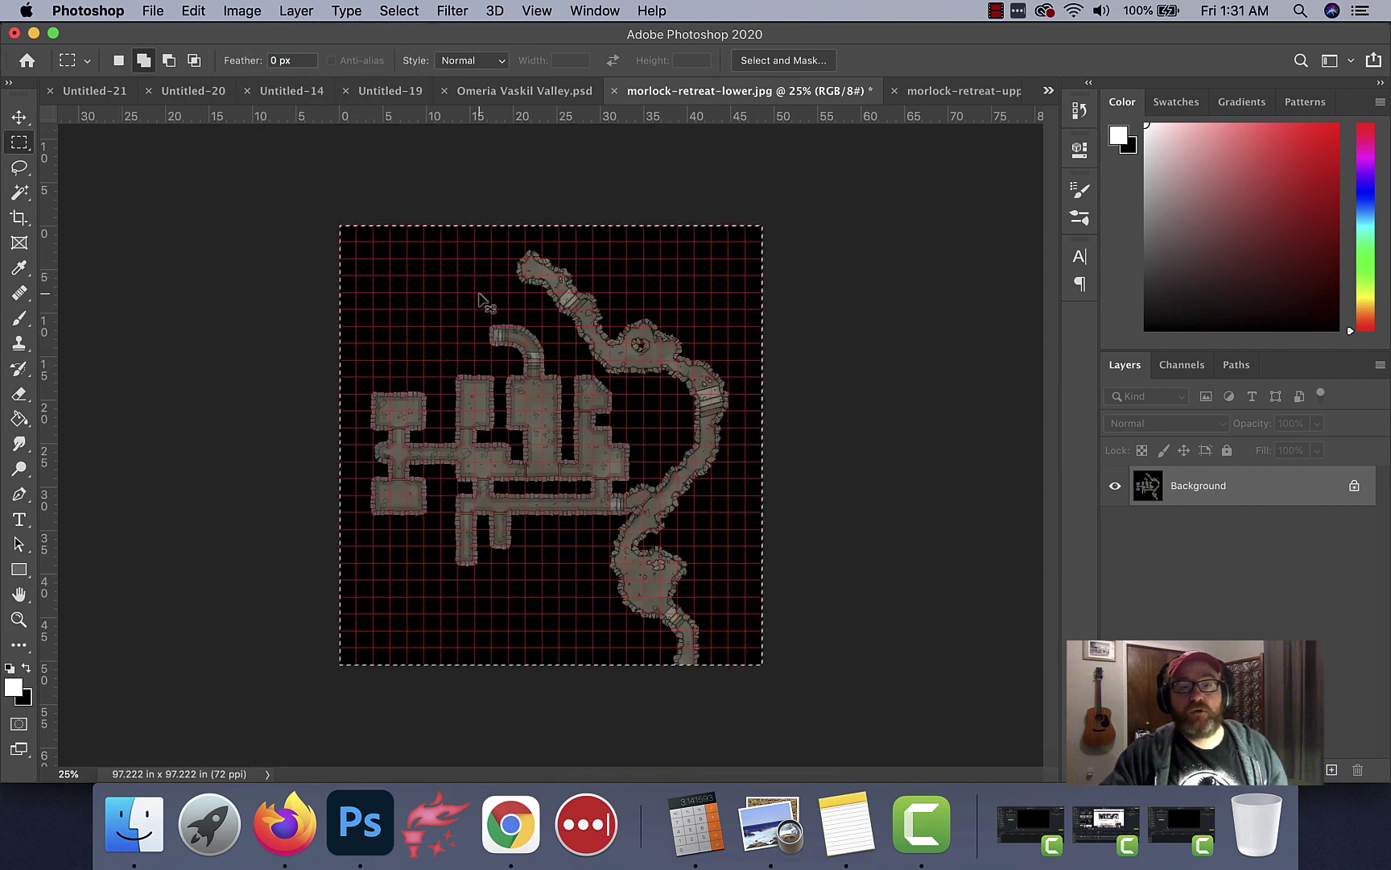
pyautogui.press('super+0')
pyautogui.press('super+plus')
pyautogui.press('super+plus')
pyautogui.press('super+plus')
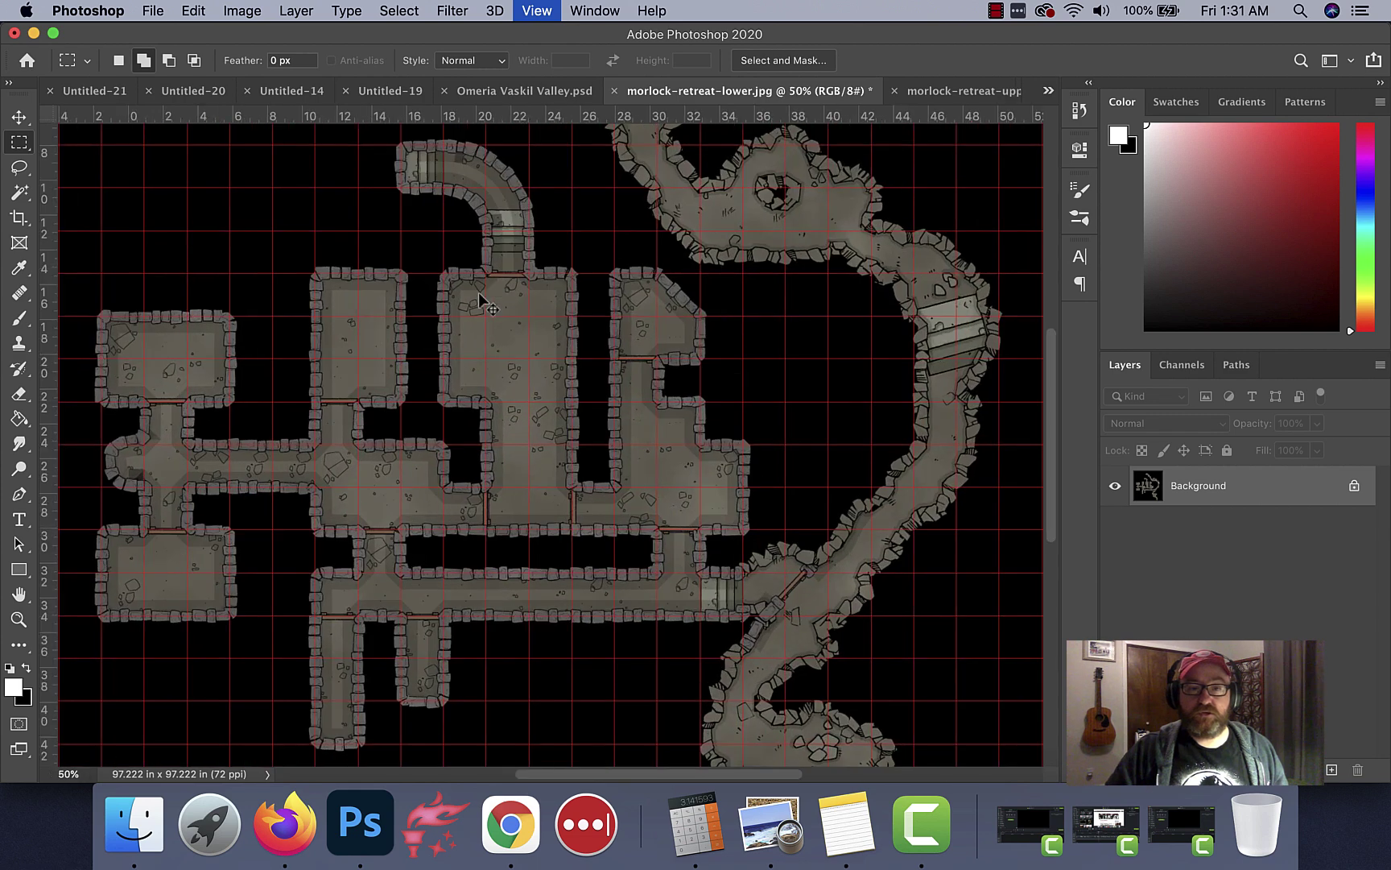
pyautogui.moveTo(495, 278); pyautogui.dragTo(553, 515)
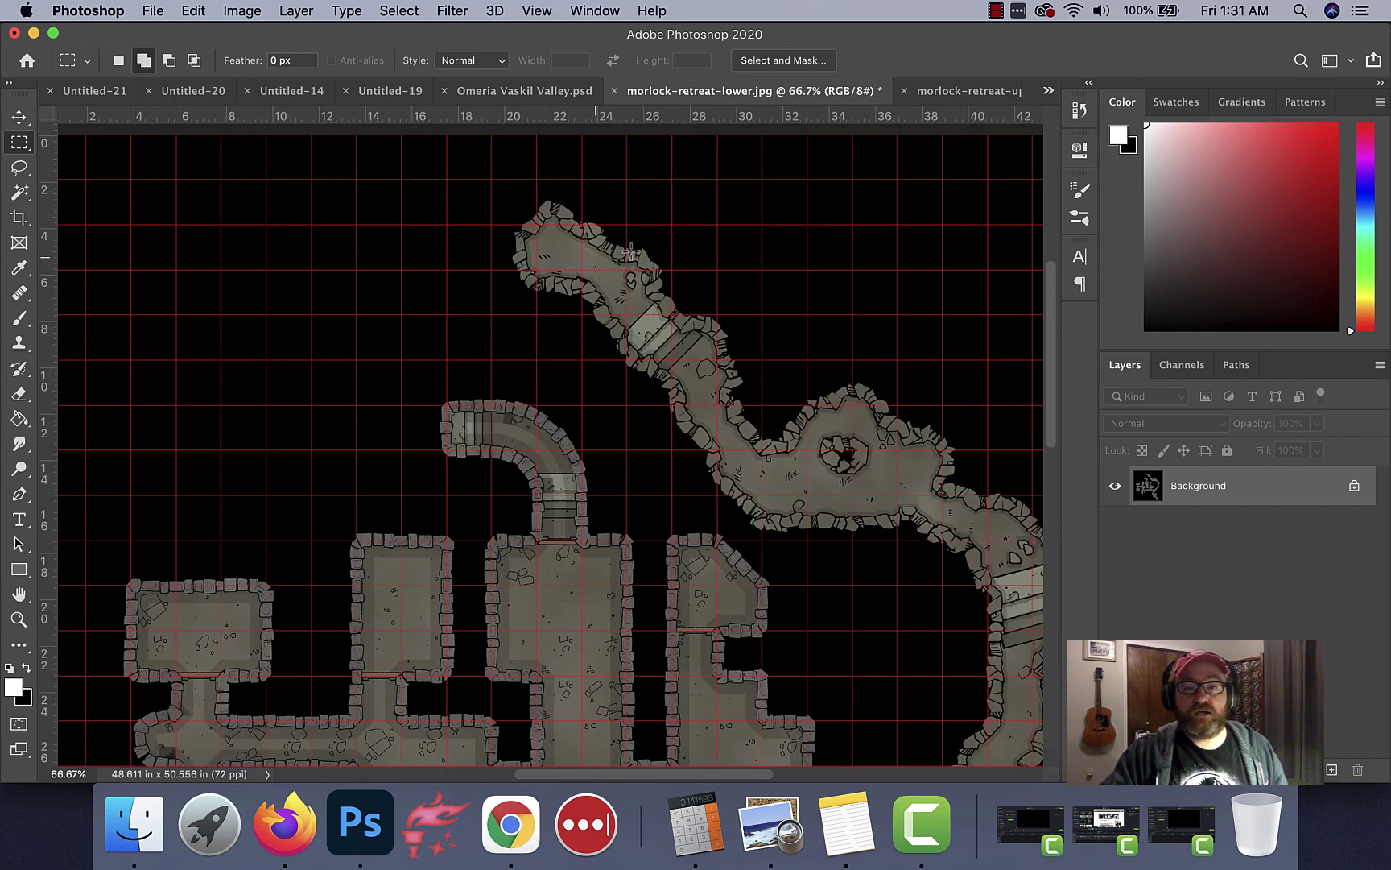
# On the upper map, set up a black Soft Round brush at 500 px
pyautogui.click(970, 92)
pyautogui.press('super+equal')
pyautogui.press('super+equal')
pyautogui.press('super+equal')
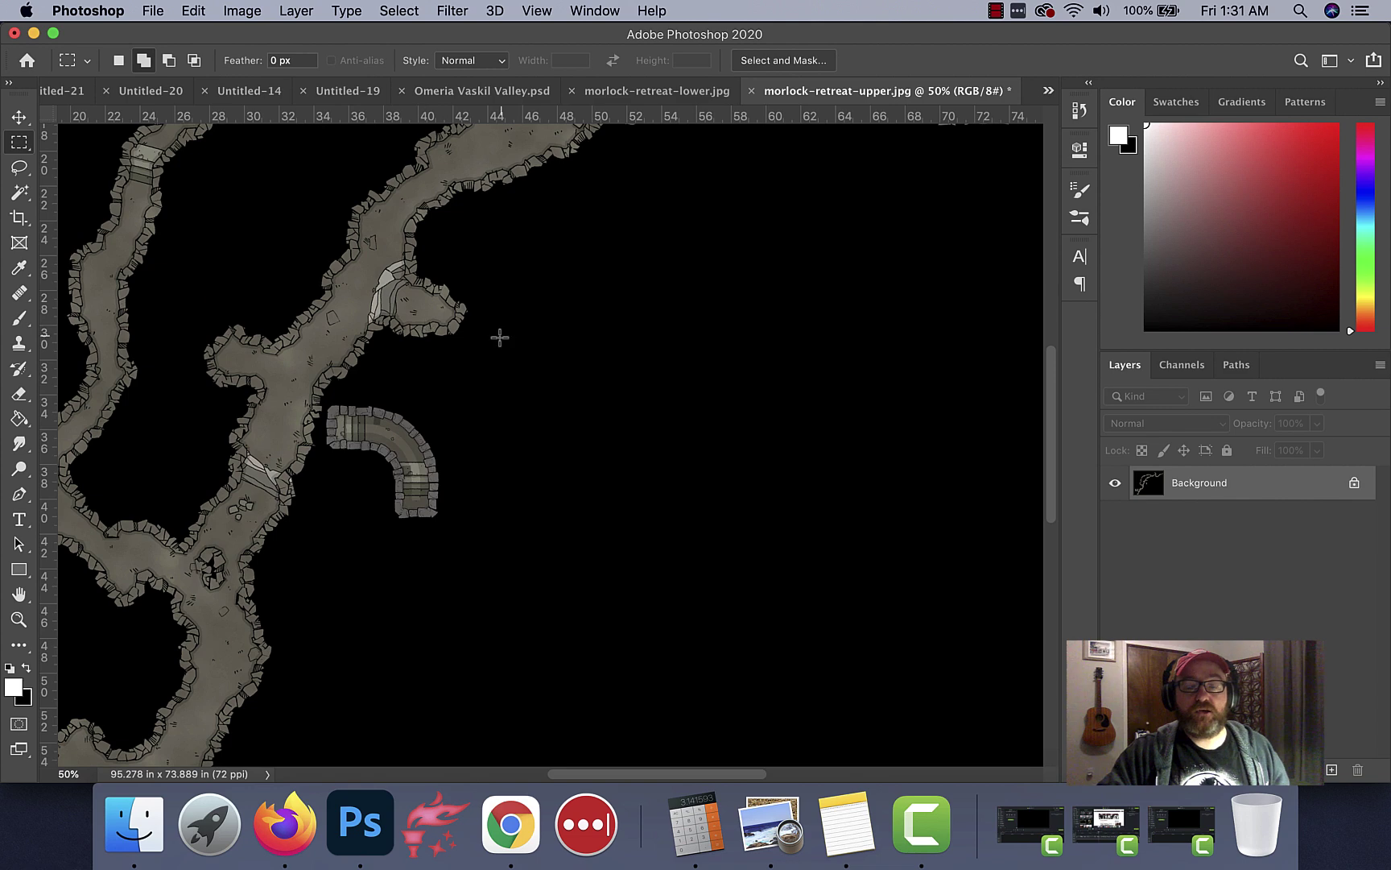
pyautogui.moveTo(522, 313); pyautogui.dragTo(666, 423)
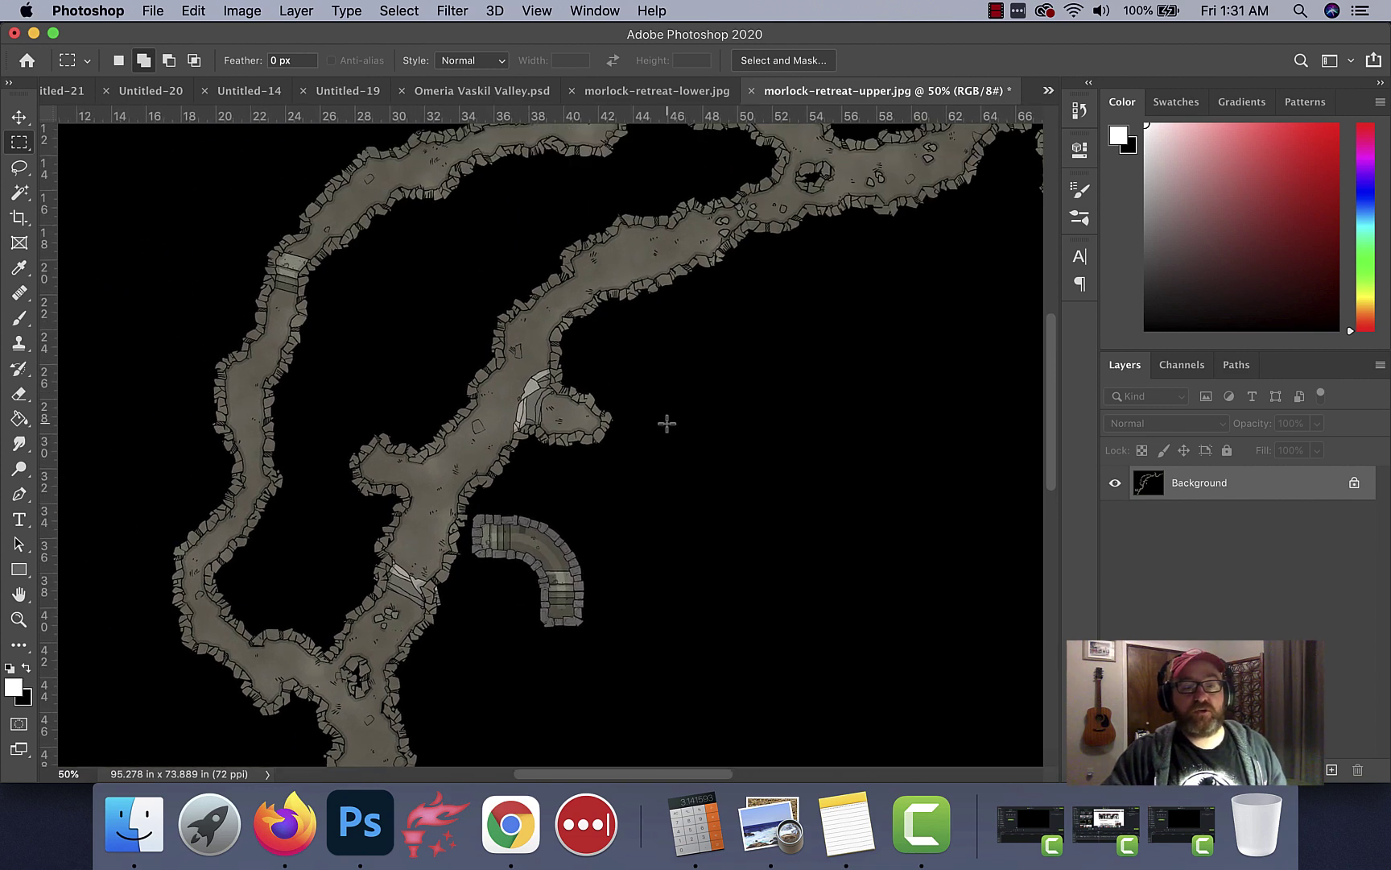
pyautogui.press('x')
pyautogui.press('b')
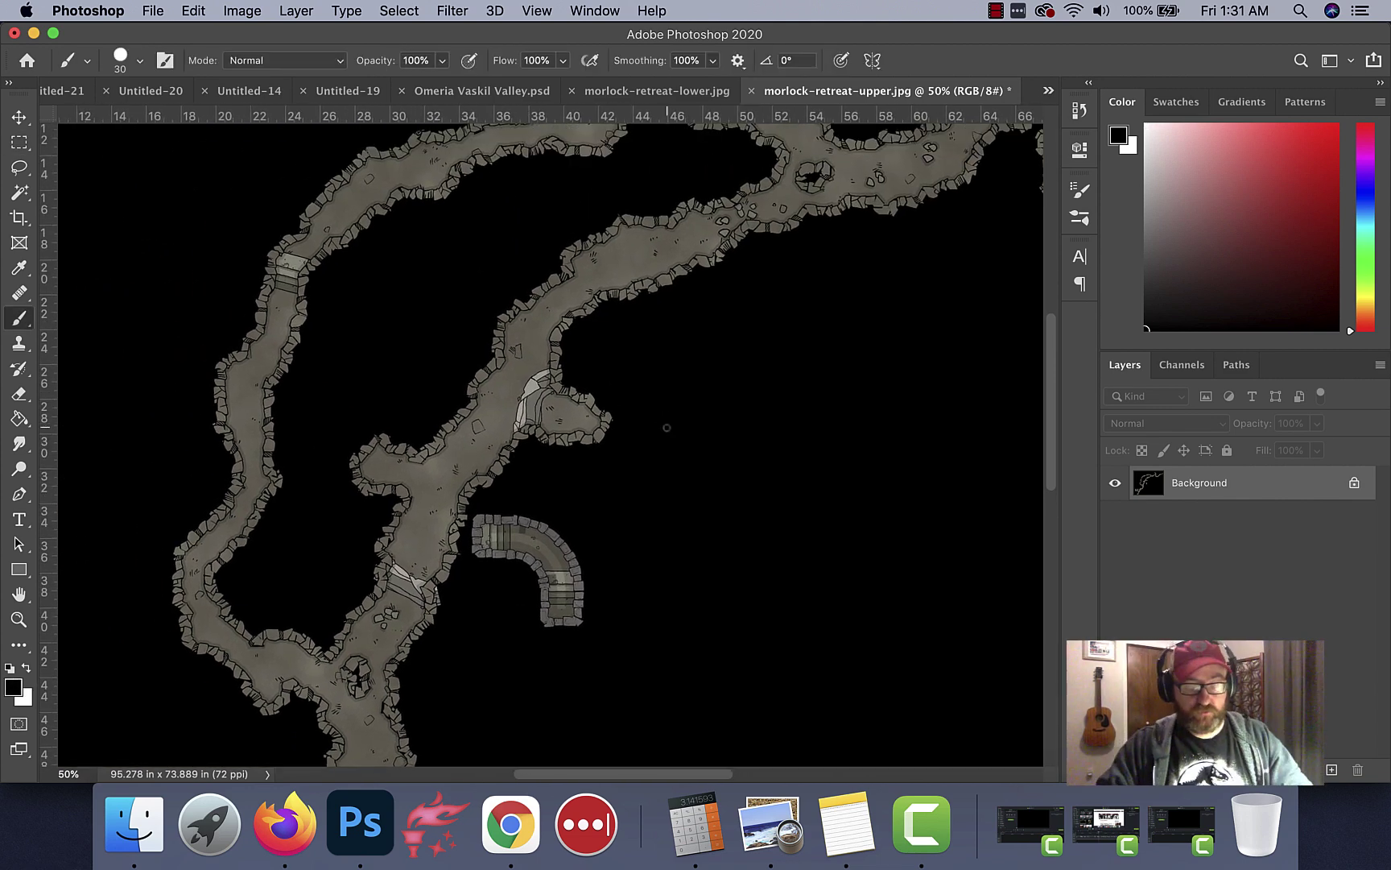
pyautogui.rightClick(667, 426)
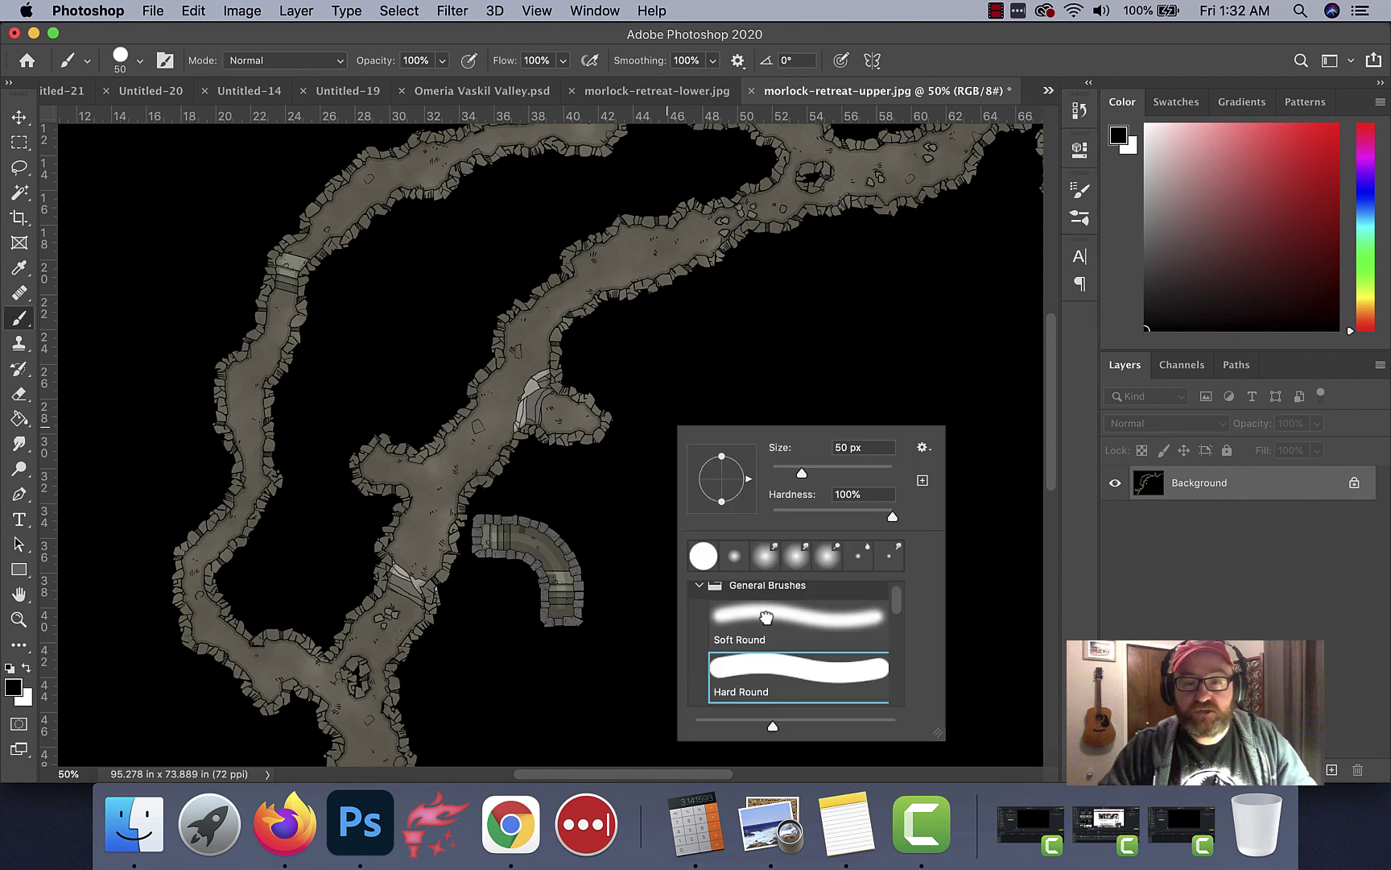
pyautogui.doubleClick(765, 617)
pyautogui.press(']')
pyautogui.press(']')
pyautogui.press(']')
pyautogui.press(']')
pyautogui.press(']')
pyautogui.press(']')
pyautogui.press(']')
pyautogui.press(']')
pyautogui.press(']')
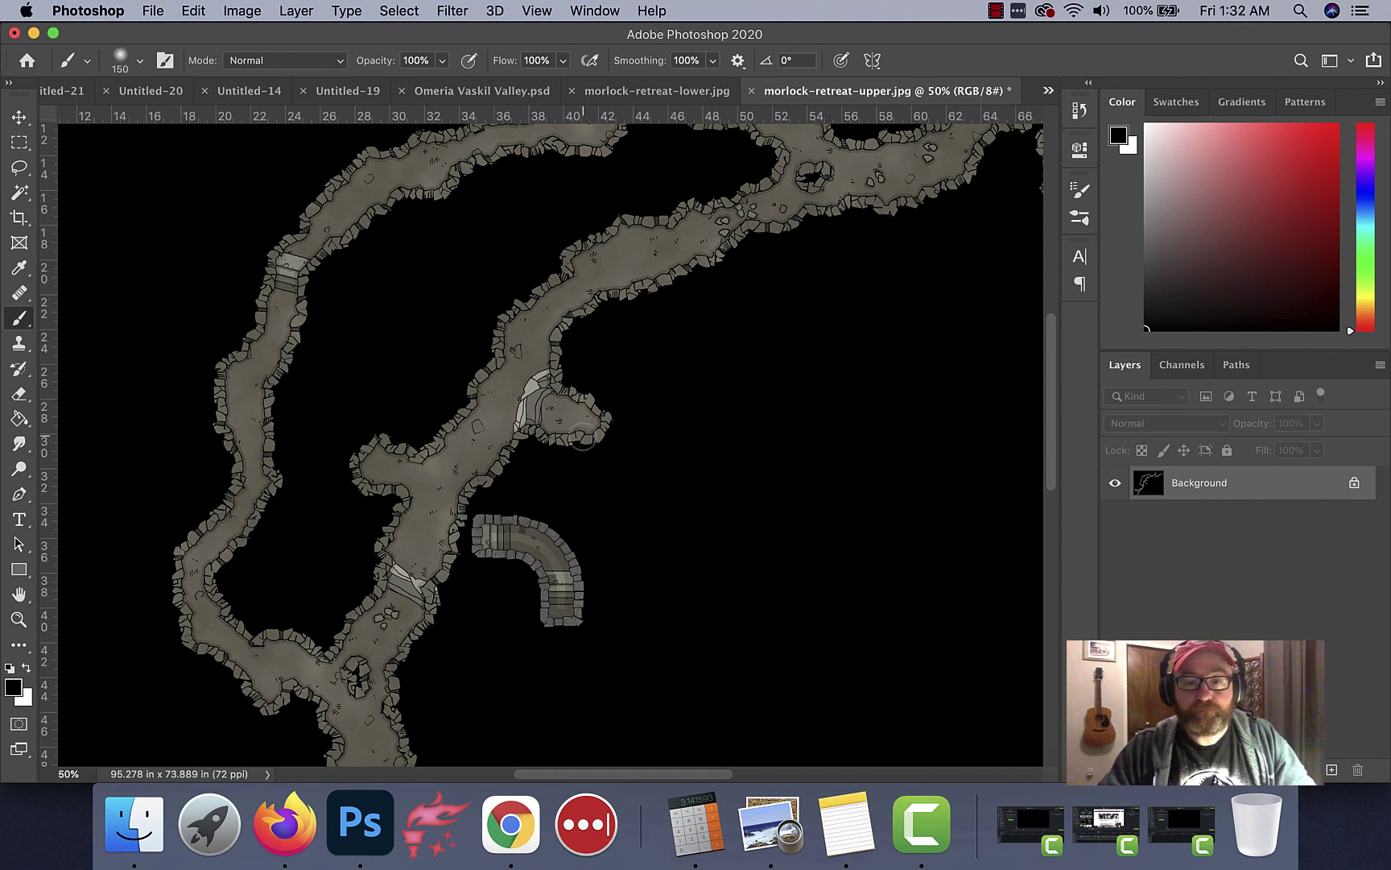
# Paint out the broken passage tip and the curved tunnel end in black
pyautogui.moveTo(616, 439); pyautogui.dragTo(612, 439)
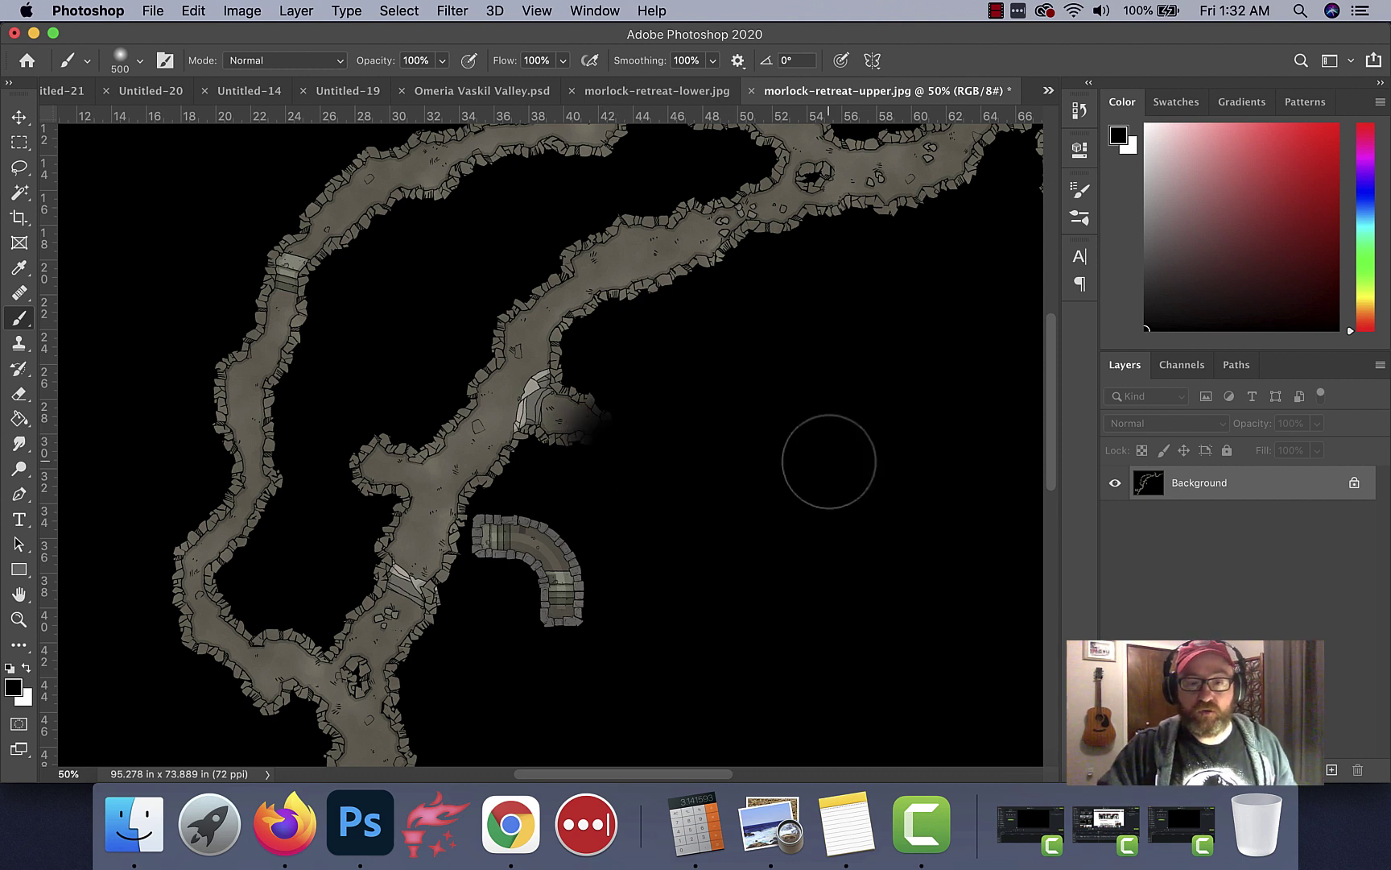
pyautogui.moveTo(558, 655)
pyautogui.mouseDown()
pyautogui.moveTo(559, 636)
pyautogui.moveTo(612, 642)
pyautogui.mouseUp()
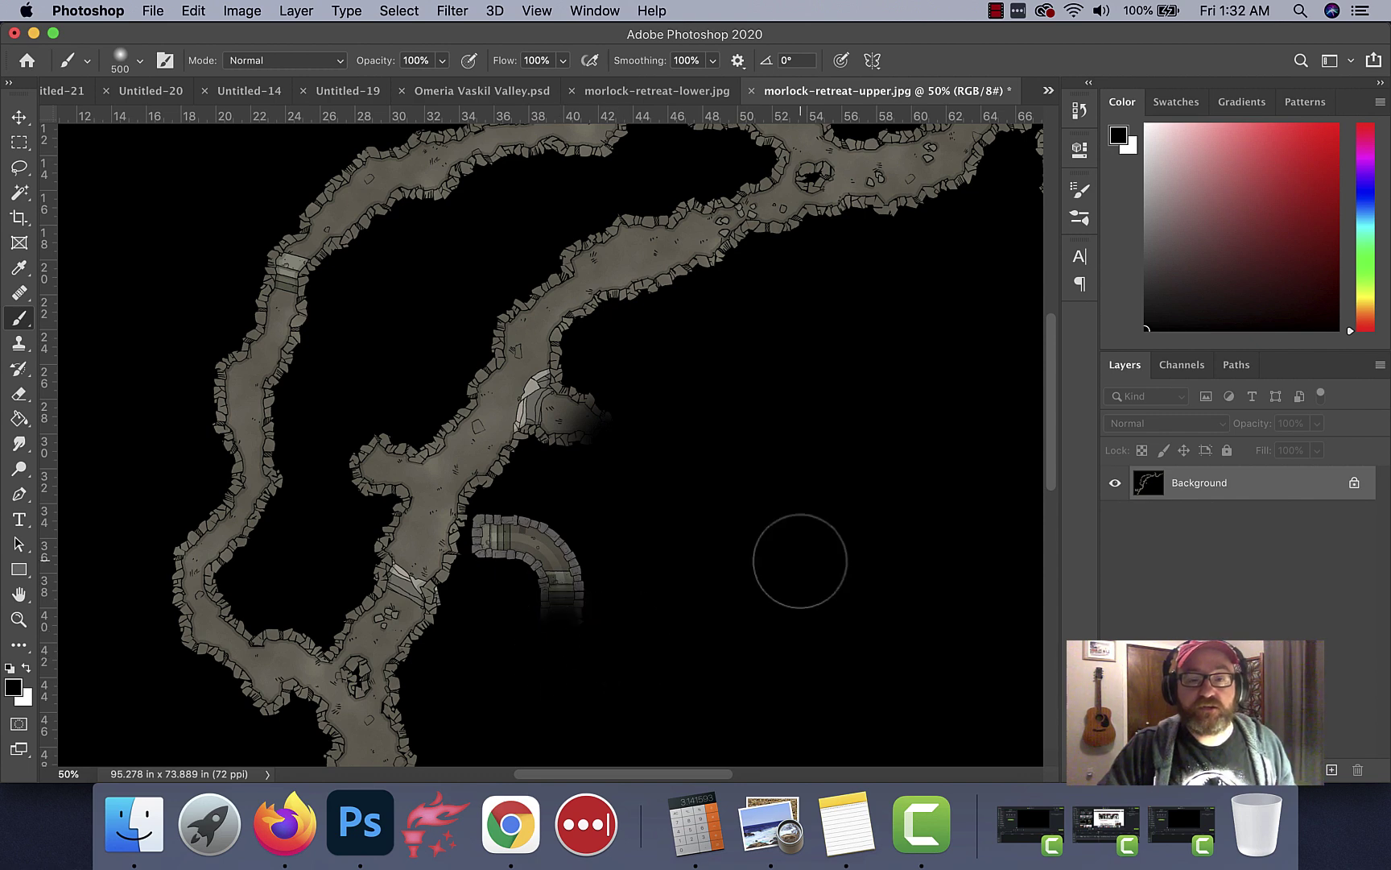
pyautogui.scroll(-5, 668, 398)
pyautogui.press('super+minus')
pyautogui.press('super+minus')
pyautogui.press('super+minus')
pyautogui.press('super+minus')
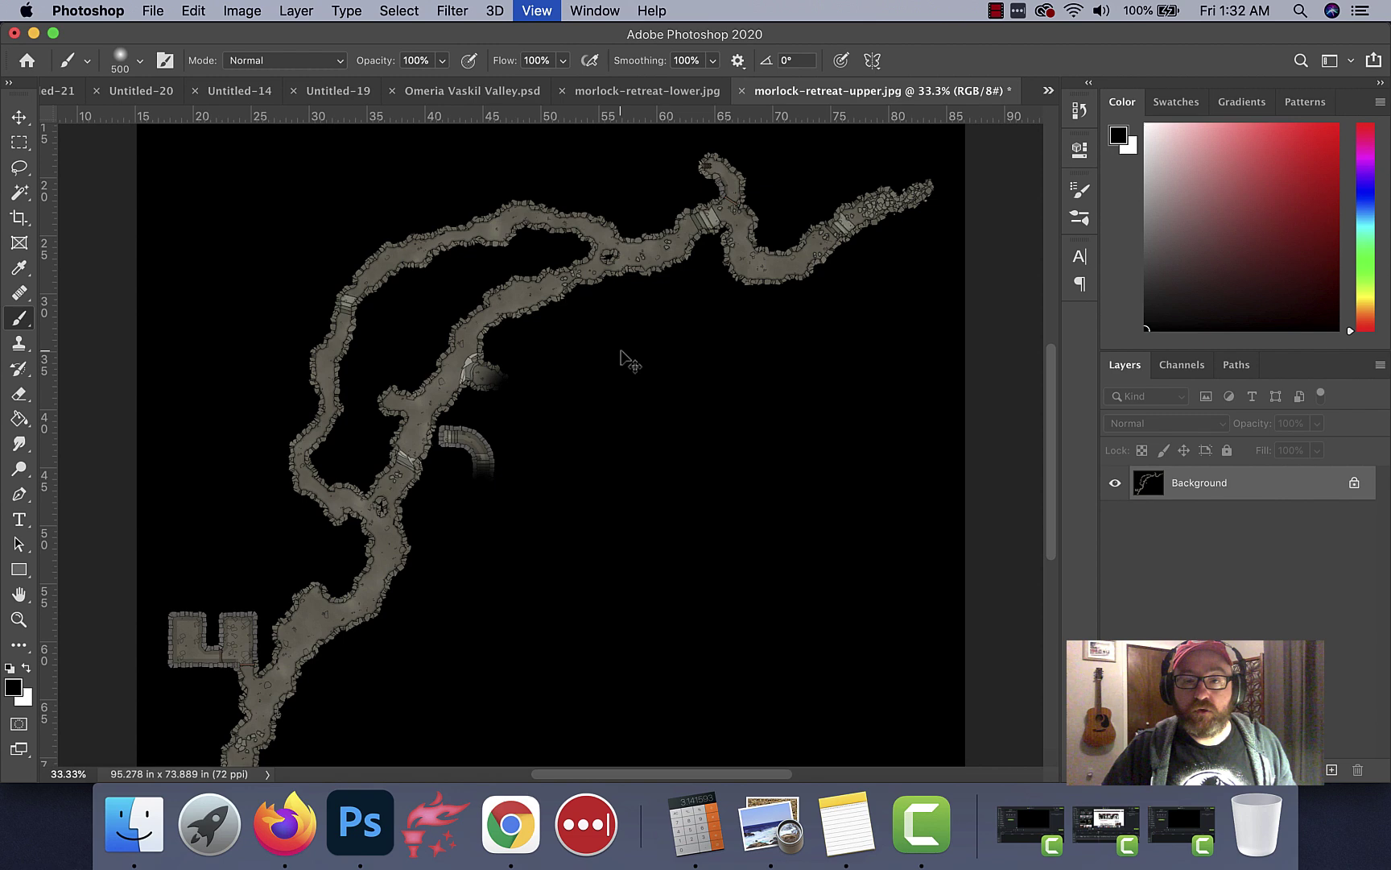
pyautogui.press('super+plus')
pyautogui.press('super+plus')
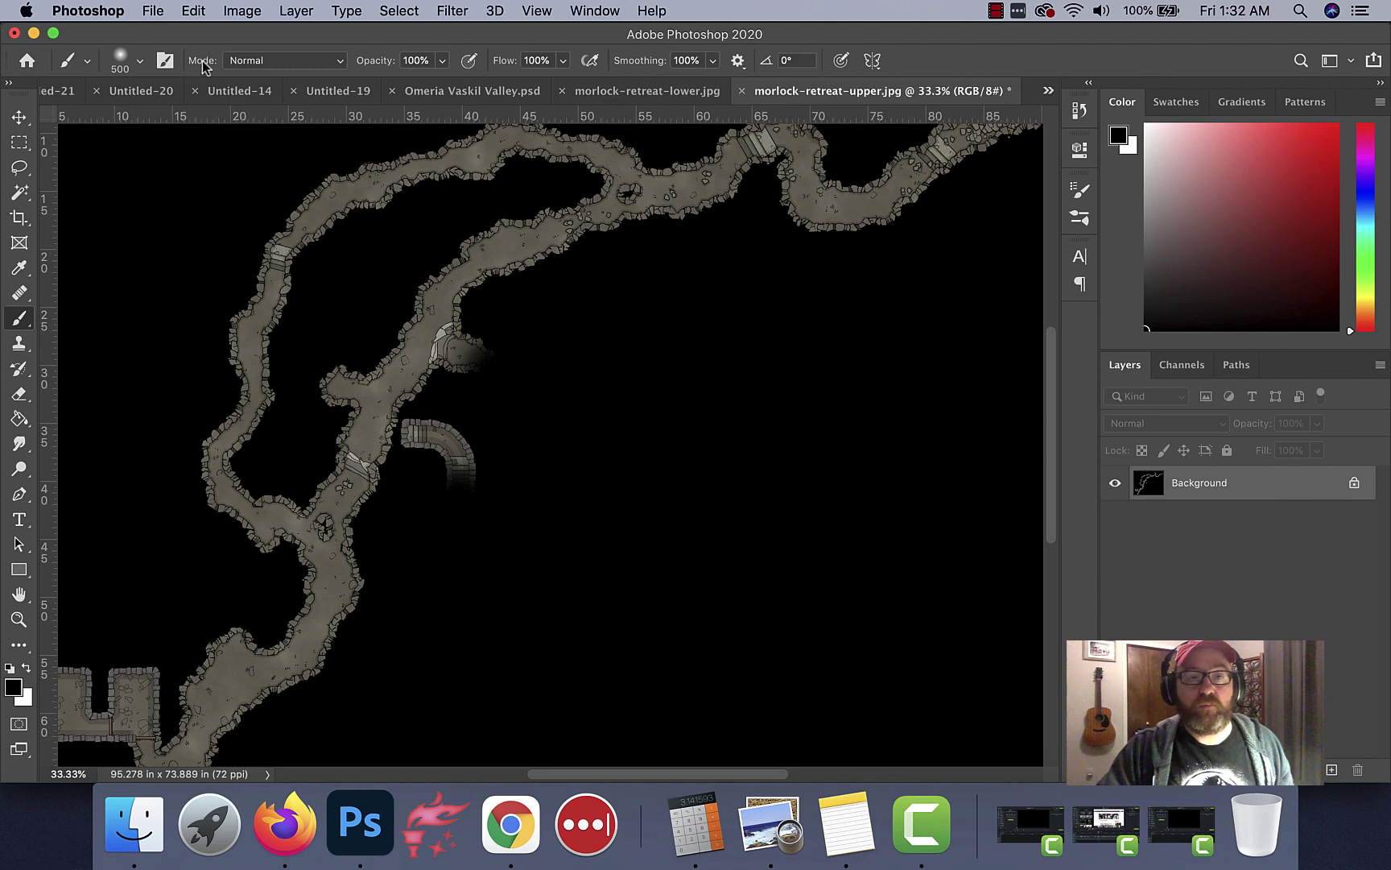
# Save the upper map as morlock-retreat-upper-edit.jpg at JPEG quality 10
pyautogui.click(150, 10)
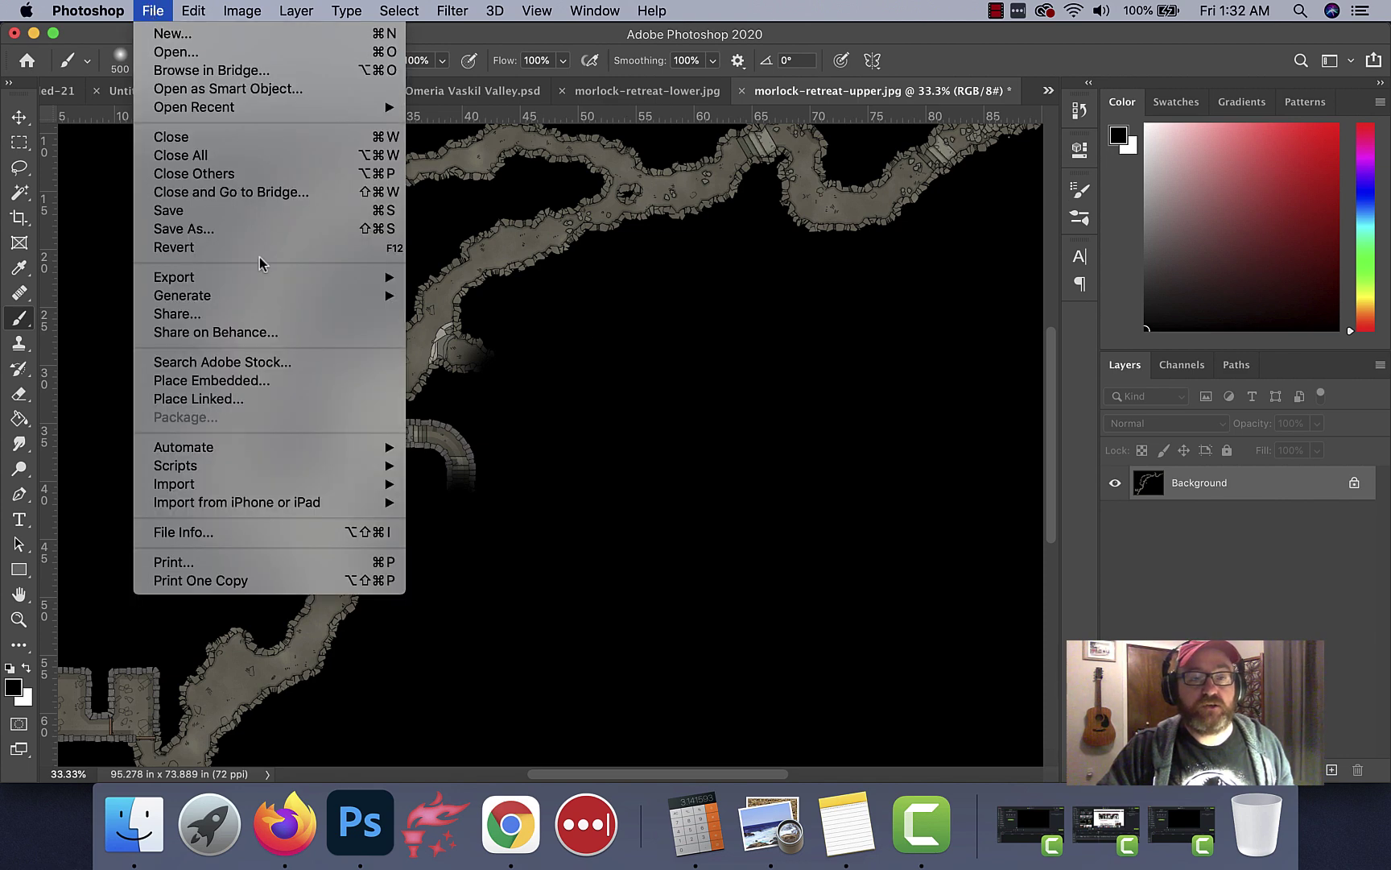
pyautogui.press('Escape')
pyautogui.press('super+shift+s')
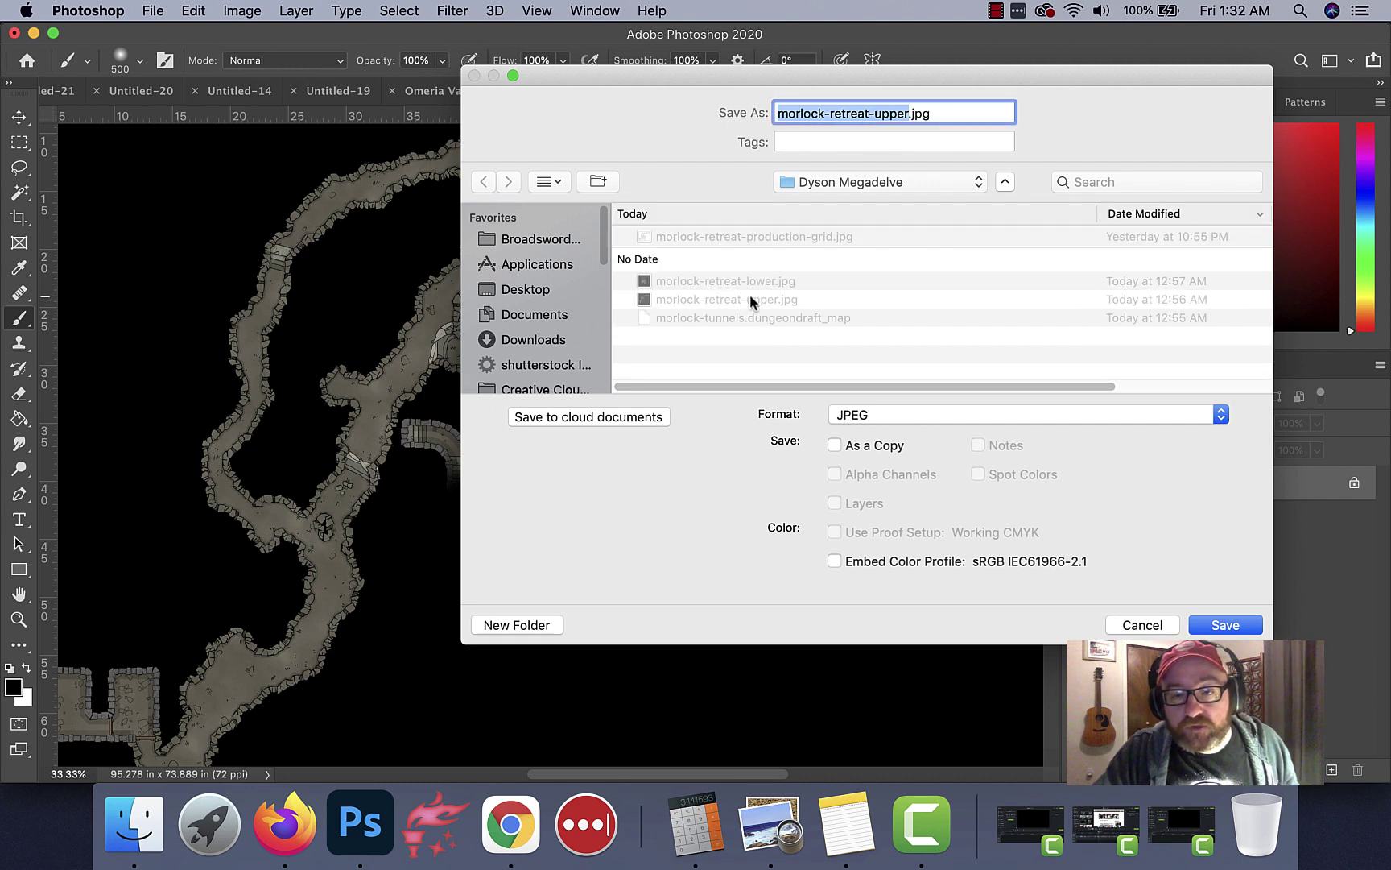
pyautogui.click(766, 292)
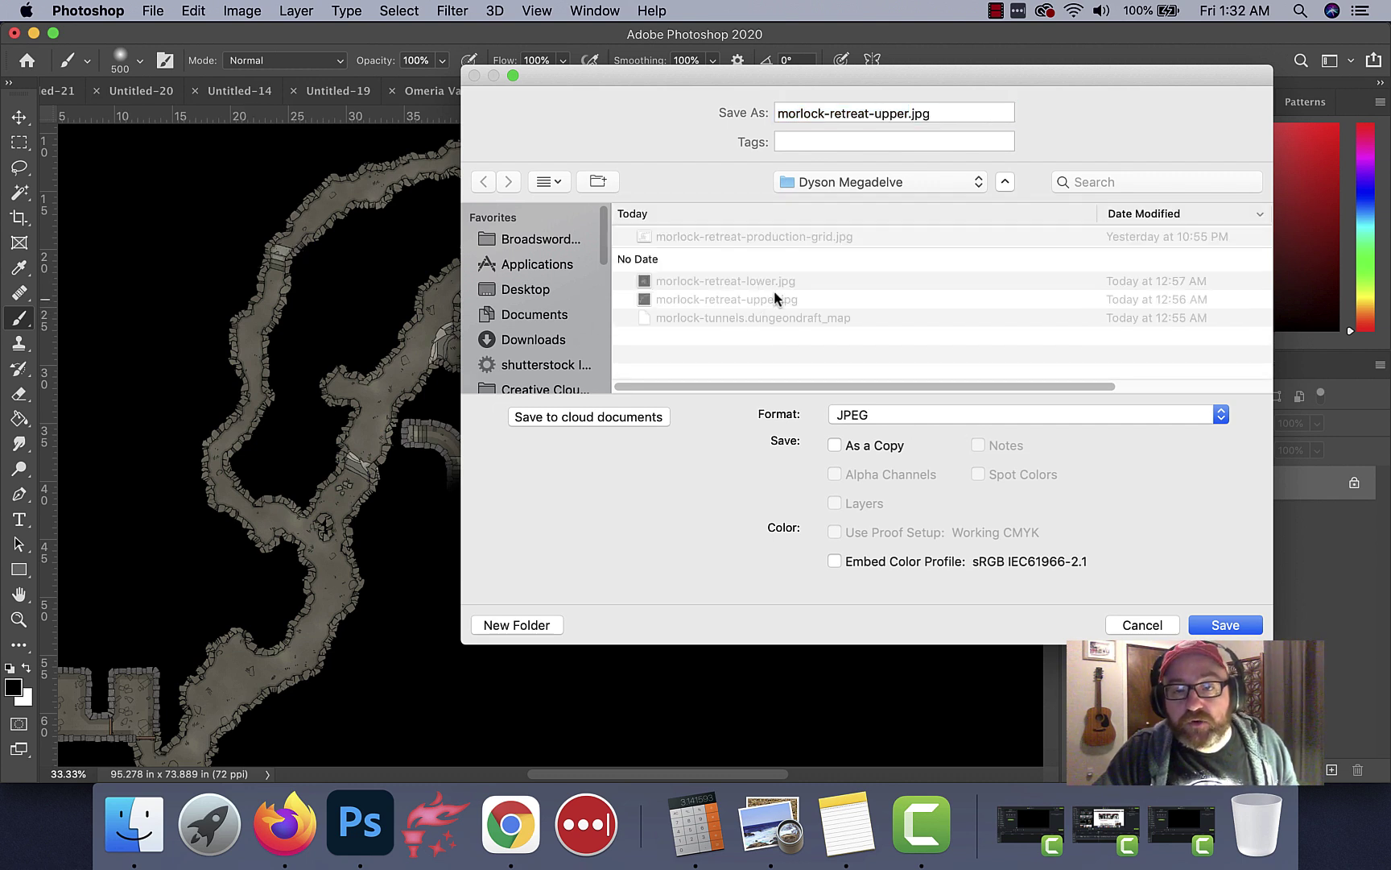
pyautogui.click(912, 116)
pyautogui.write('-edit')
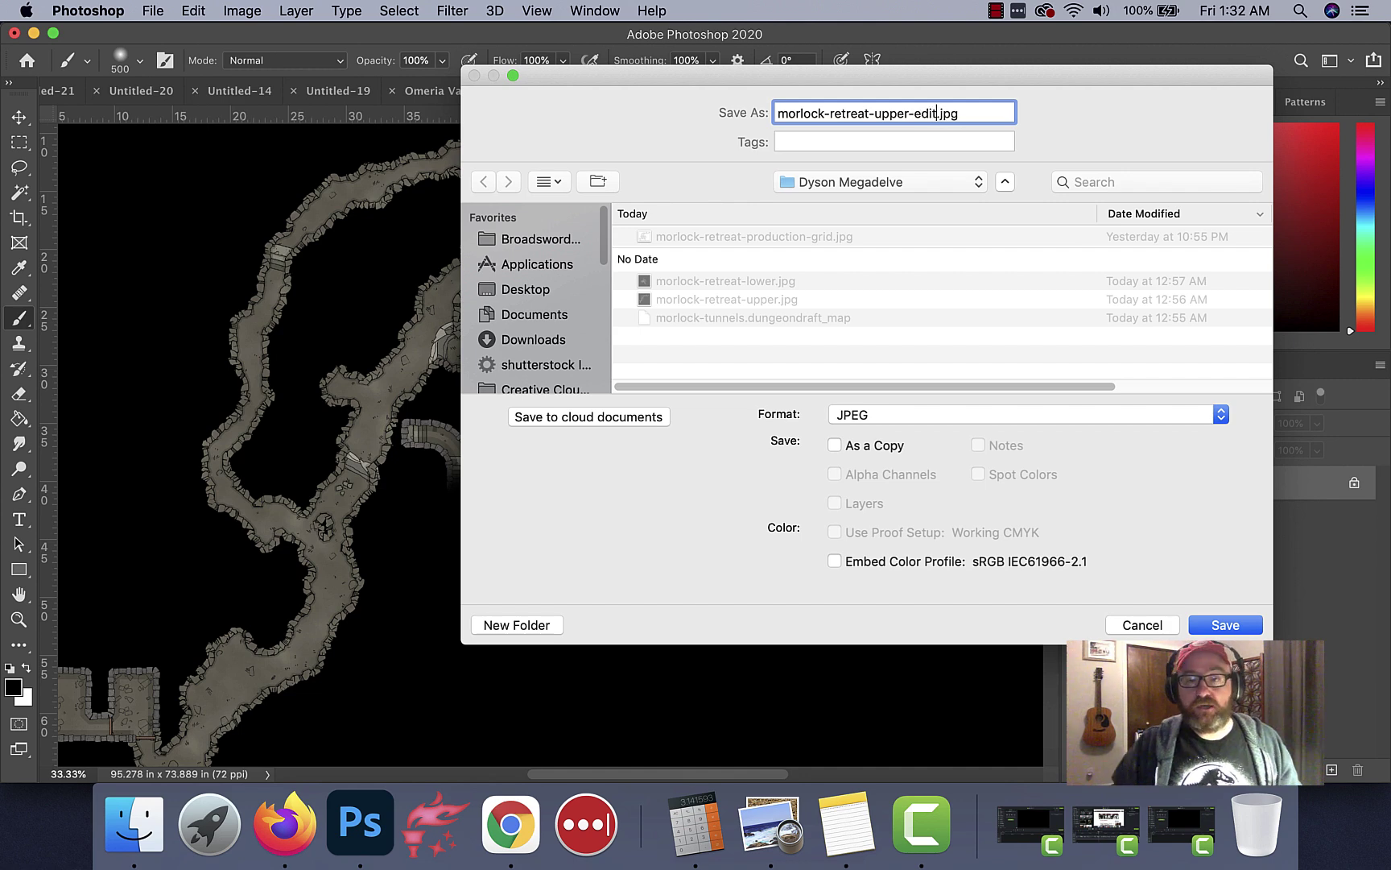
pyautogui.press('Return')
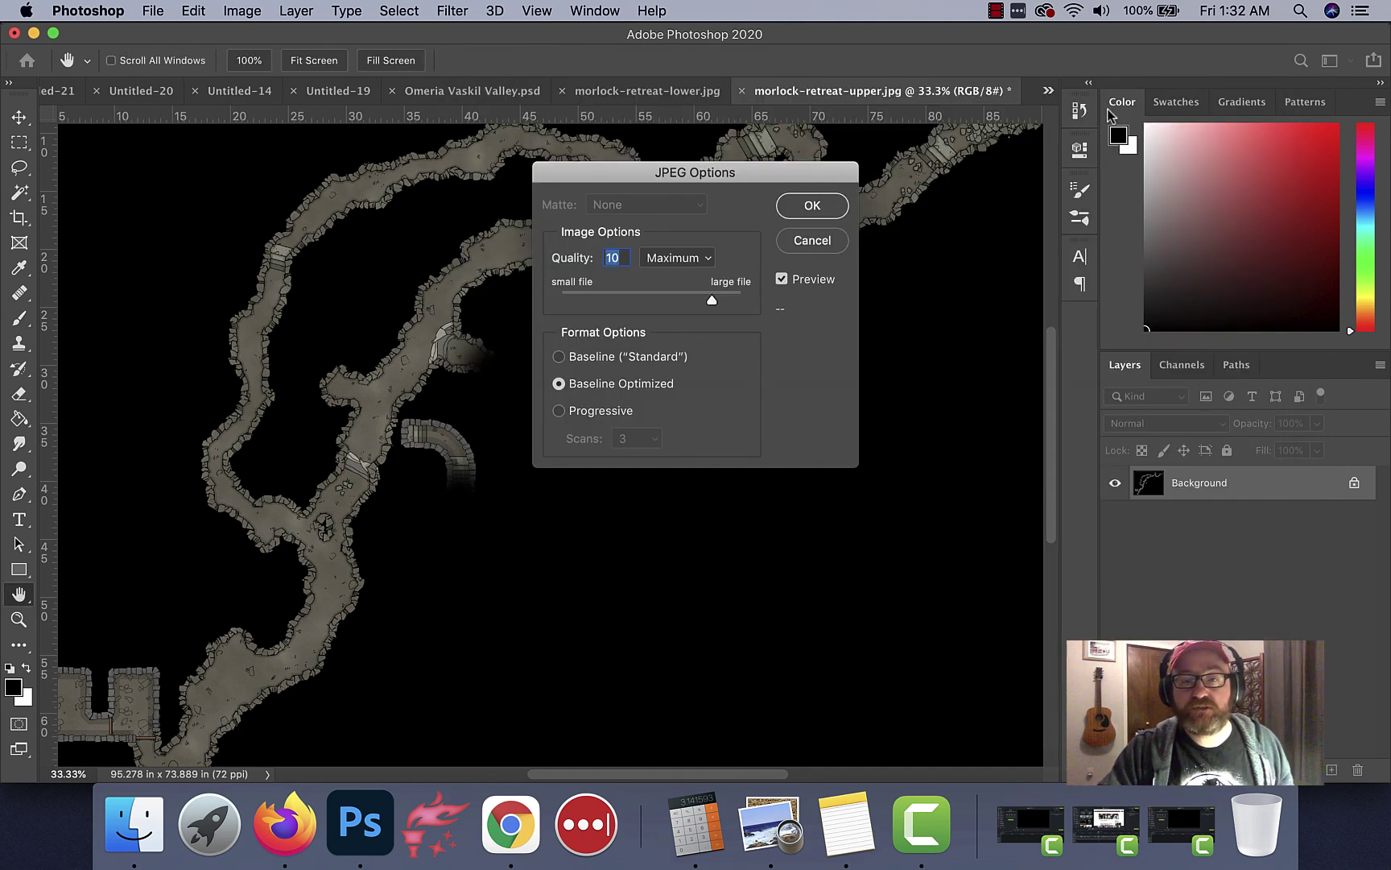
pyautogui.click(822, 206)
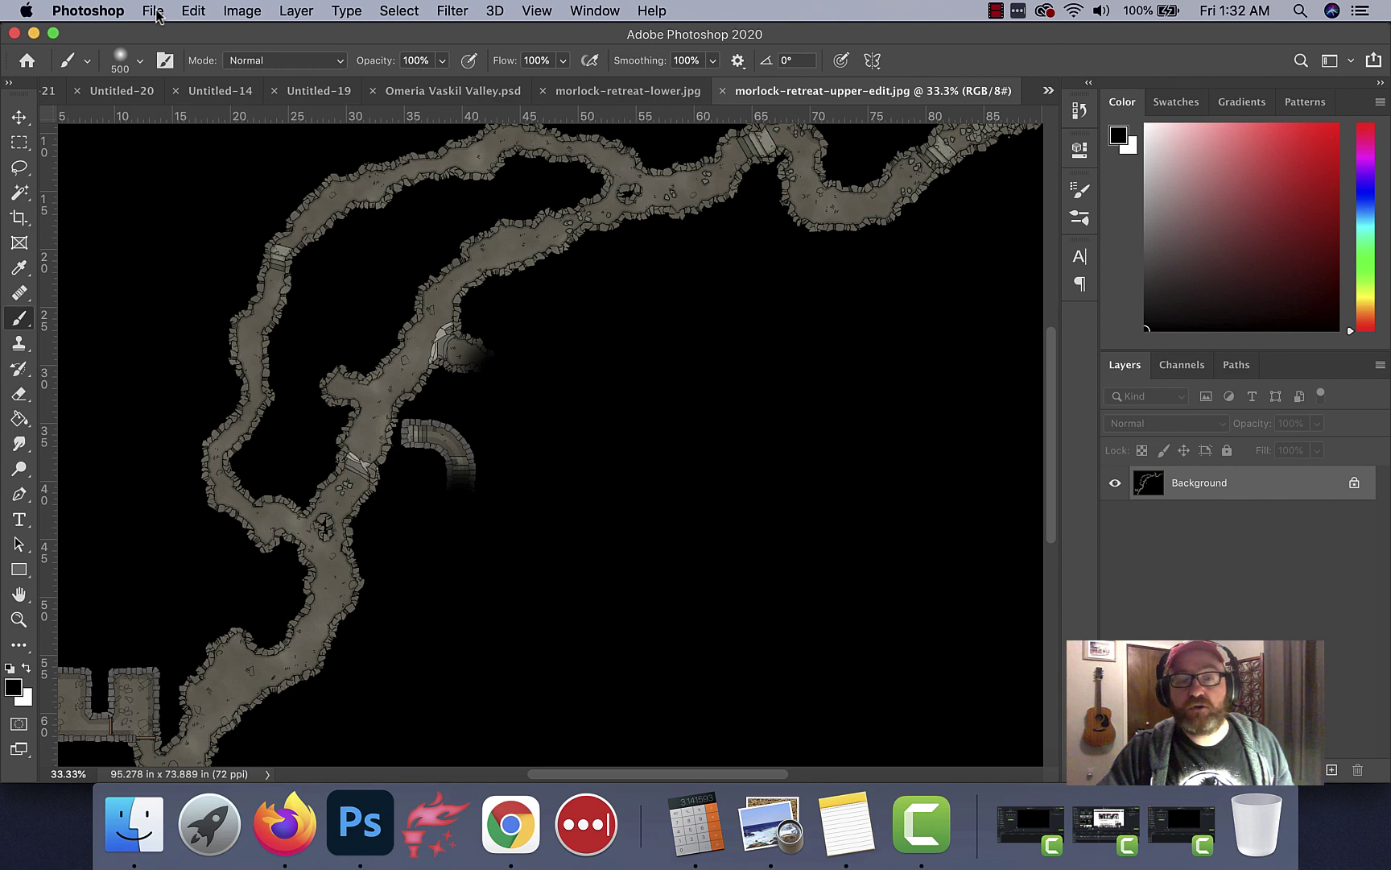
# On the lower map, paint black over the top passage end and the stair tip
pyautogui.click(623, 93)
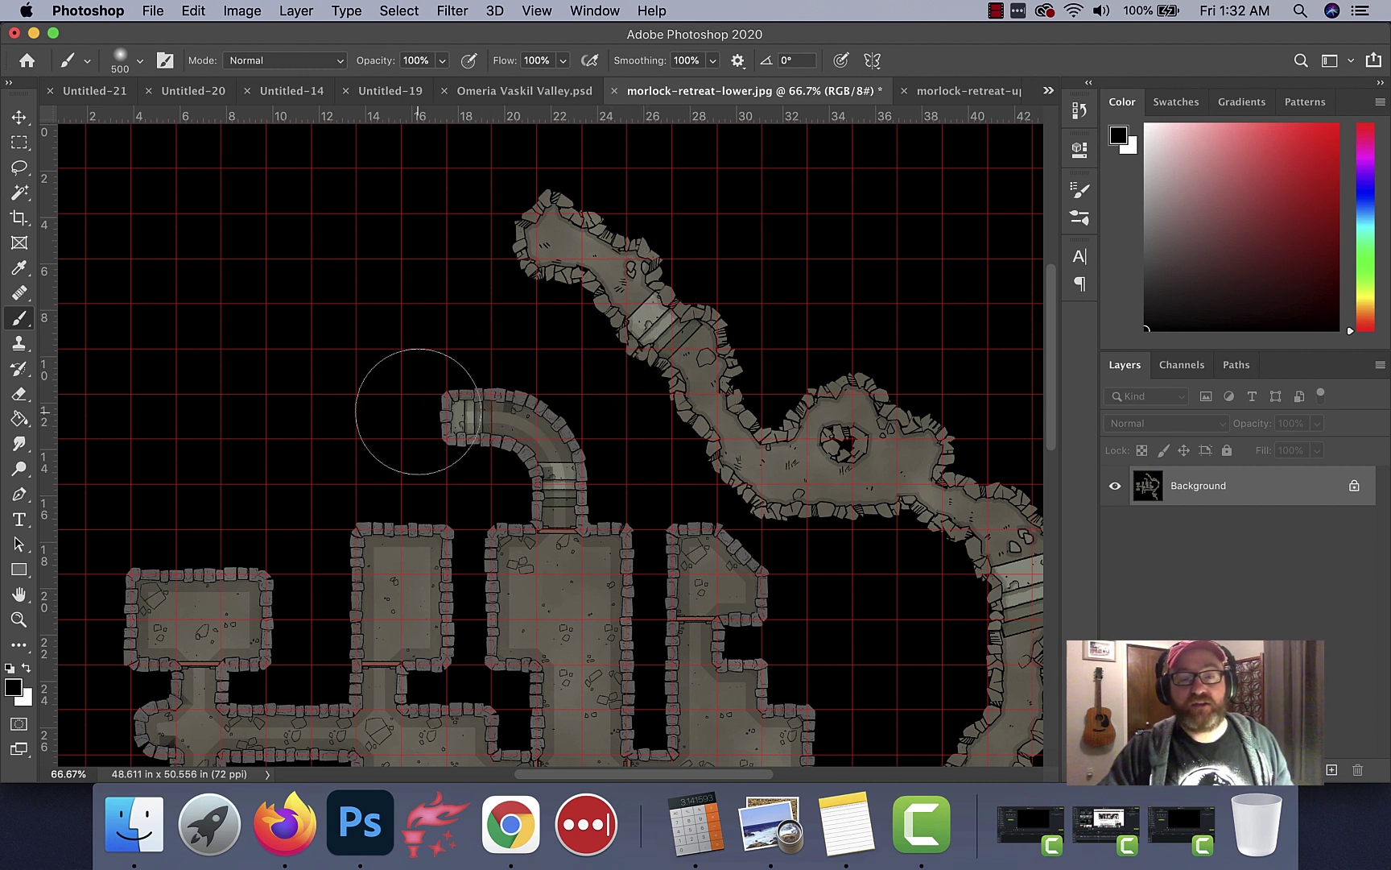
pyautogui.moveTo(604, 357); pyautogui.dragTo(596, 439)
pyautogui.moveTo(483, 303)
pyautogui.mouseDown()
pyautogui.moveTo(511, 300)
pyautogui.moveTo(502, 323)
pyautogui.moveTo(524, 290)
pyautogui.moveTo(499, 352)
pyautogui.moveTo(373, 379)
pyautogui.mouseUp()
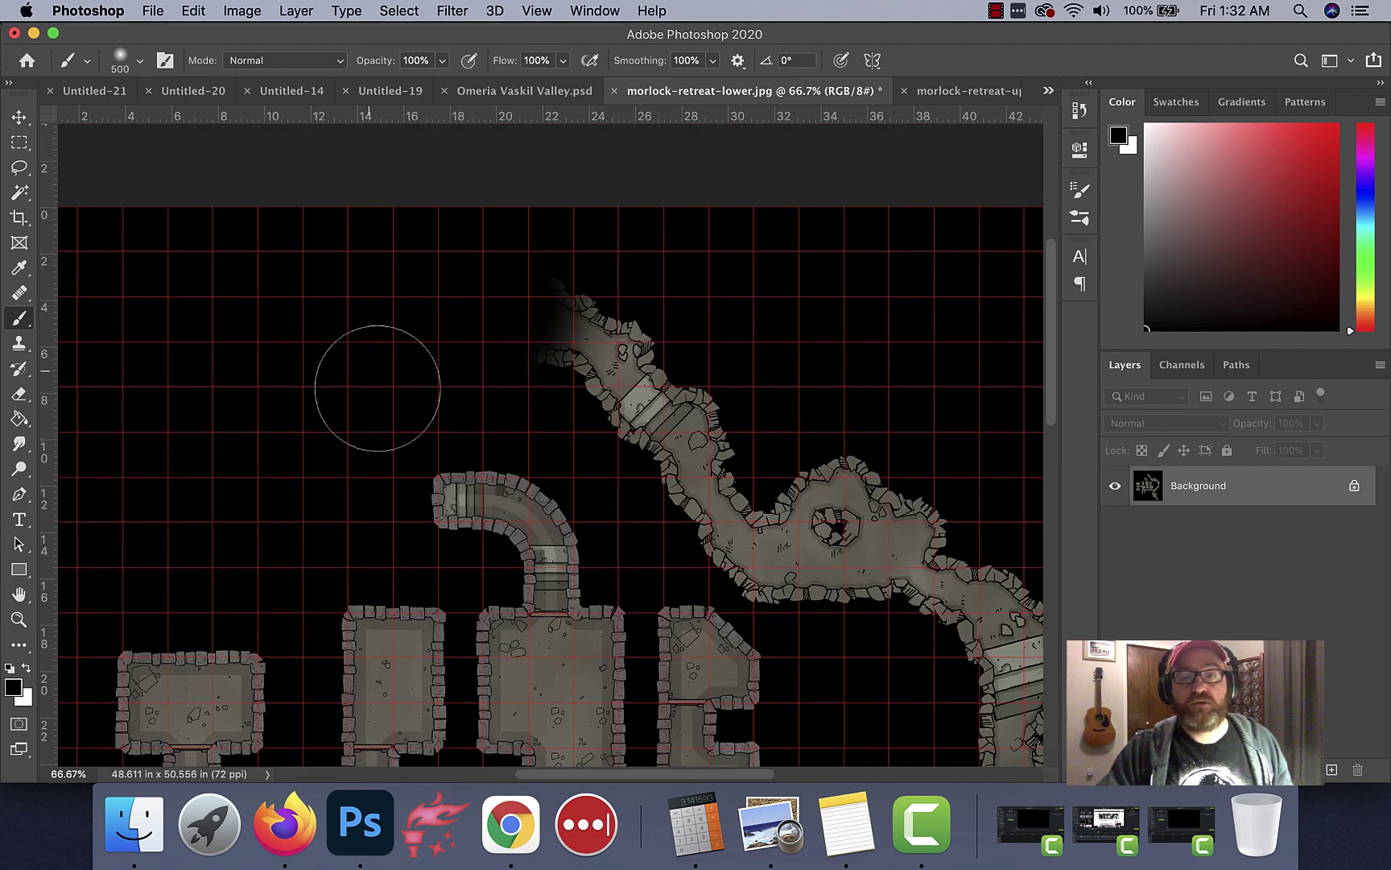
pyautogui.moveTo(593, 553); pyautogui.dragTo(640, 401)
pyautogui.moveTo(474, 348)
pyautogui.mouseDown()
pyautogui.moveTo(450, 335)
pyautogui.moveTo(466, 342)
pyautogui.moveTo(466, 326)
pyautogui.moveTo(465, 348)
pyautogui.mouseUp()
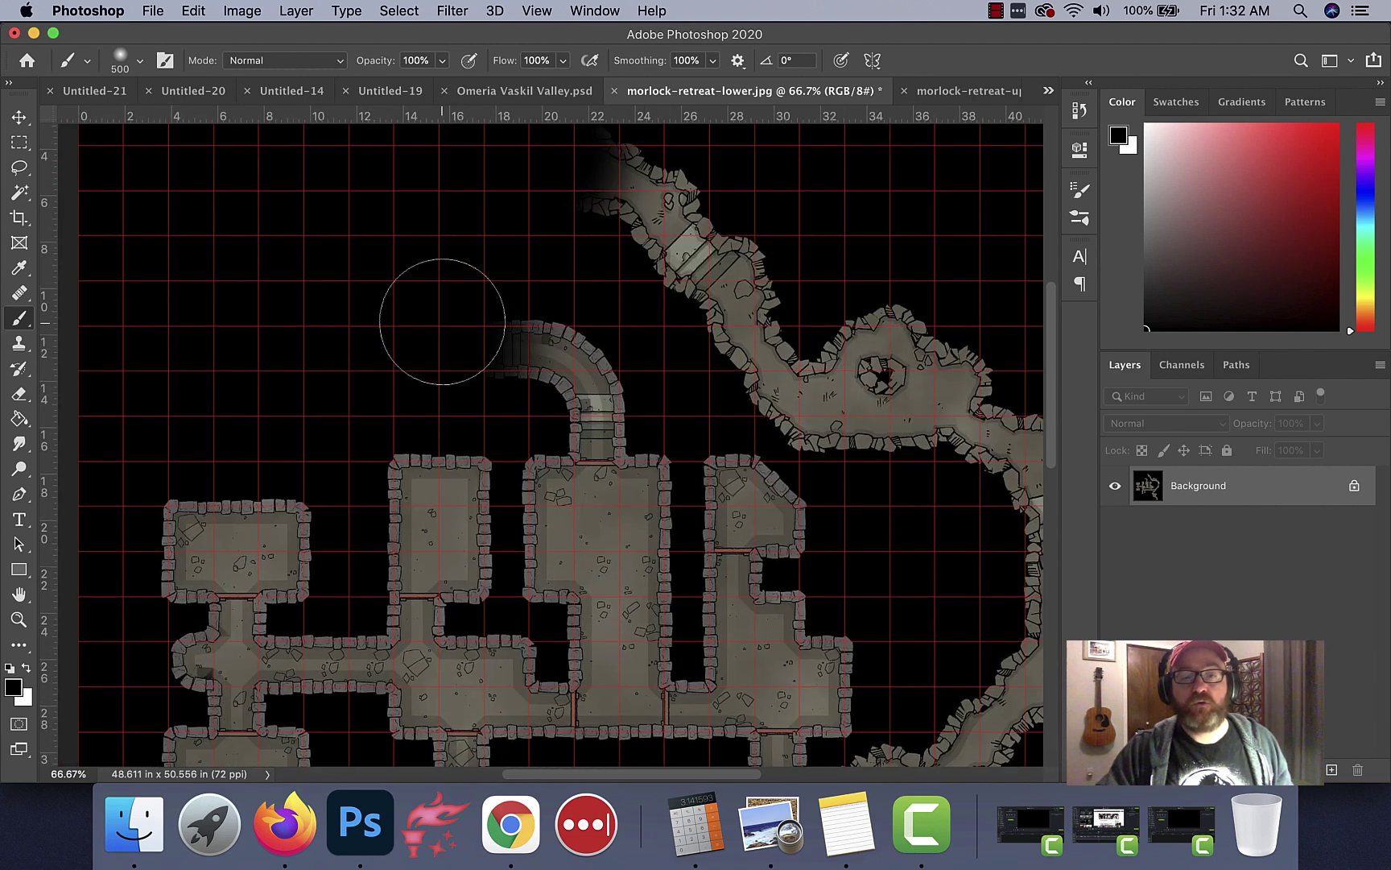
# Hide the red grid and zoom the lower map out to 25%
pyautogui.press('super+minus')
pyautogui.press('super+minus')
pyautogui.press('super+minus')
pyautogui.press('super+minus')
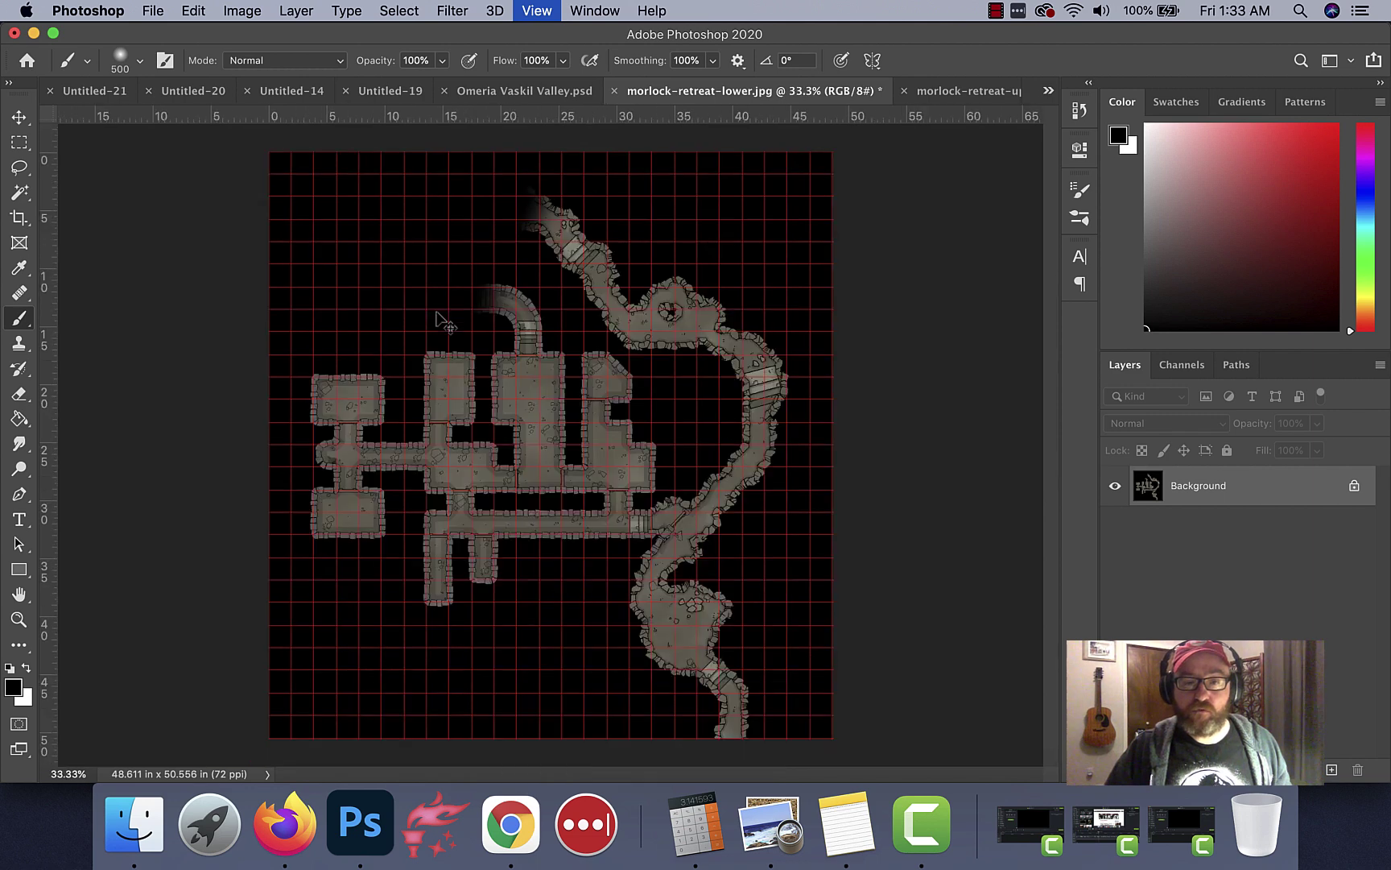
pyautogui.press('super+apostrophe')
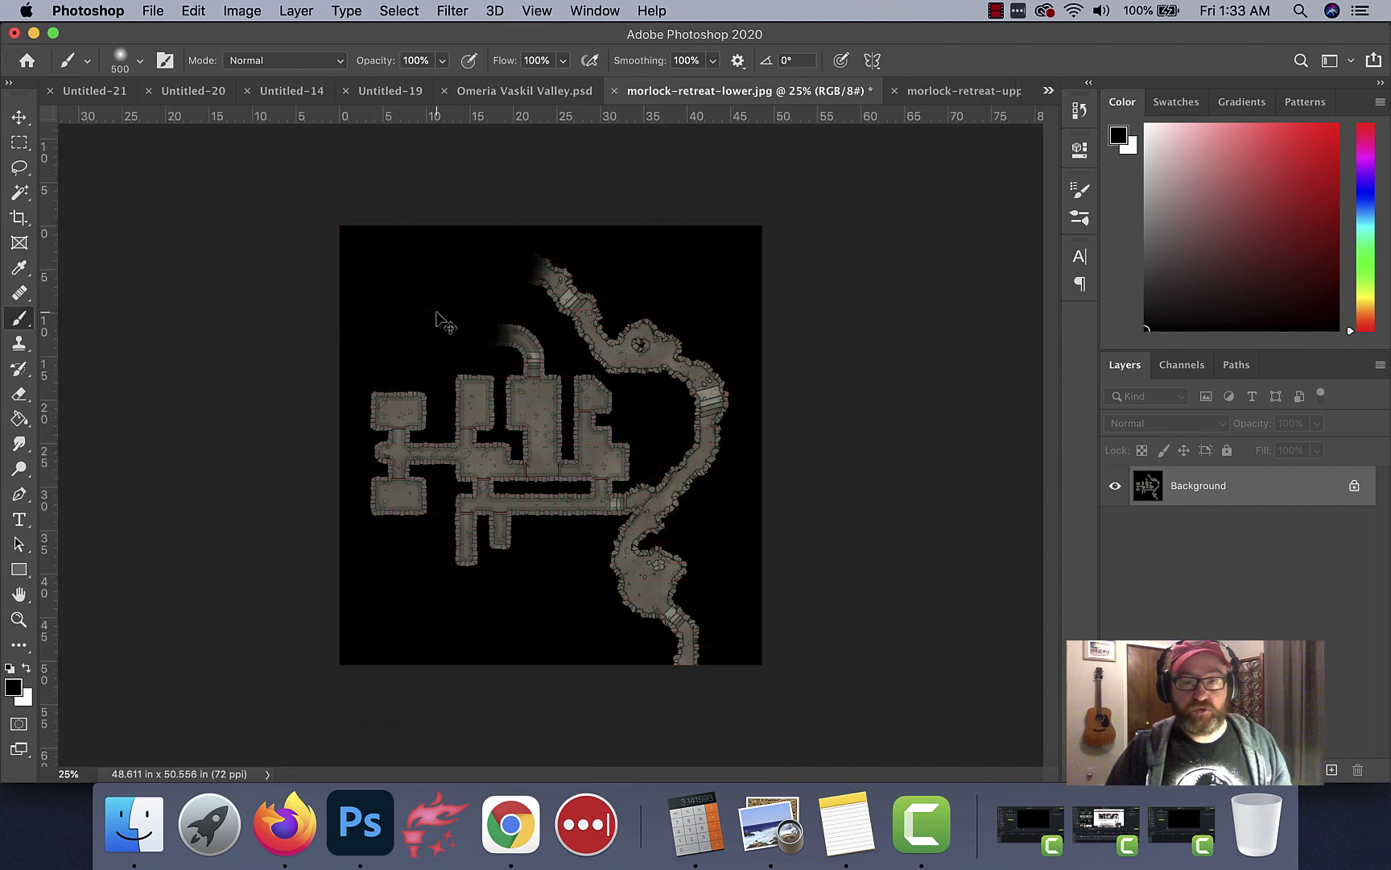
pyautogui.press('super+plus')
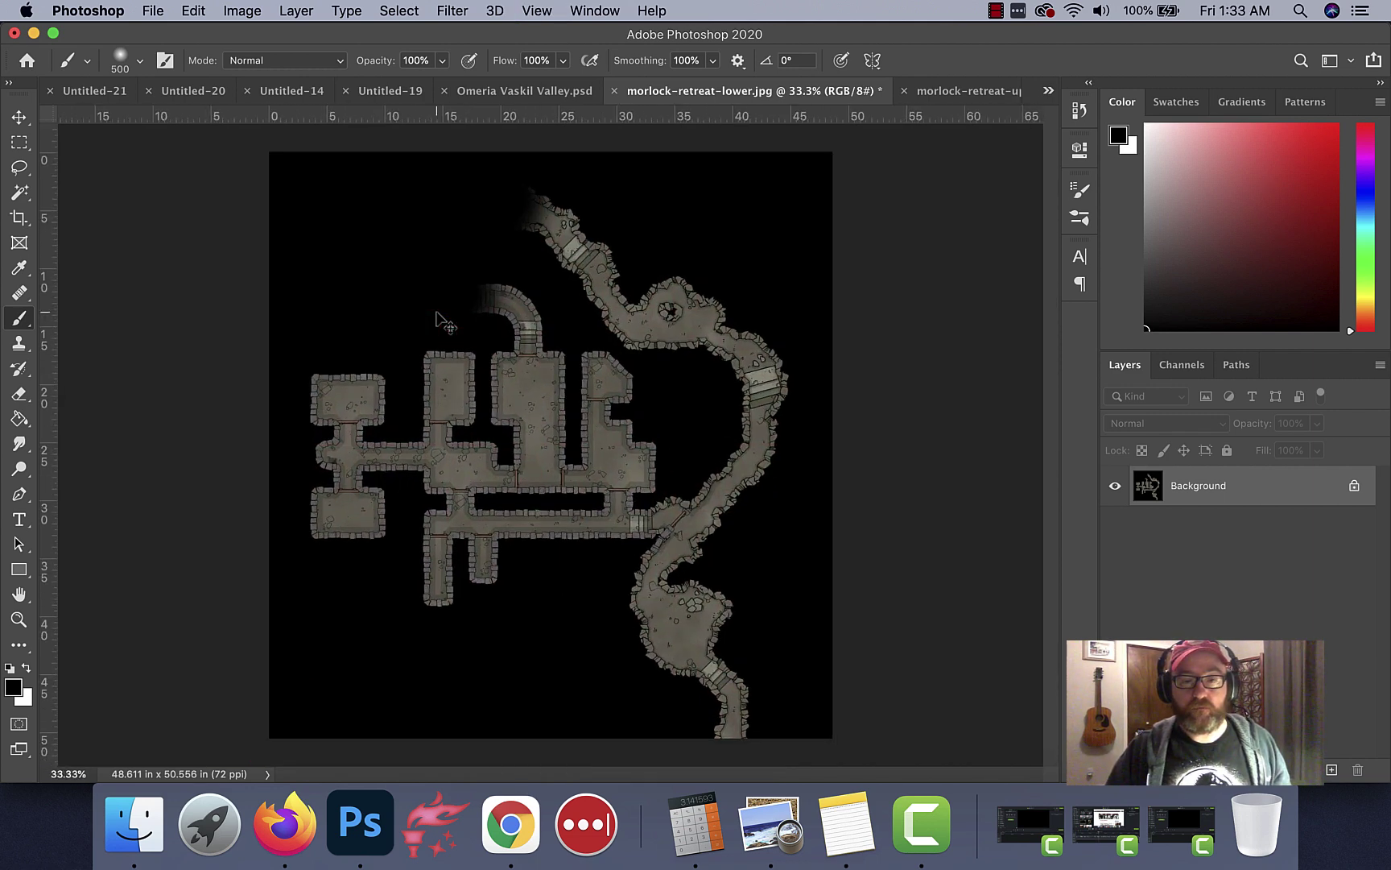
pyautogui.press('super+minus')
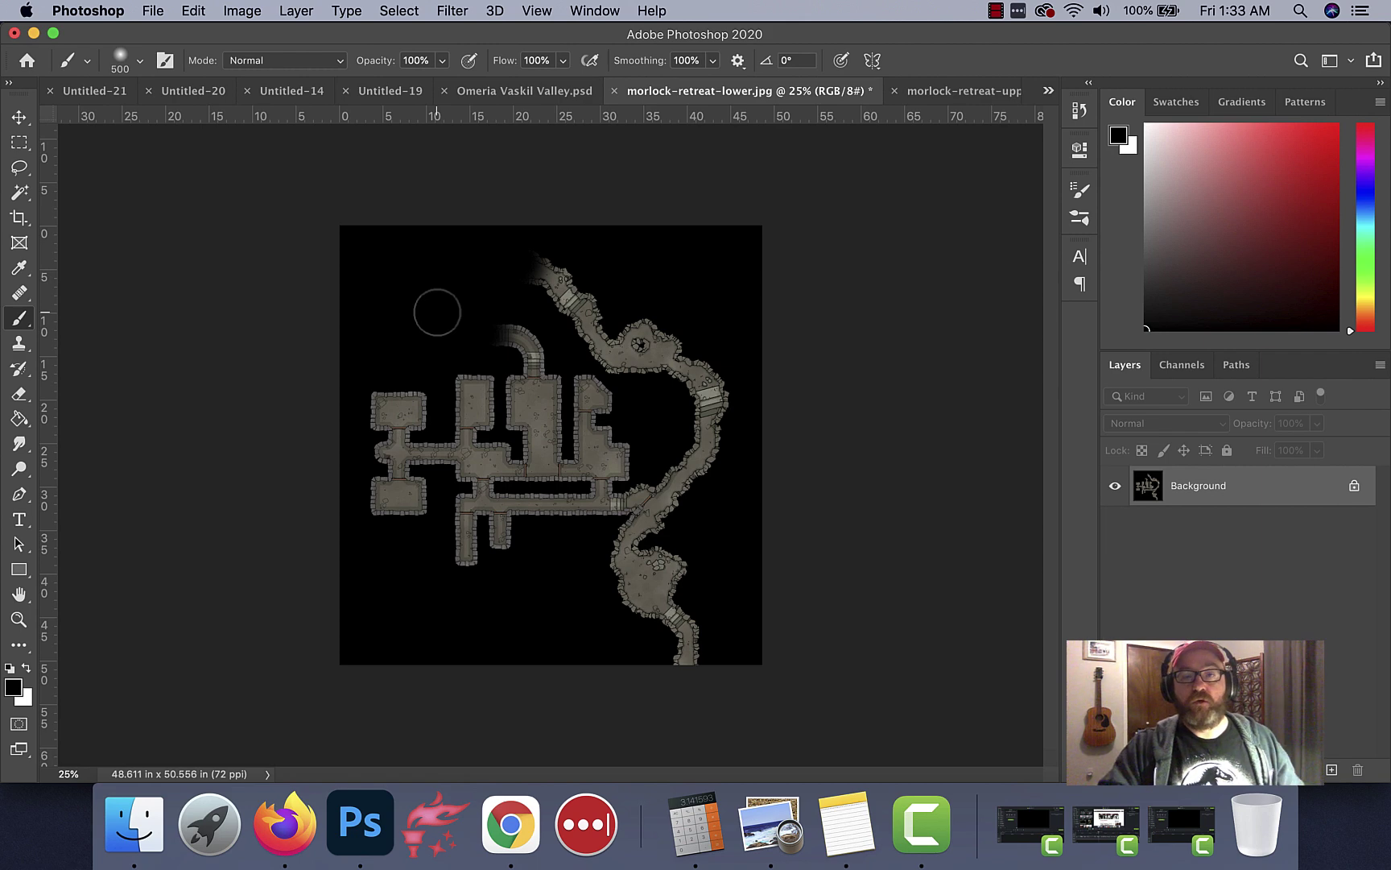
# Save the lower map as JPEG morlock-retreat-lower-edit.jpg at maximum quality 10
pyautogui.click(155, 11)
pyautogui.click(184, 229)
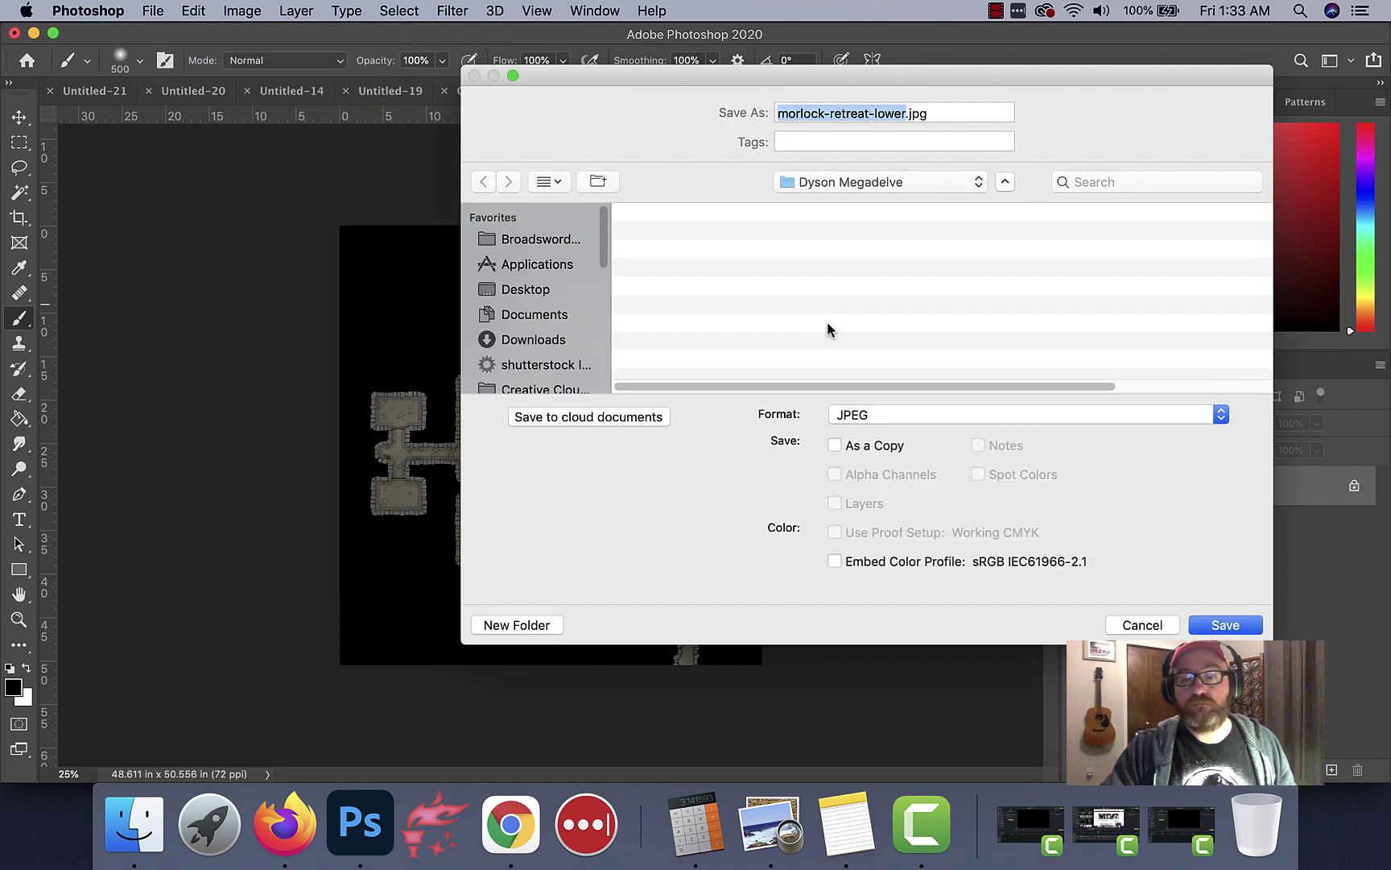
pyautogui.click(904, 414)
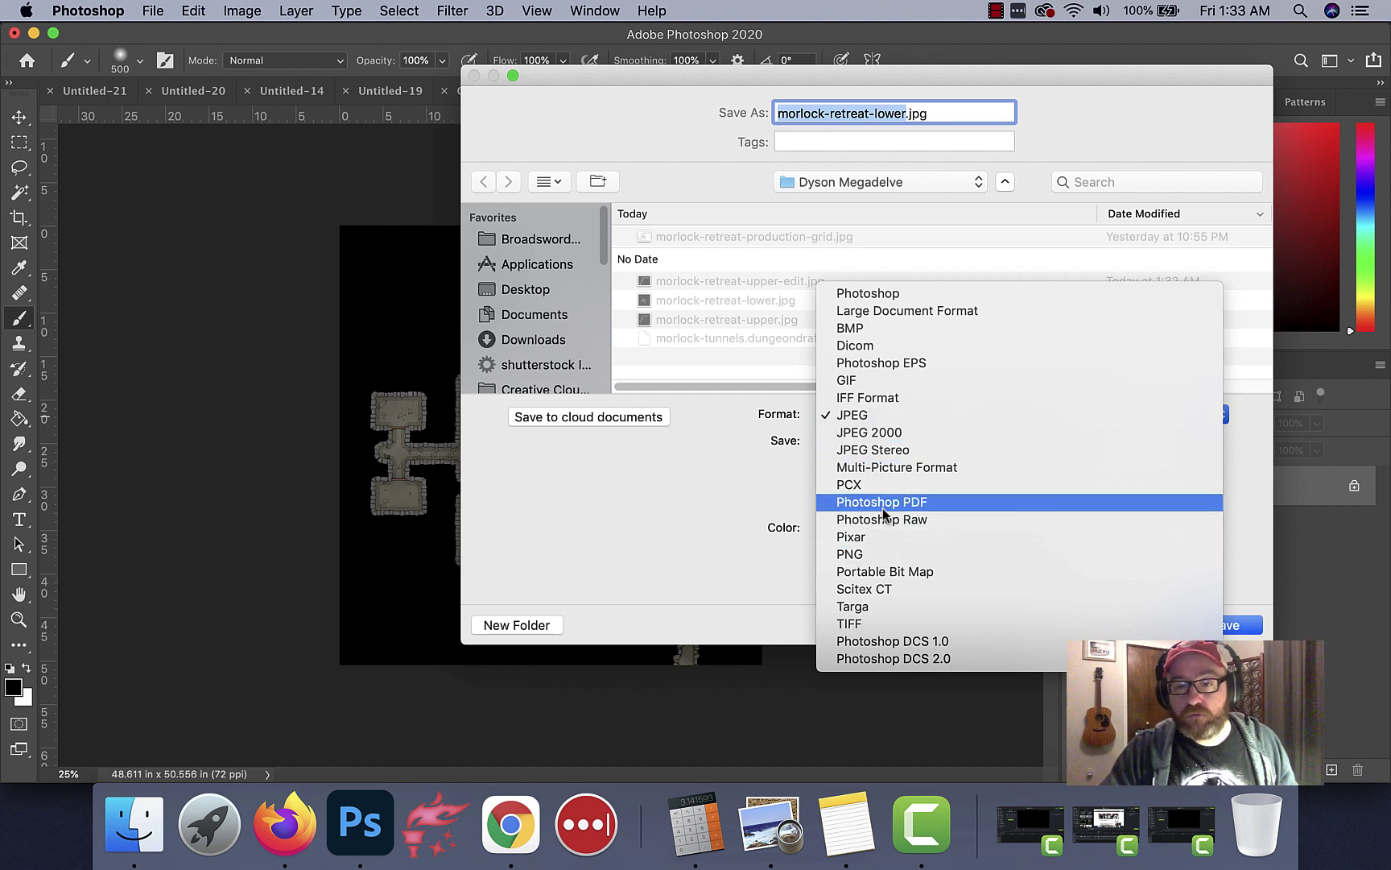
pyautogui.click(708, 209)
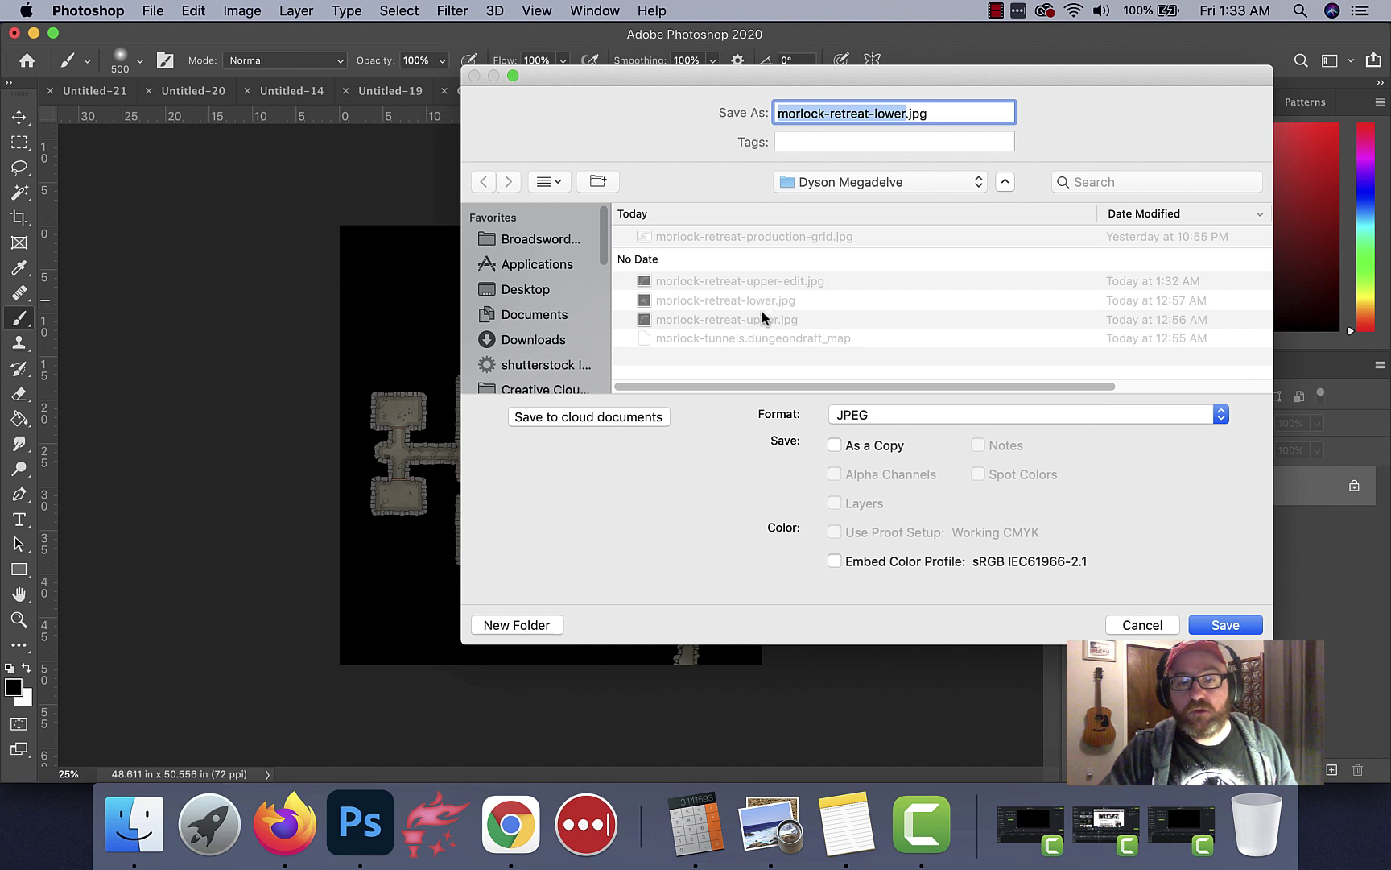
pyautogui.click(900, 115)
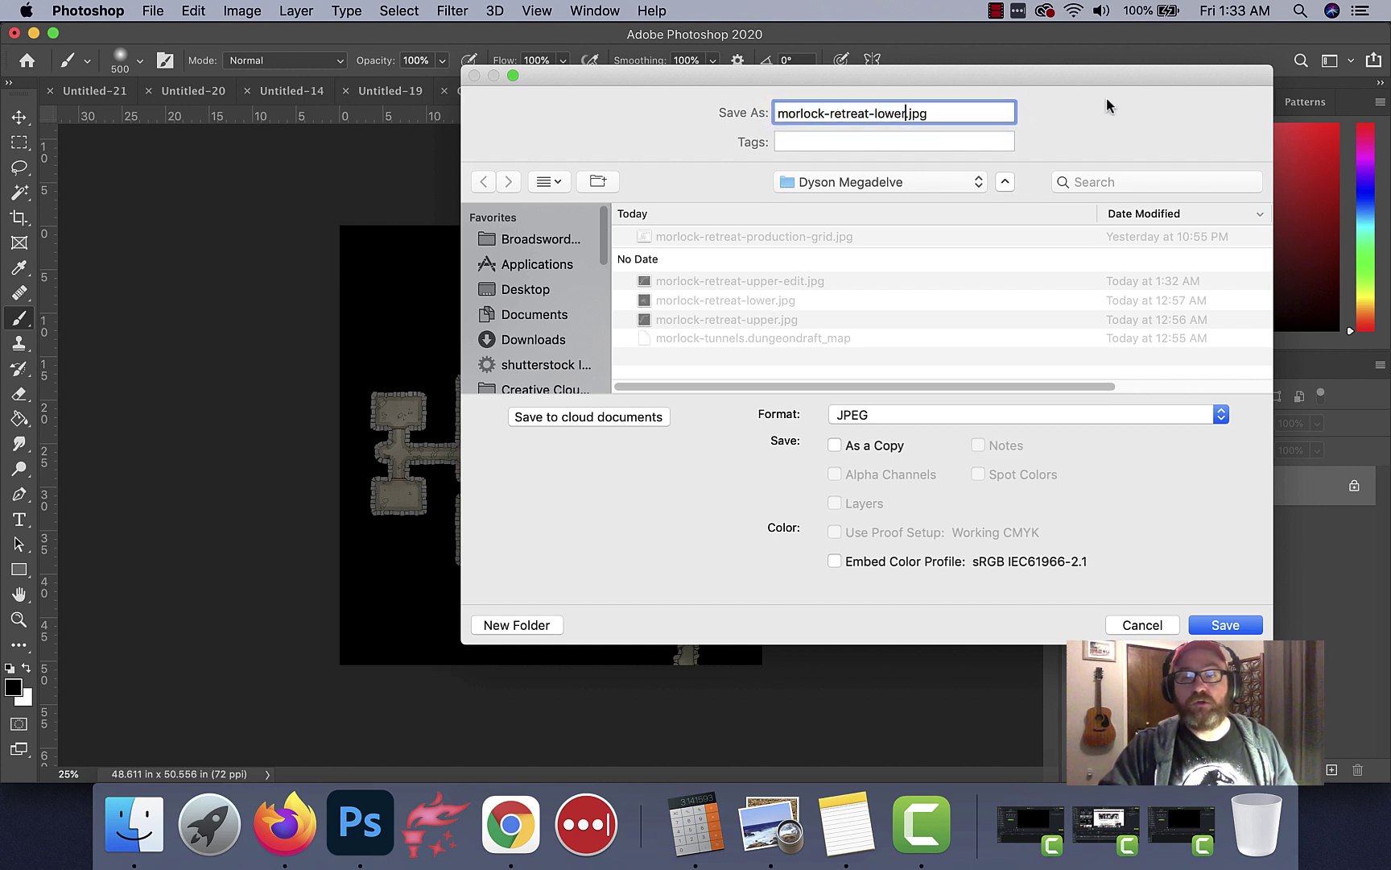
pyautogui.write('-edit')
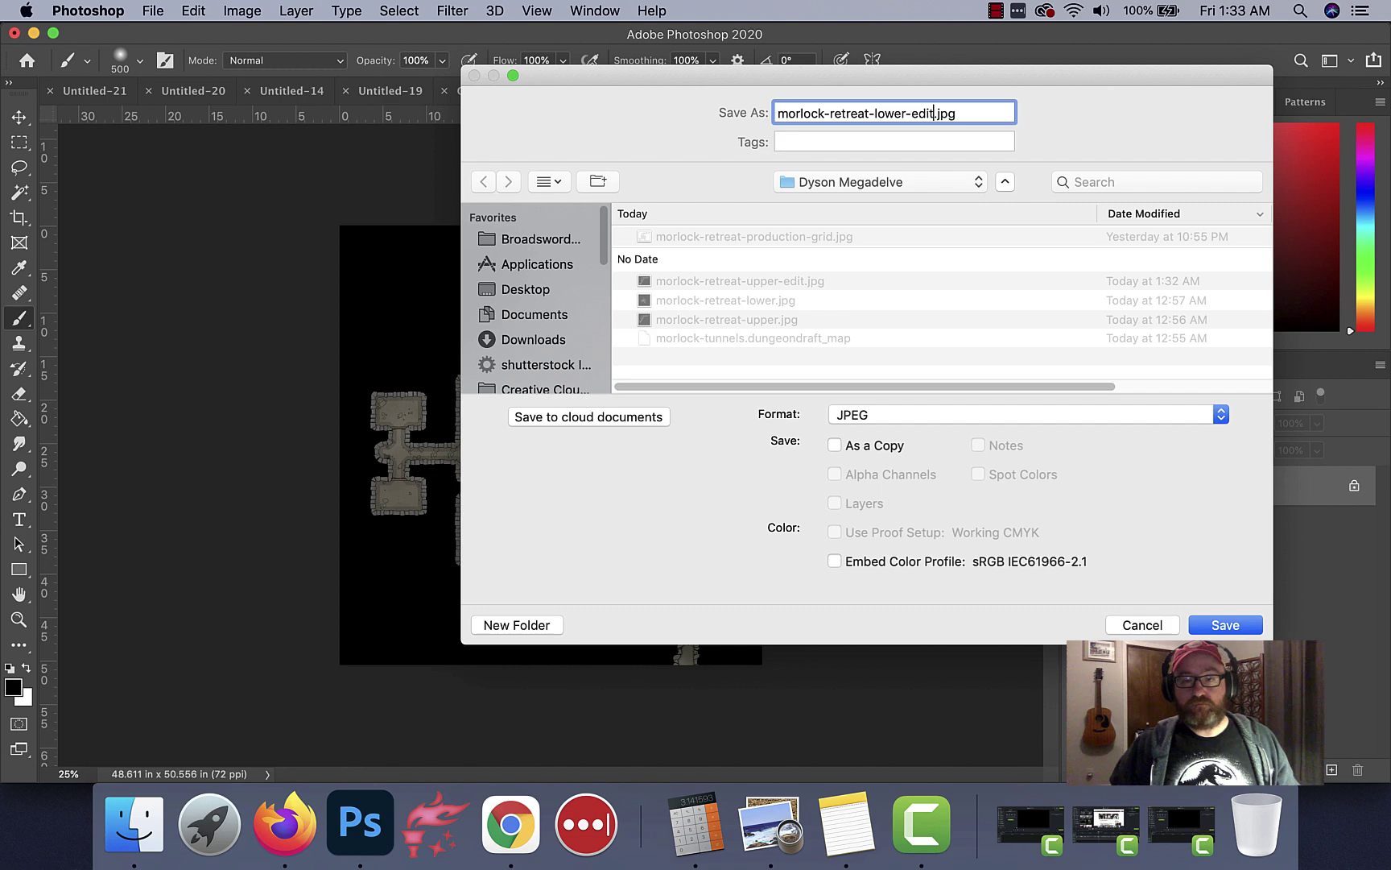
pyautogui.press('Return')
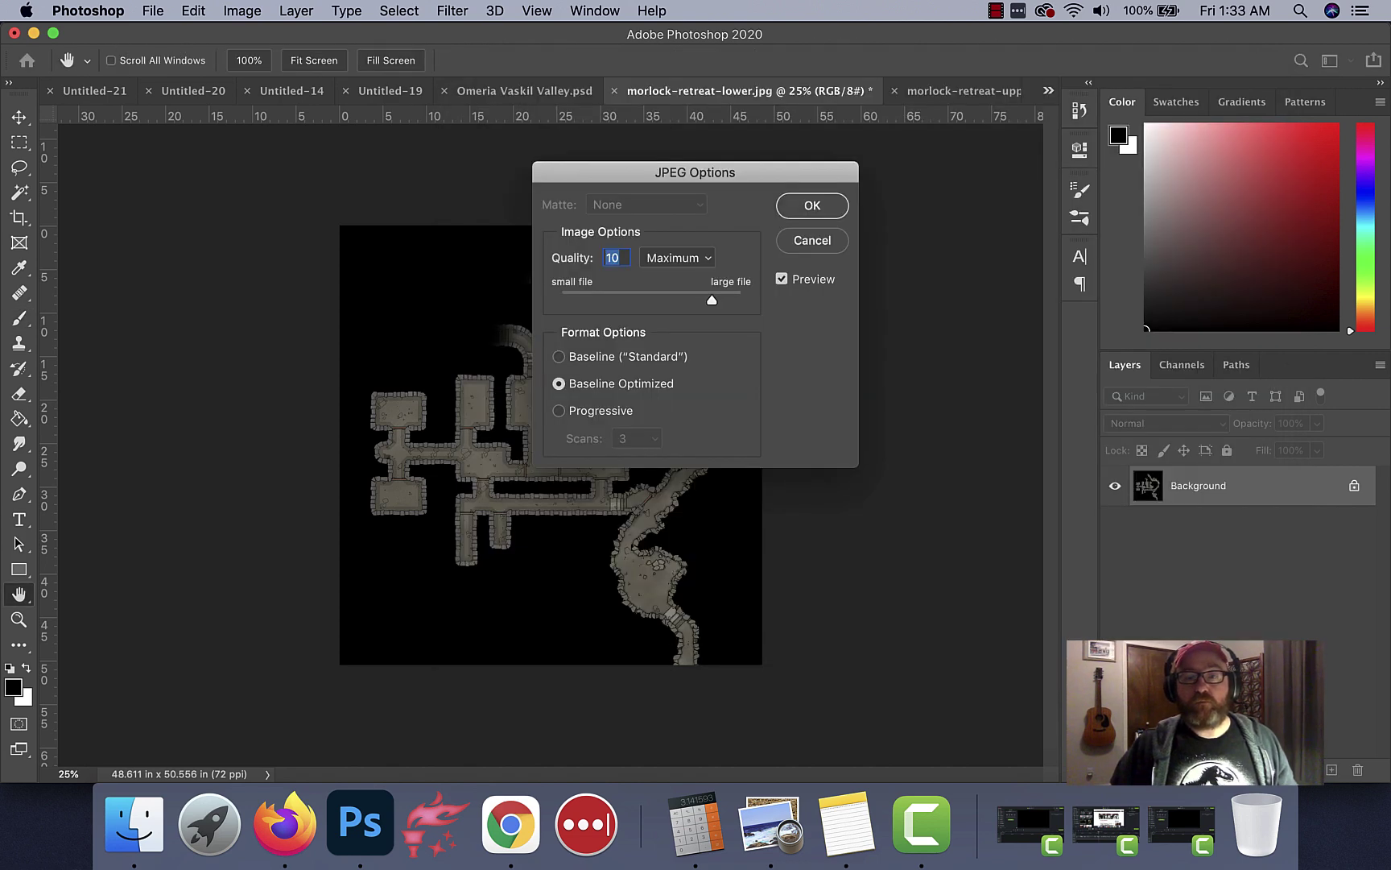
pyautogui.press('Return')
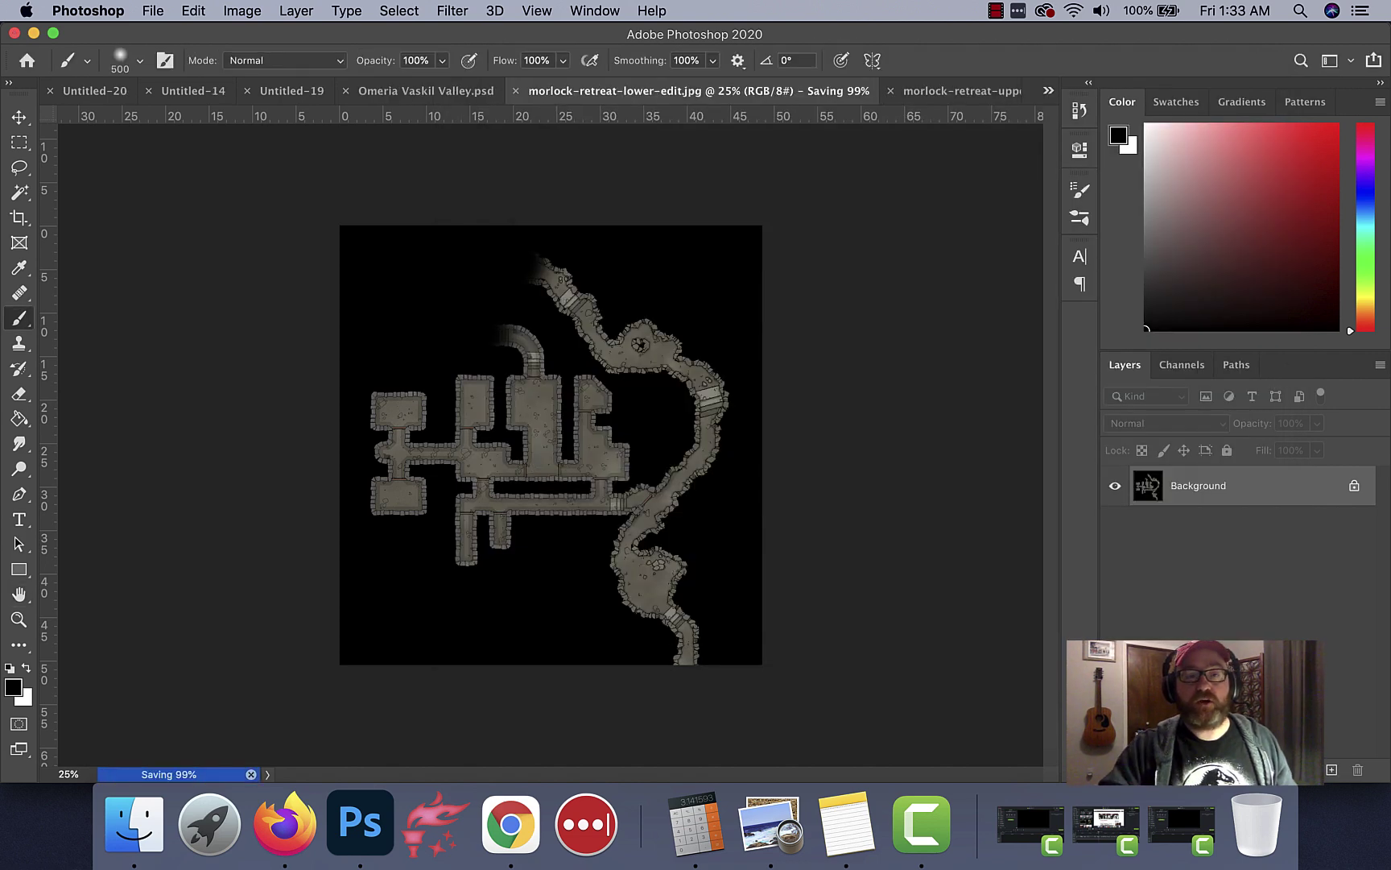
# Check the 3500 × 3640 px image size and divide each by 140 in Calculator (25 and 26 squares)
pyautogui.click(240, 10)
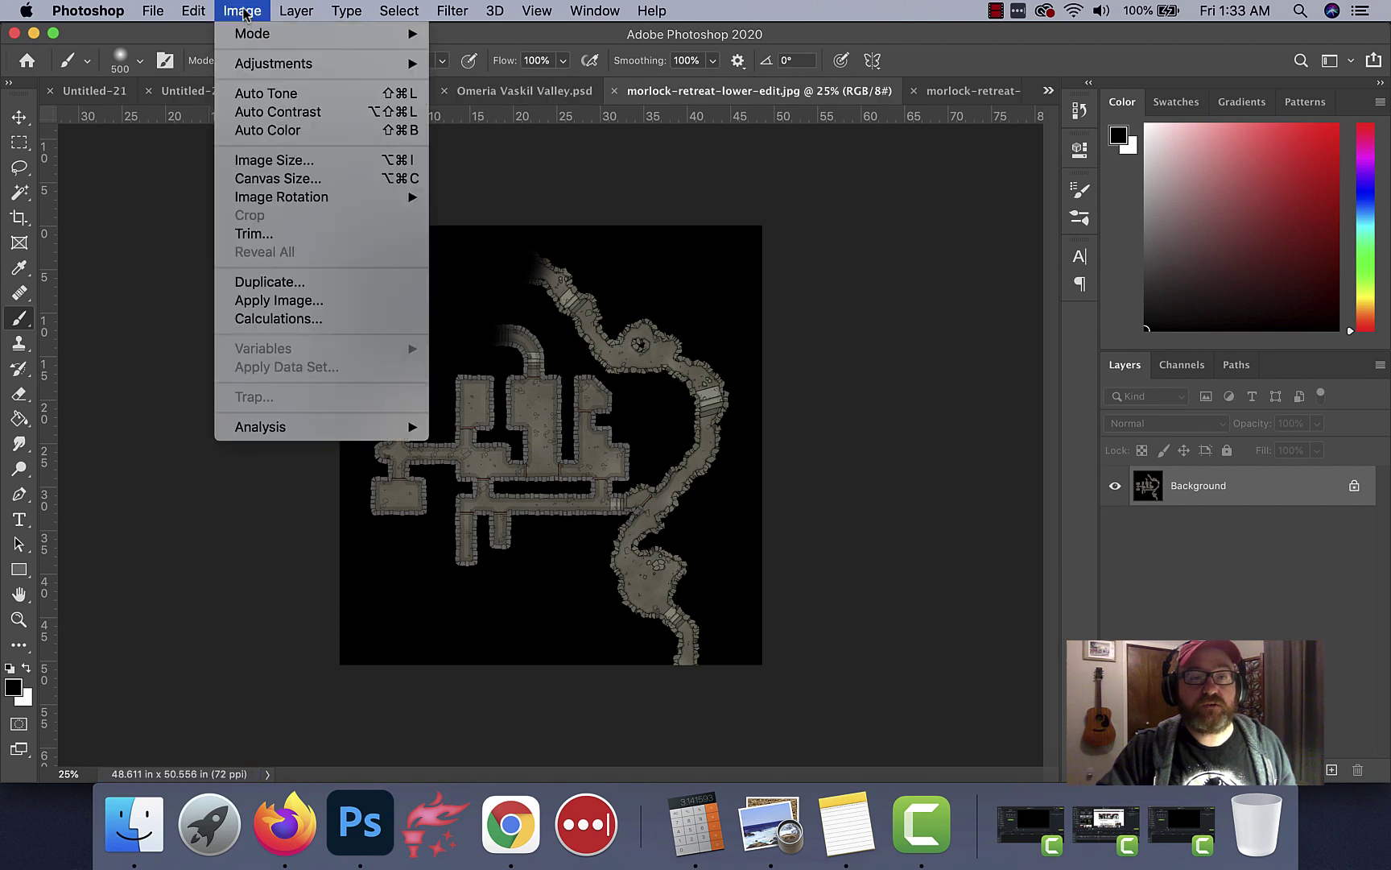
pyautogui.click(264, 161)
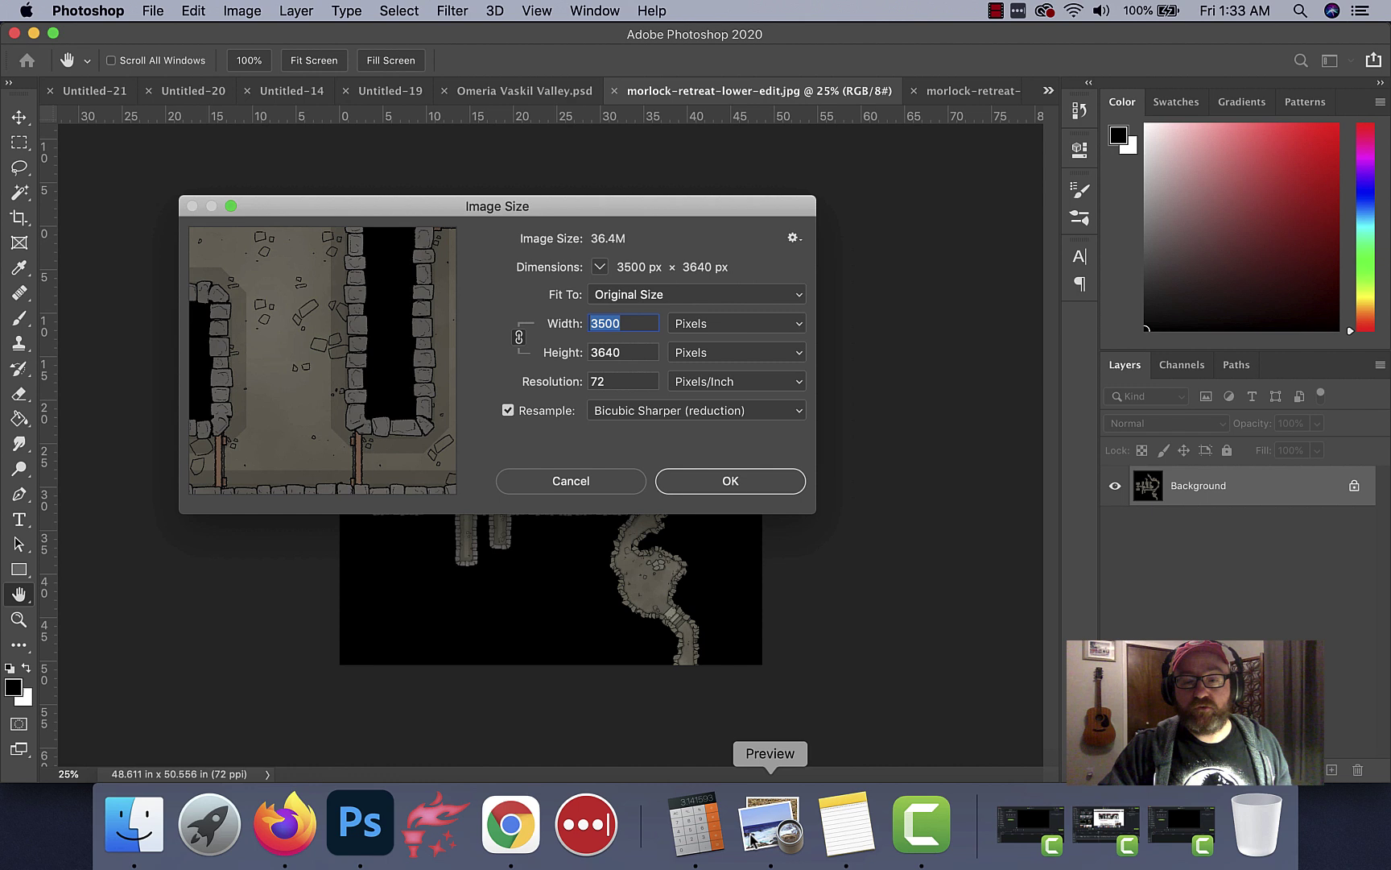
pyautogui.click(695, 823)
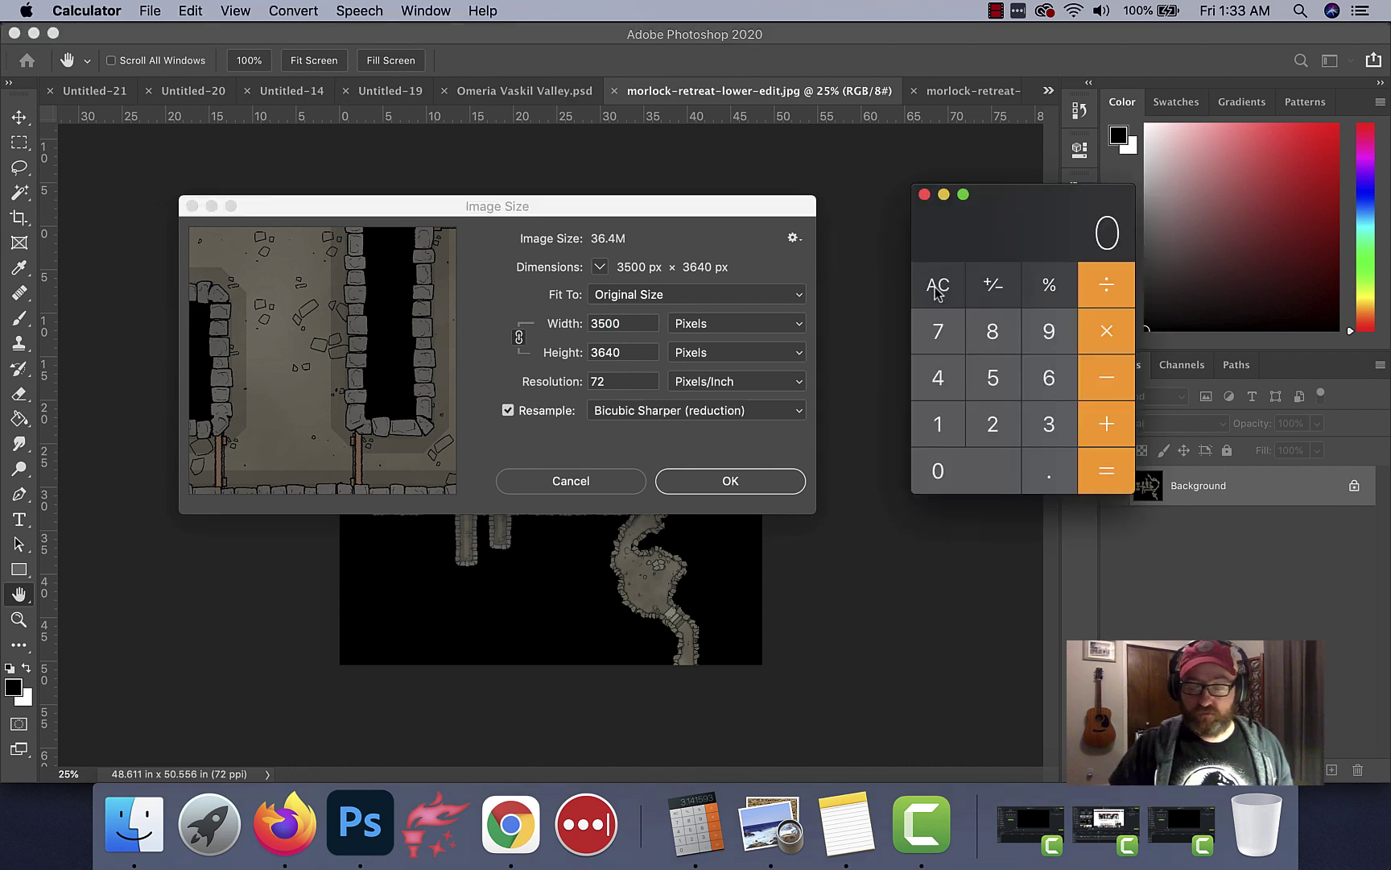
pyautogui.write('3500/140')
pyautogui.press('Return')
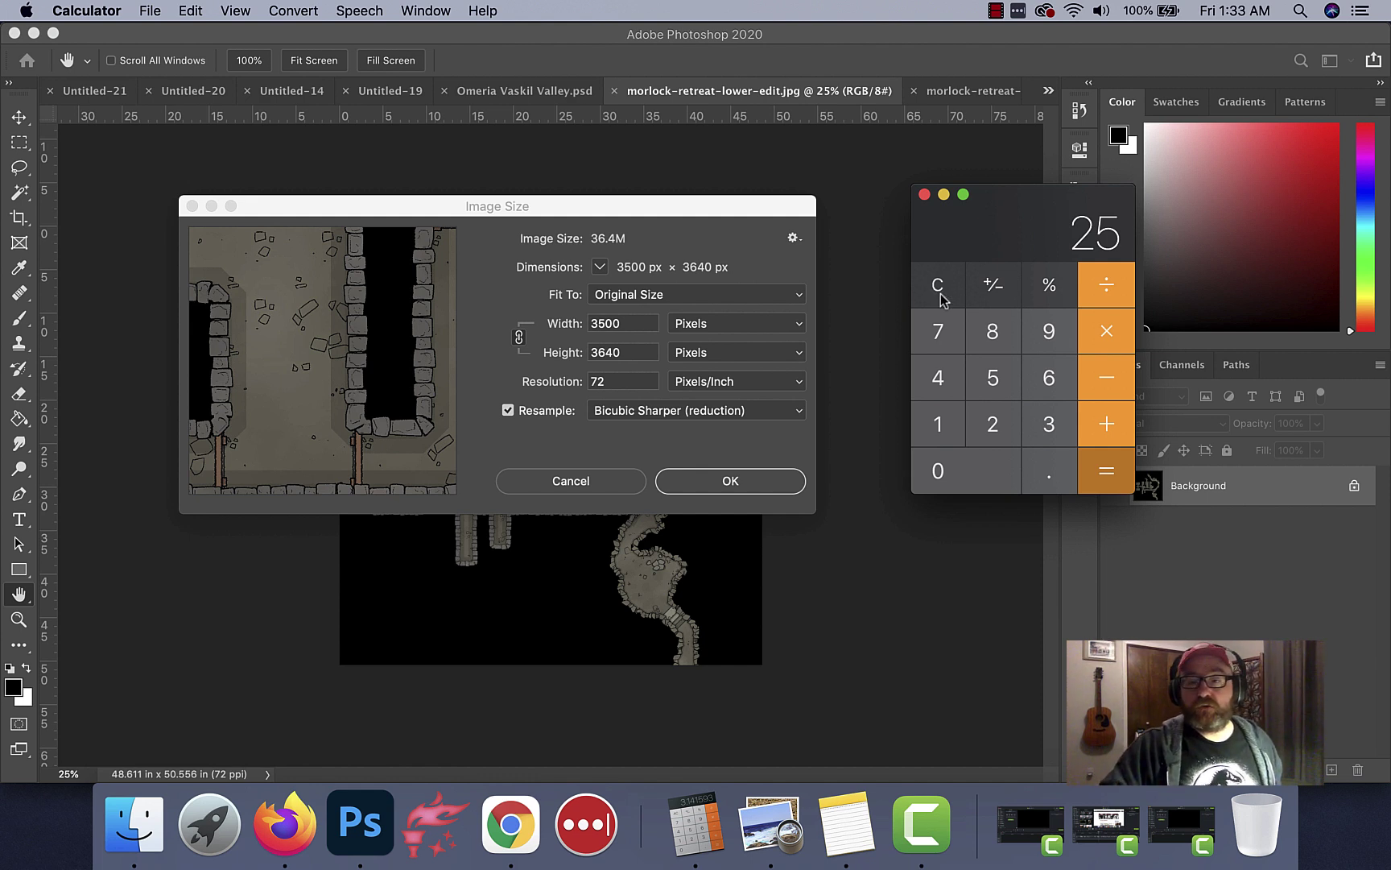
pyautogui.click(936, 290)
pyautogui.write('3640/140')
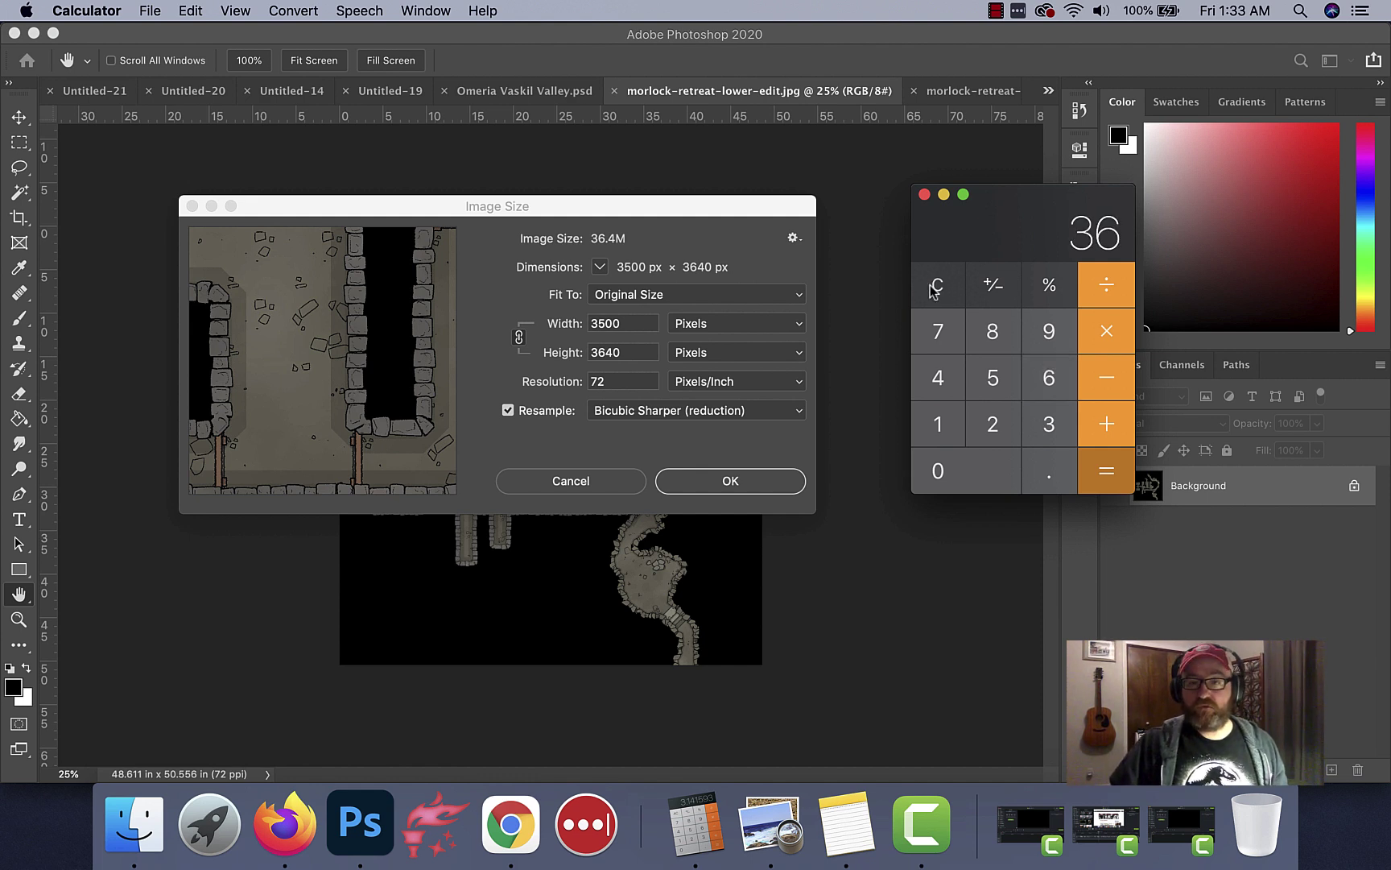
pyautogui.press('Return')
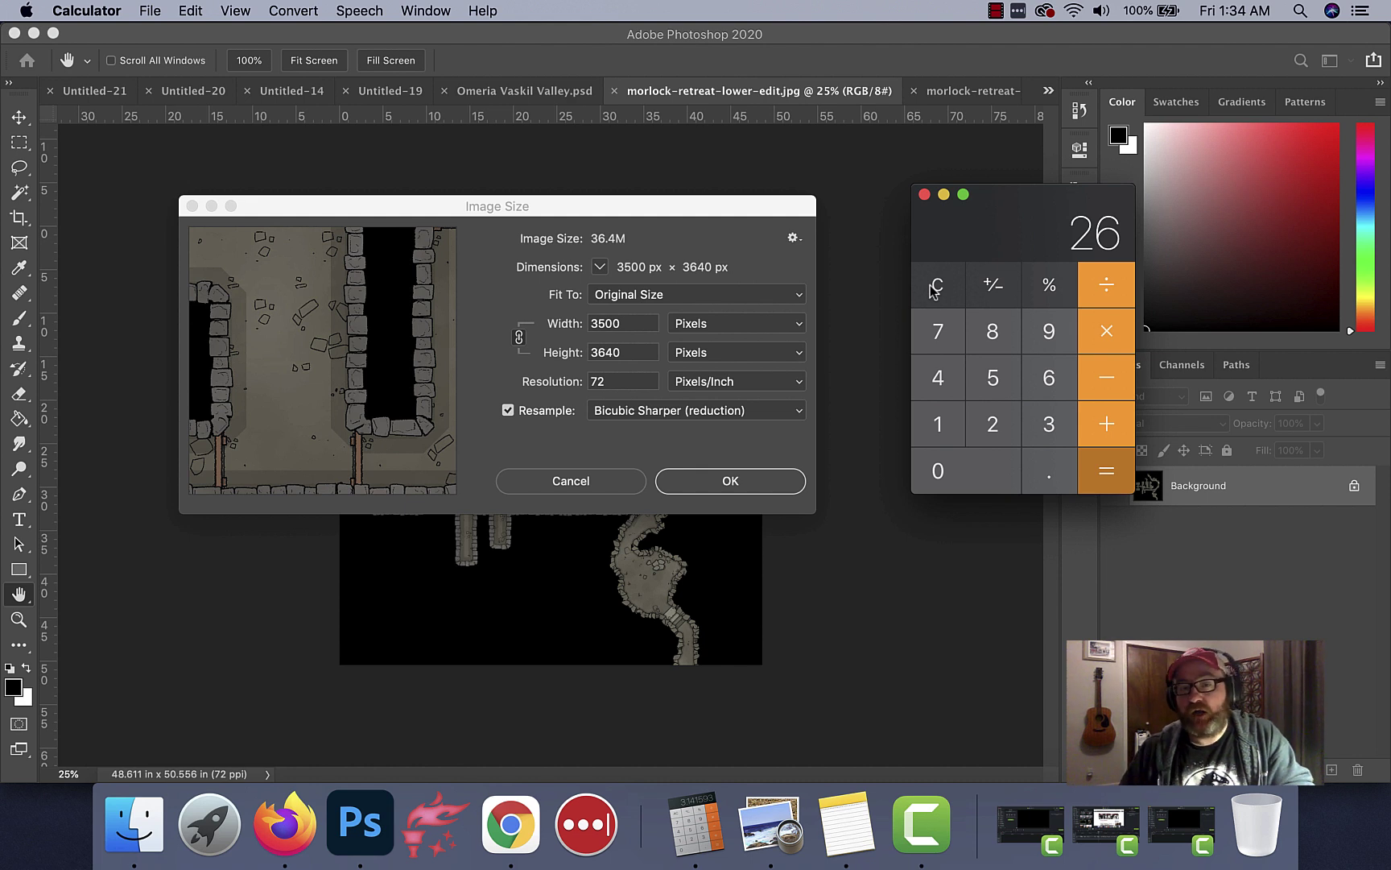
pyautogui.click(769, 486)
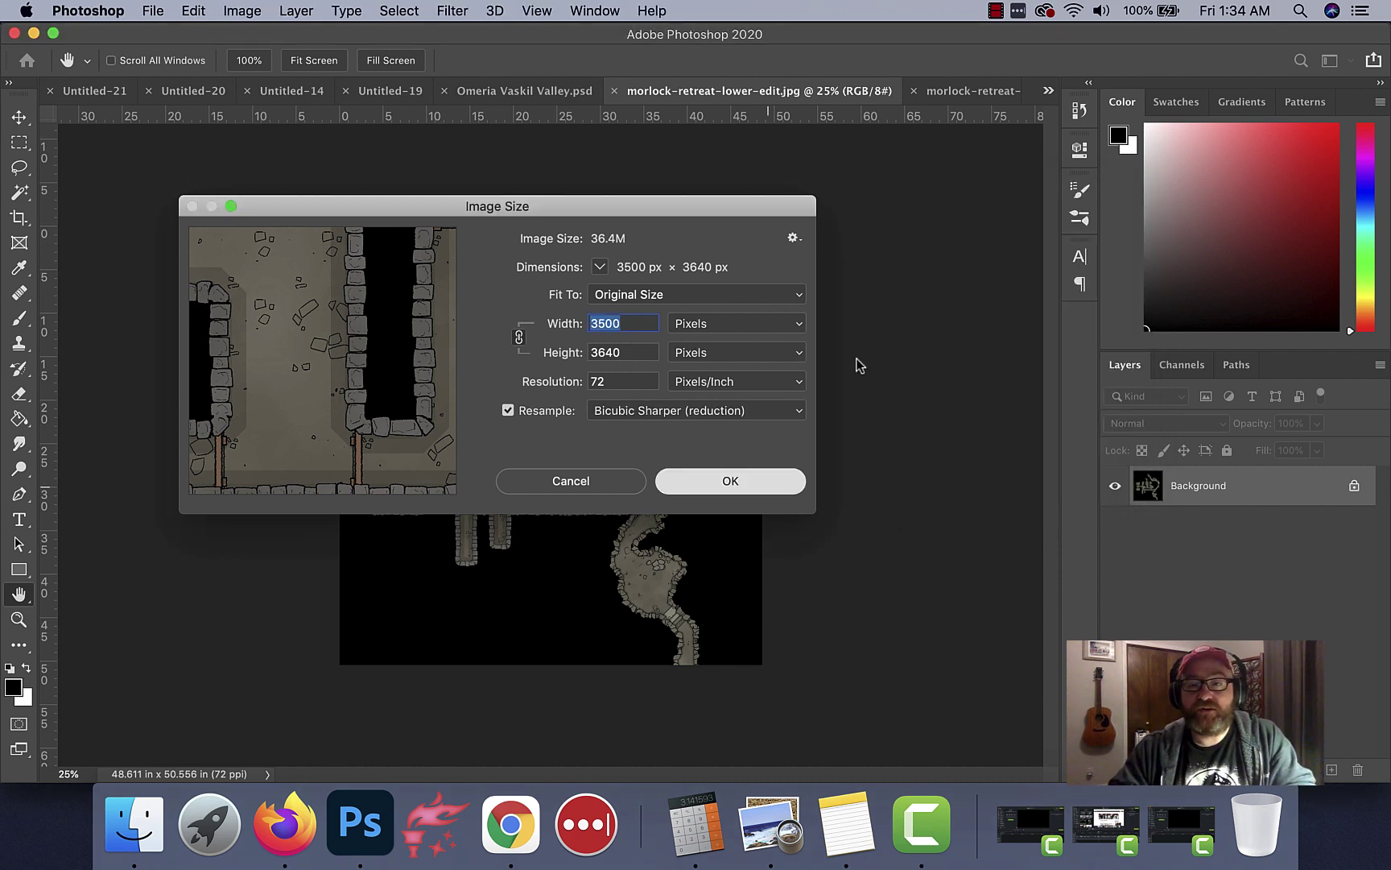
# Close Image Size without resizing, go to roll20.net in Firefox, and start creating a new game
pyautogui.click(730, 480)
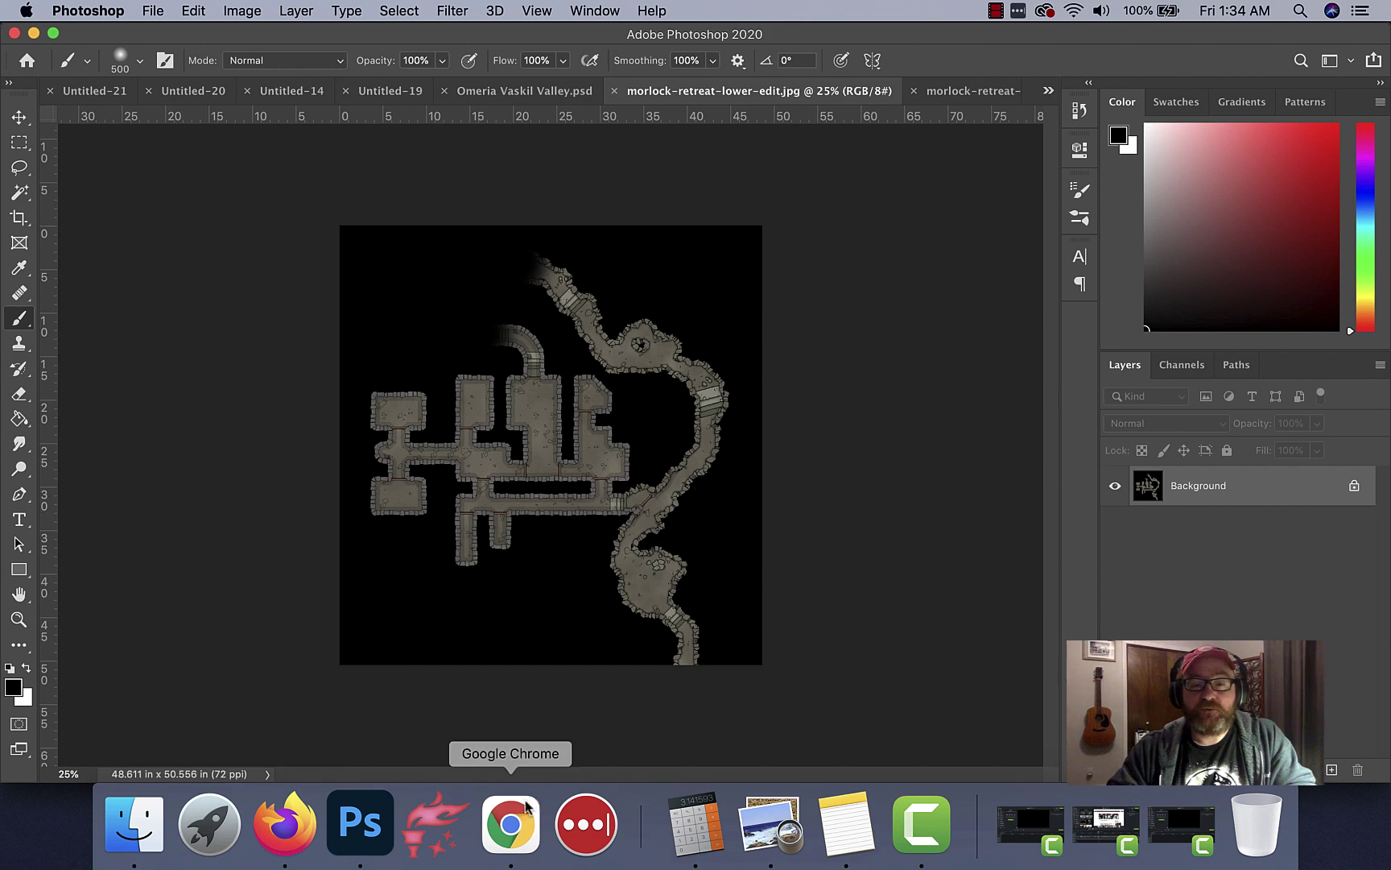
pyautogui.click(281, 838)
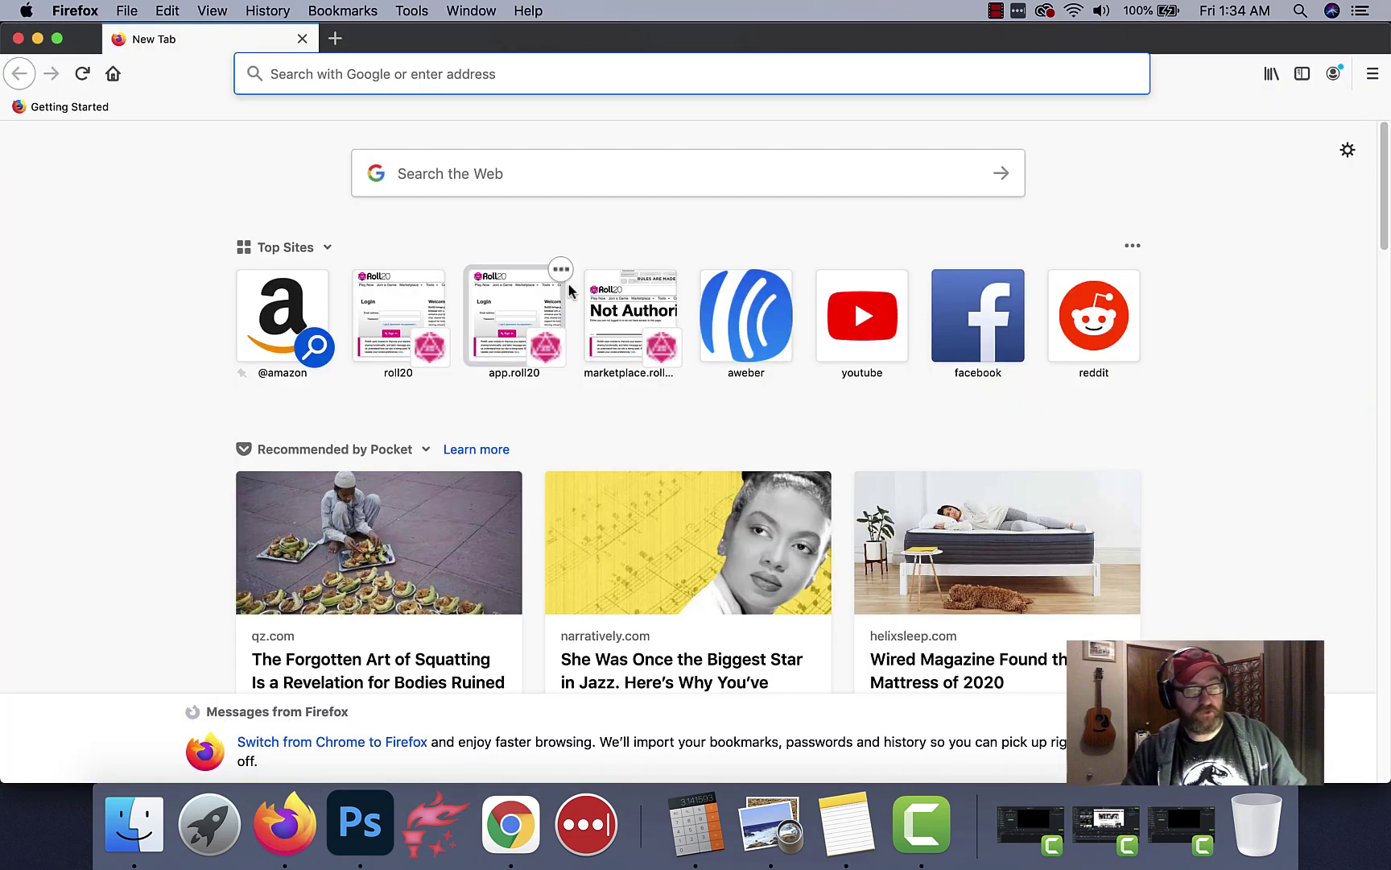
pyautogui.write('roll20.net/')
pyautogui.press('Return')
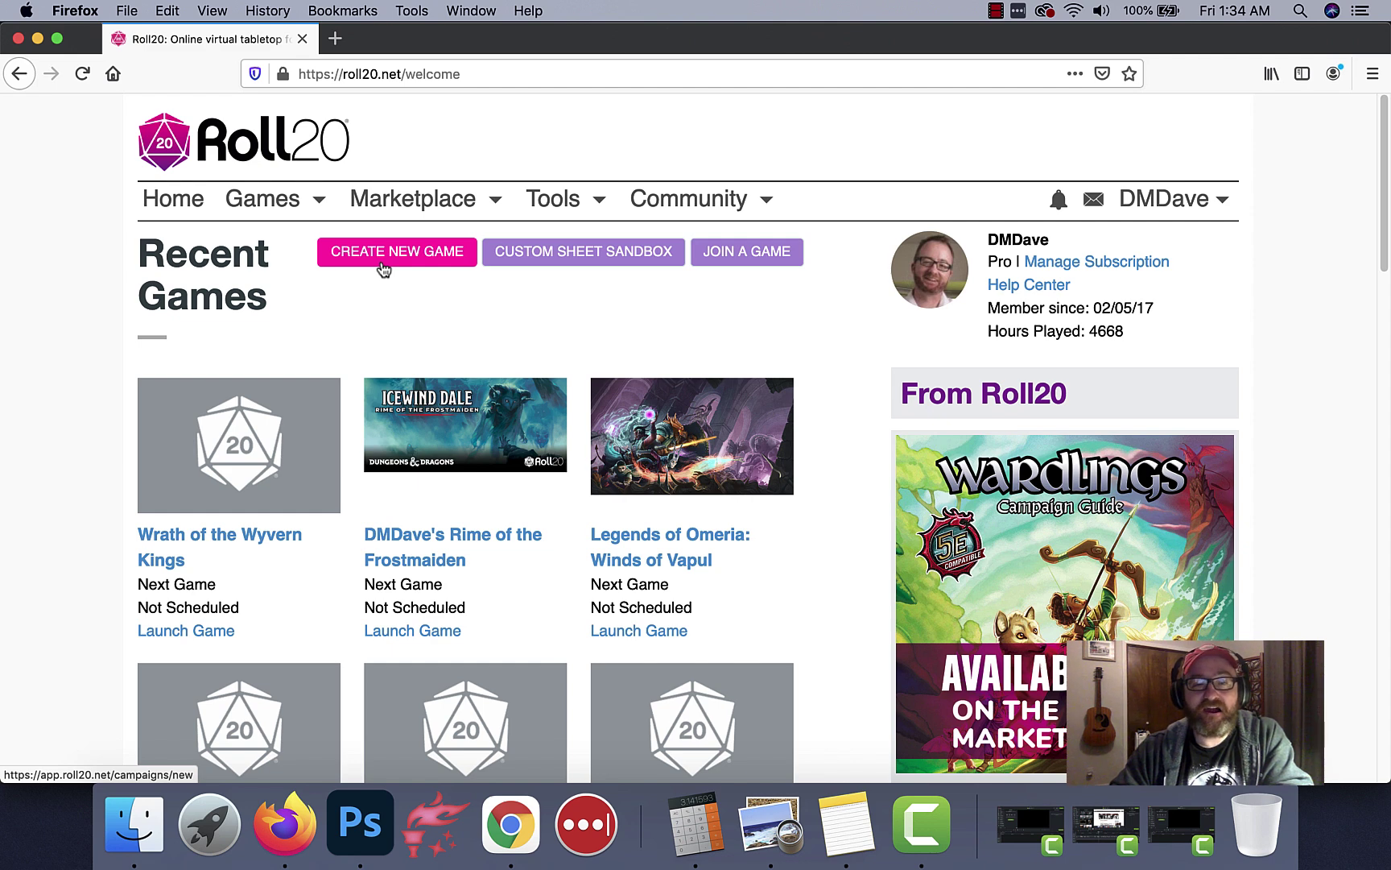
pyautogui.click(387, 262)
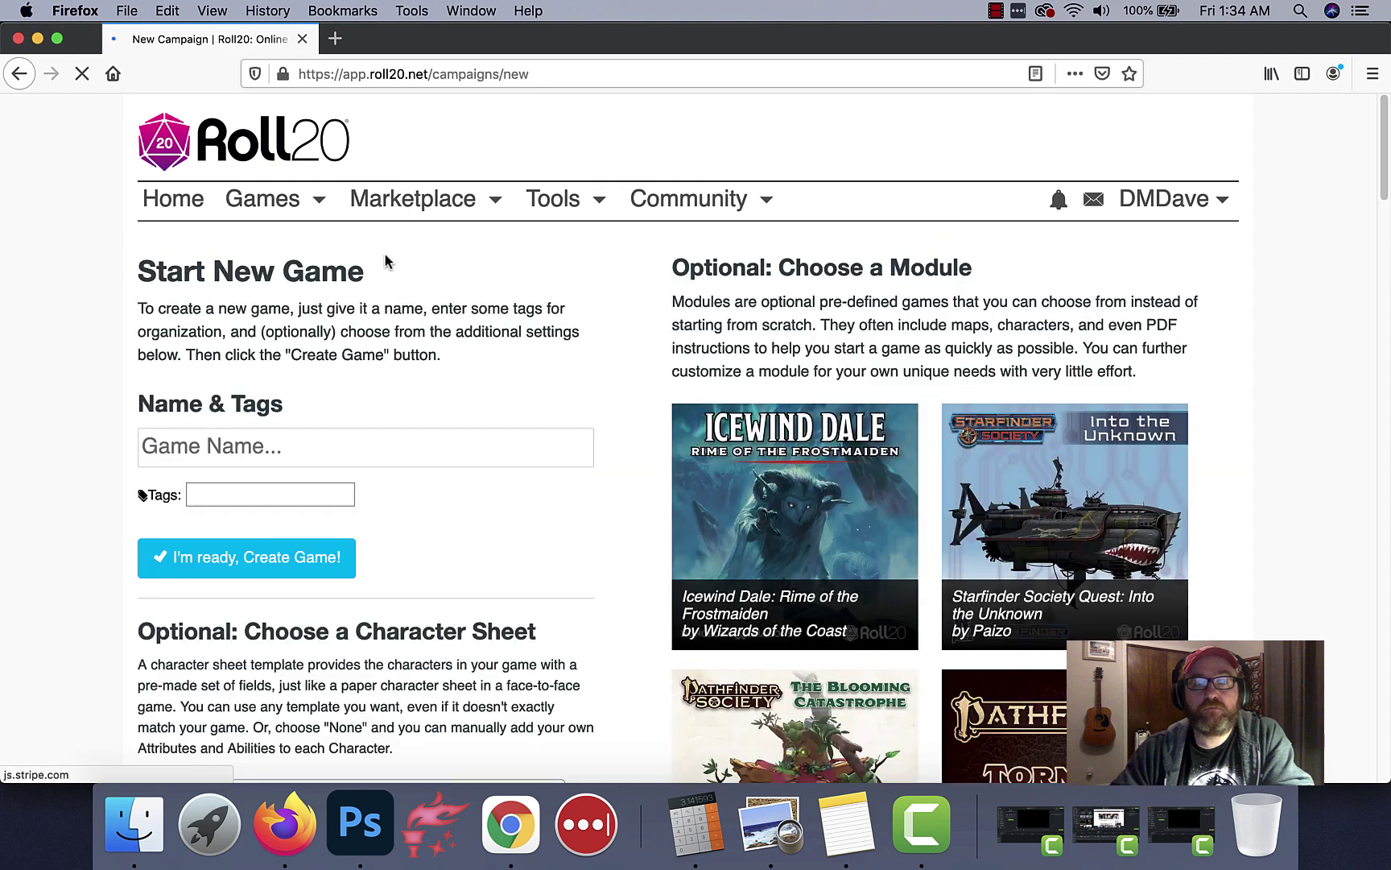
# Name the game Dyson's Megadelve Campaign, pick the D&D 5E by Roll20 sheet, and create it
pyautogui.click(162, 464)
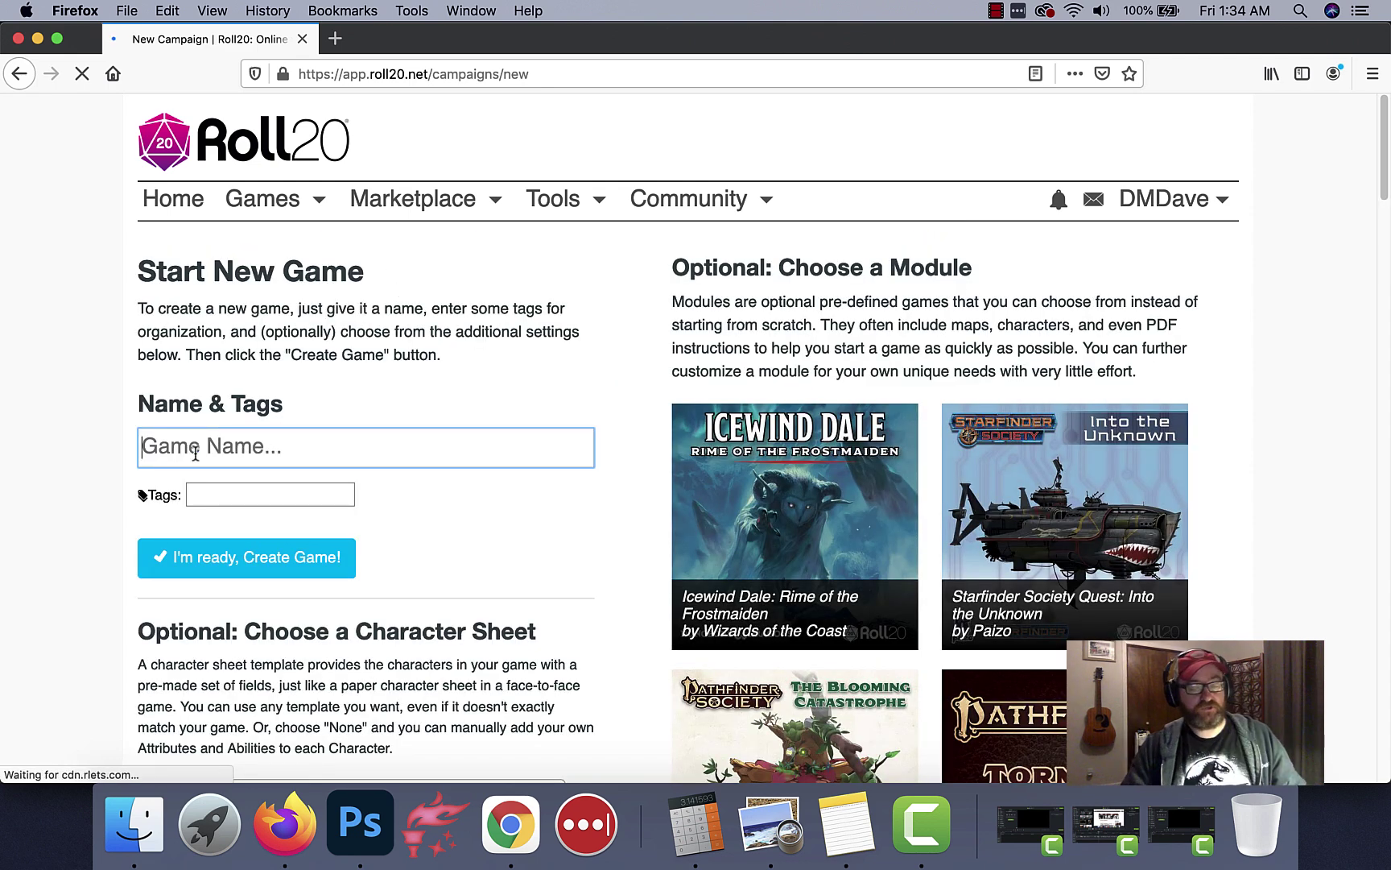
pyautogui.write("Dyson's Me")
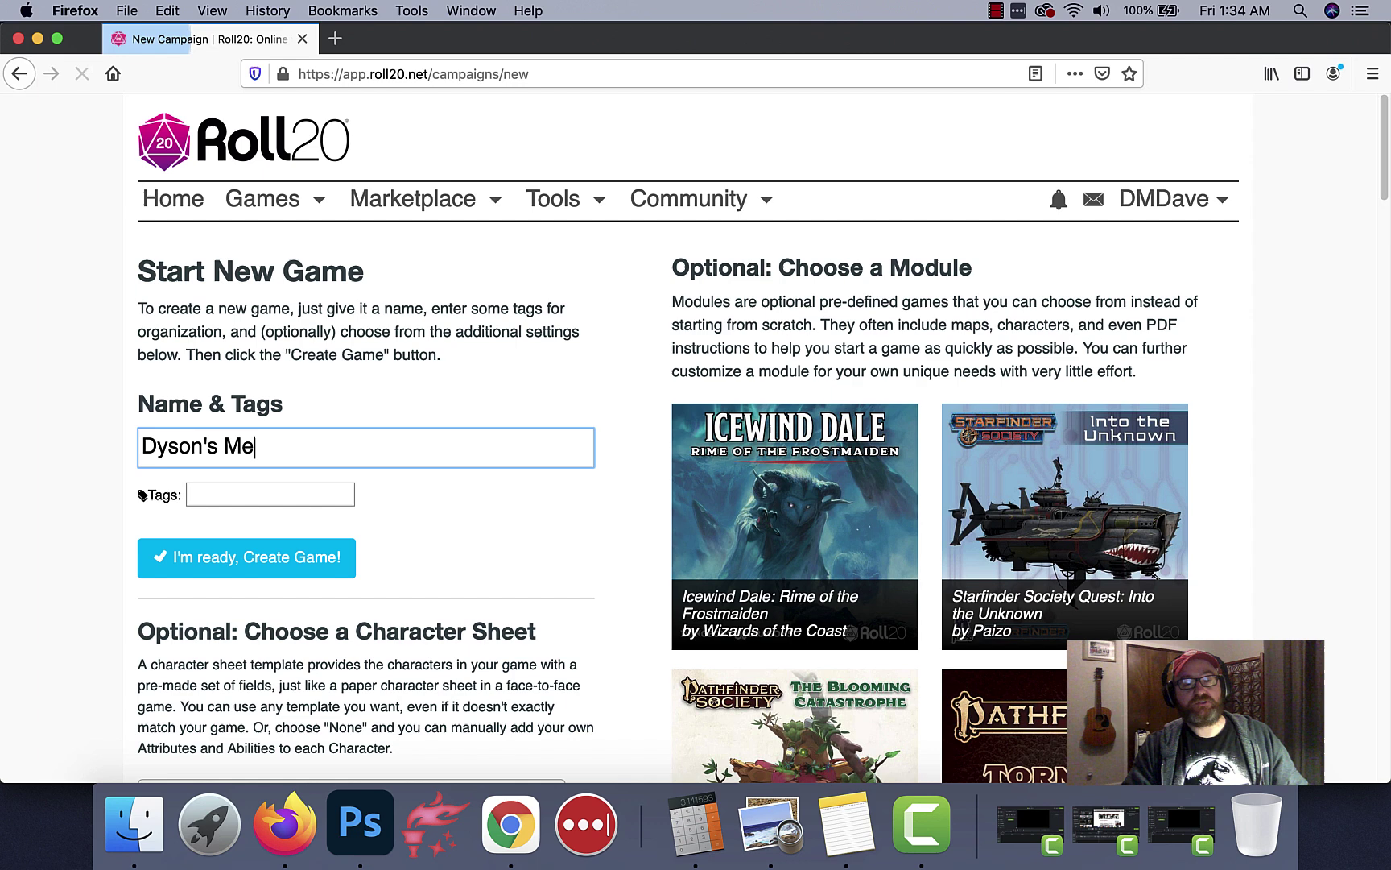
pyautogui.write('galelve')
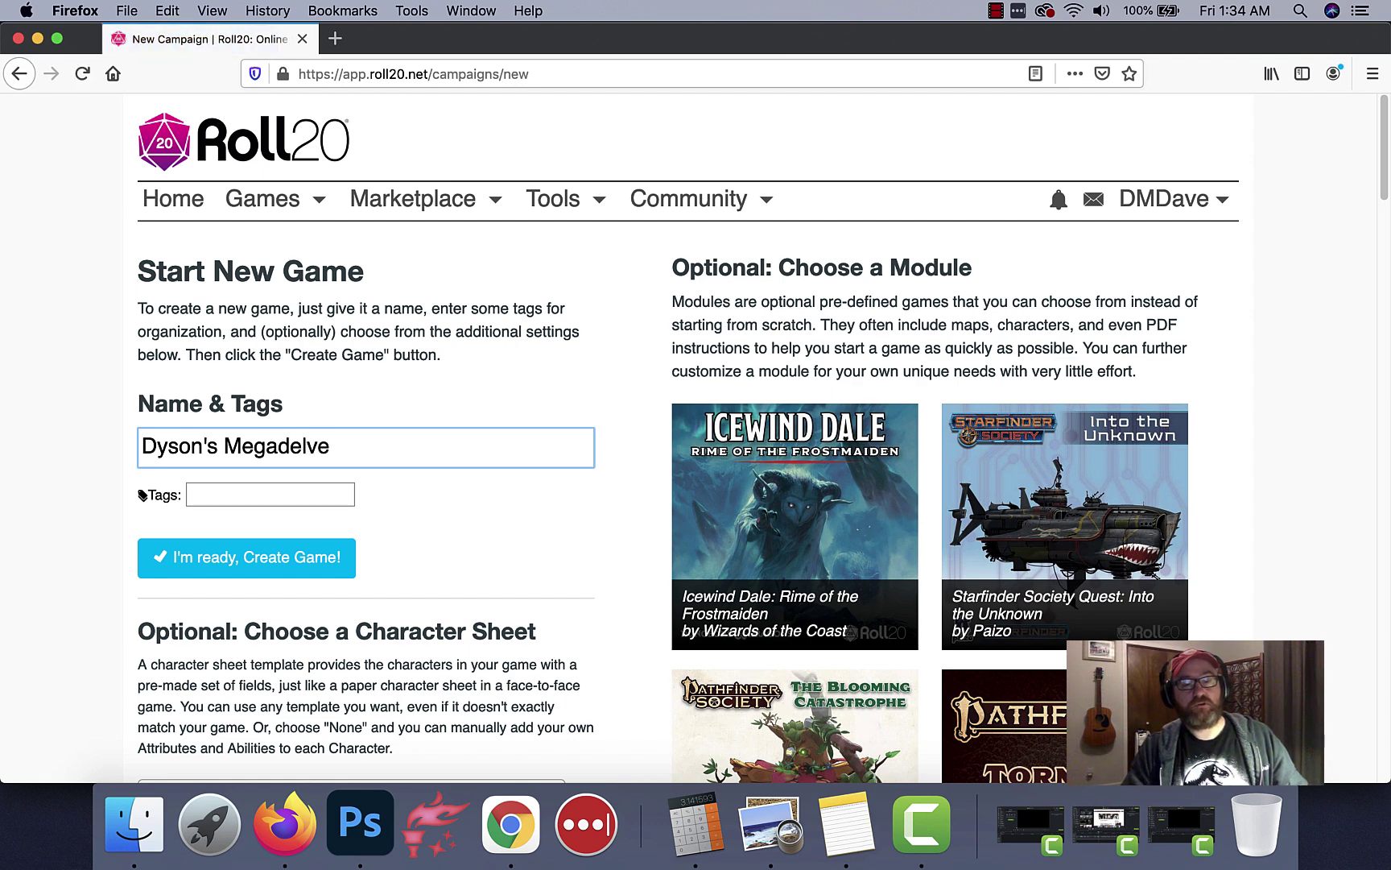
pyautogui.write(' Campaign')
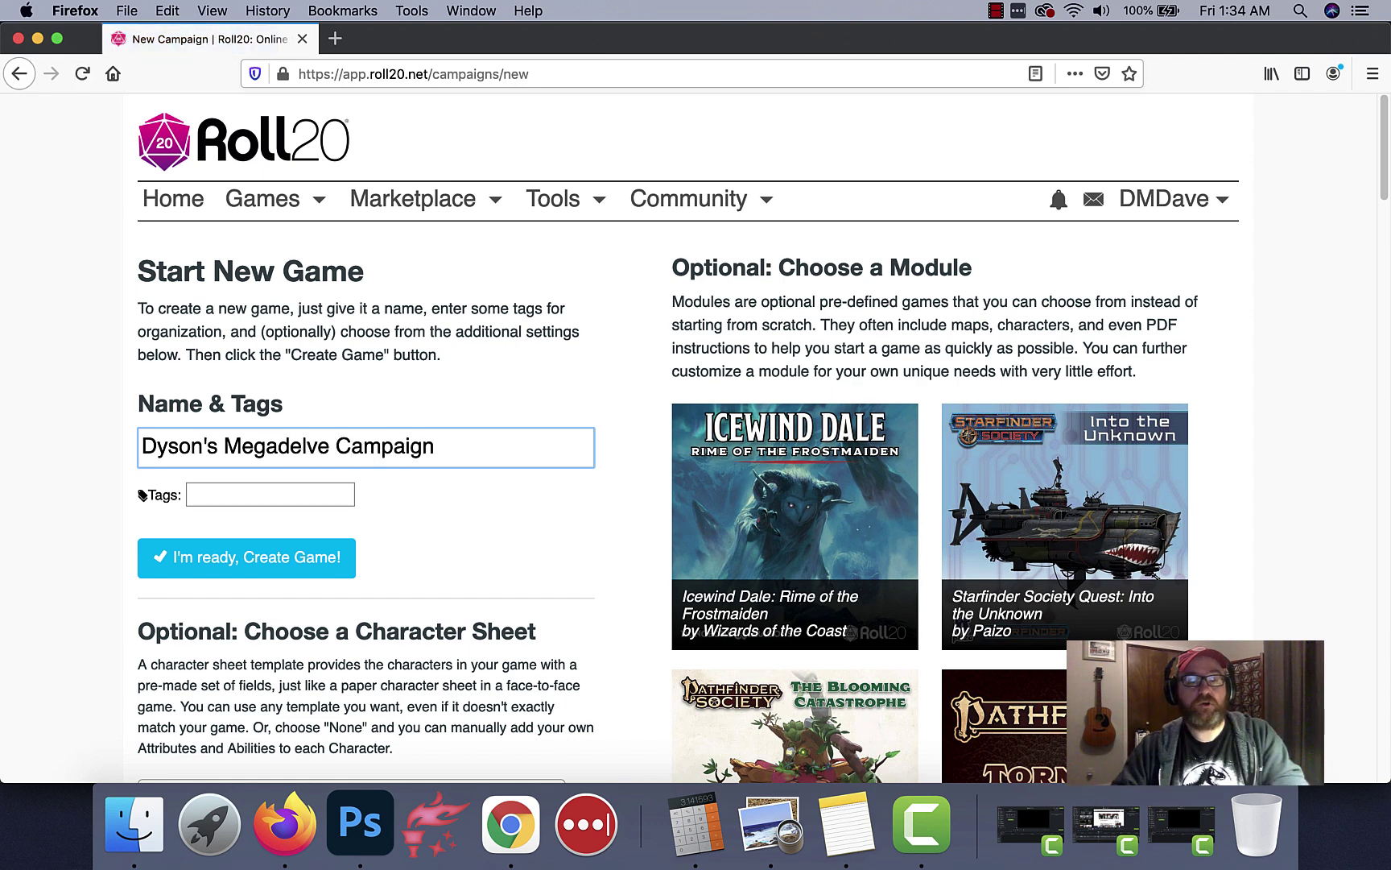
pyautogui.scroll(-5, 293, 458)
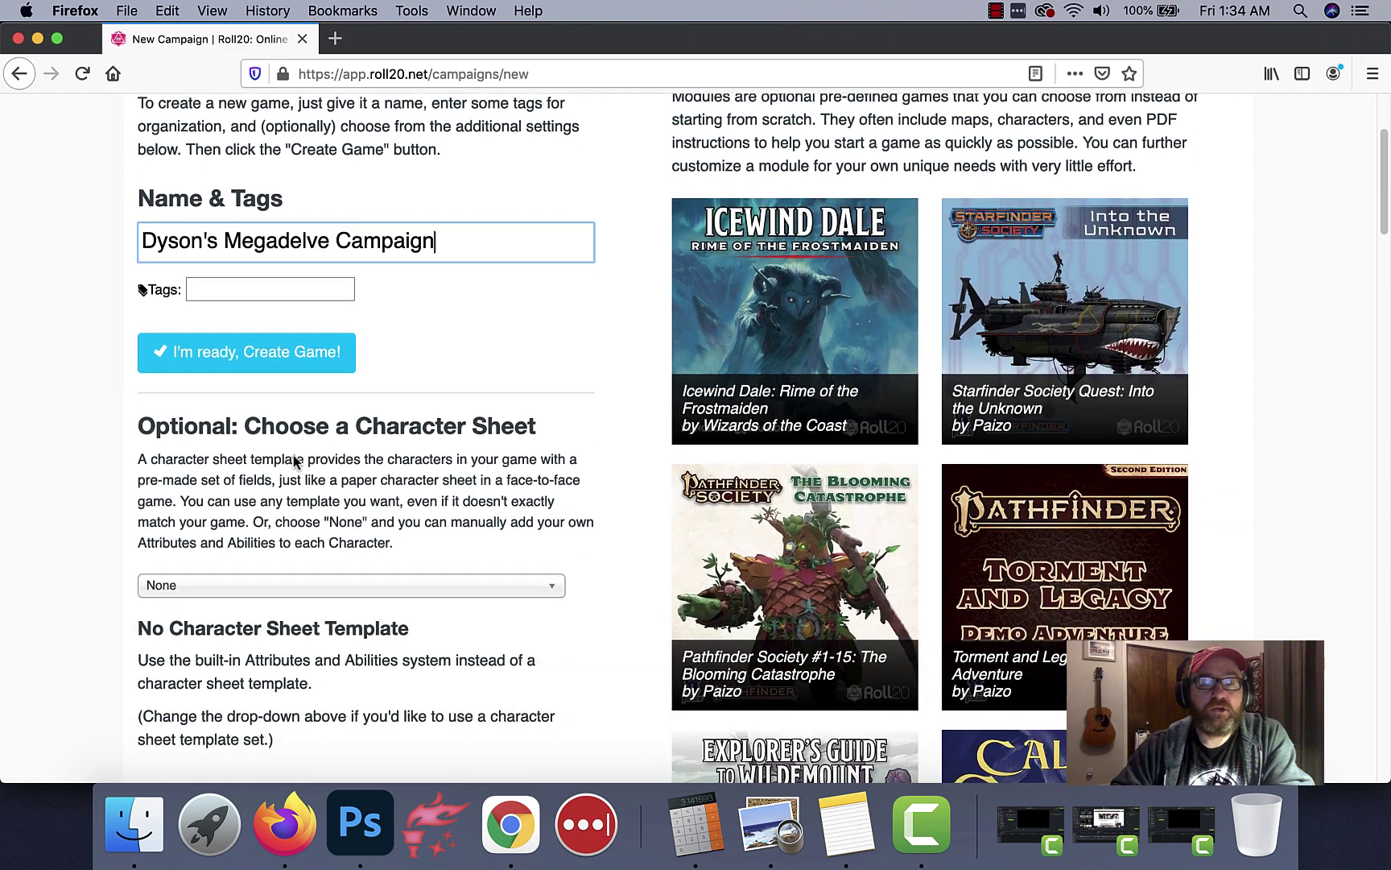
pyautogui.scroll(-2, 294, 459)
pyautogui.click(211, 513)
pyautogui.scroll(-3, 281, 690)
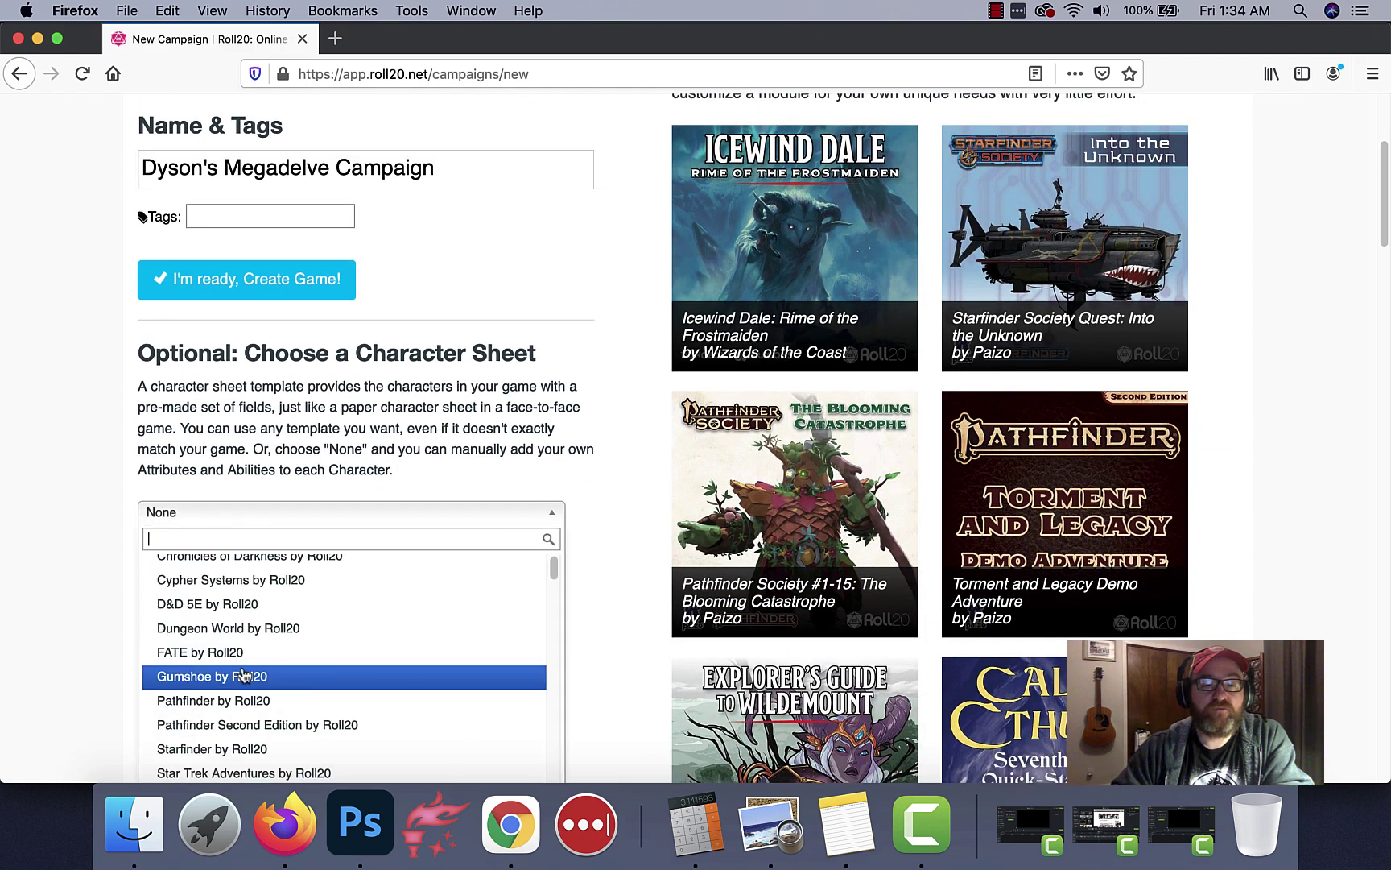
pyautogui.click(247, 613)
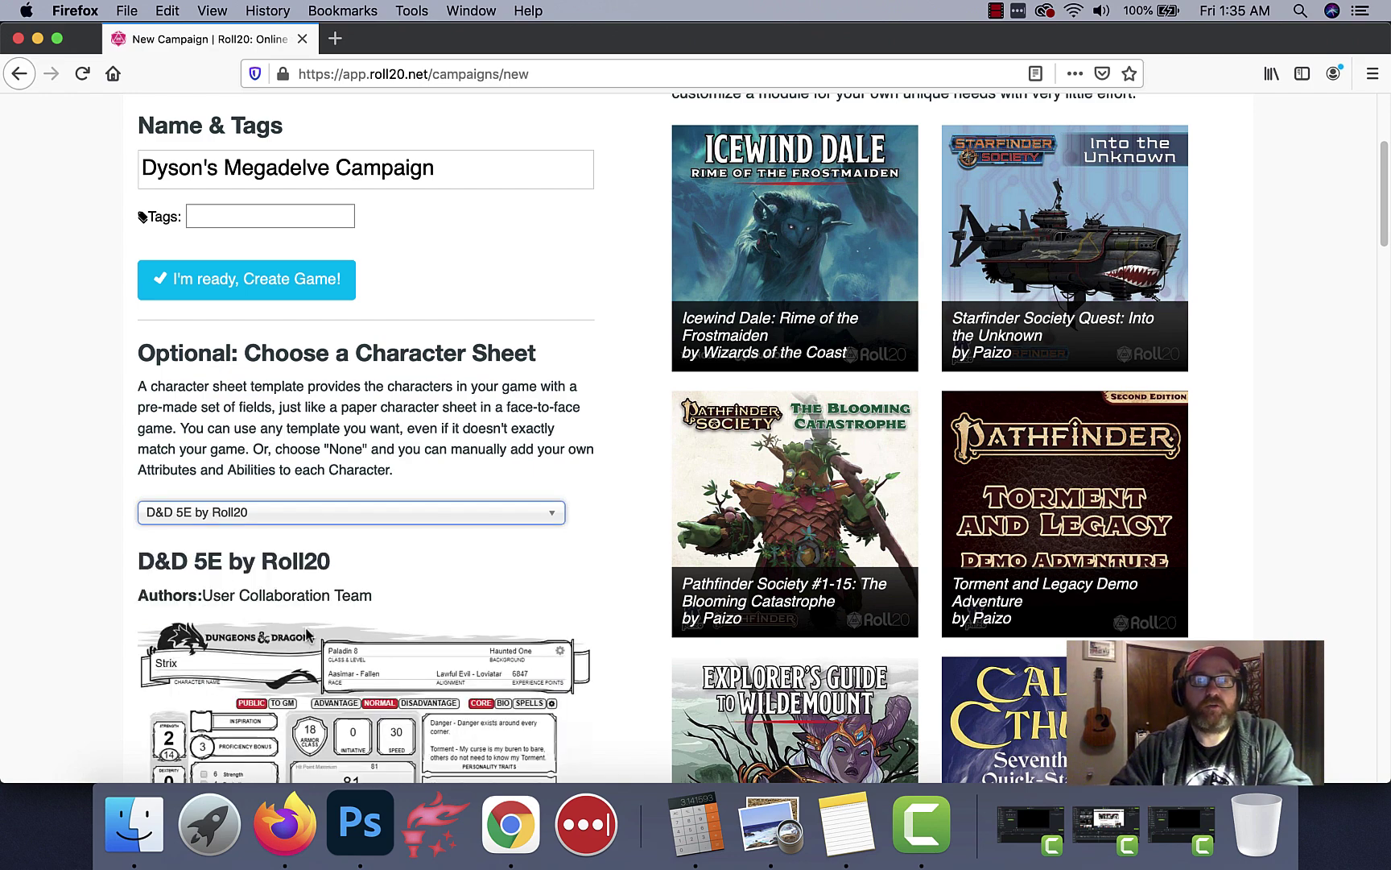
pyautogui.scroll(5, 305, 627)
pyautogui.scroll(-4, 310, 628)
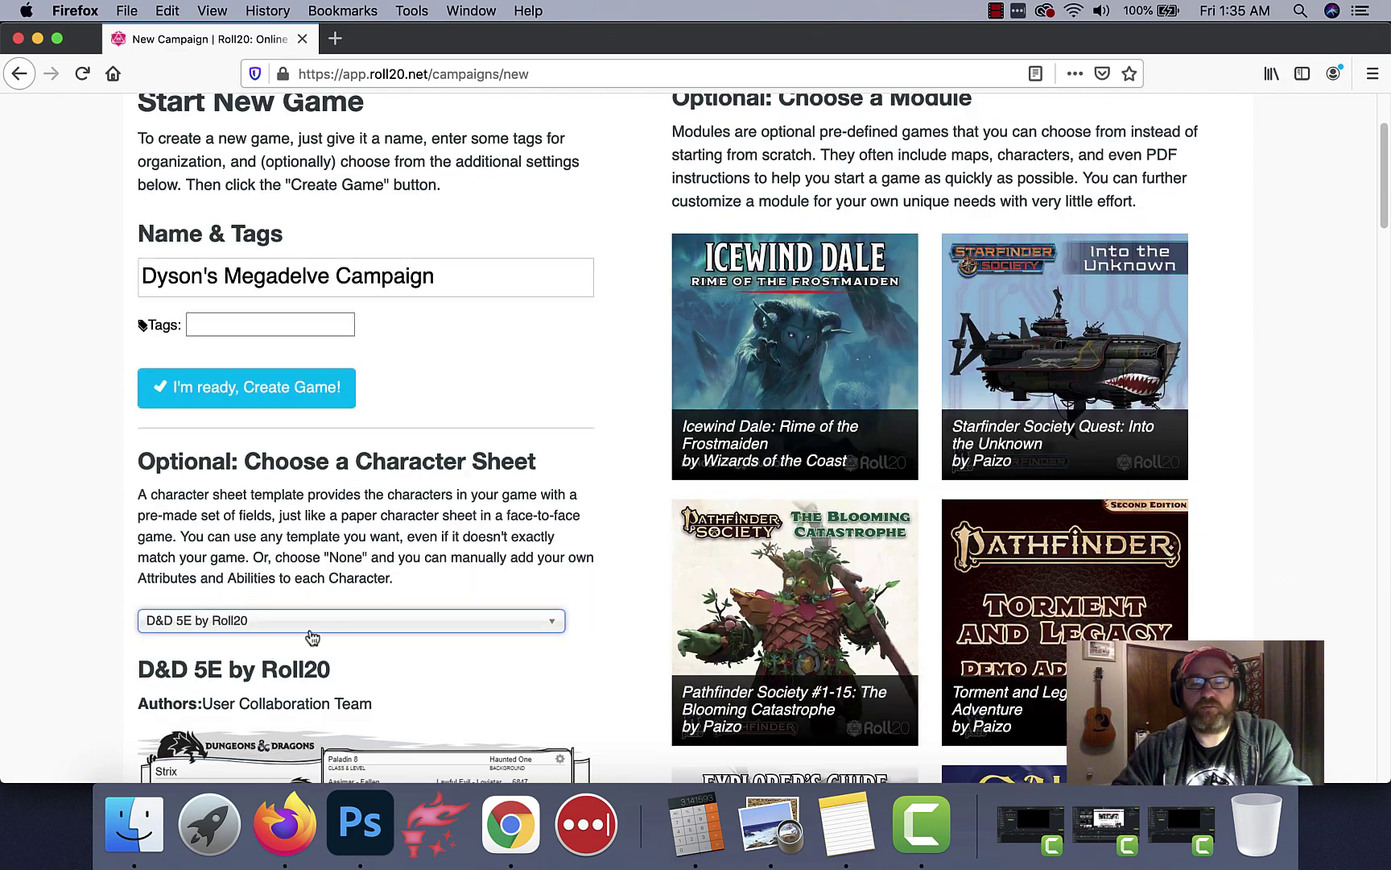
pyautogui.scroll(3, 311, 628)
pyautogui.scroll(-20, 424, 594)
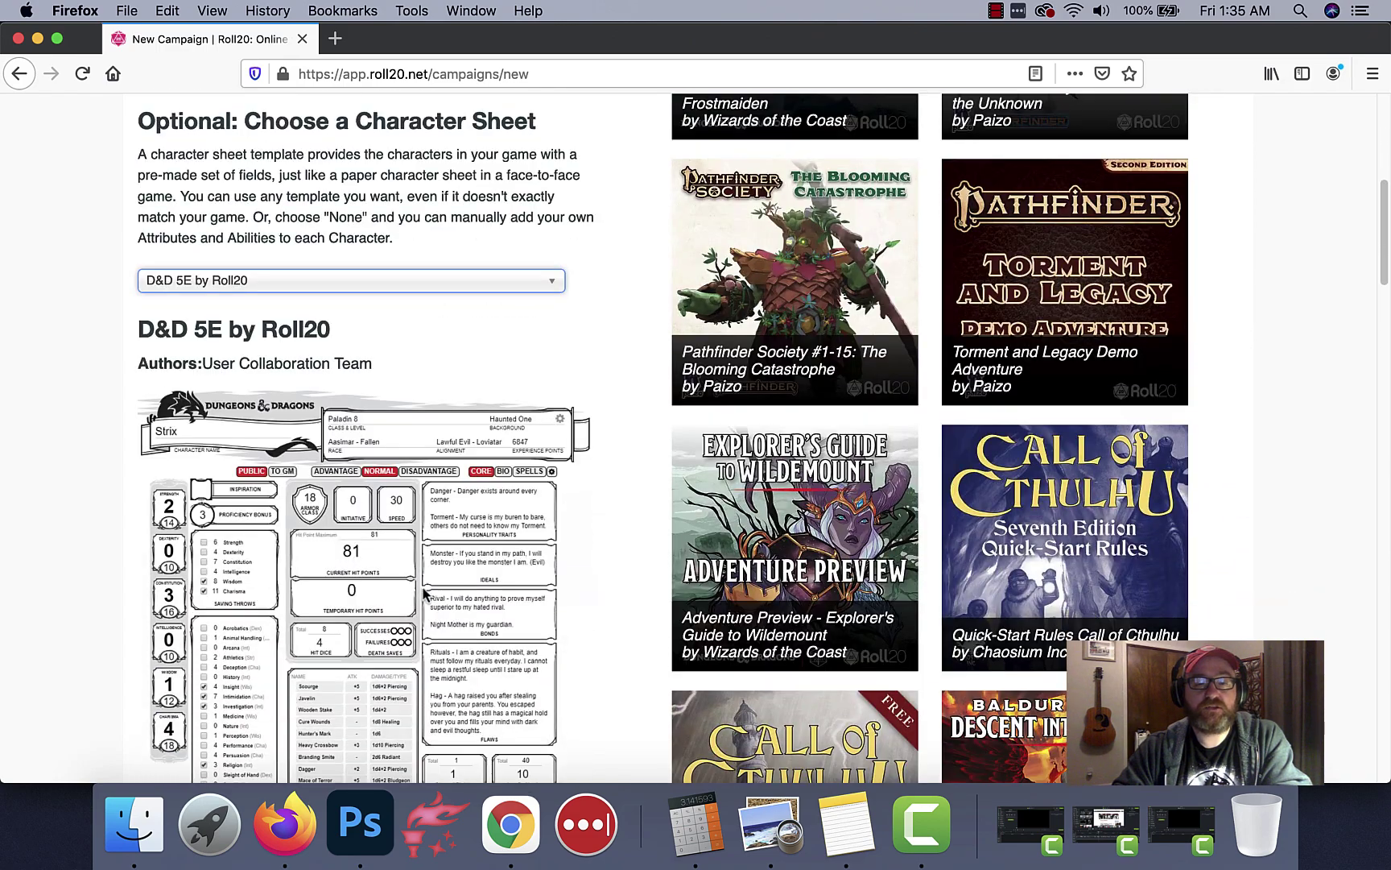
pyautogui.scroll(20, 422, 595)
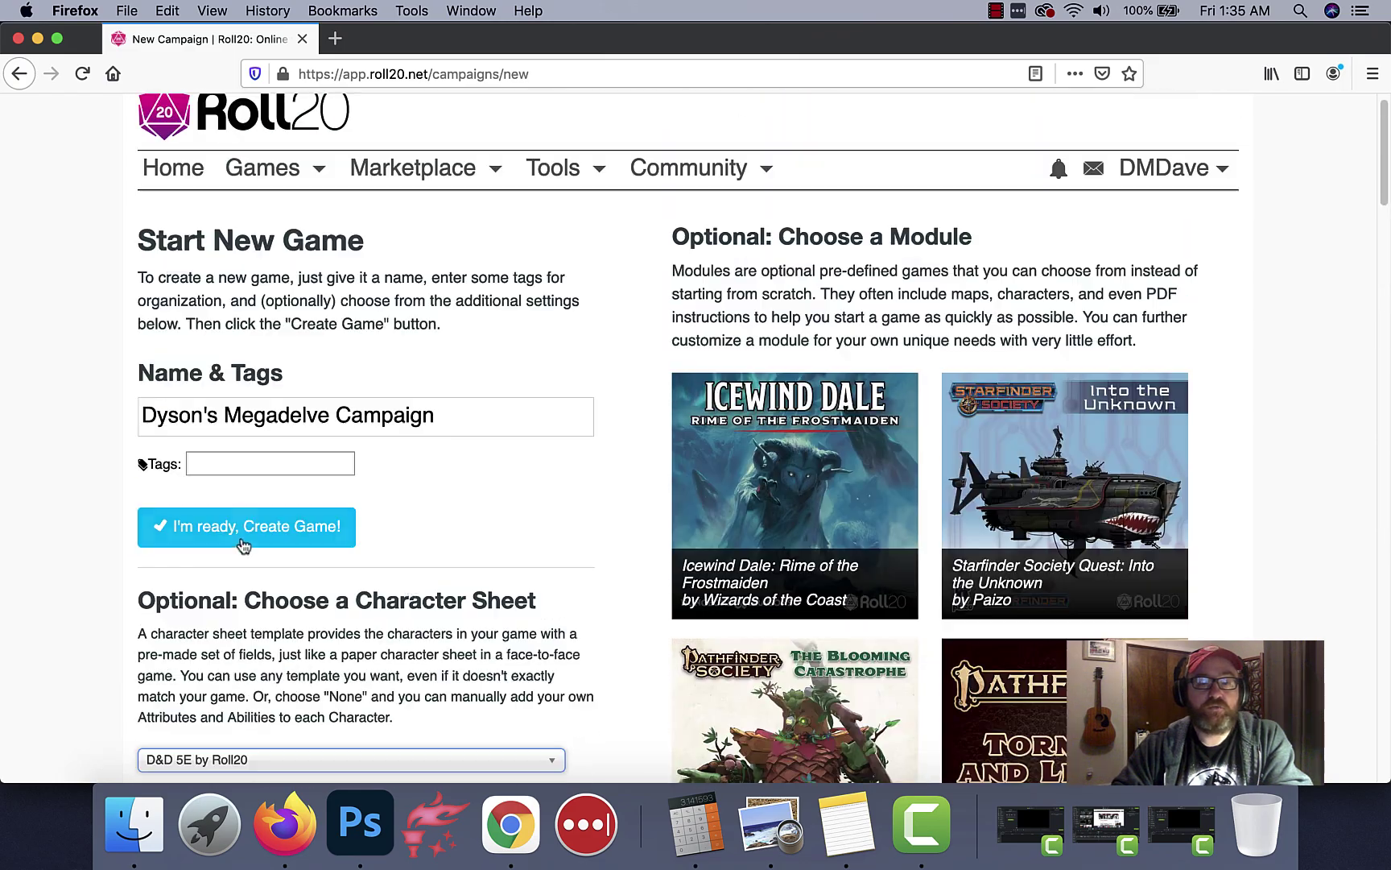
pyautogui.click(241, 539)
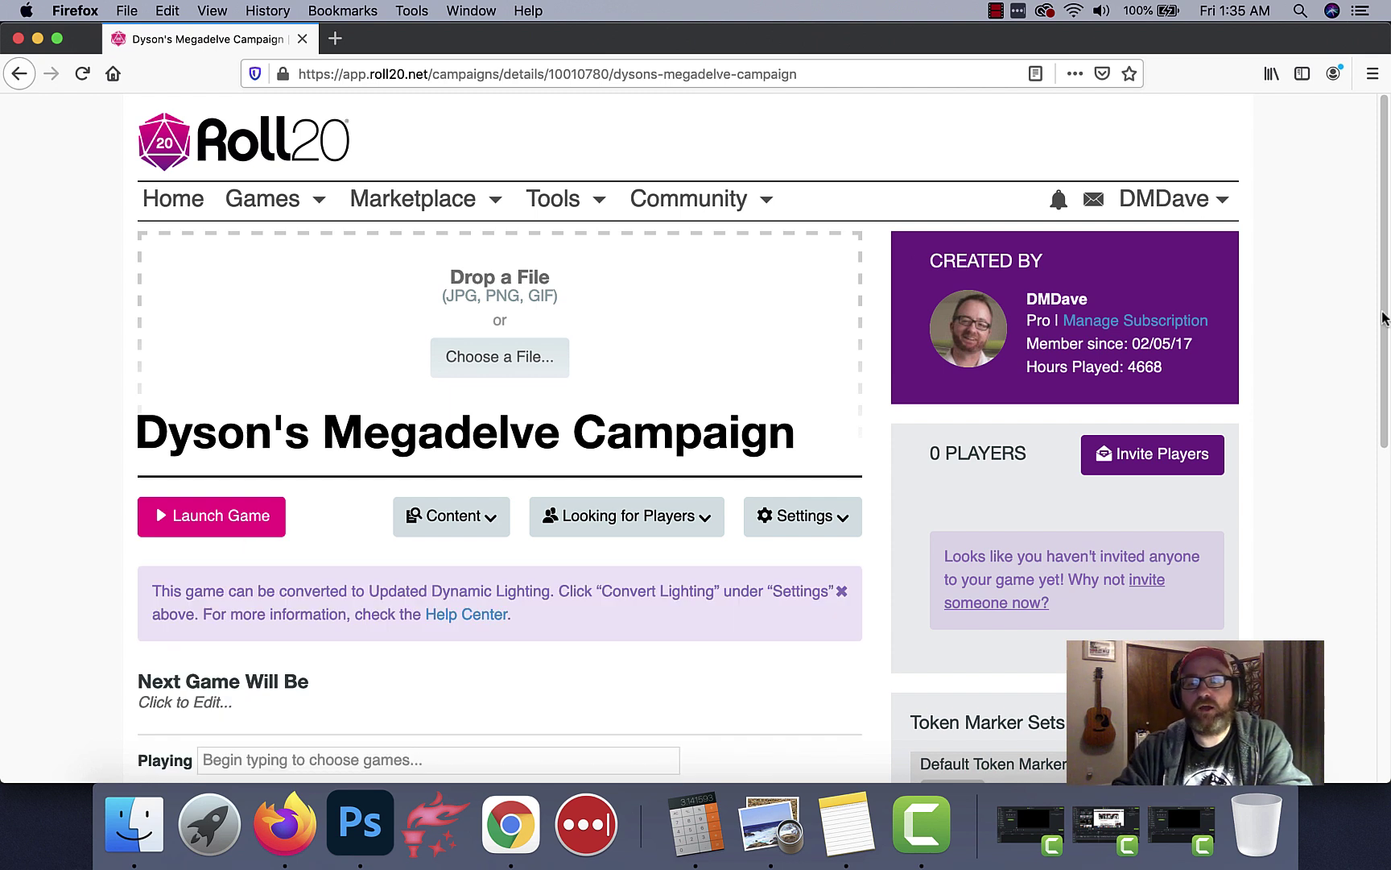
# Launch the game, block camera and microphone access, and set scrolling to zoom the map
pyautogui.click(229, 530)
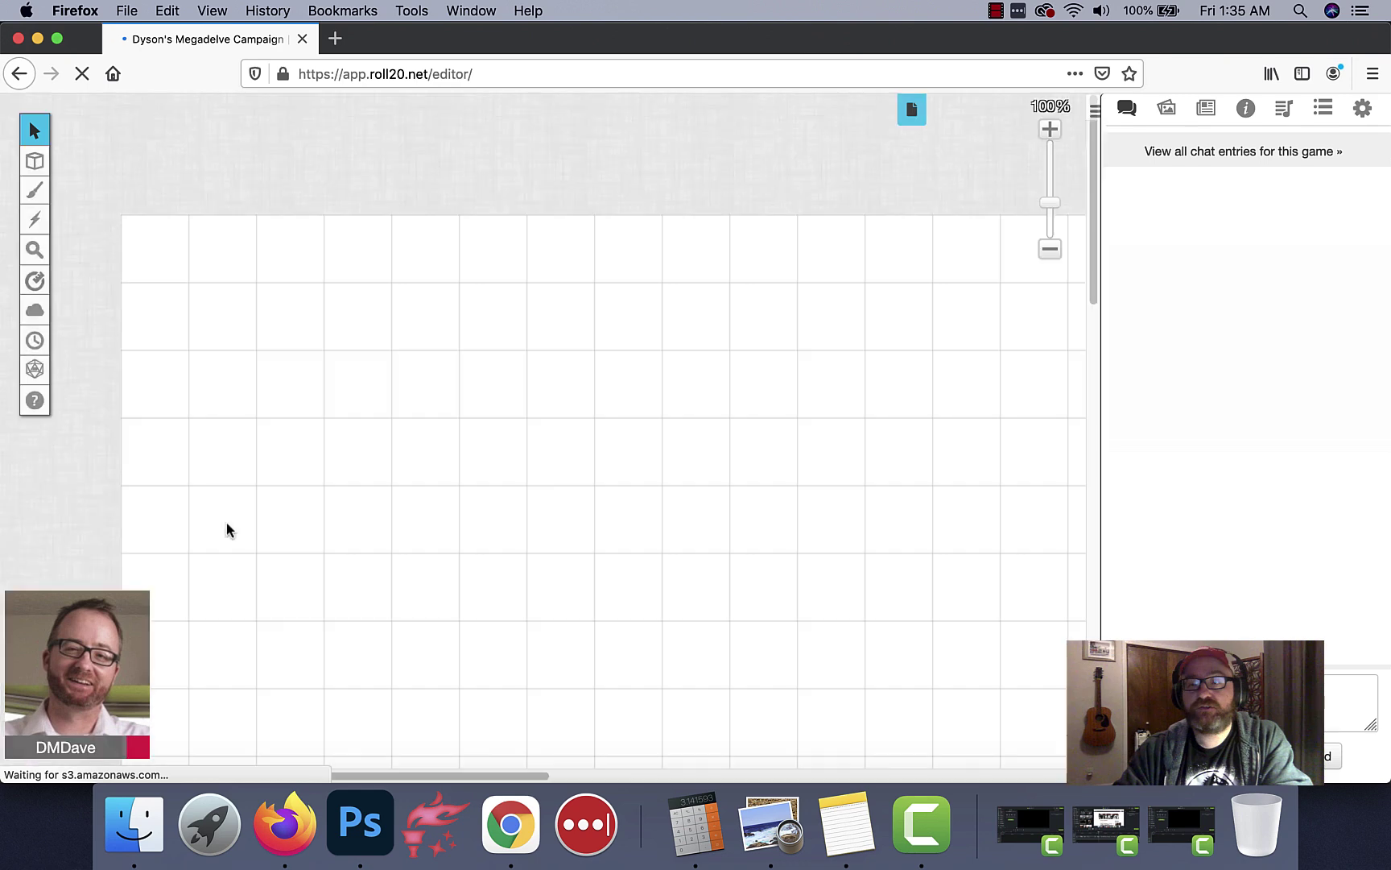
pyautogui.click(379, 291)
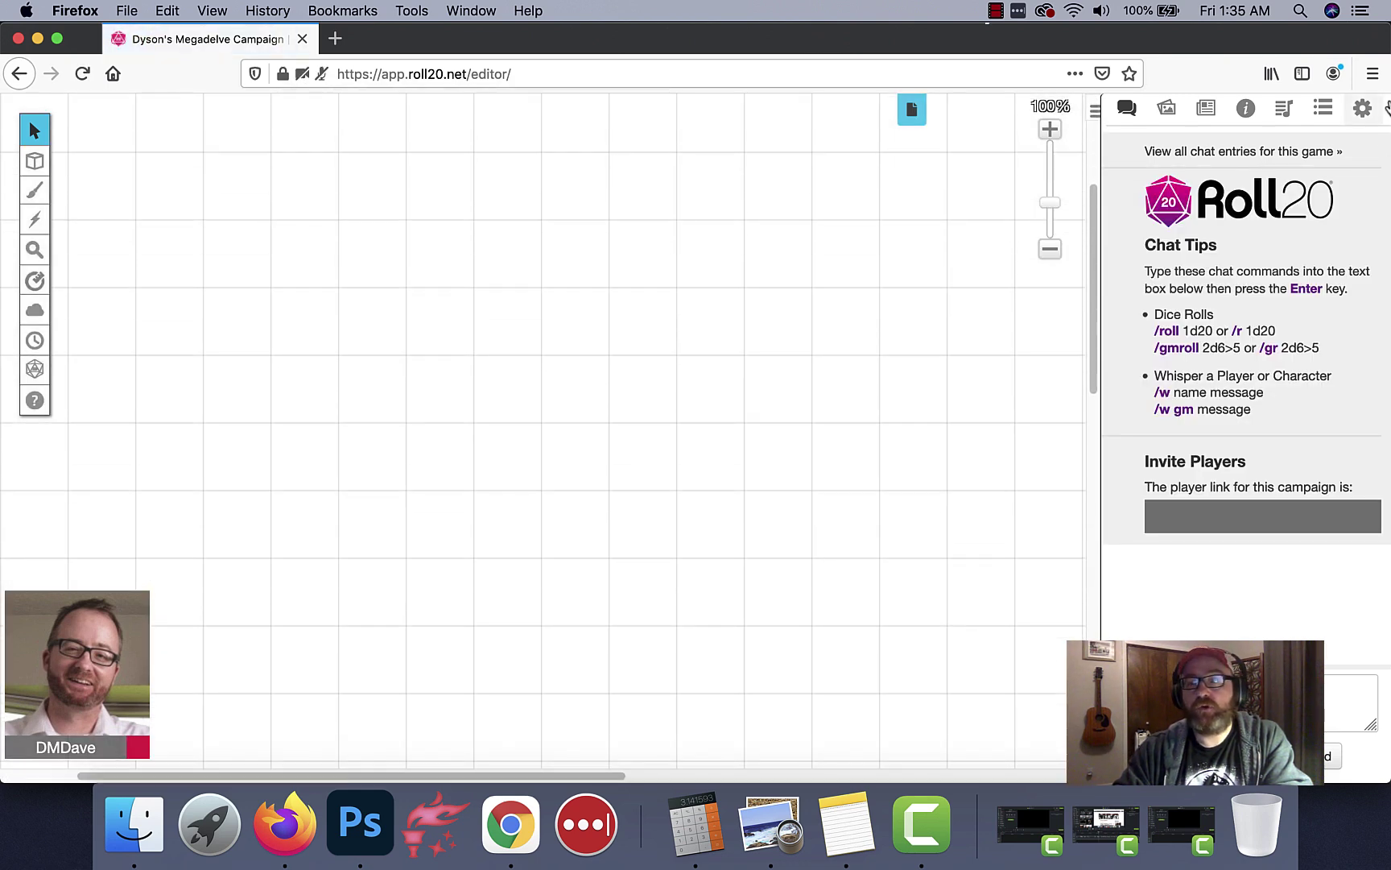
pyautogui.click(1364, 111)
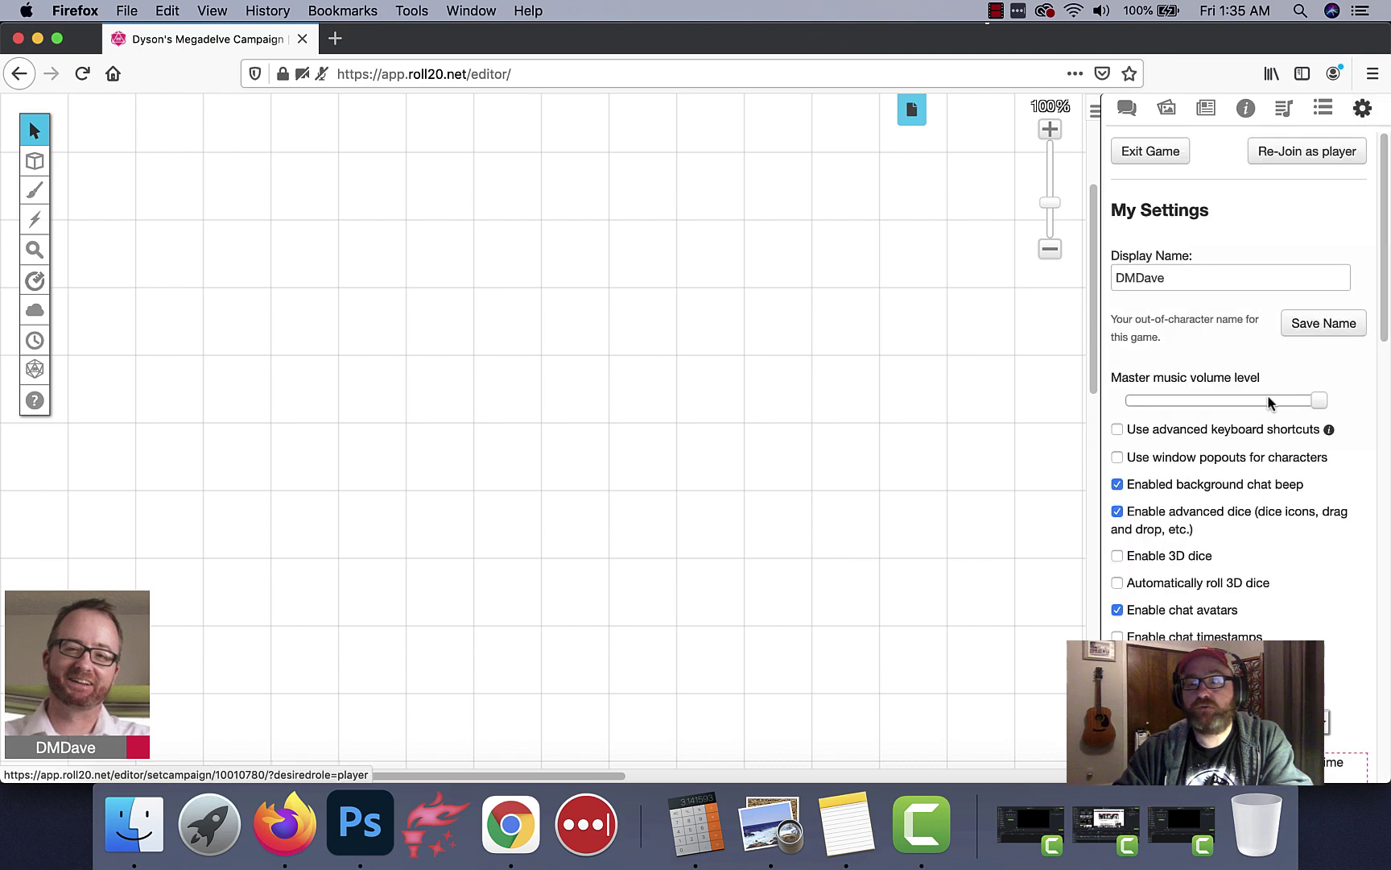
pyautogui.scroll(-3, 1227, 519)
pyautogui.click(1225, 514)
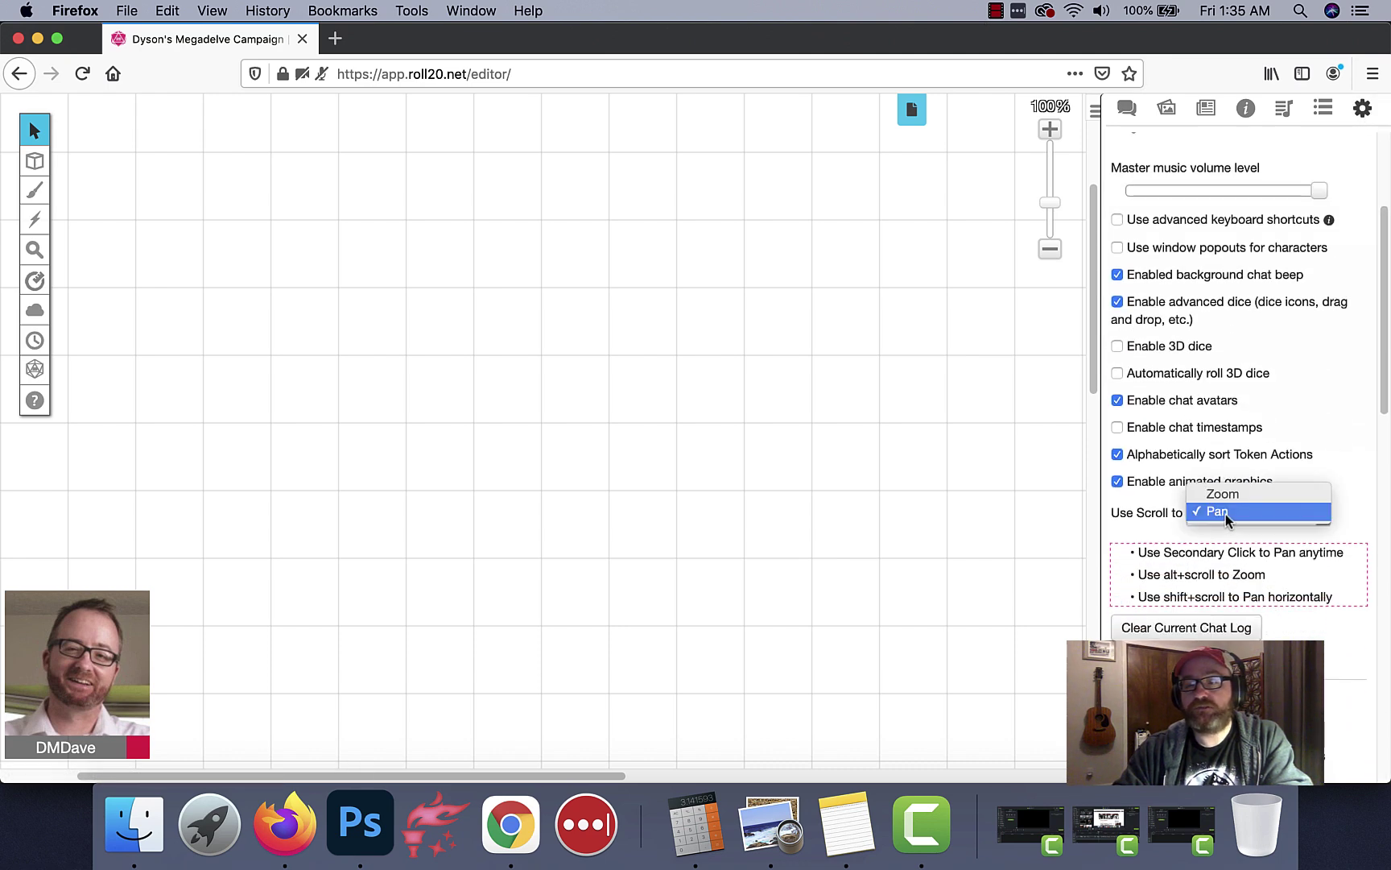
pyautogui.click(1223, 494)
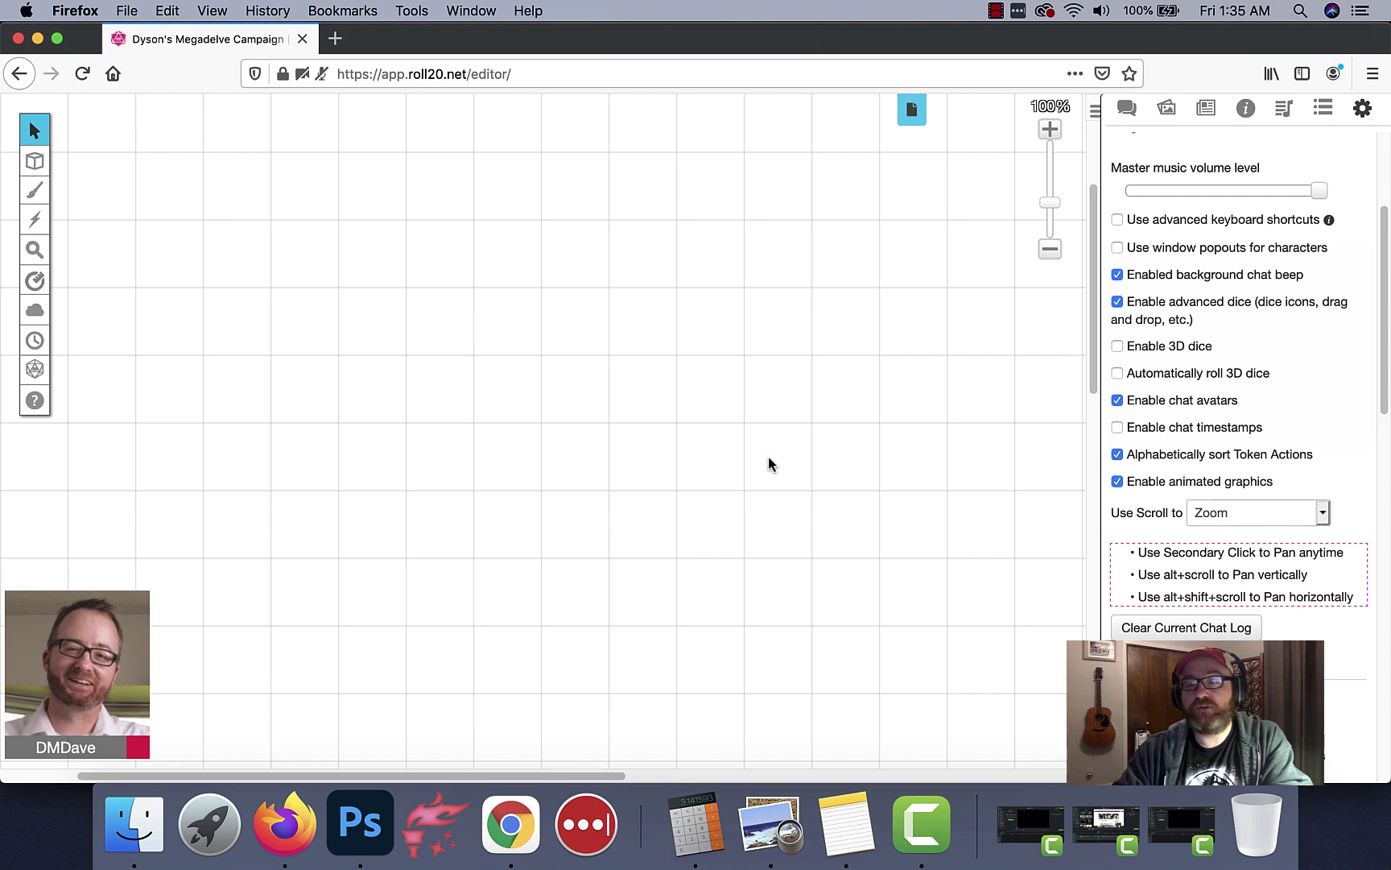
# Set the player video/avatar size to Names only
pyautogui.scroll(-5, 689, 450)
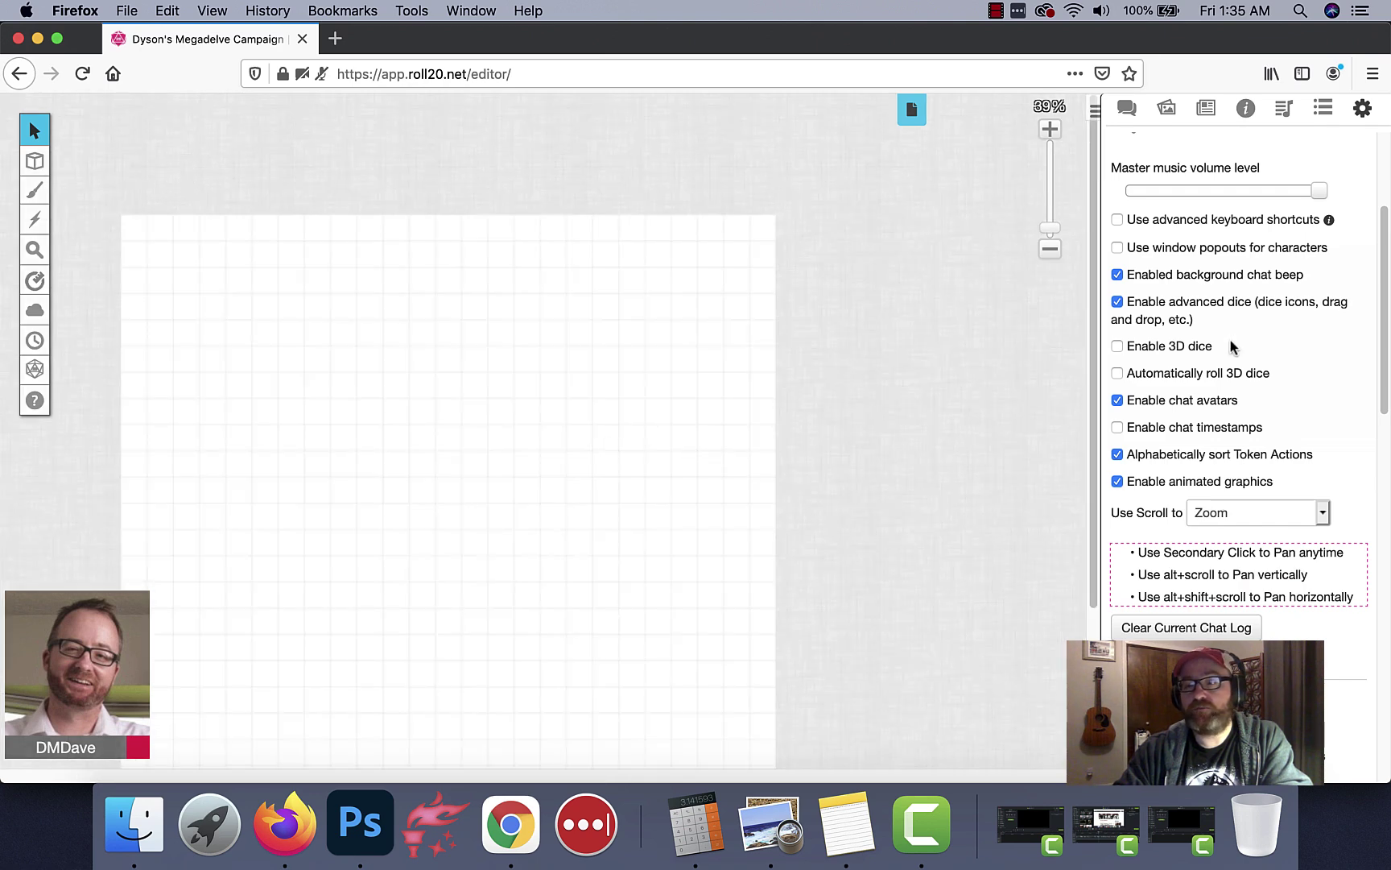
pyautogui.scroll(-5, 1258, 369)
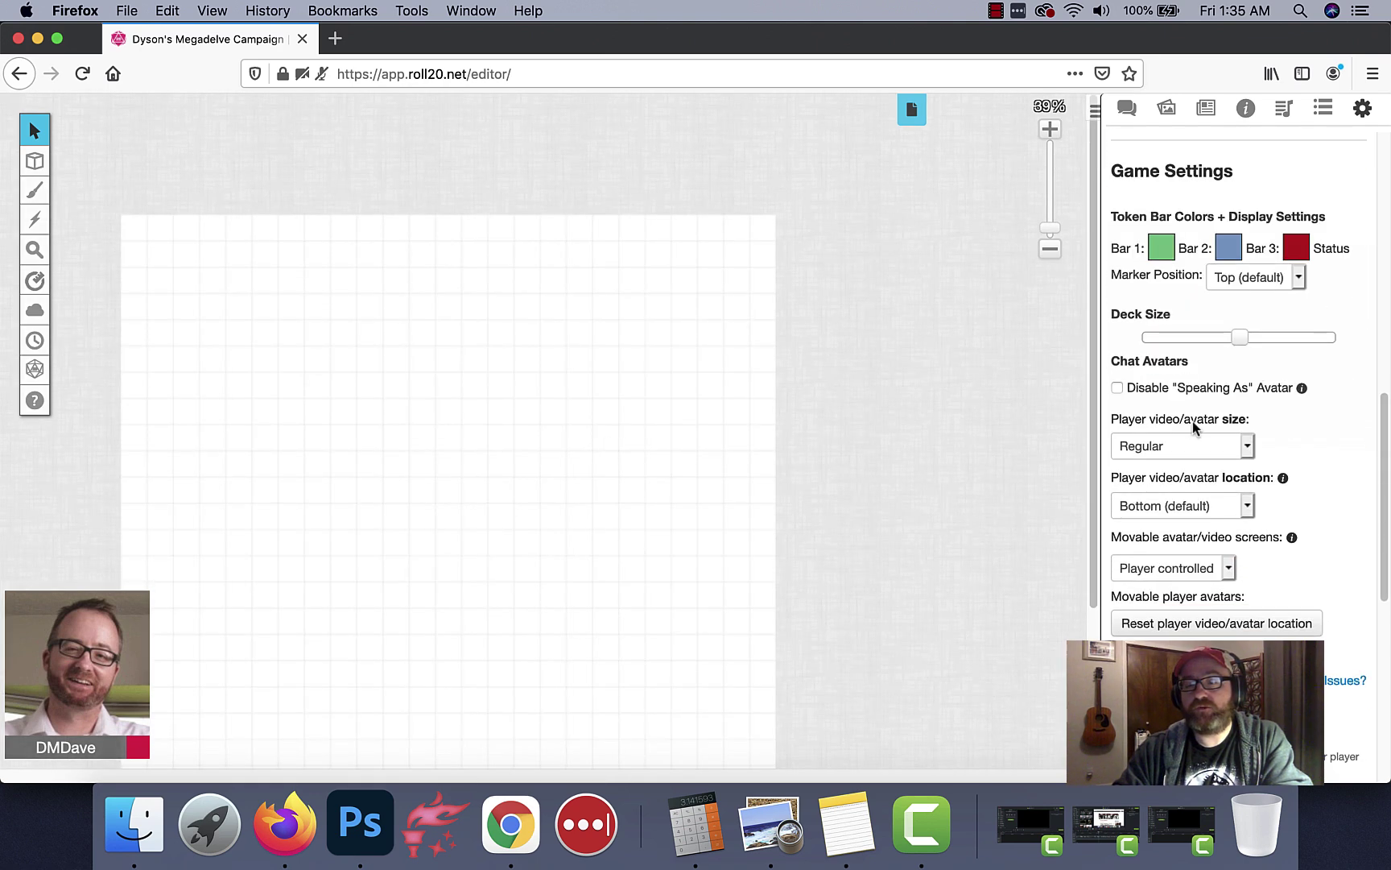
pyautogui.click(1170, 444)
pyautogui.click(1156, 447)
pyautogui.click(1158, 451)
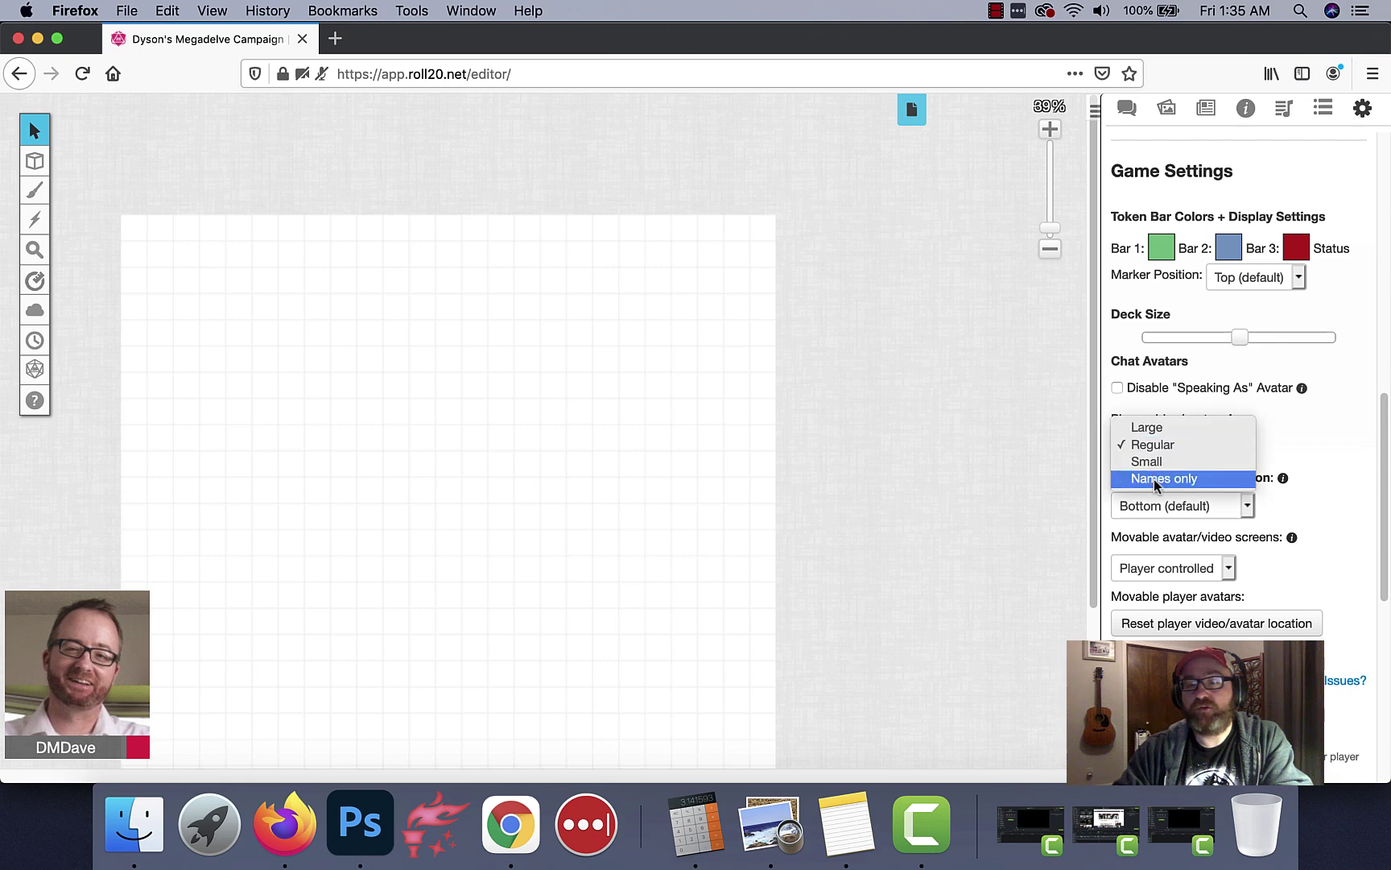
pyautogui.click(1156, 480)
pyautogui.scroll(-2, 391, 451)
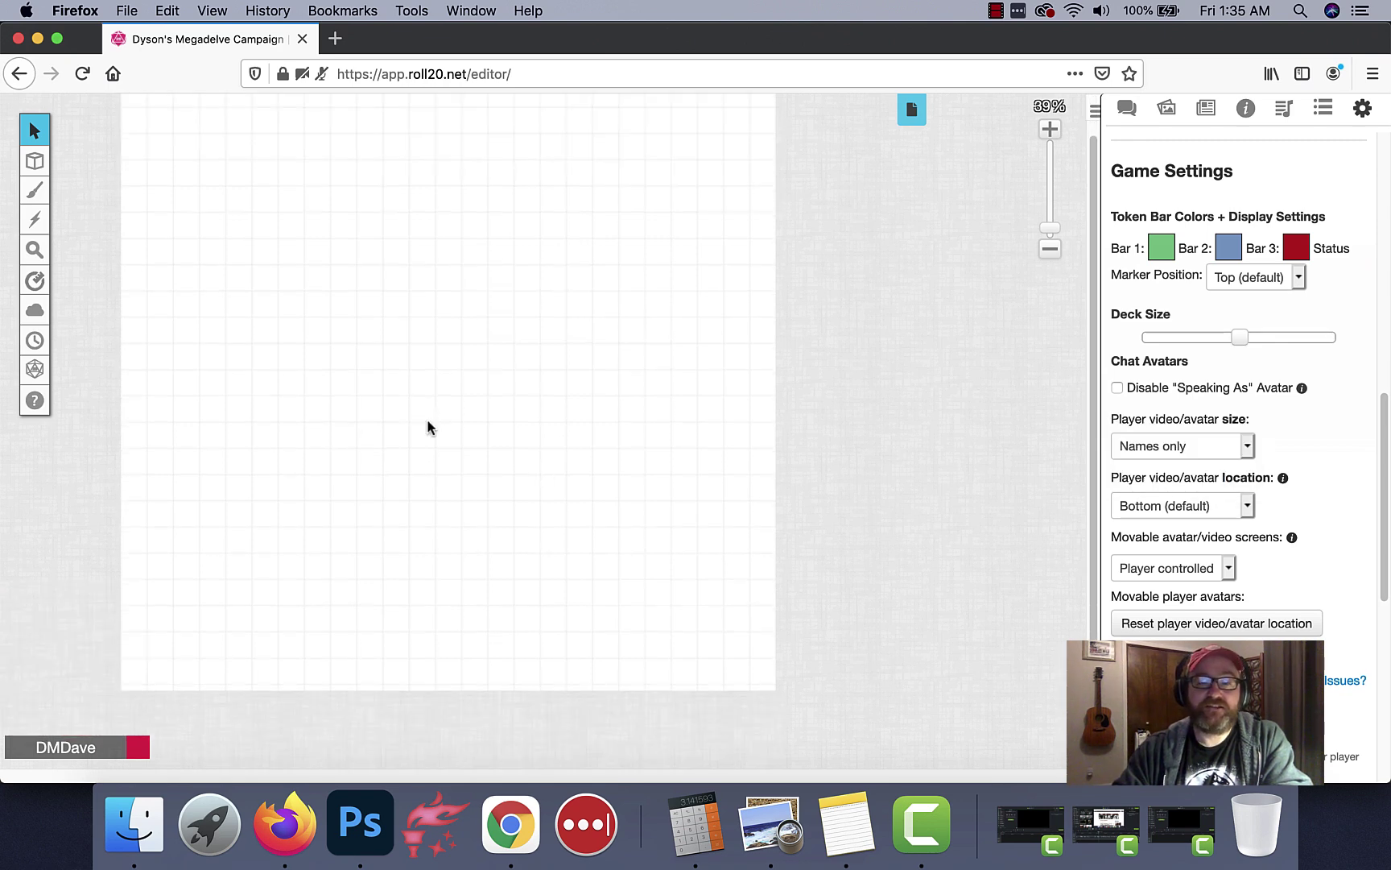
pyautogui.scroll(2, 488, 320)
pyautogui.scroll(2, 487, 358)
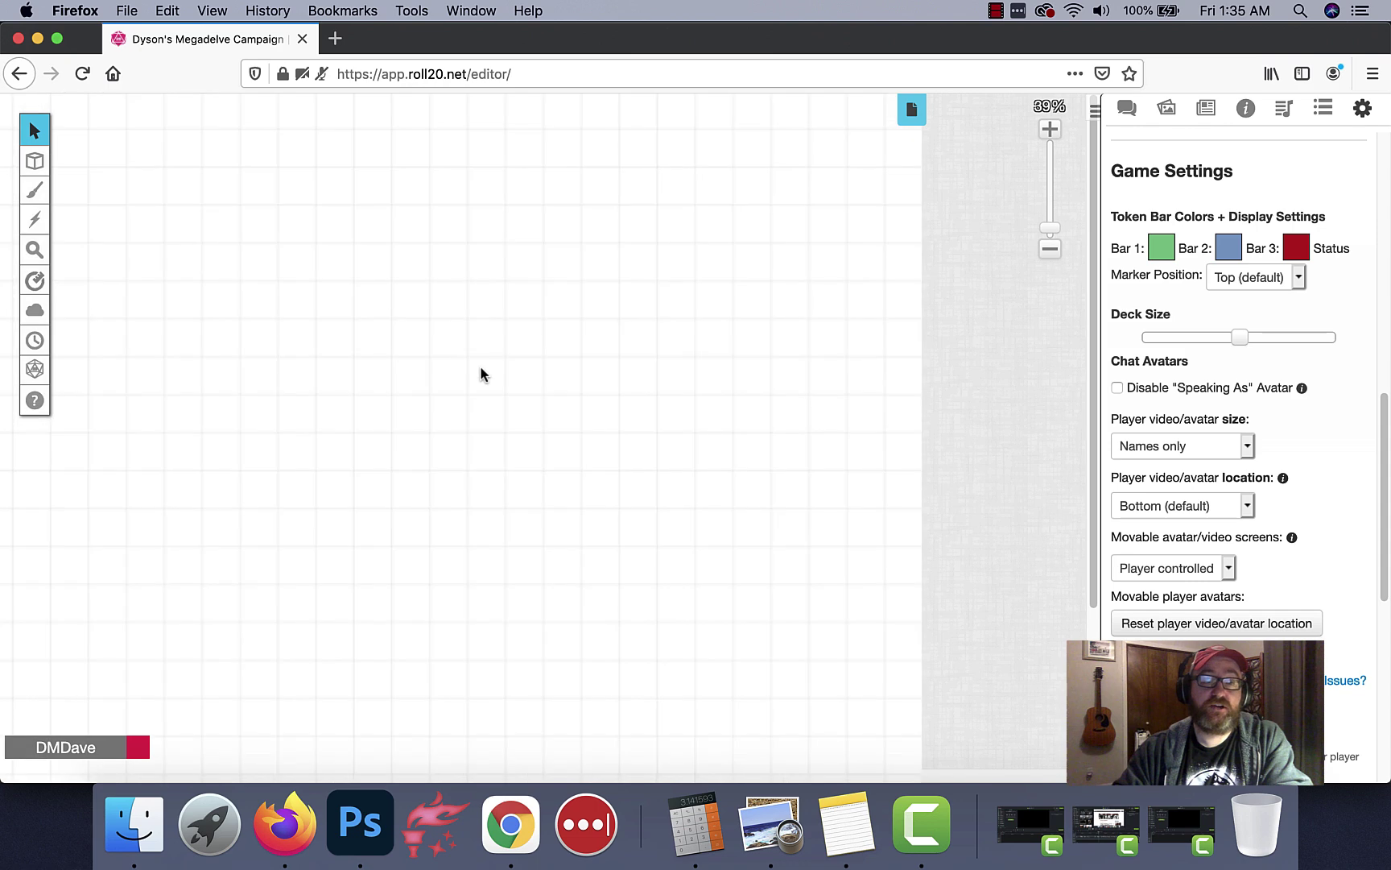
pyautogui.moveTo(481, 373); pyautogui.dragTo(481, 468)
pyautogui.scroll(-3, 494, 469)
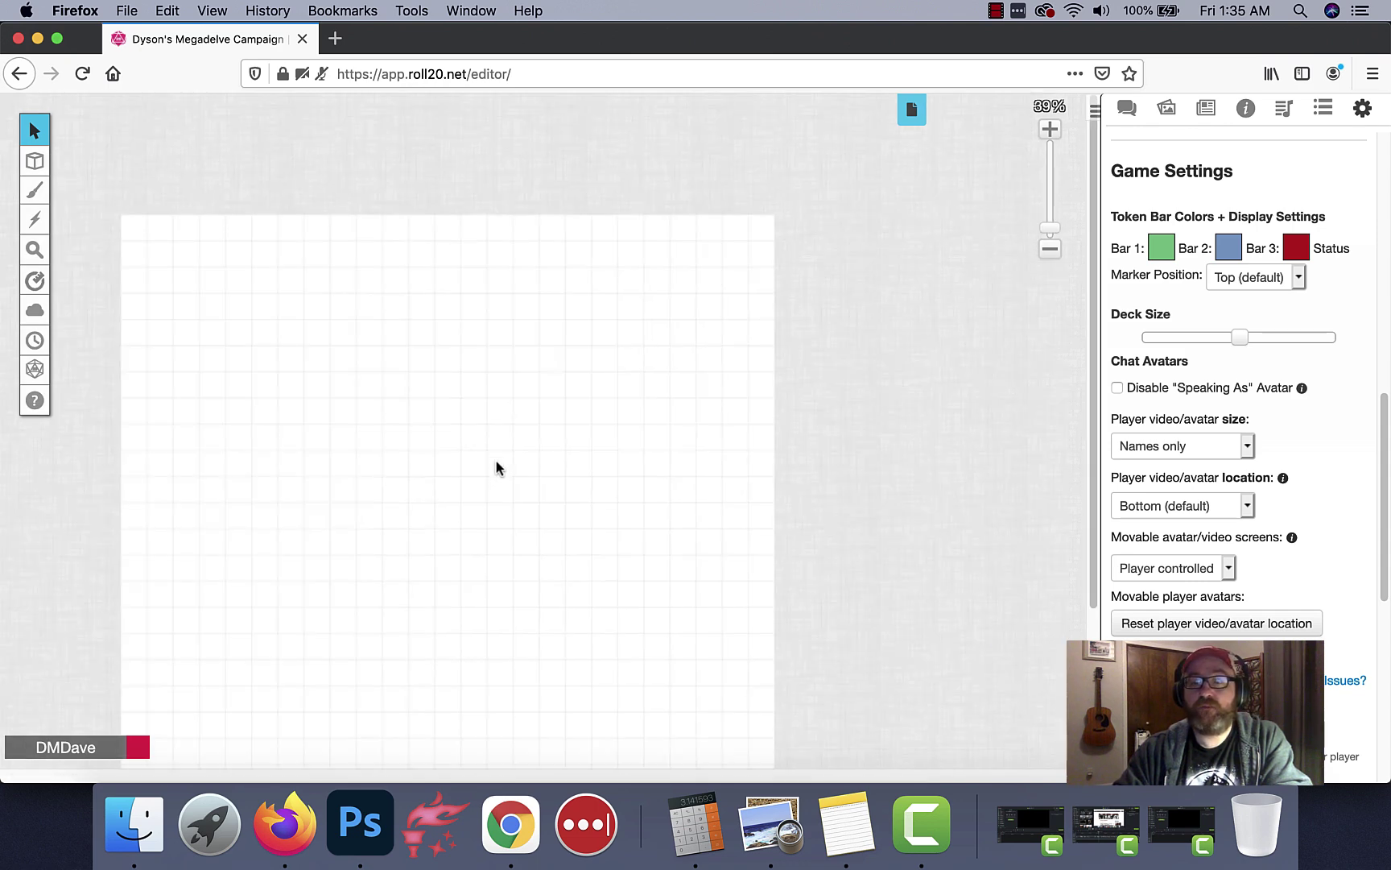
pyautogui.scroll(-2, 497, 469)
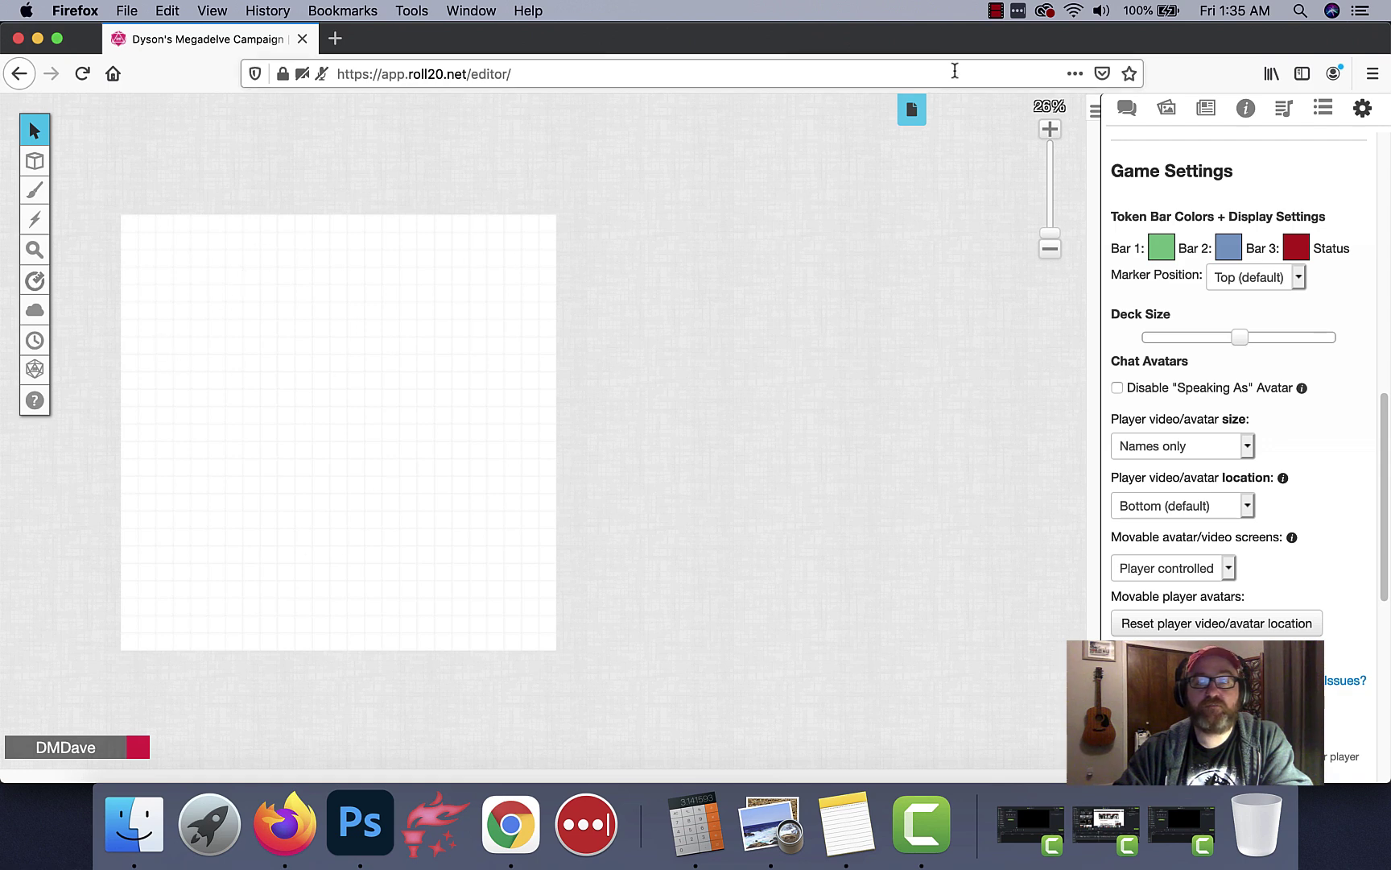
# Add a new page and rename it from Untitled to Morlock Retreat Upper
pyautogui.click(910, 118)
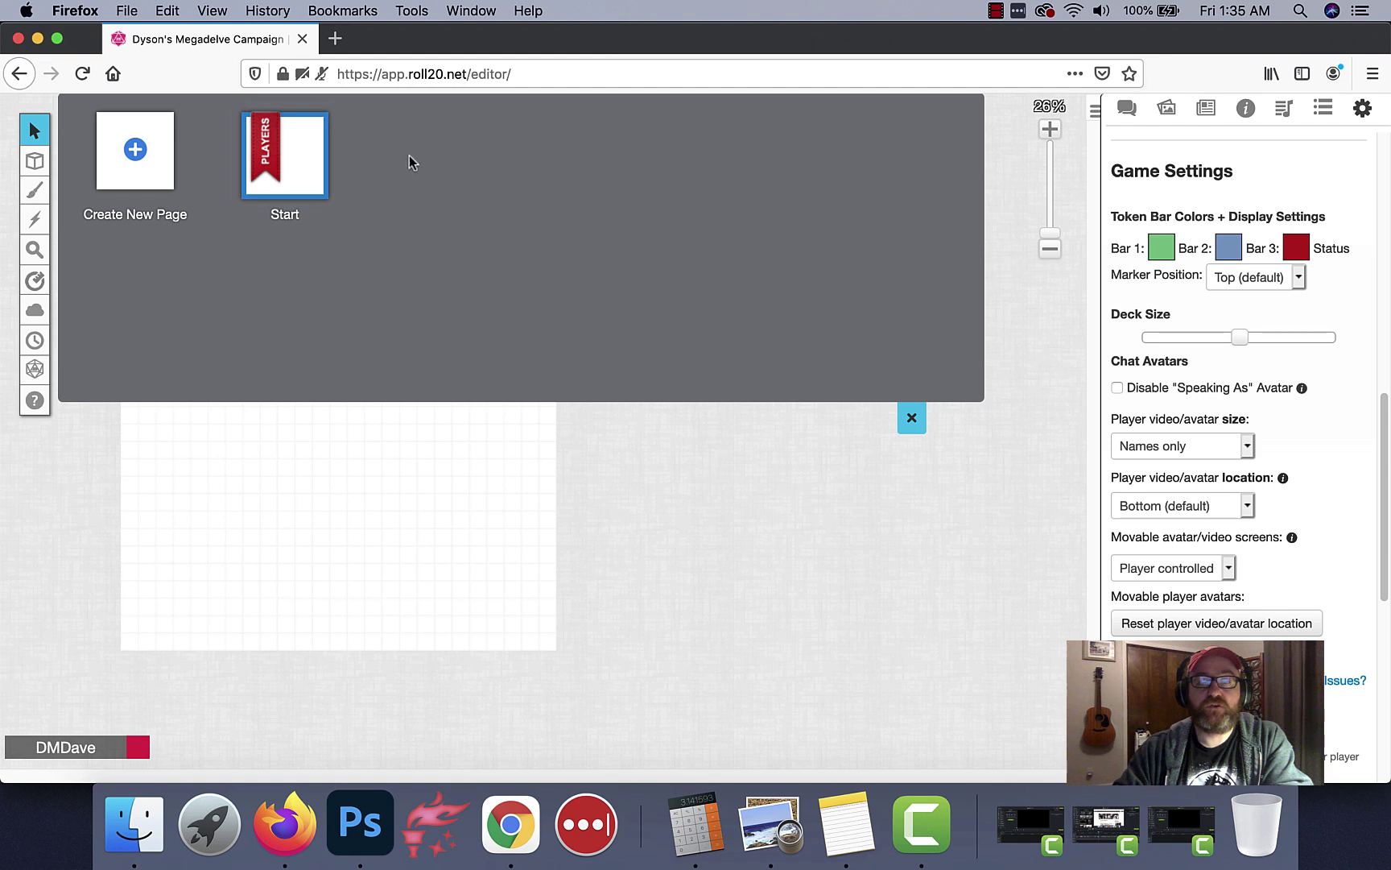
pyautogui.click(135, 149)
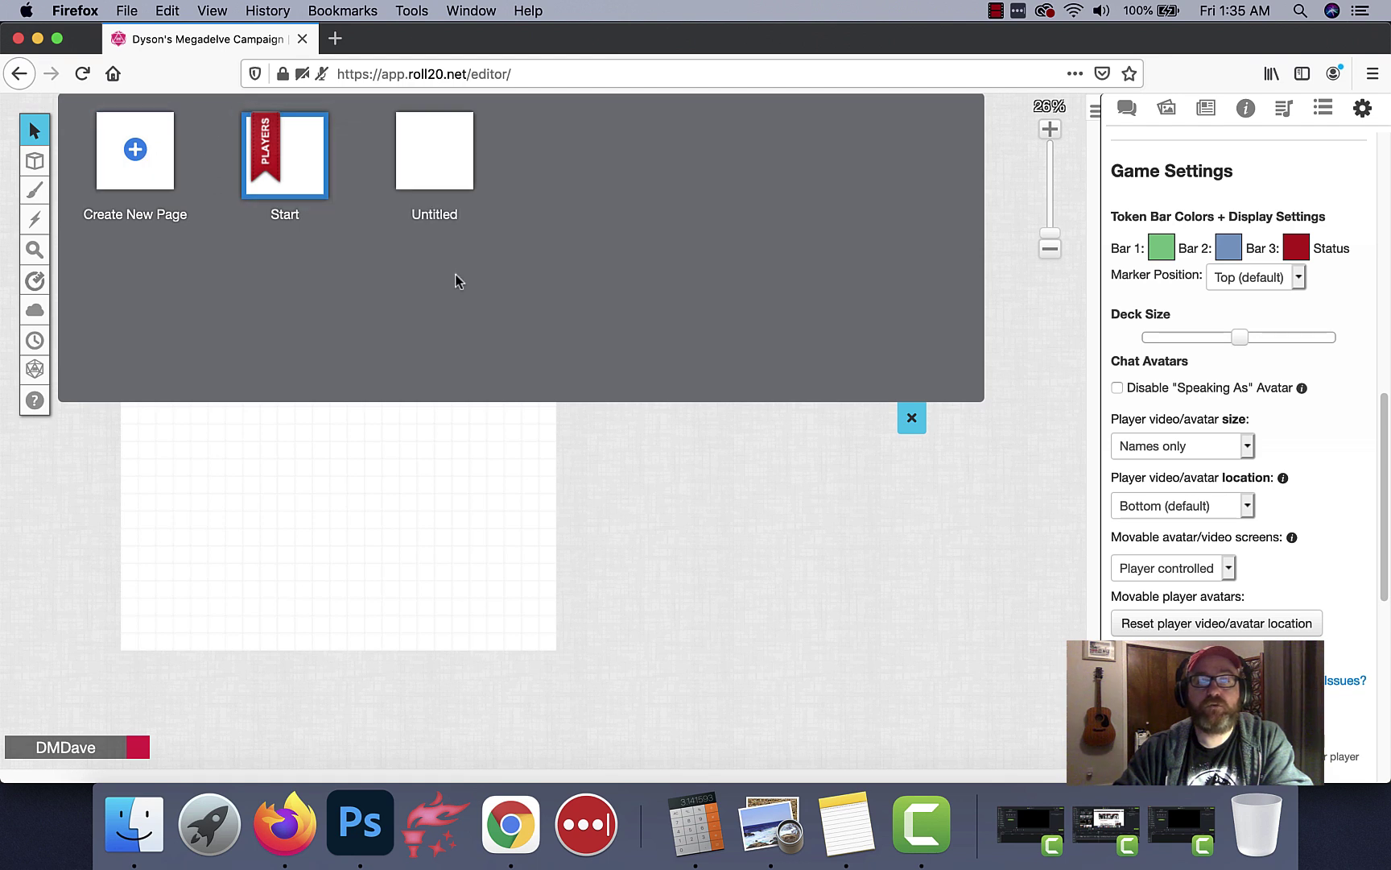
pyautogui.click(439, 215)
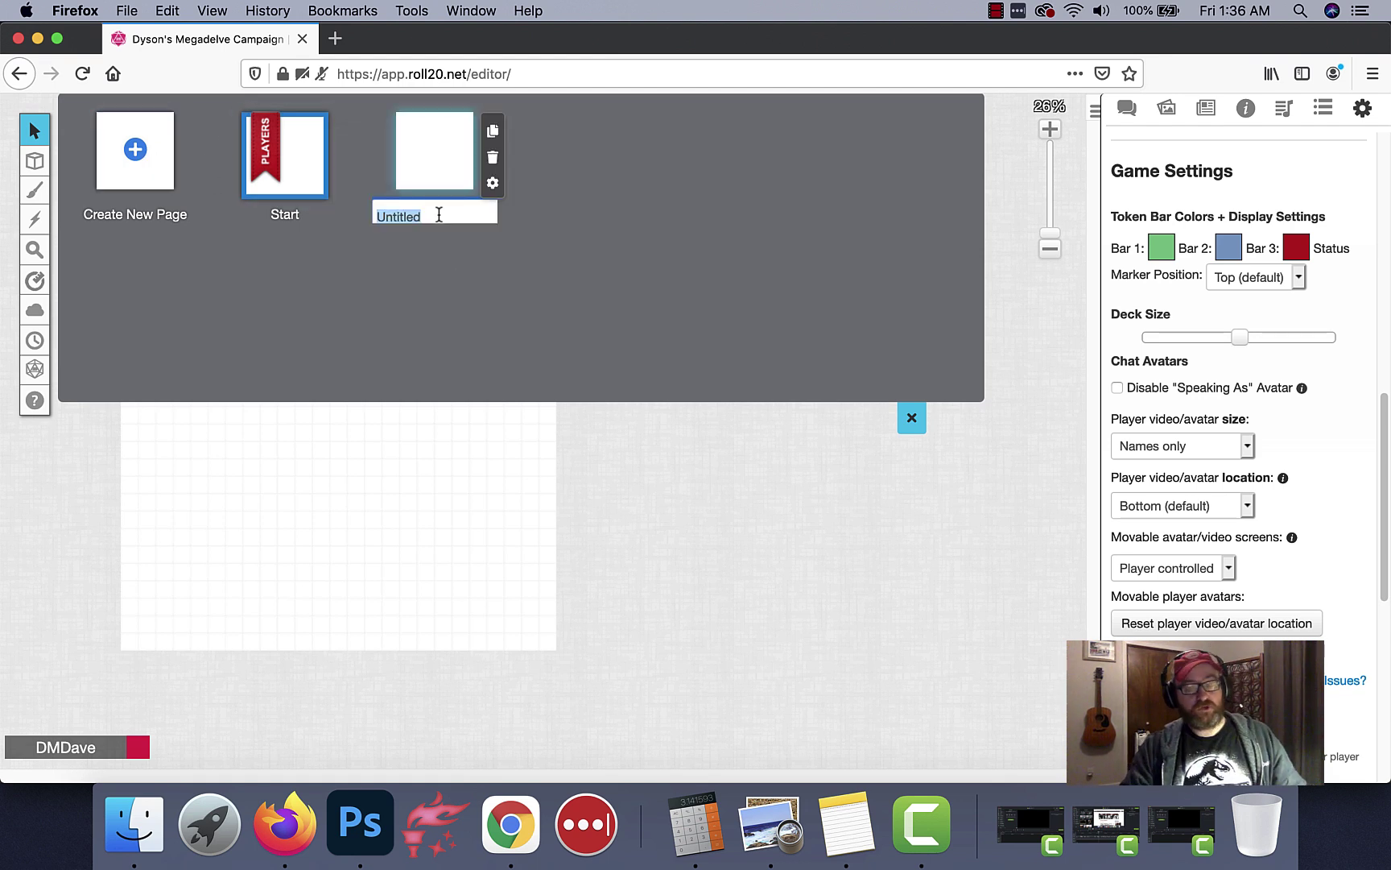
pyautogui.write('Morlock Retreat')
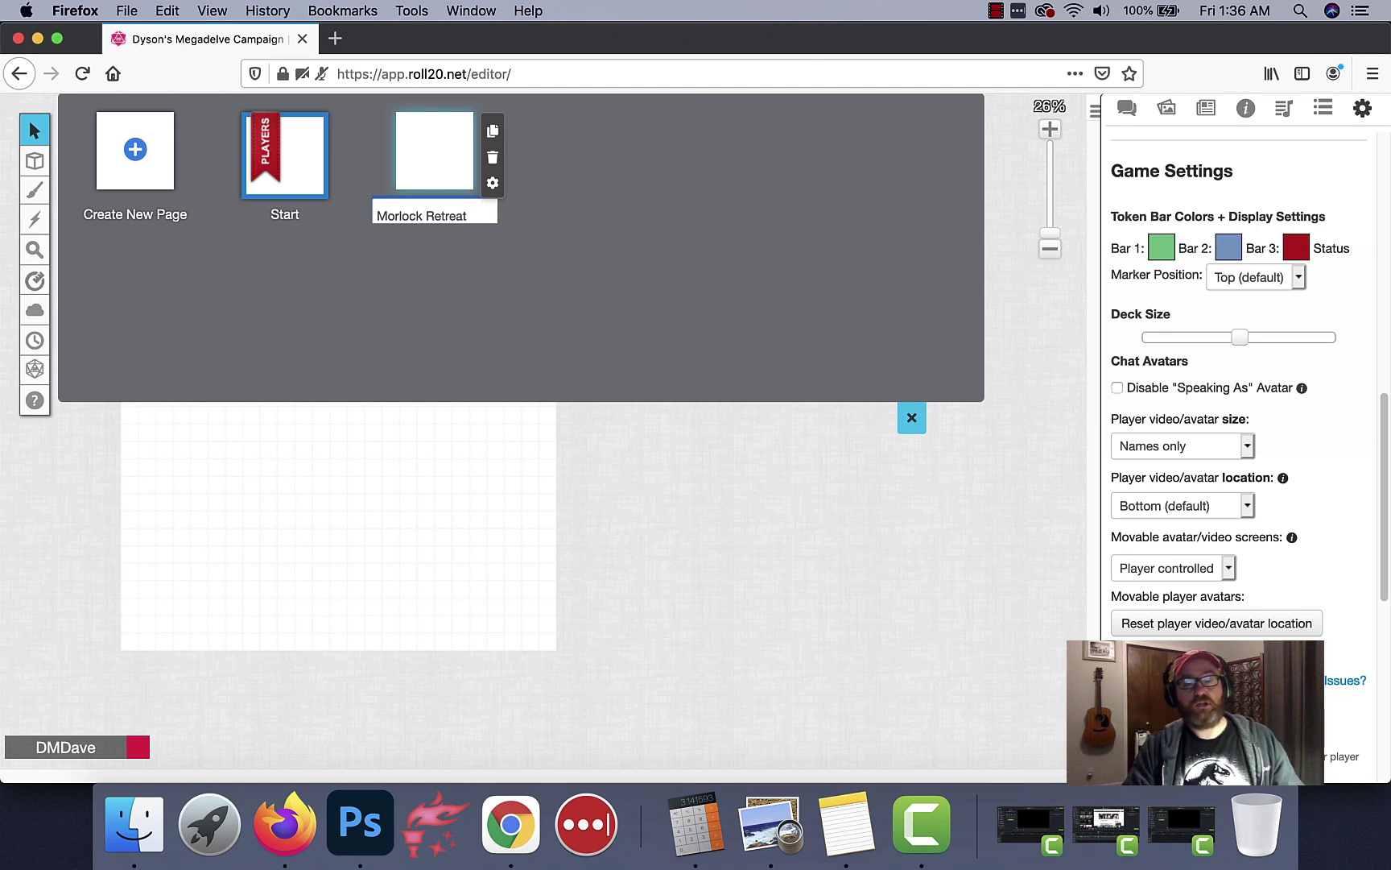
pyautogui.write(' Upper')
pyautogui.press('Return')
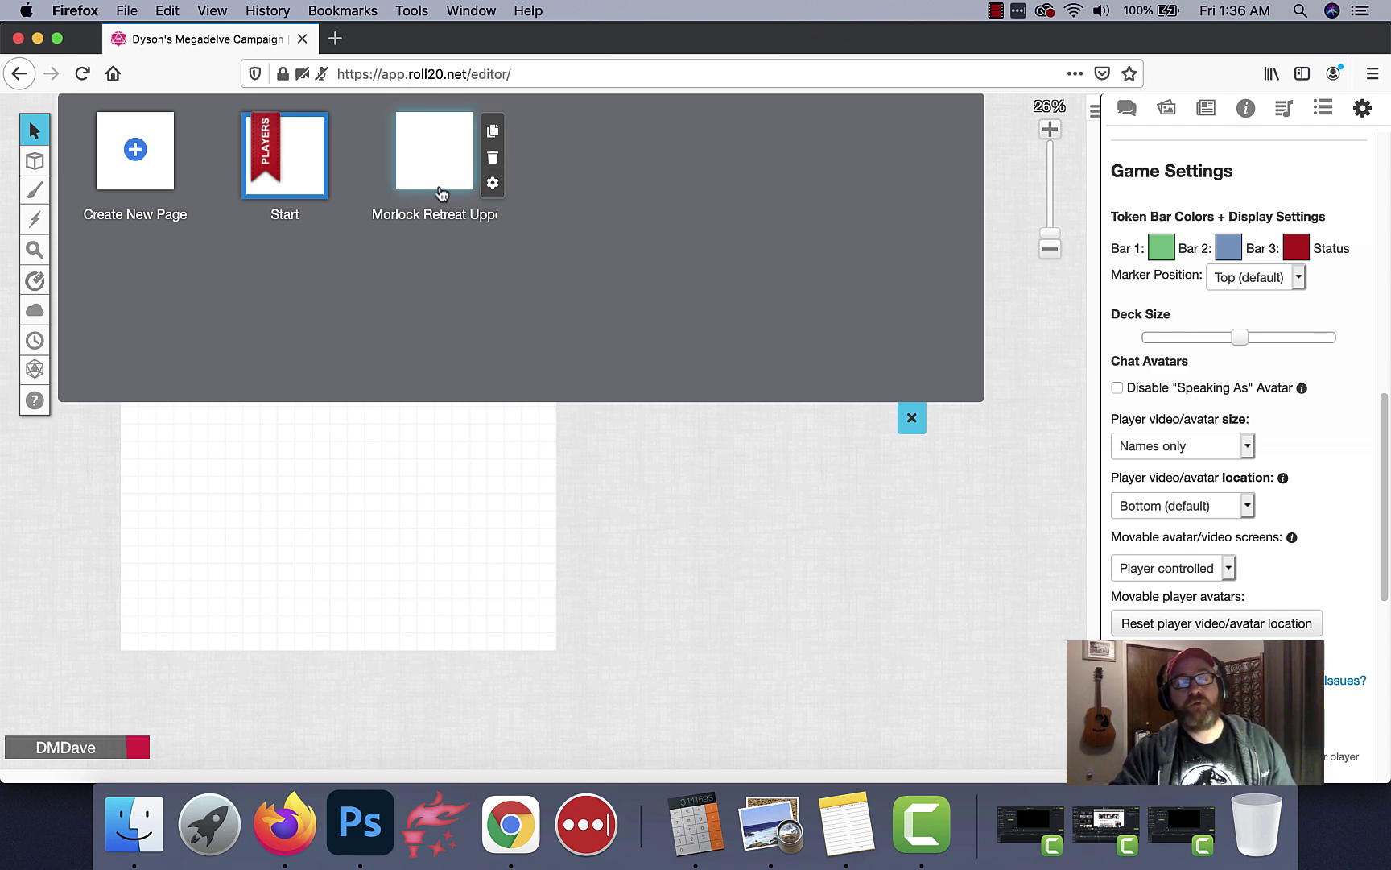
# Set the Morlock Retreat Upper page size to 49 by 38 squares
pyautogui.click(491, 182)
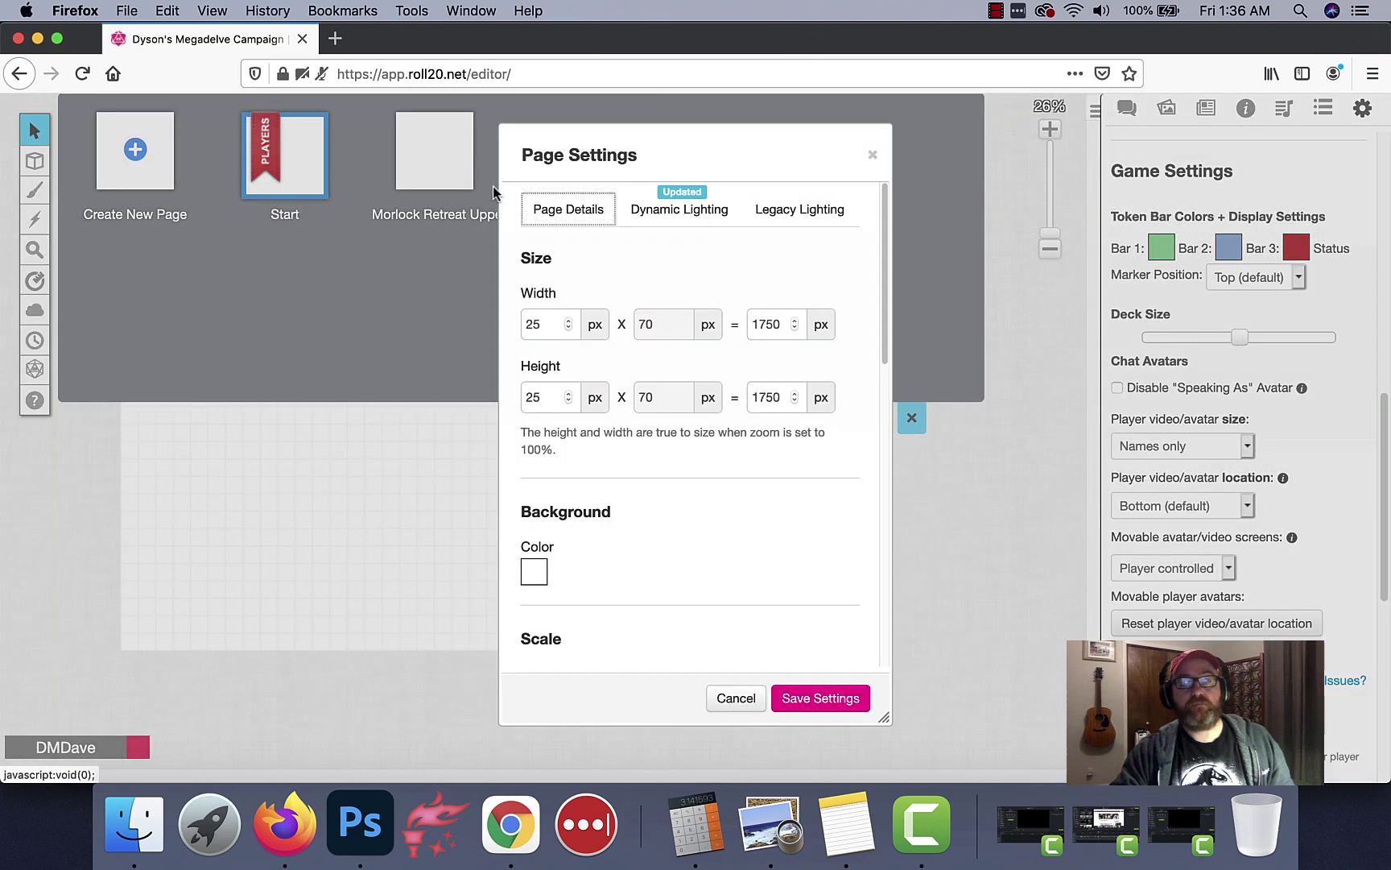
pyautogui.doubleClick(543, 324)
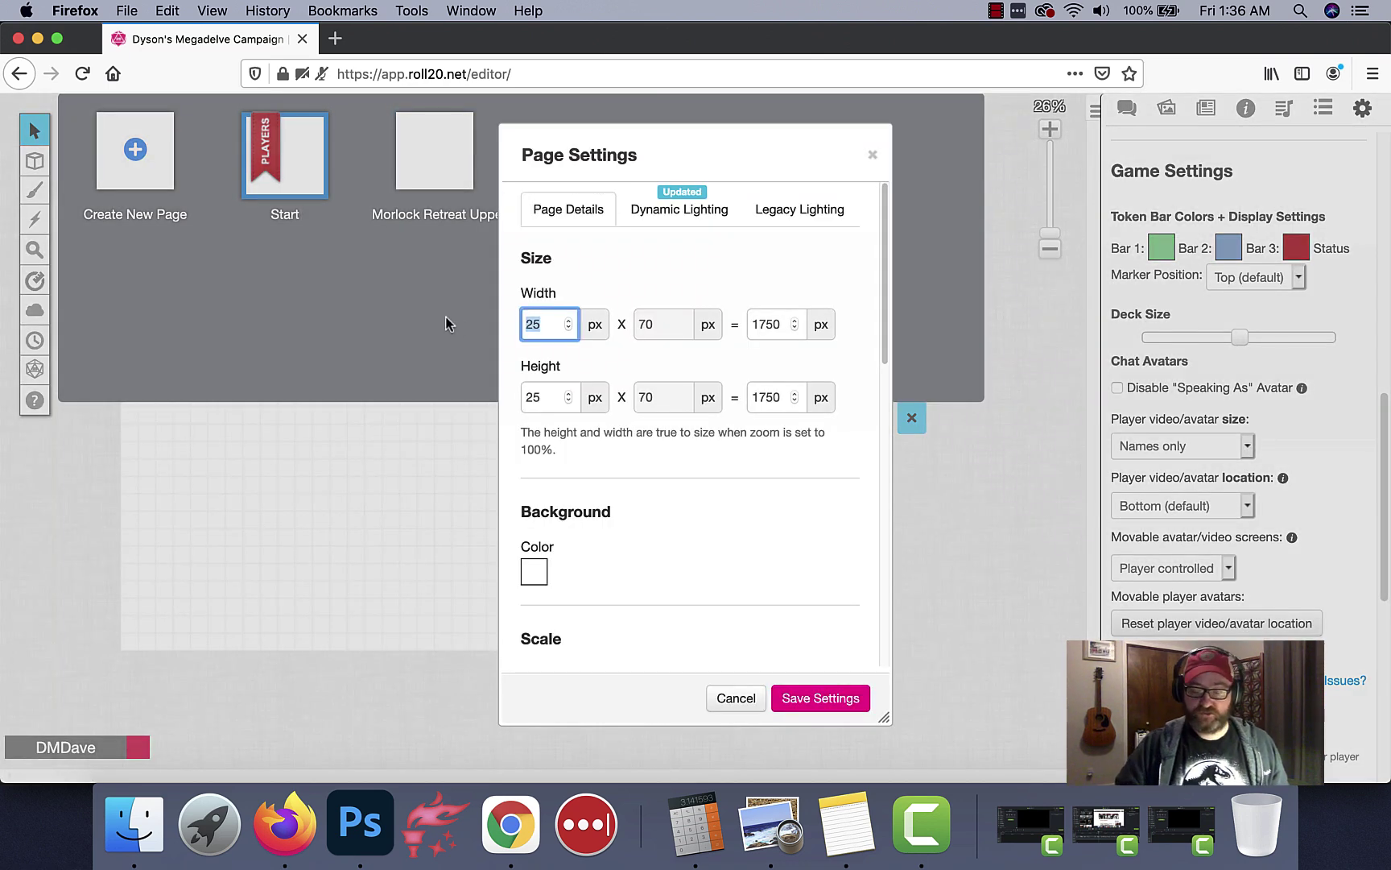
pyautogui.write('49')
pyautogui.press('Tab')
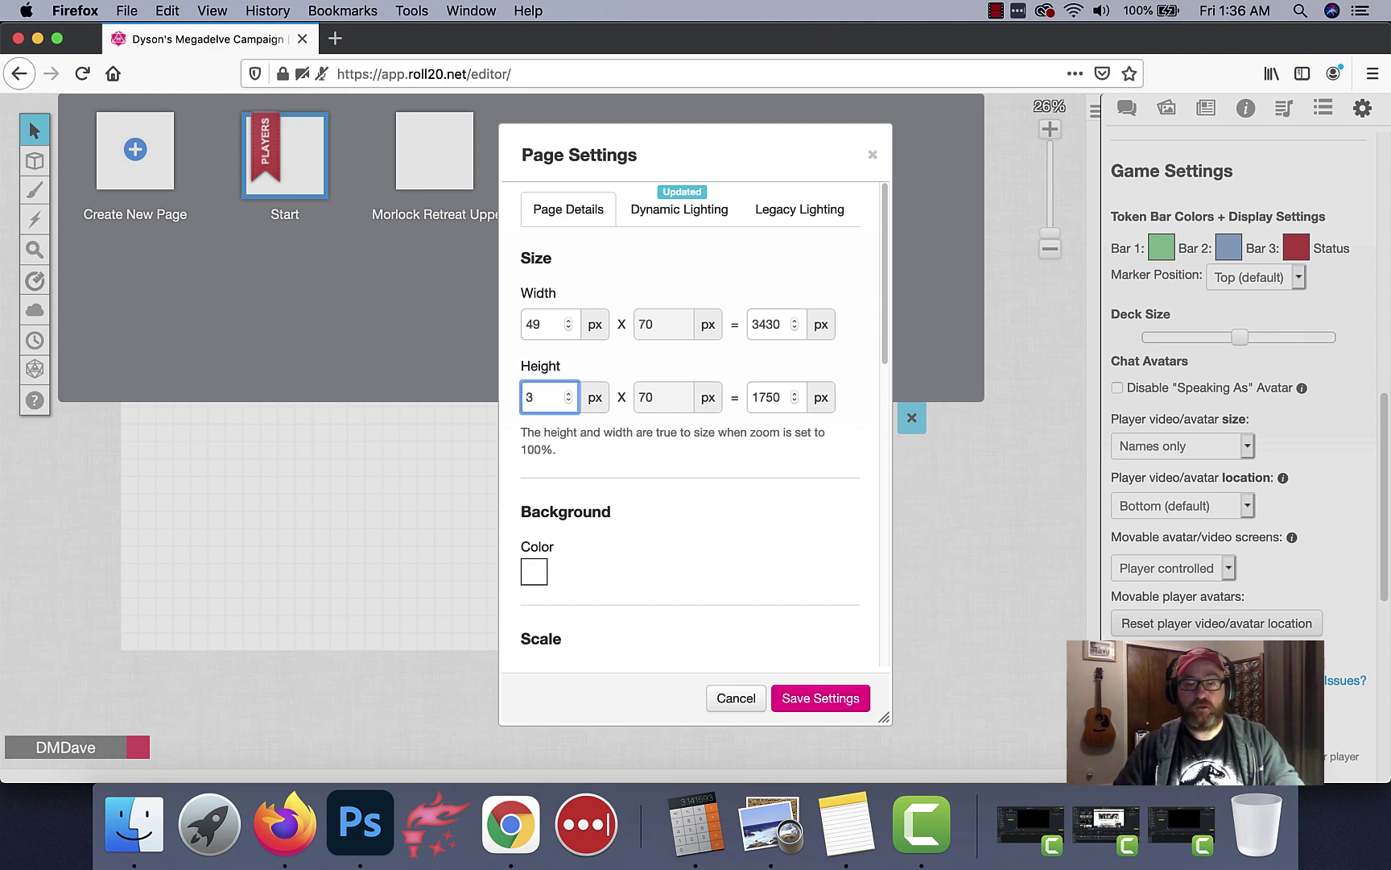
pyautogui.scroll(-5, 727, 491)
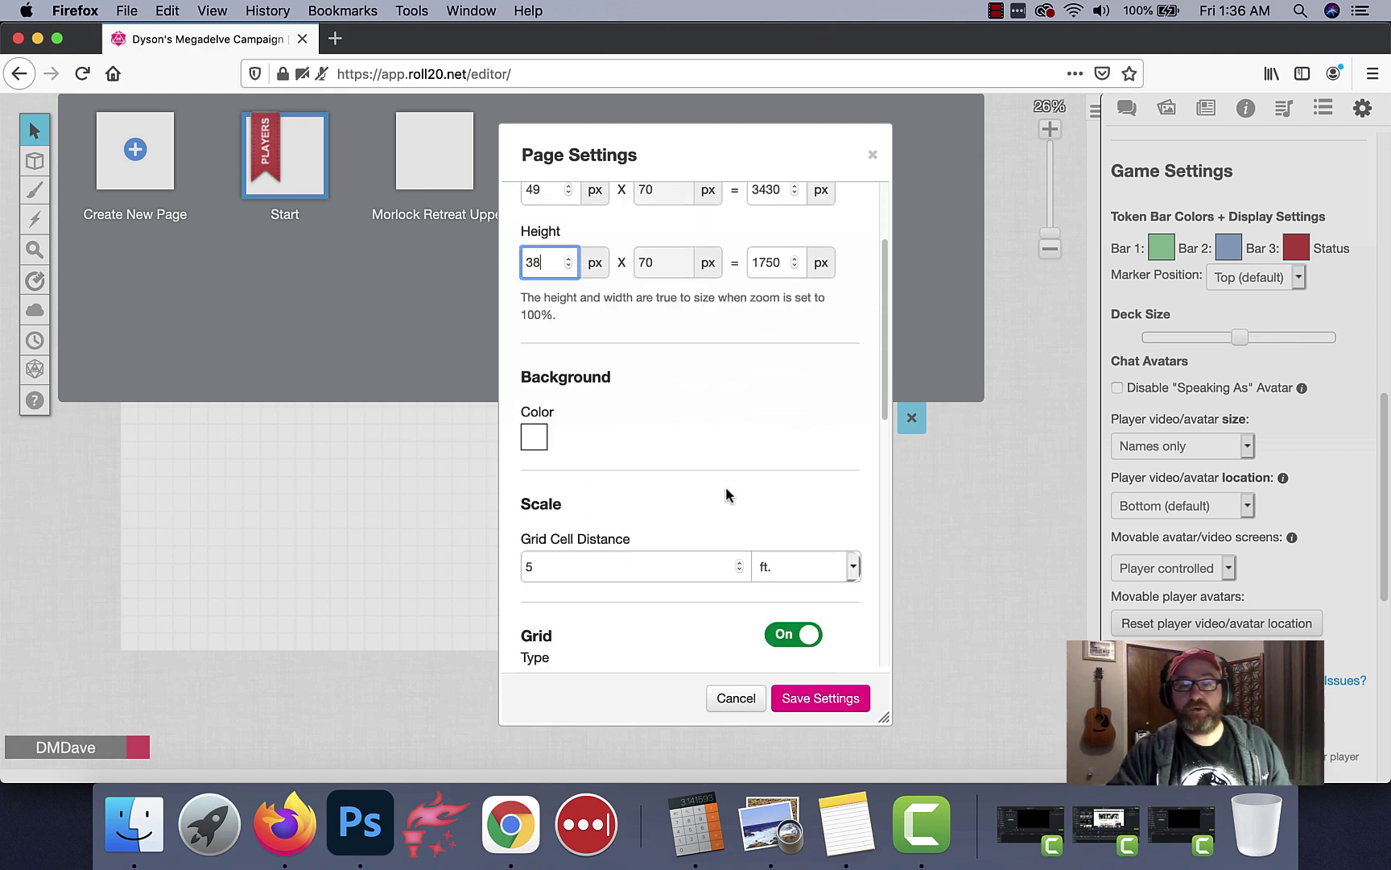
pyautogui.scroll(5, 727, 492)
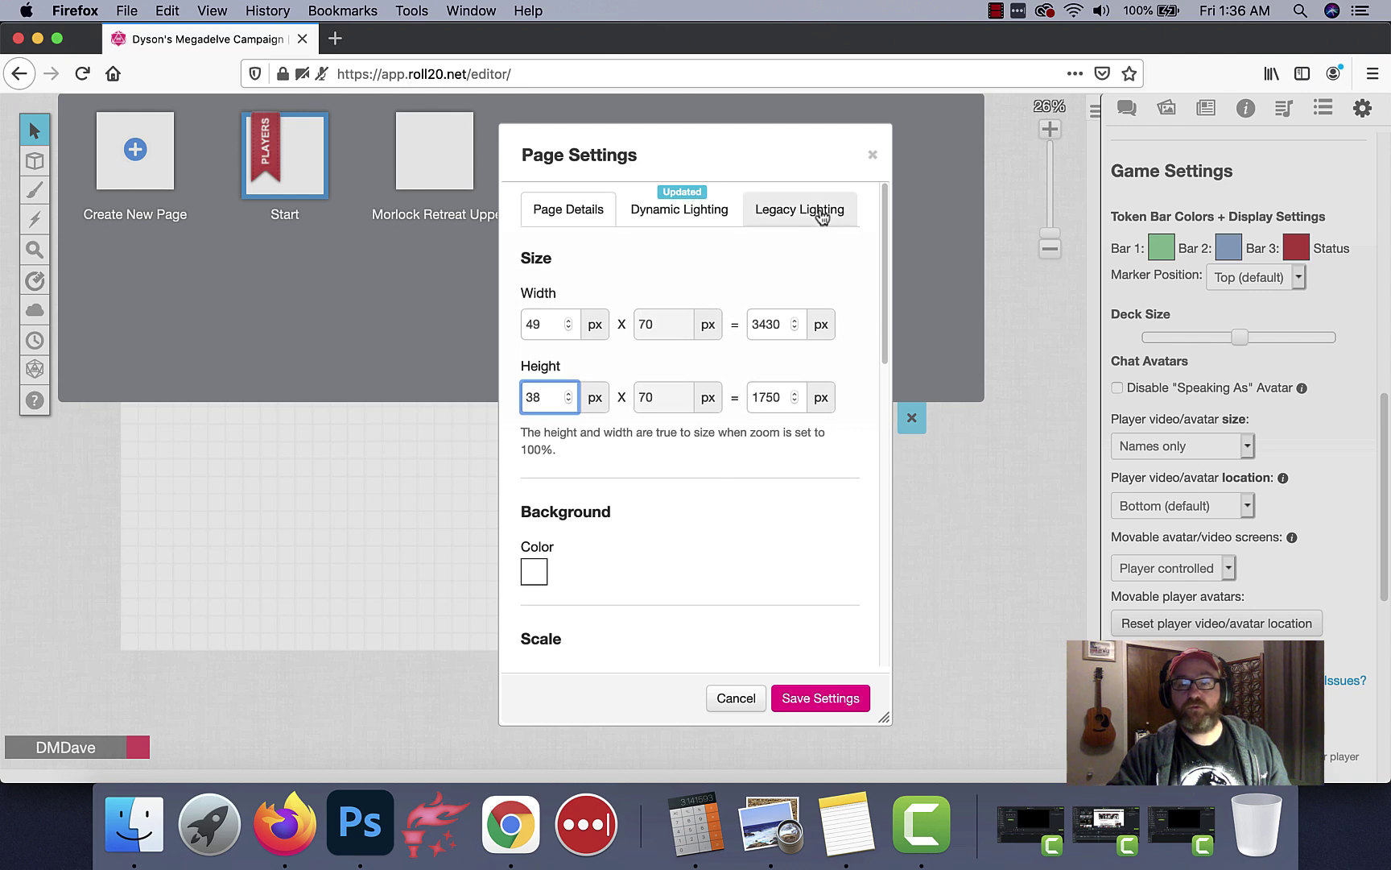
# Turn on Dynamic Lighting and Daylight Mode for the page
pyautogui.click(701, 216)
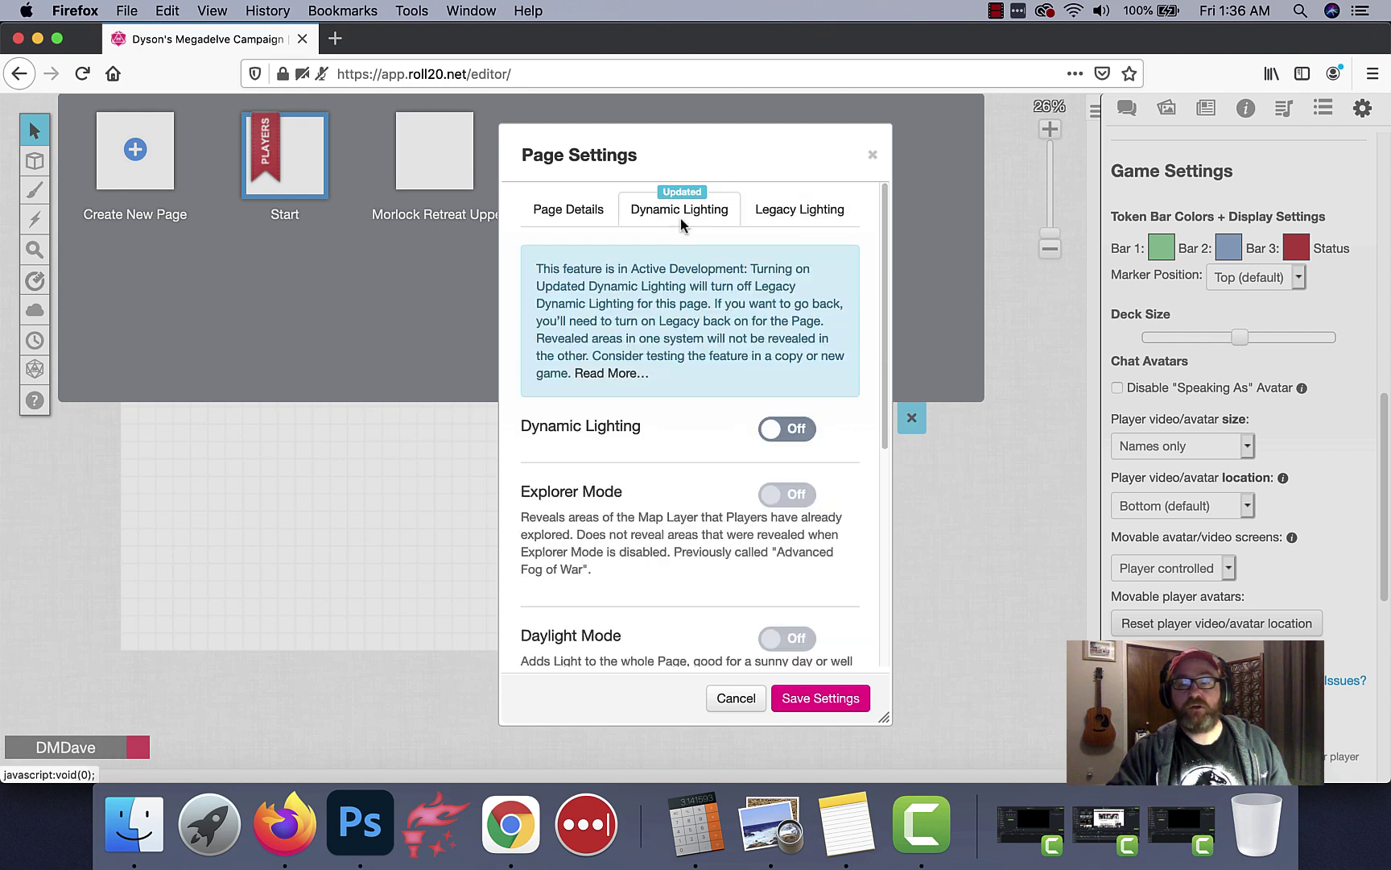
pyautogui.click(785, 429)
pyautogui.scroll(-4, 675, 505)
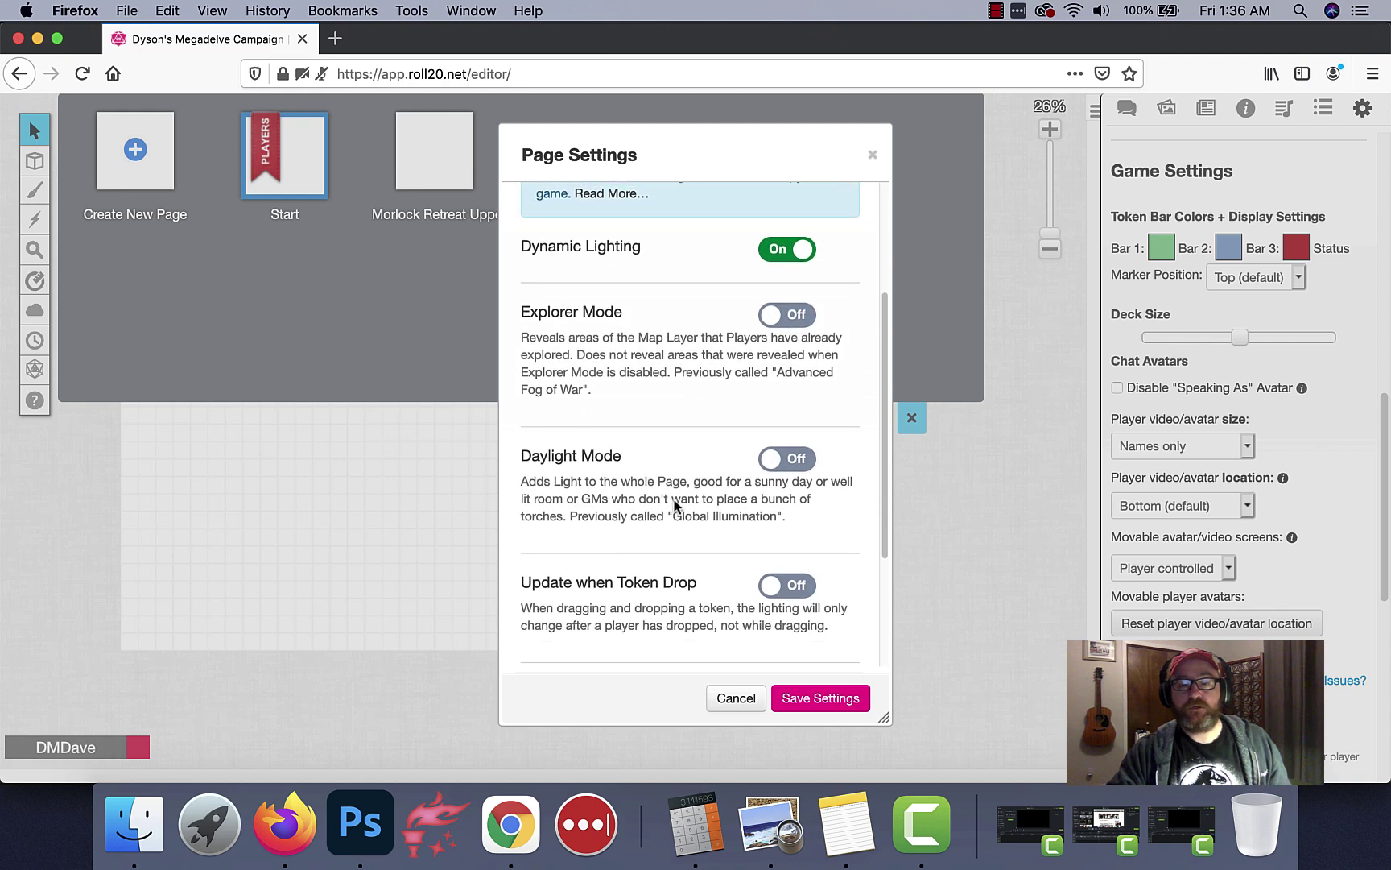
pyautogui.scroll(-1, 674, 505)
pyautogui.scroll(5, 674, 505)
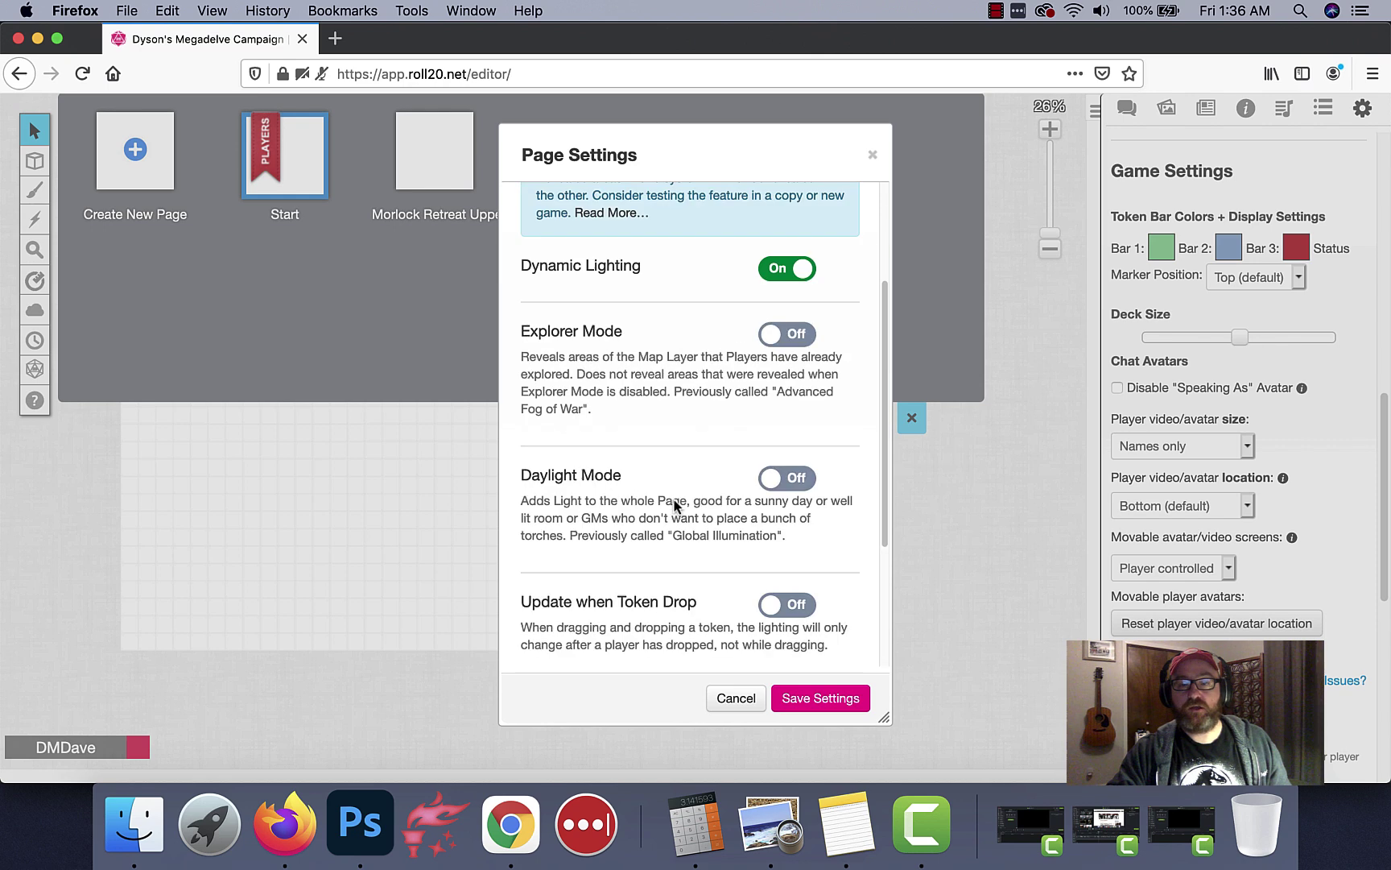
pyautogui.scroll(-5, 652, 453)
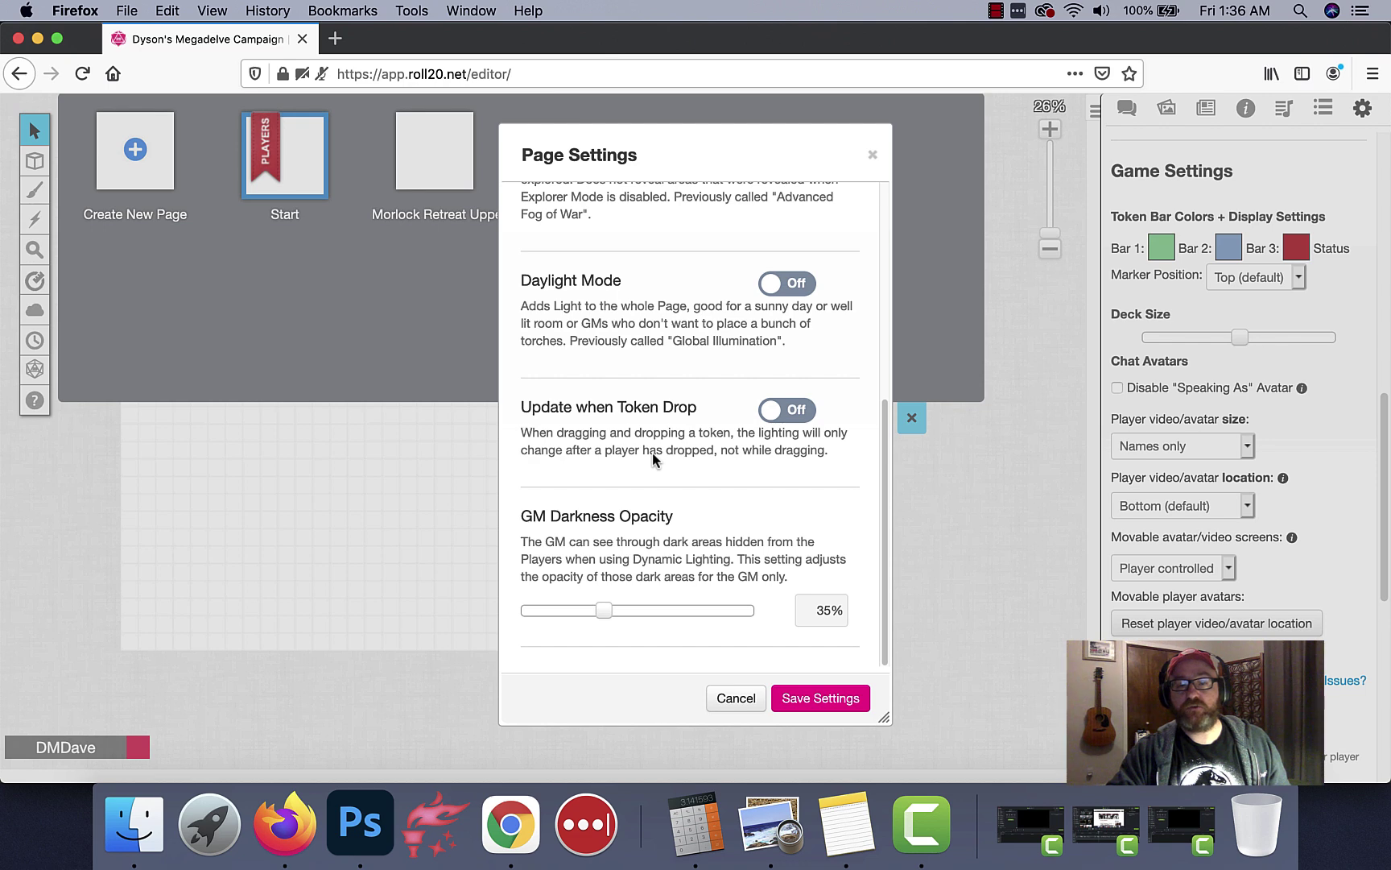
pyautogui.scroll(2, 653, 458)
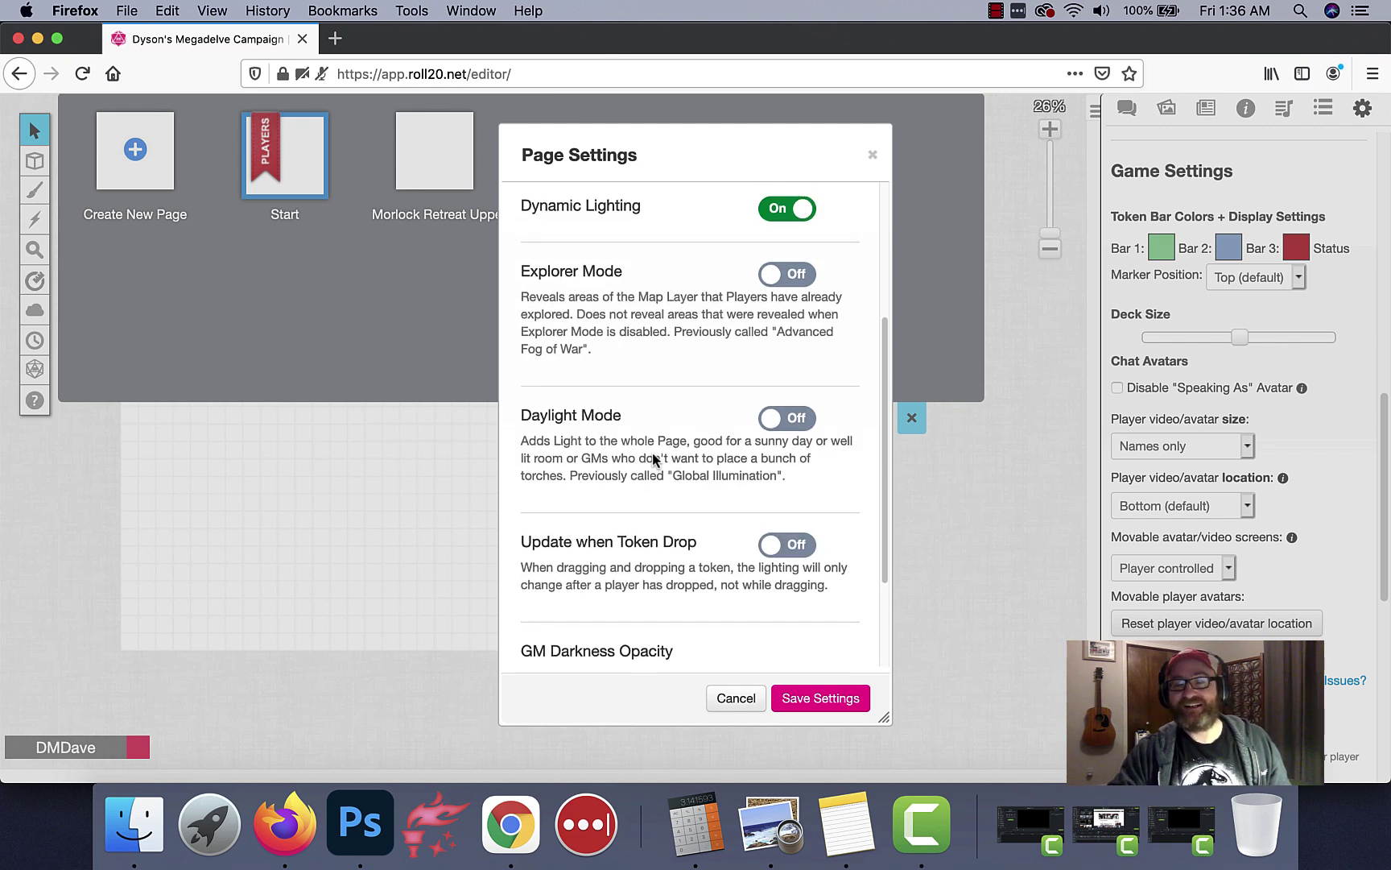
pyautogui.click(793, 420)
pyautogui.scroll(3, 641, 481)
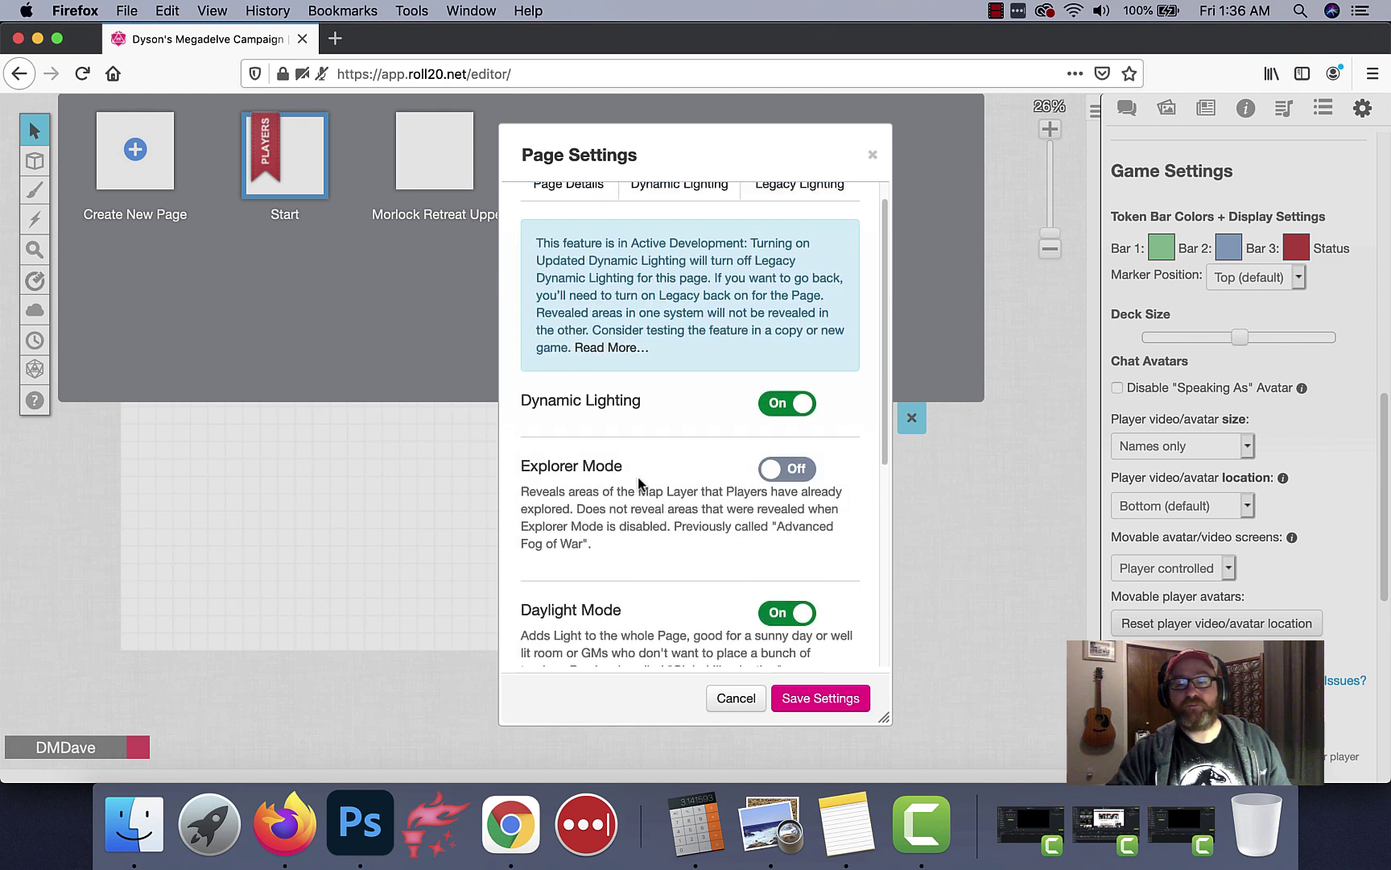
# Enable Barriers Restrict Movement and save the page settings
pyautogui.click(552, 212)
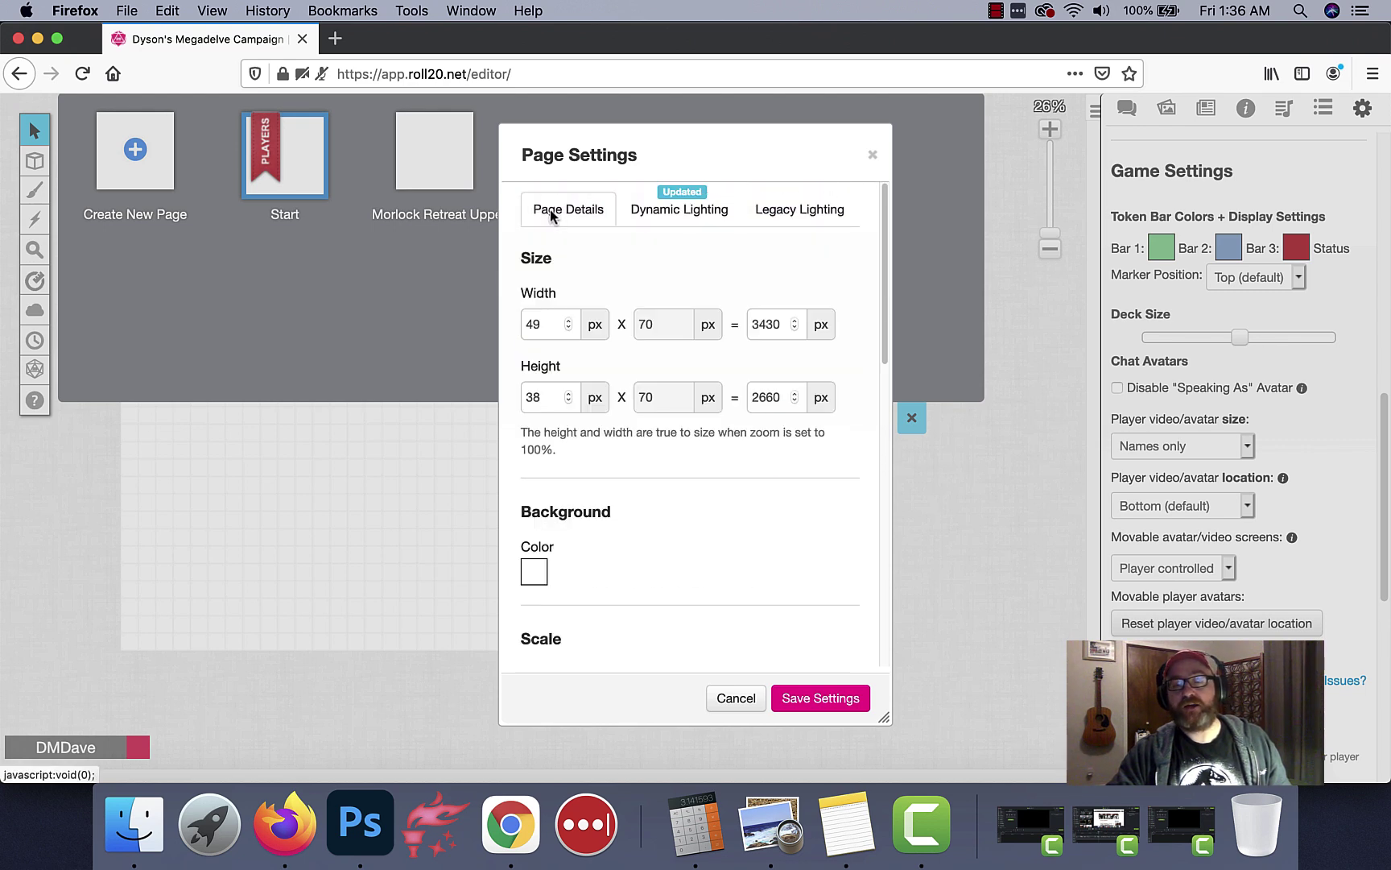
pyautogui.scroll(-6, 642, 438)
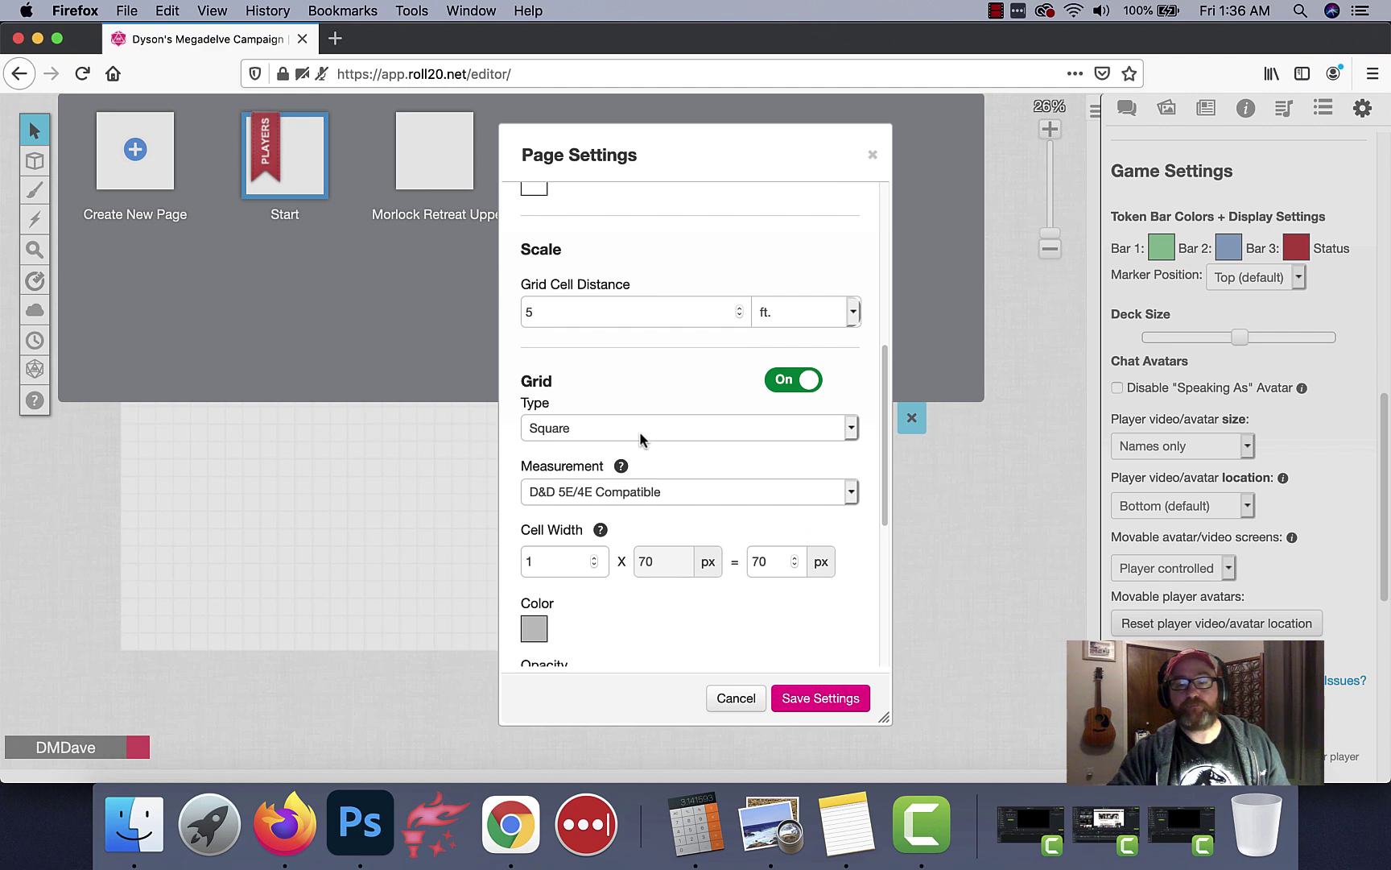
pyautogui.scroll(6, 642, 438)
pyautogui.scroll(-5, 641, 438)
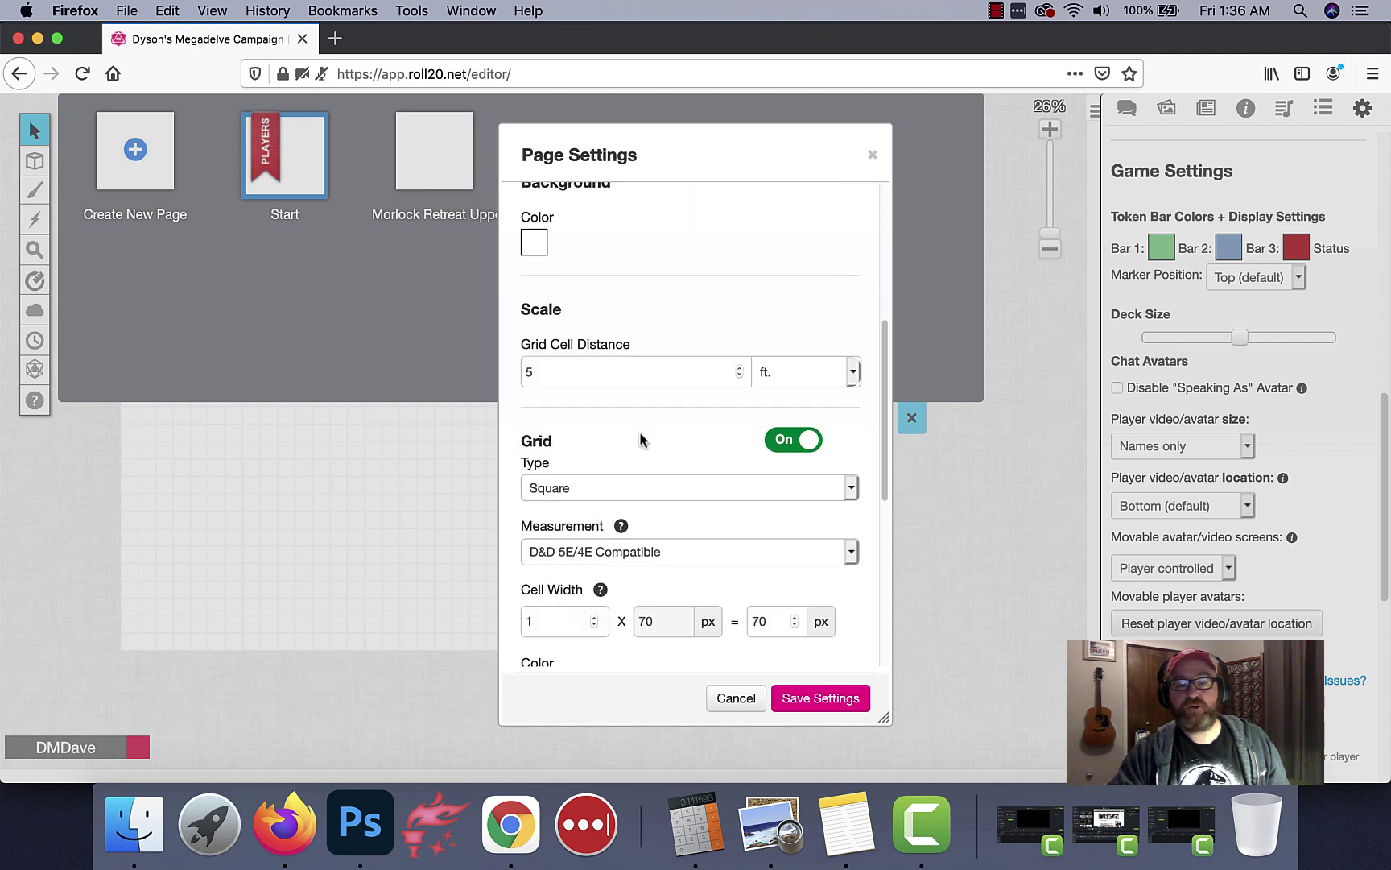
pyautogui.scroll(-1, 637, 437)
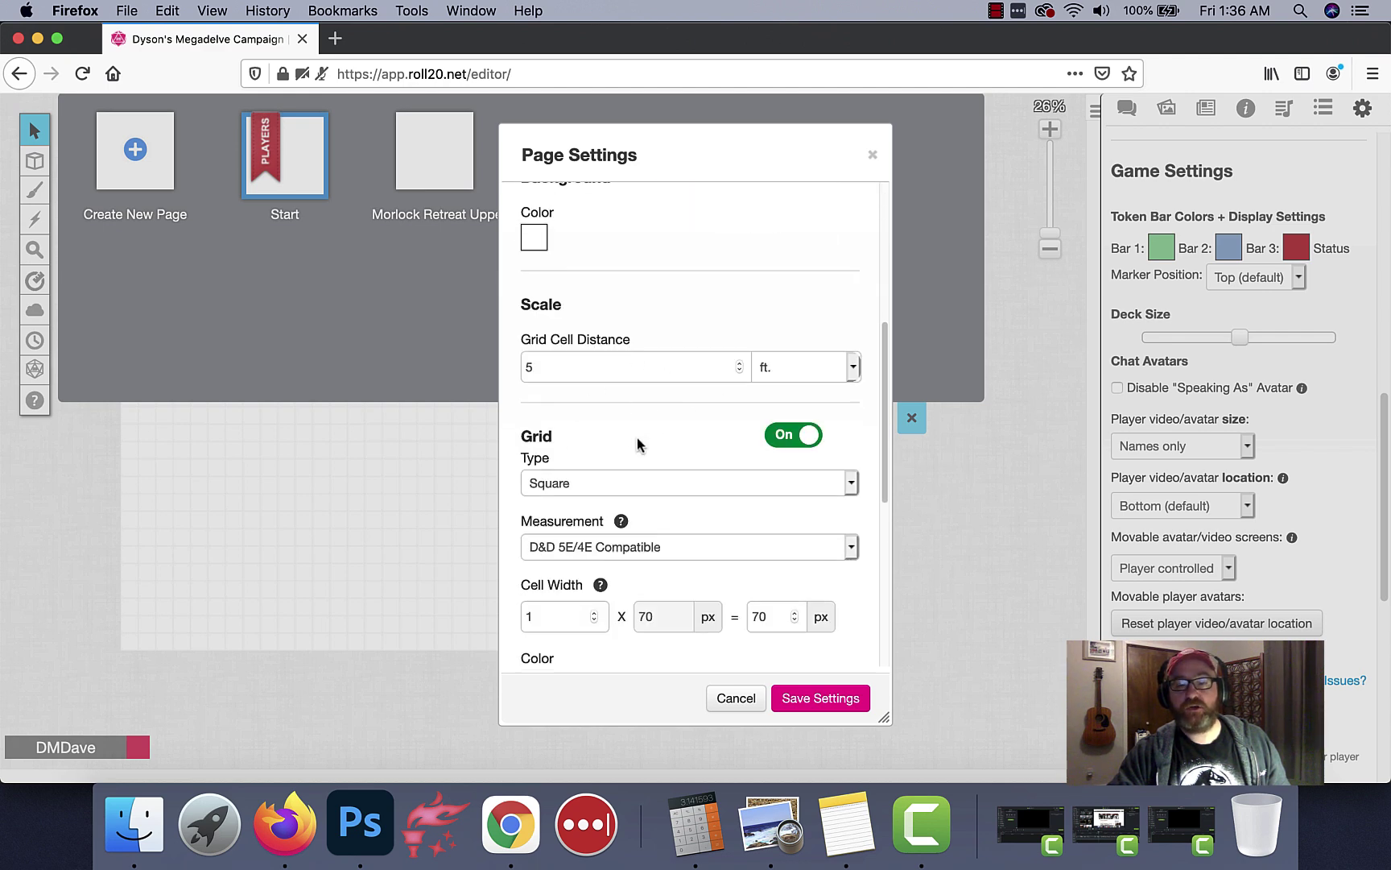
pyautogui.scroll(-2, 644, 475)
pyautogui.scroll(-1, 643, 482)
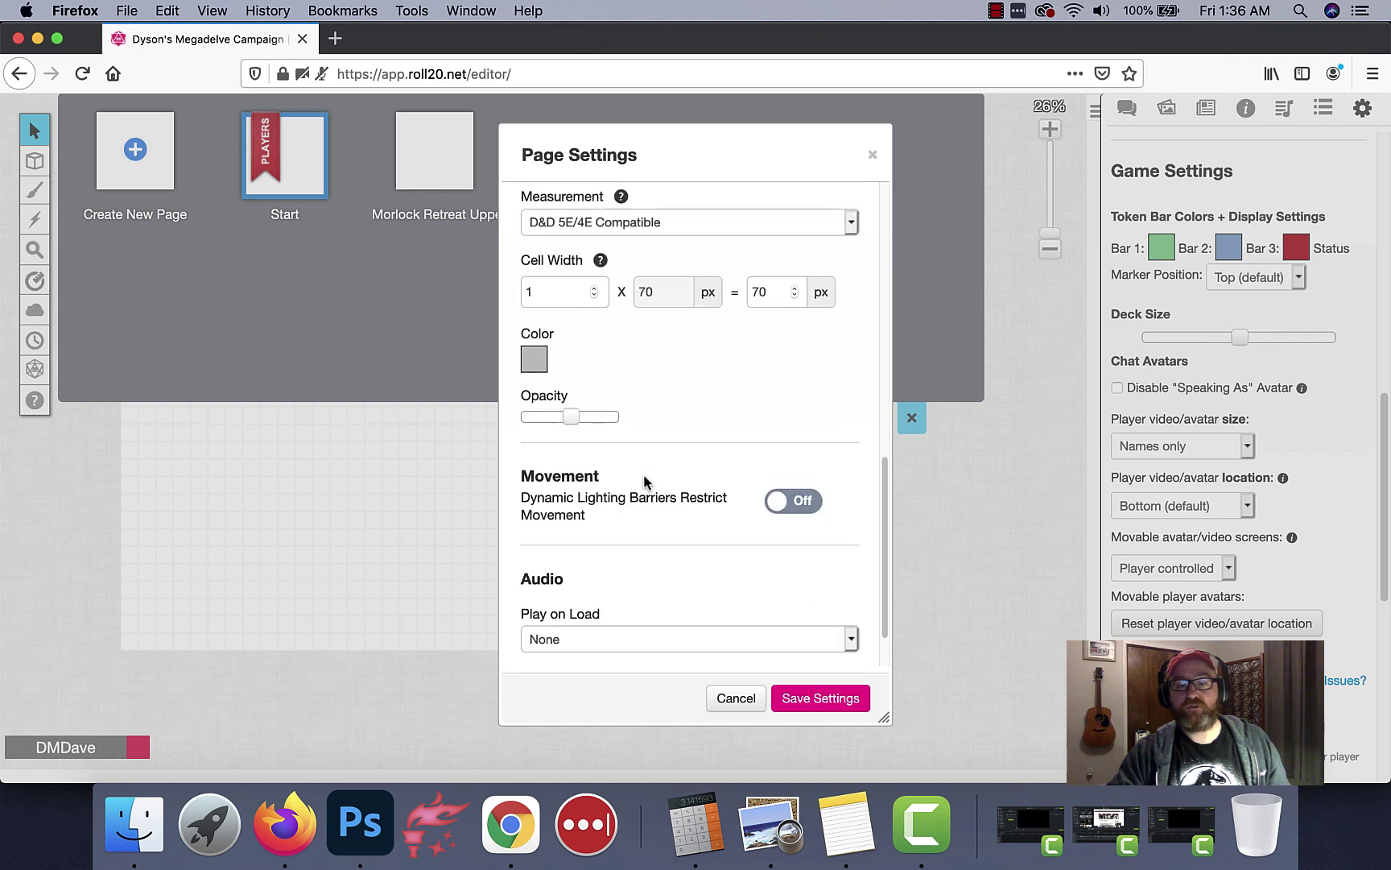
pyautogui.scroll(-1, 644, 481)
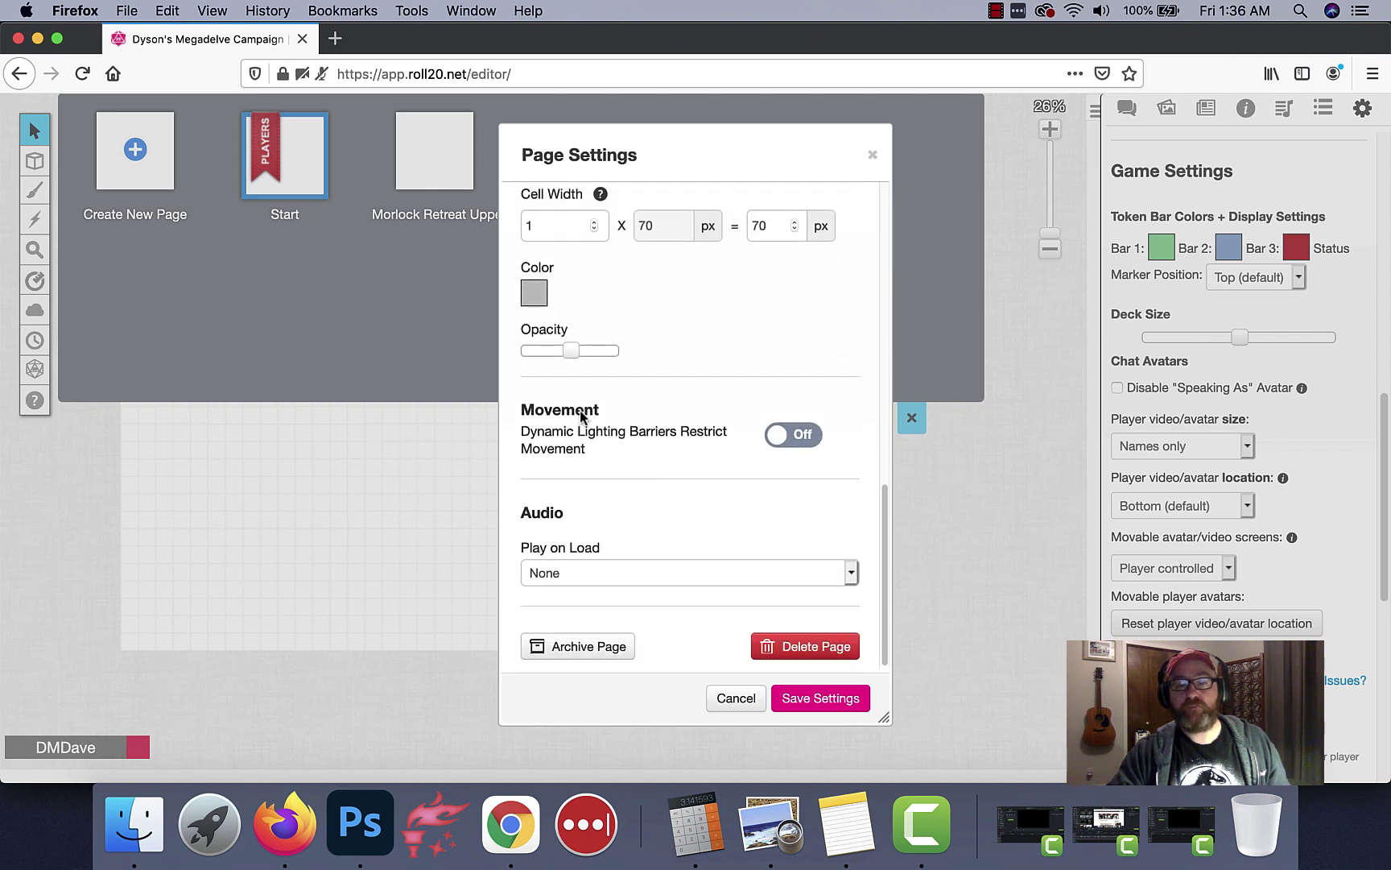
pyautogui.click(802, 435)
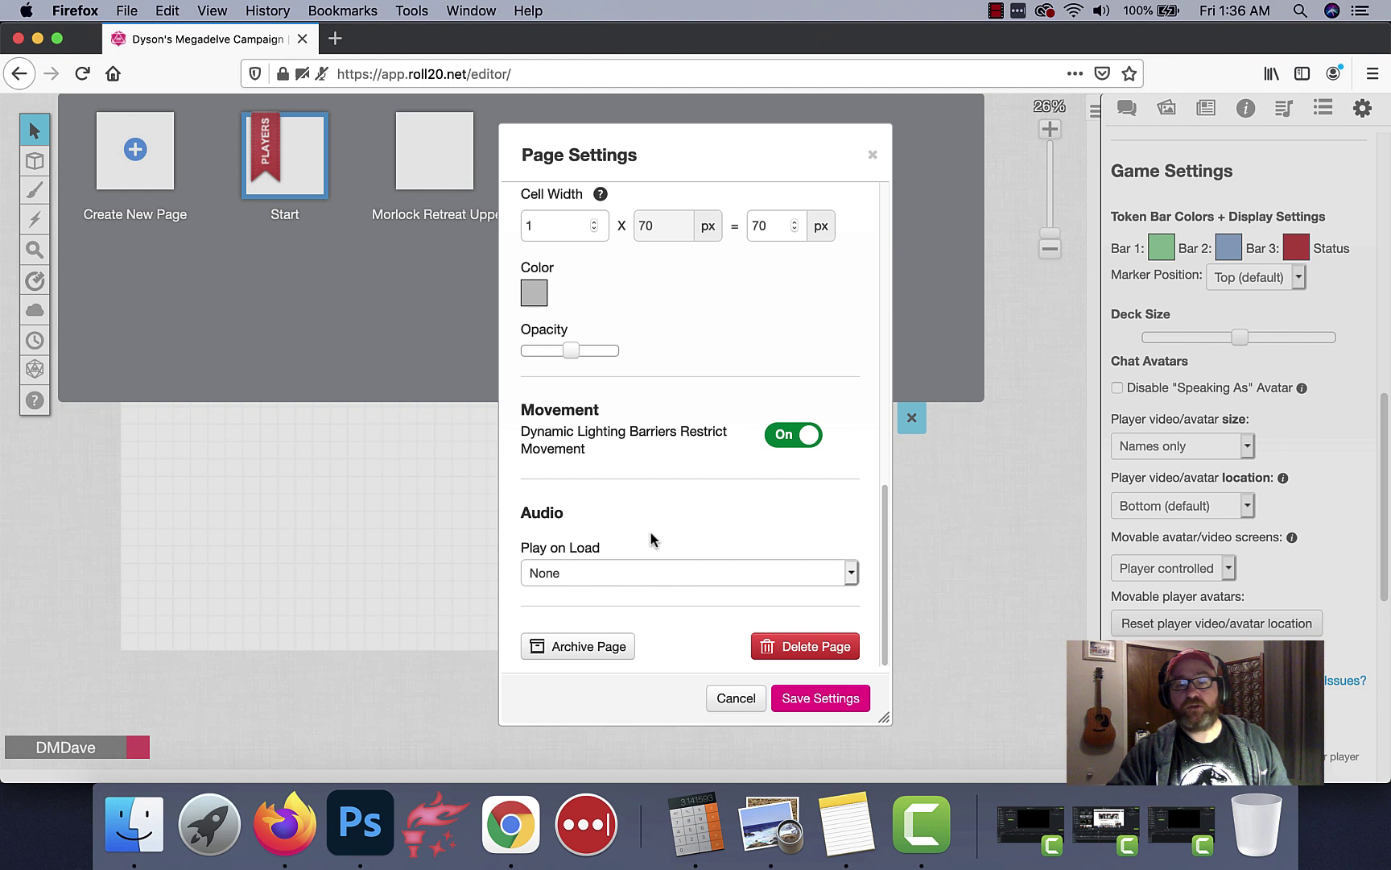
pyautogui.scroll(2, 575, 496)
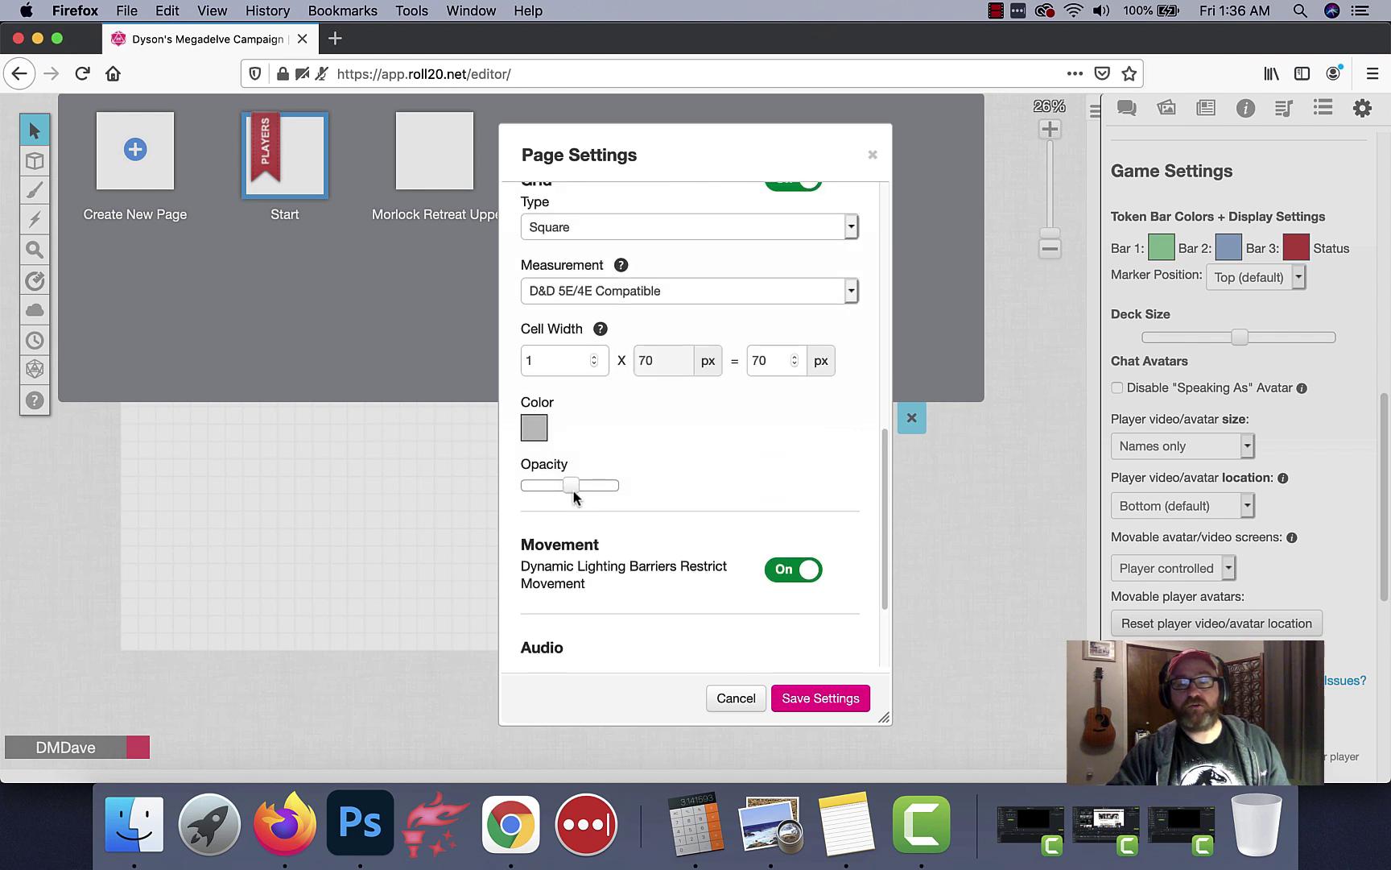
pyautogui.scroll(4, 584, 481)
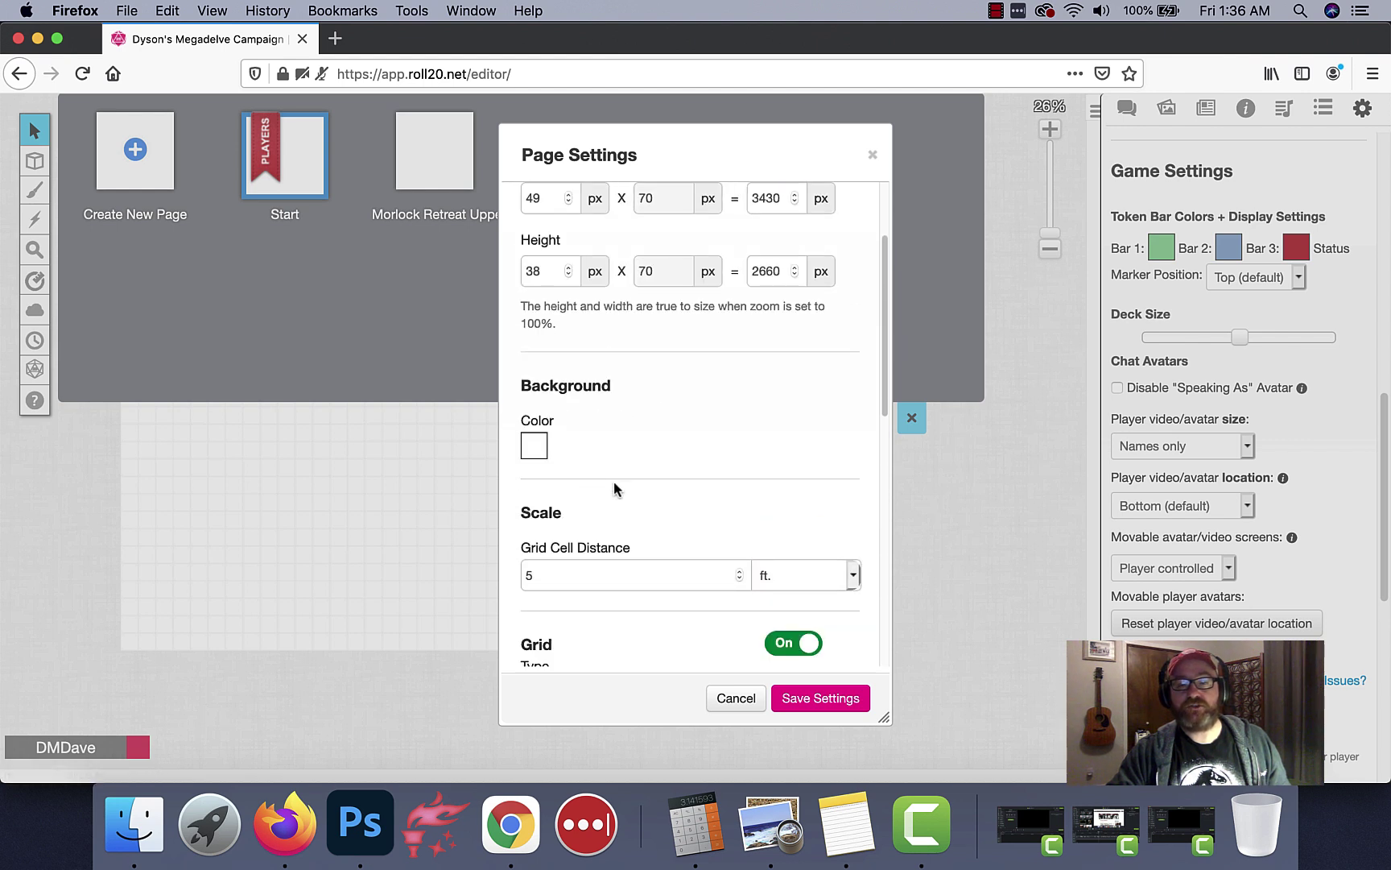
pyautogui.click(823, 698)
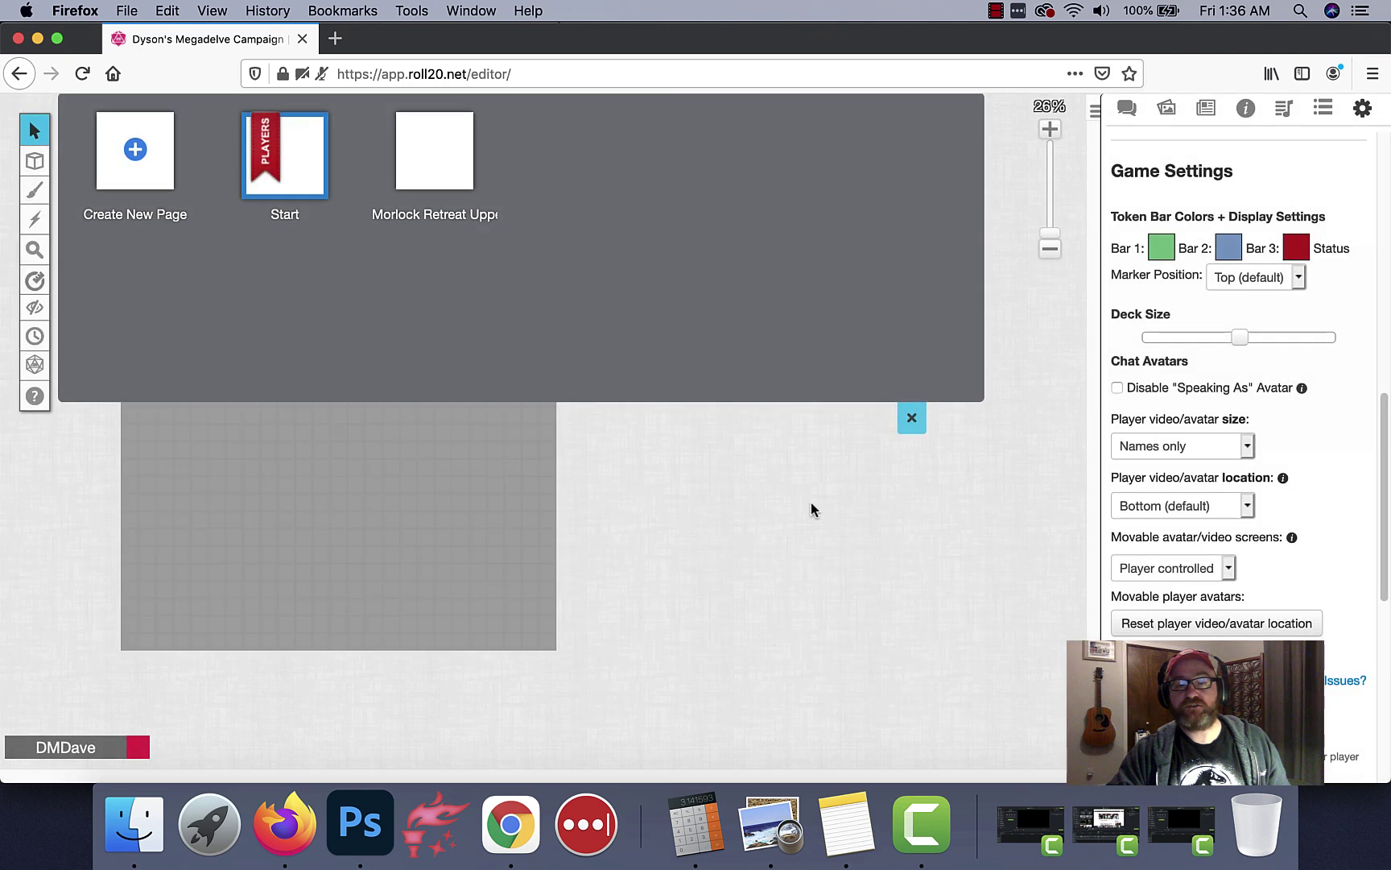
# Upload morlock-retreat-upper-edit.jpg from the Dyson Megadelve folder into My Library
pyautogui.click(912, 417)
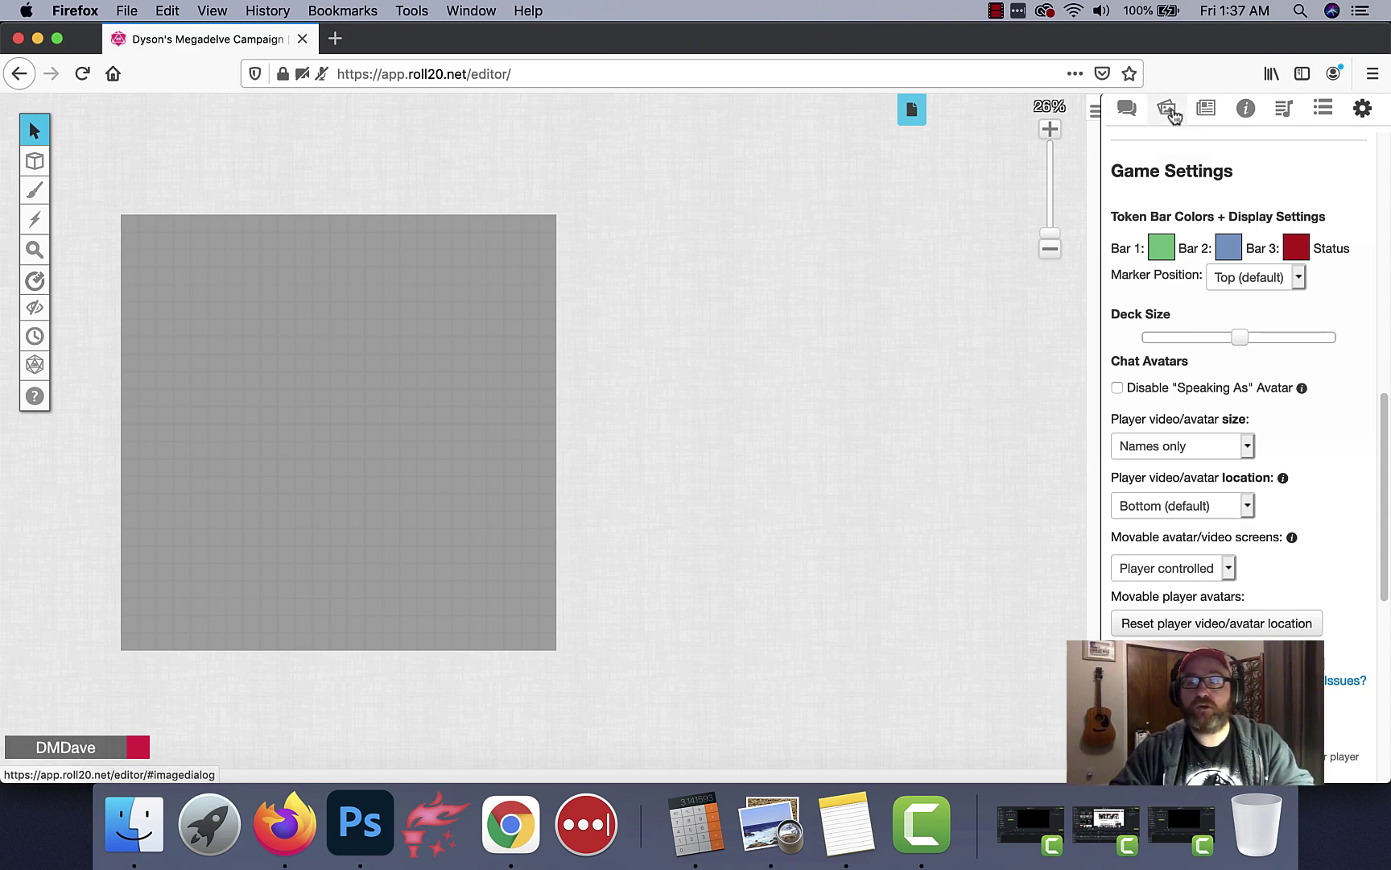
pyautogui.click(1172, 112)
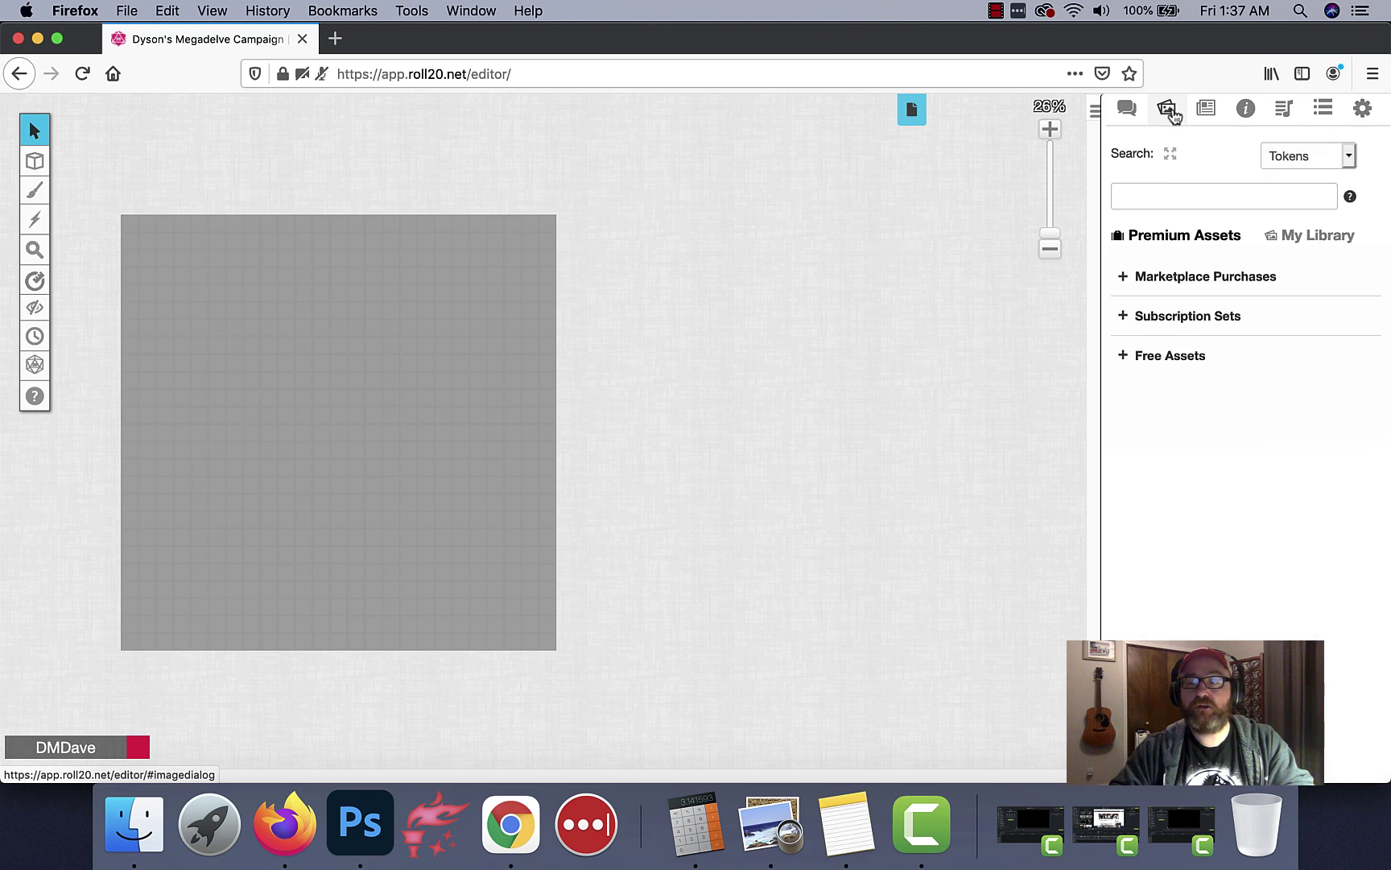
pyautogui.click(1309, 240)
pyautogui.click(1236, 272)
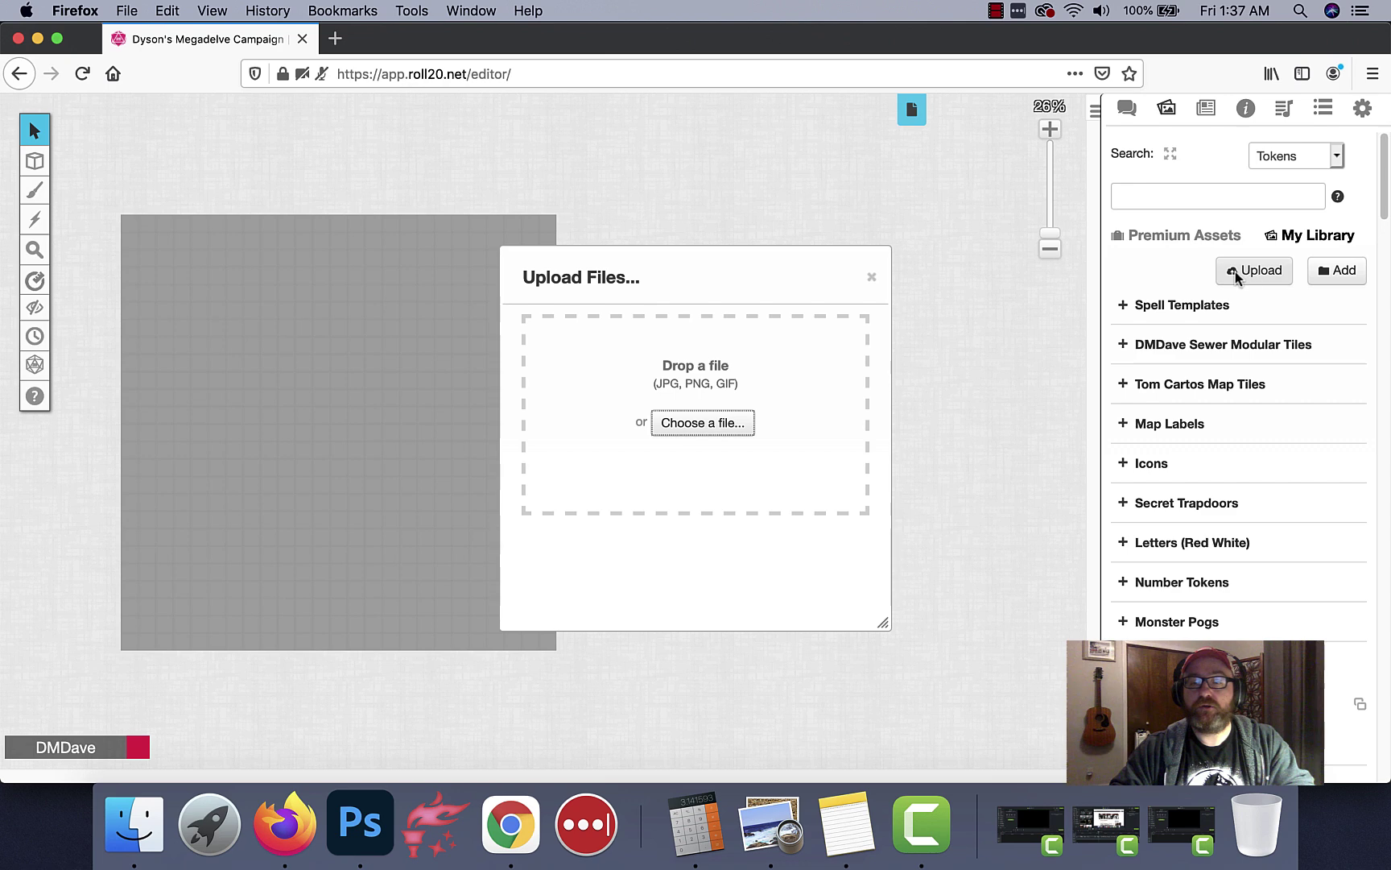
pyautogui.click(676, 432)
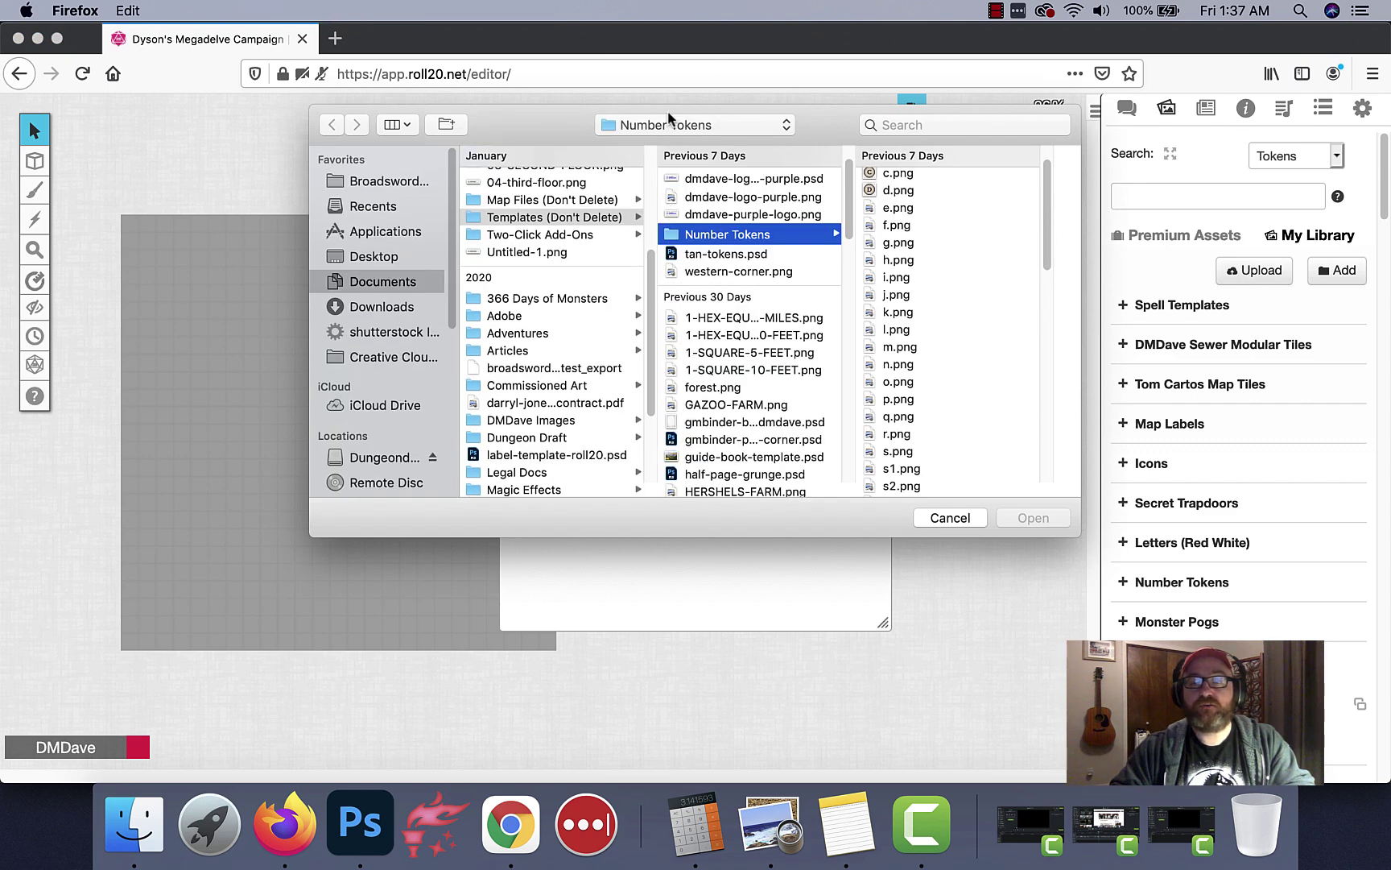
pyautogui.click(661, 126)
pyautogui.click(655, 298)
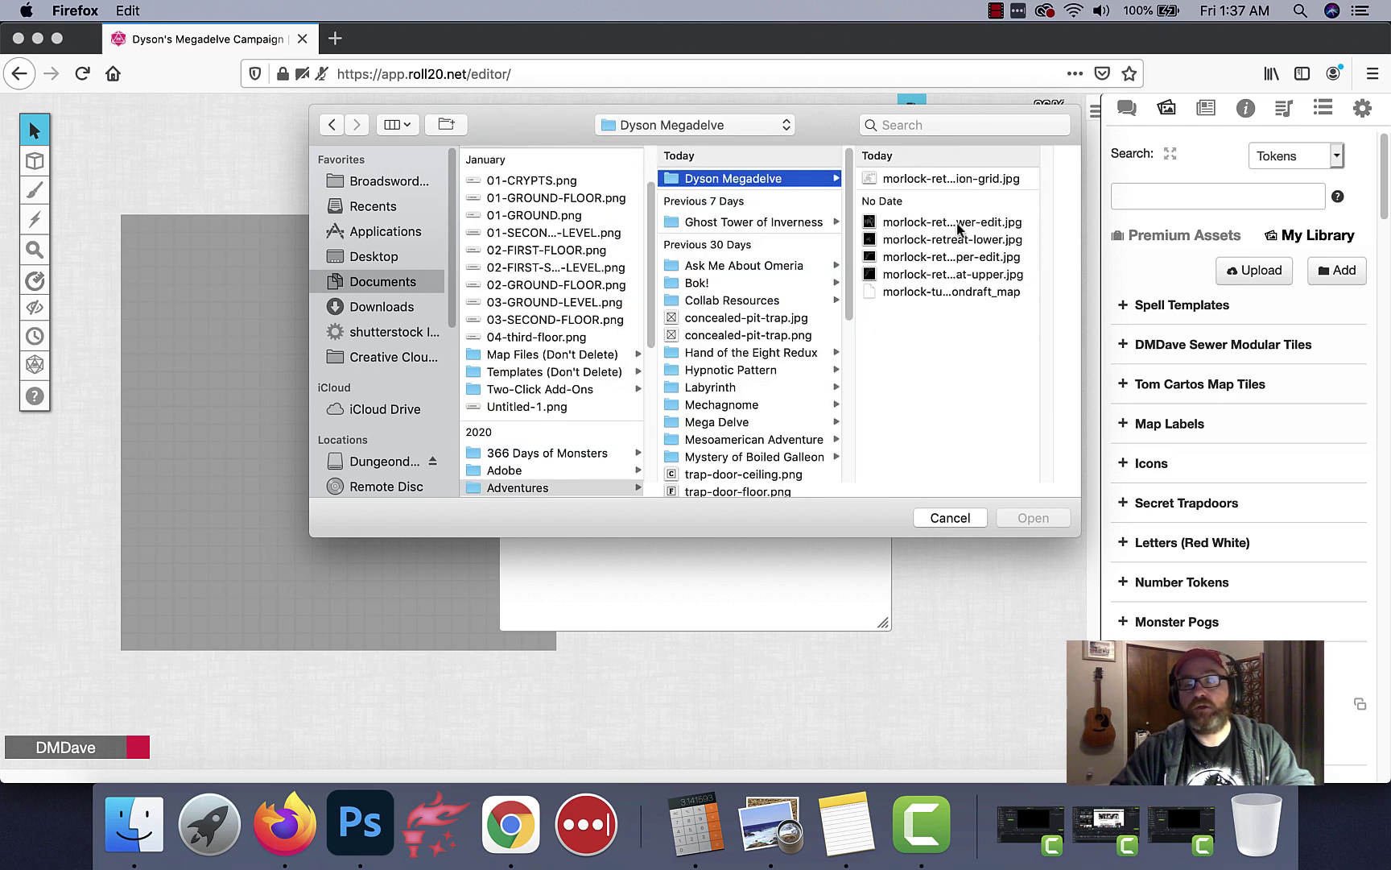
pyautogui.click(974, 258)
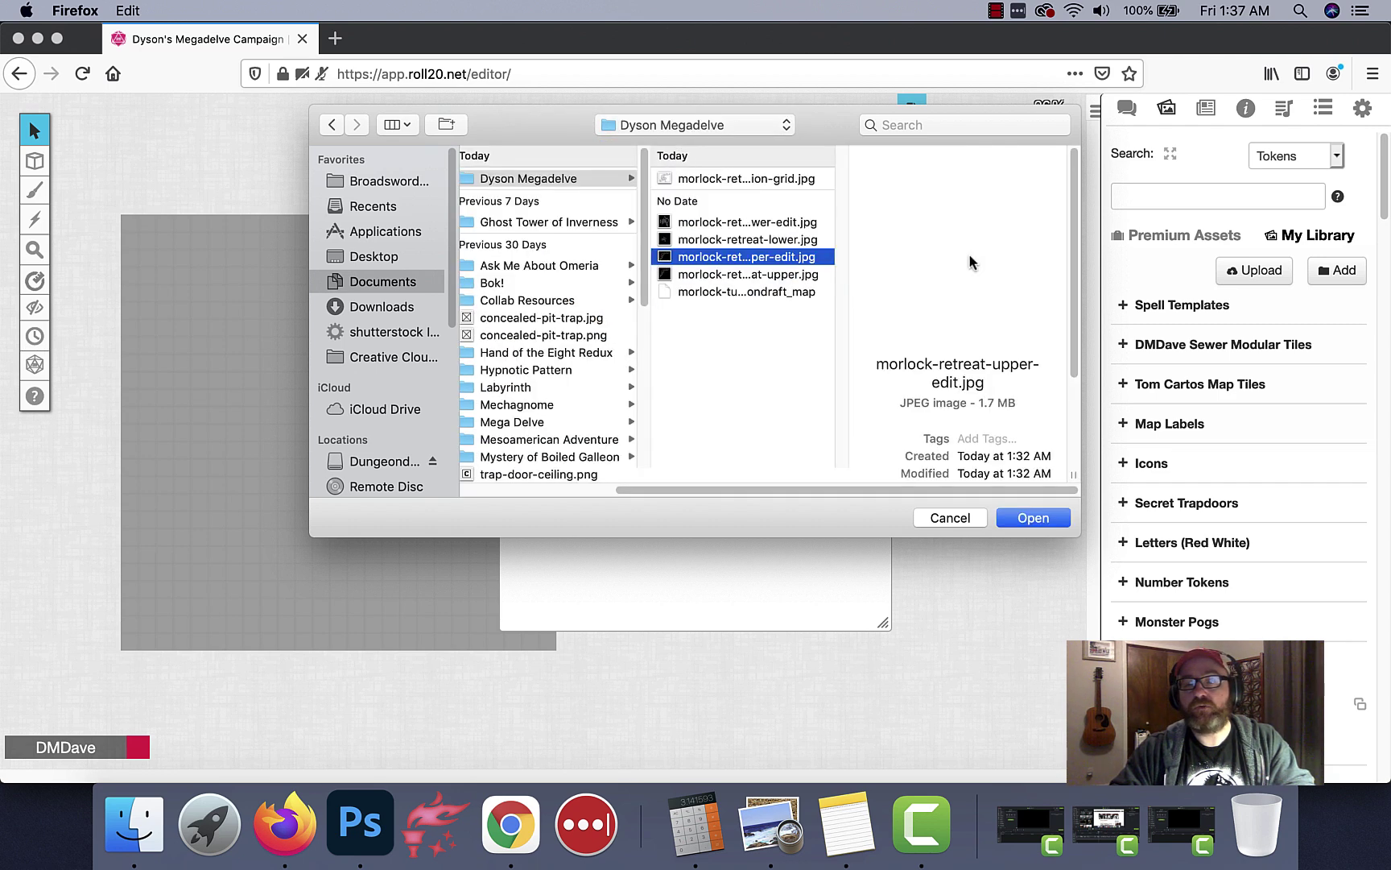
pyautogui.doubleClick(743, 258)
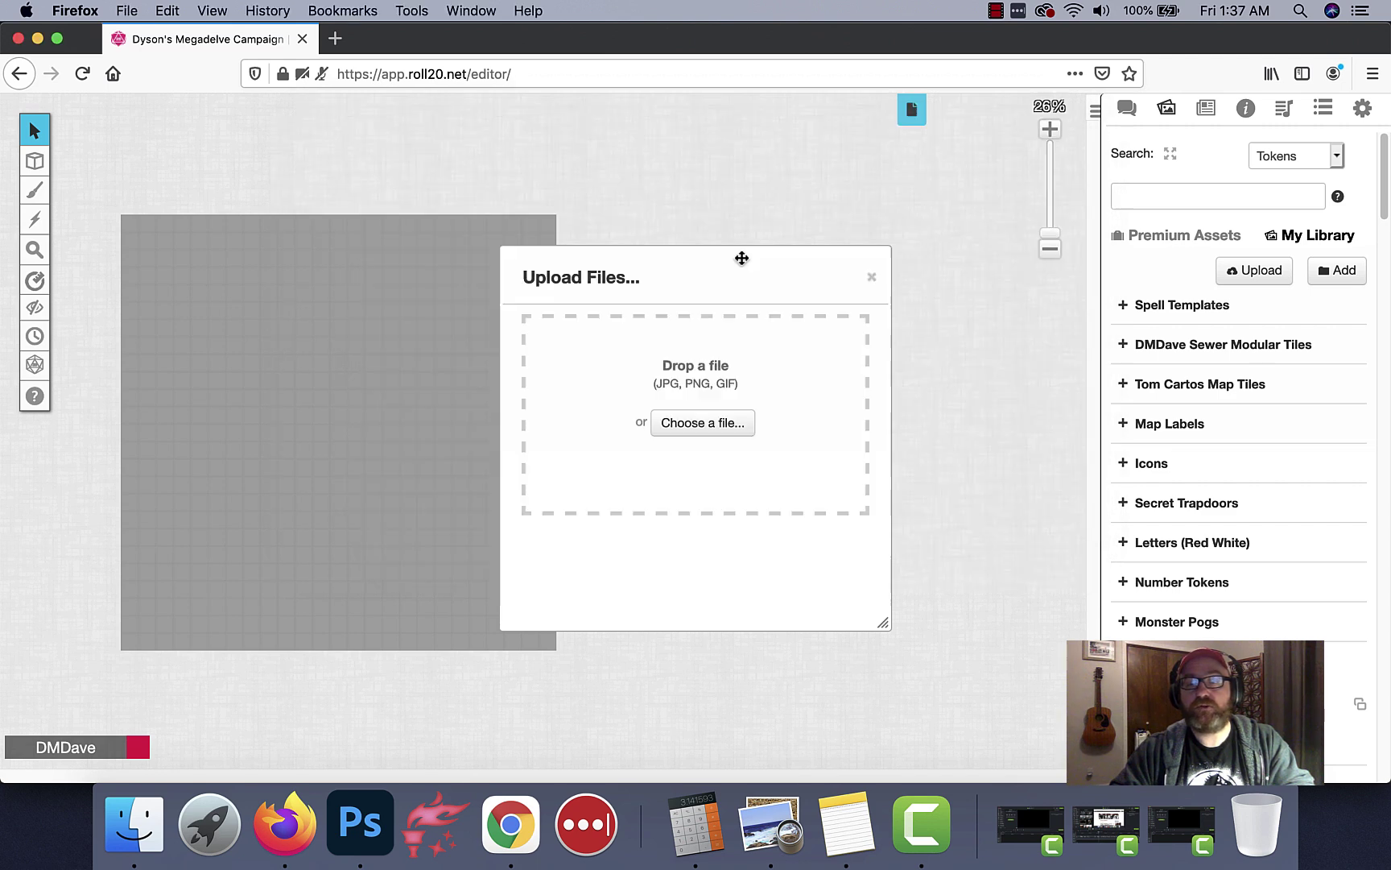
# Upload the edited lower cave map image to the library as well
pyautogui.click(706, 426)
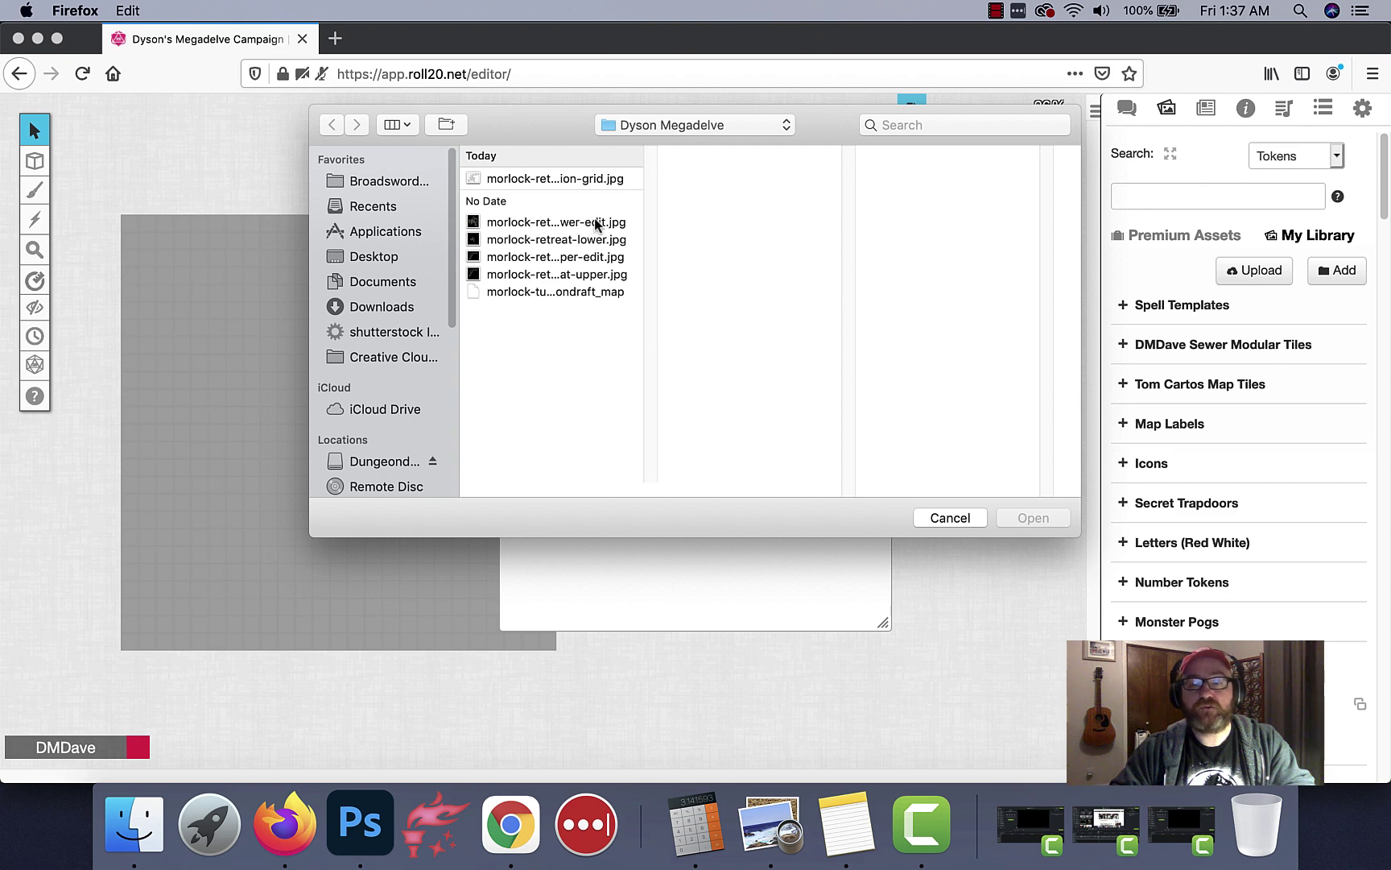
pyautogui.click(595, 222)
pyautogui.doubleClick(594, 223)
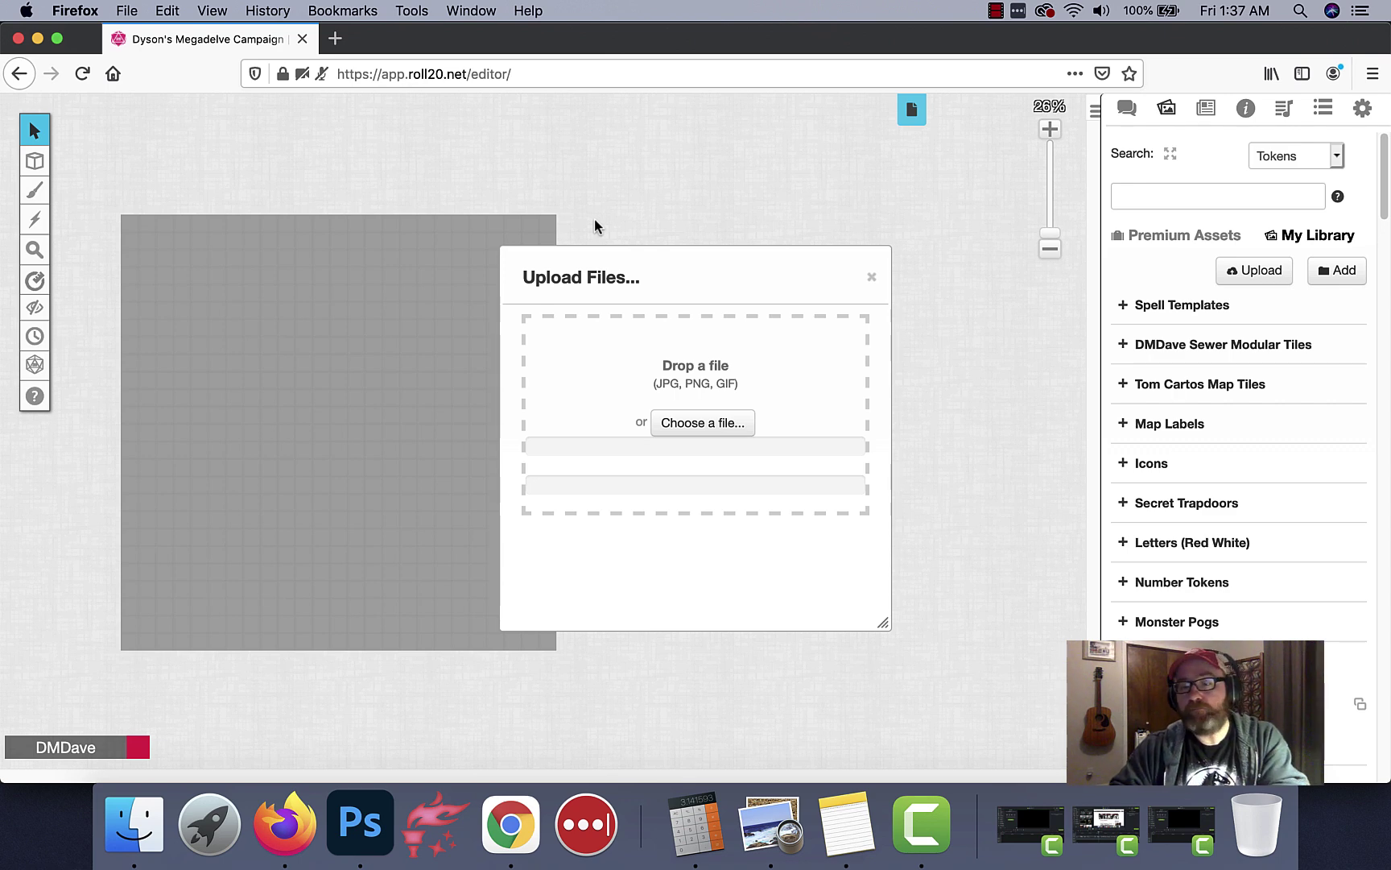
pyautogui.scroll(-5, 1194, 517)
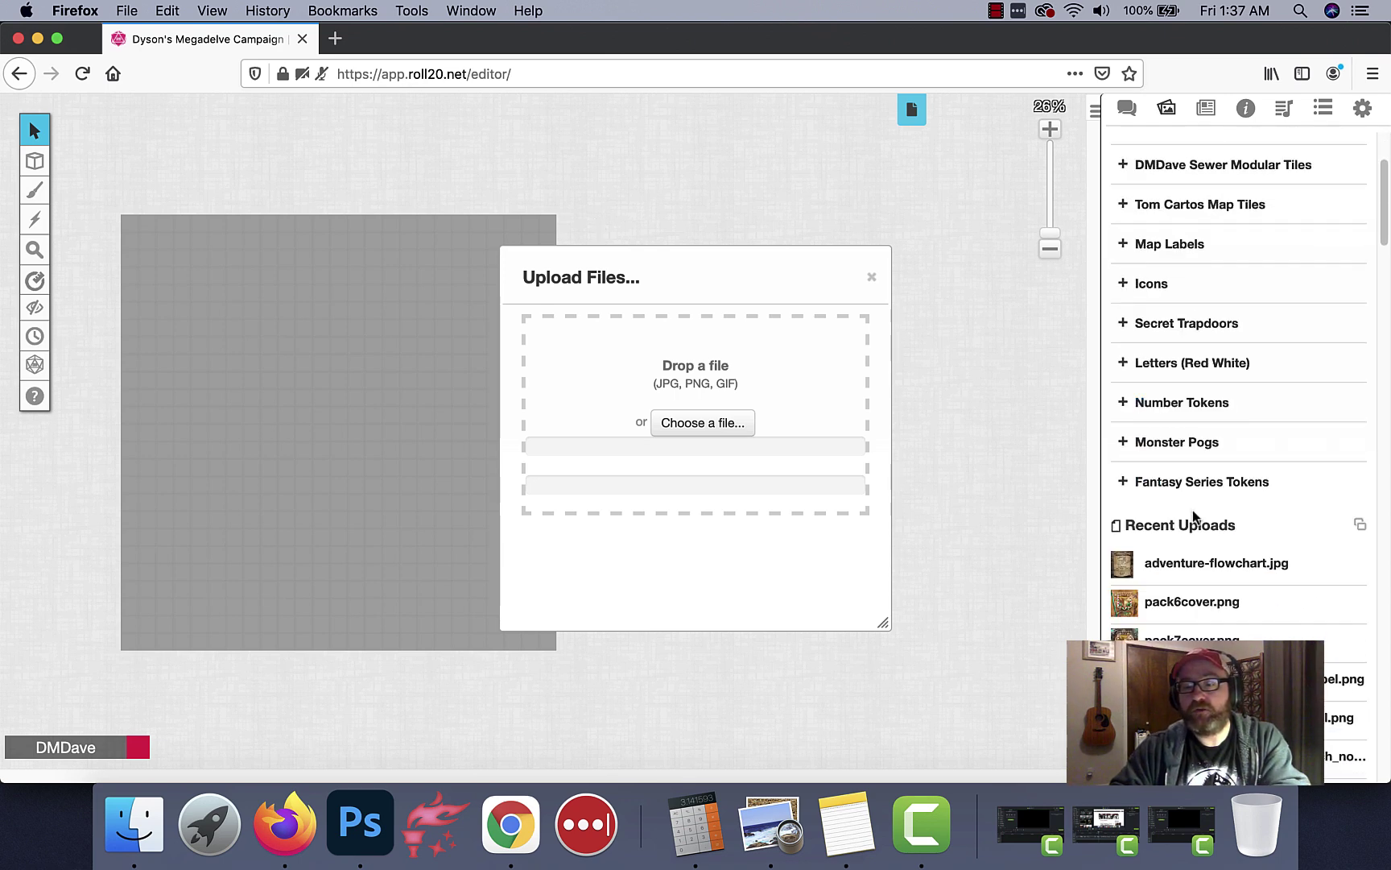
pyautogui.scroll(4, 1195, 518)
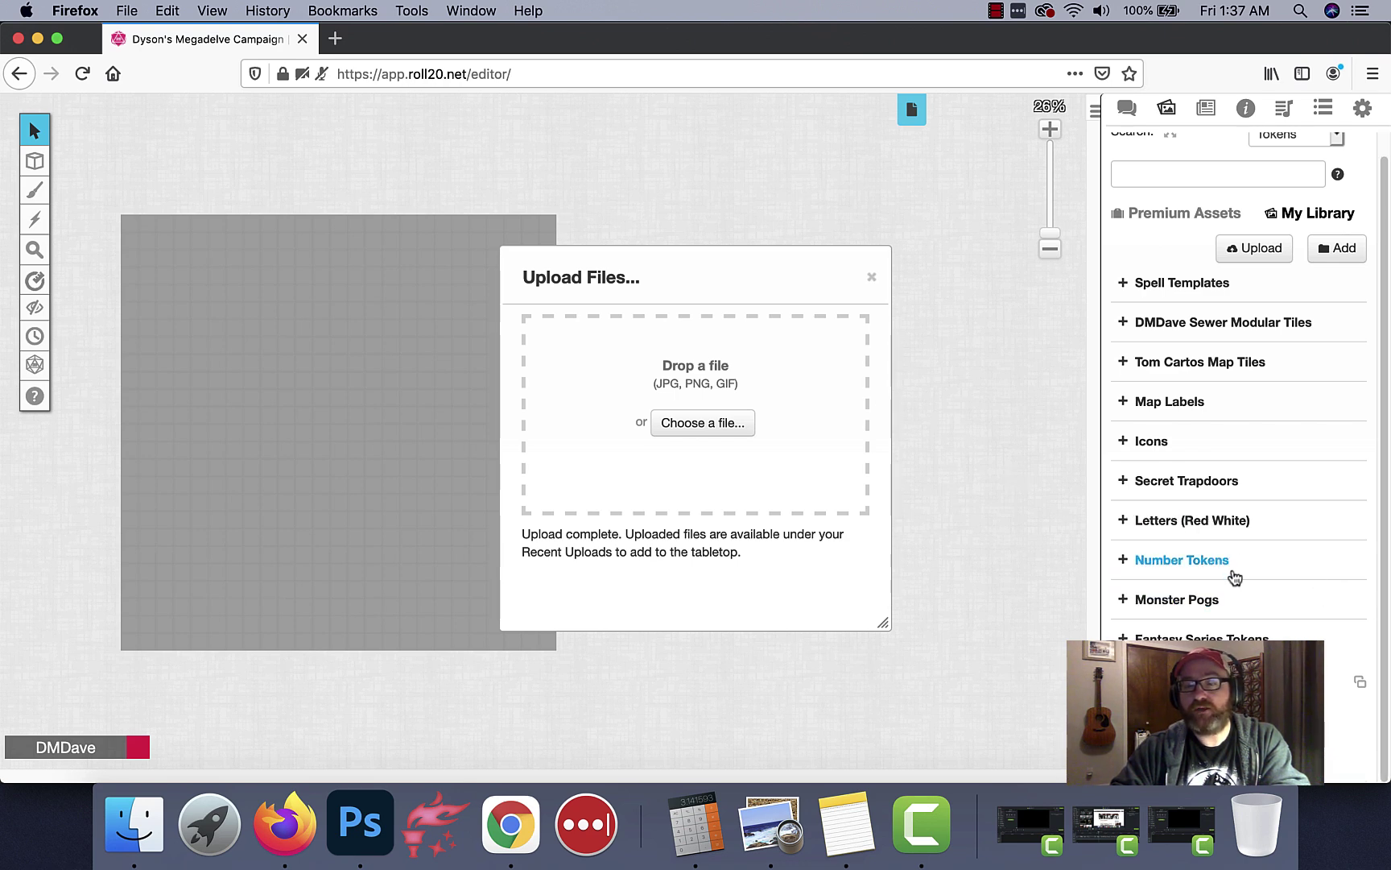
# Close the upload window and drop the upper cave map onto the current page
pyautogui.click(872, 277)
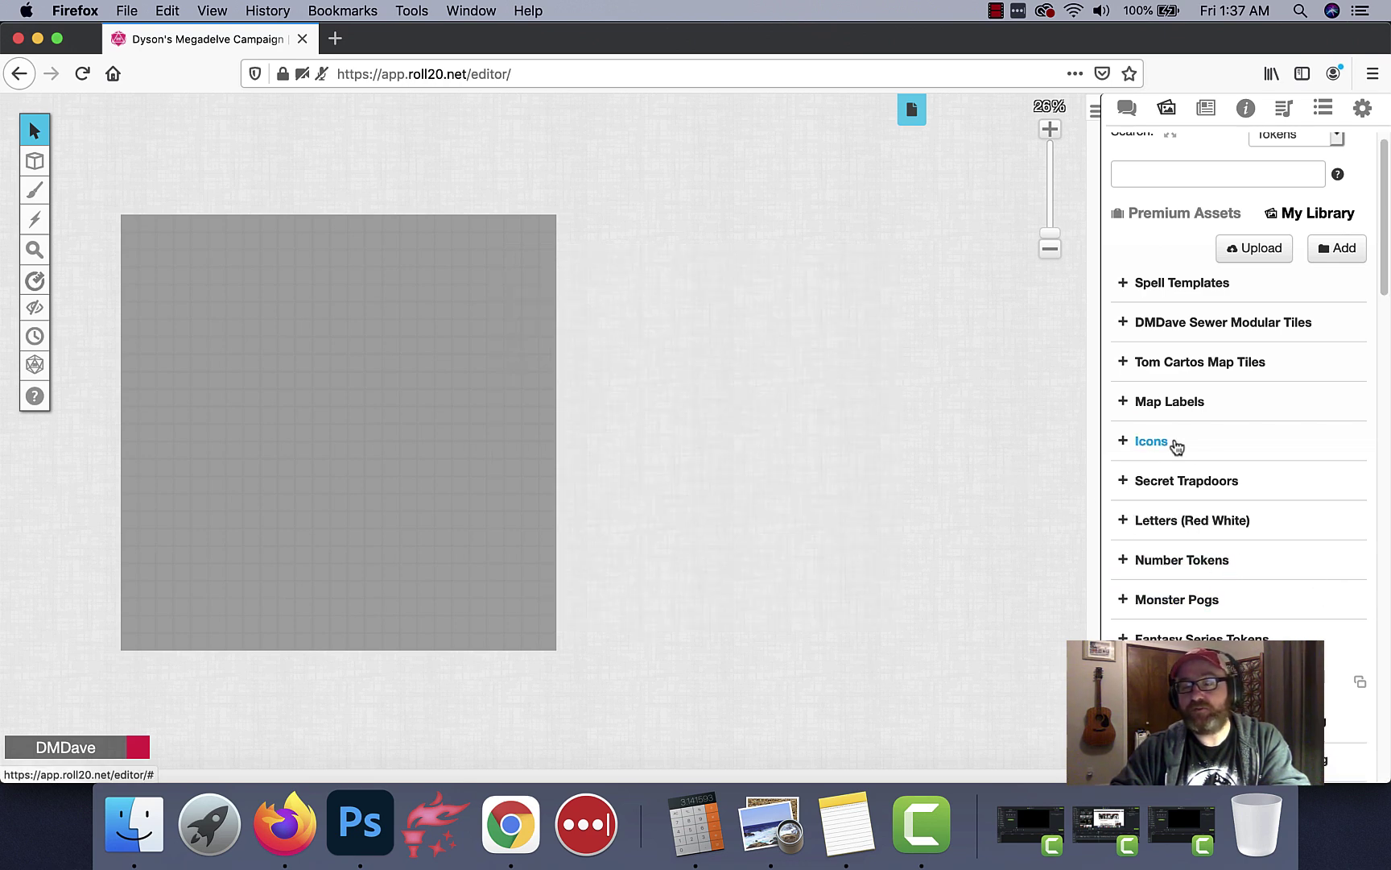
pyautogui.scroll(-4, 1227, 481)
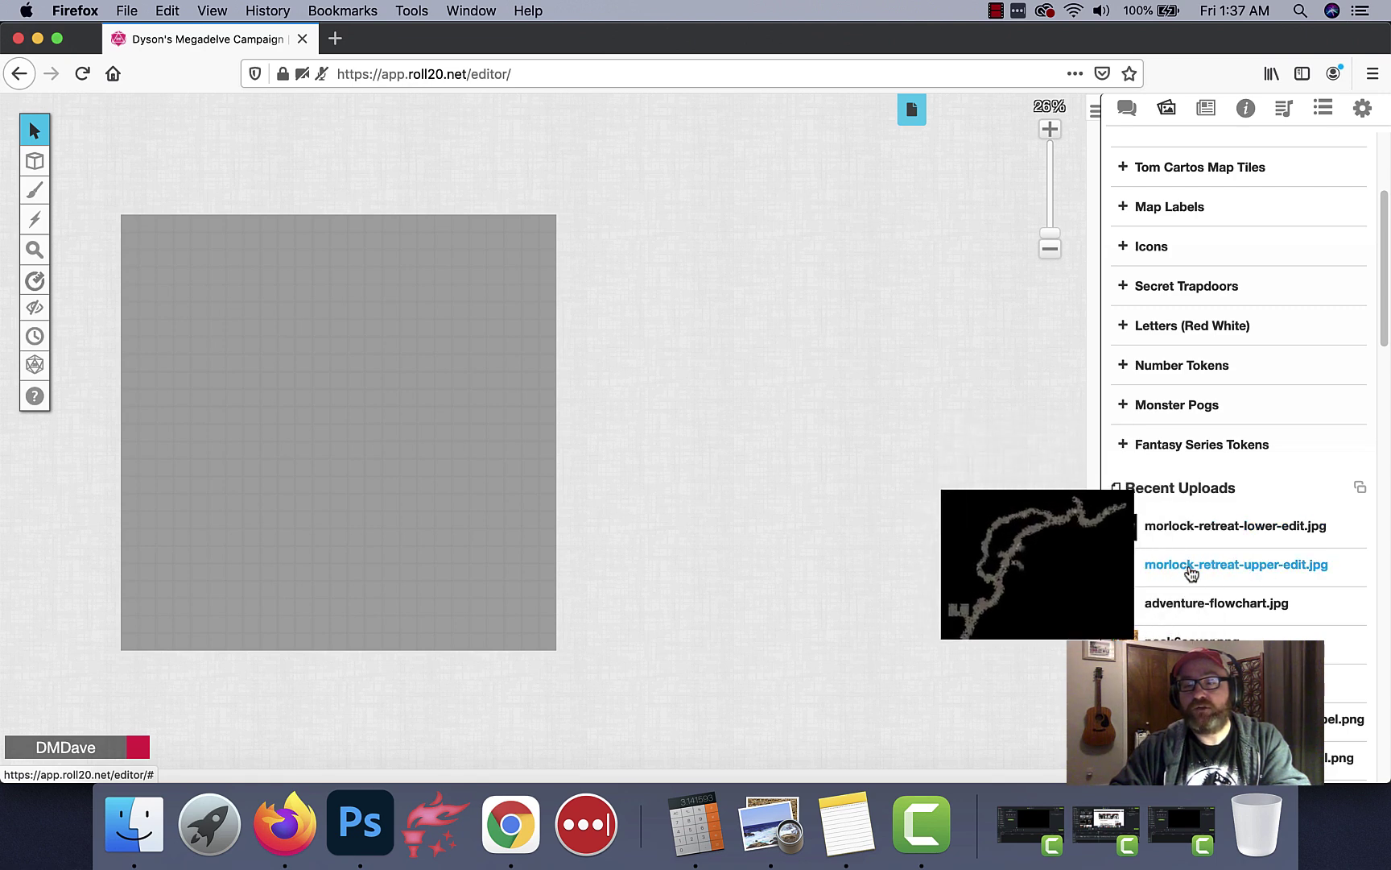
pyautogui.moveTo(1308, 577); pyautogui.dragTo(383, 271)
pyautogui.scroll(3, 394, 369)
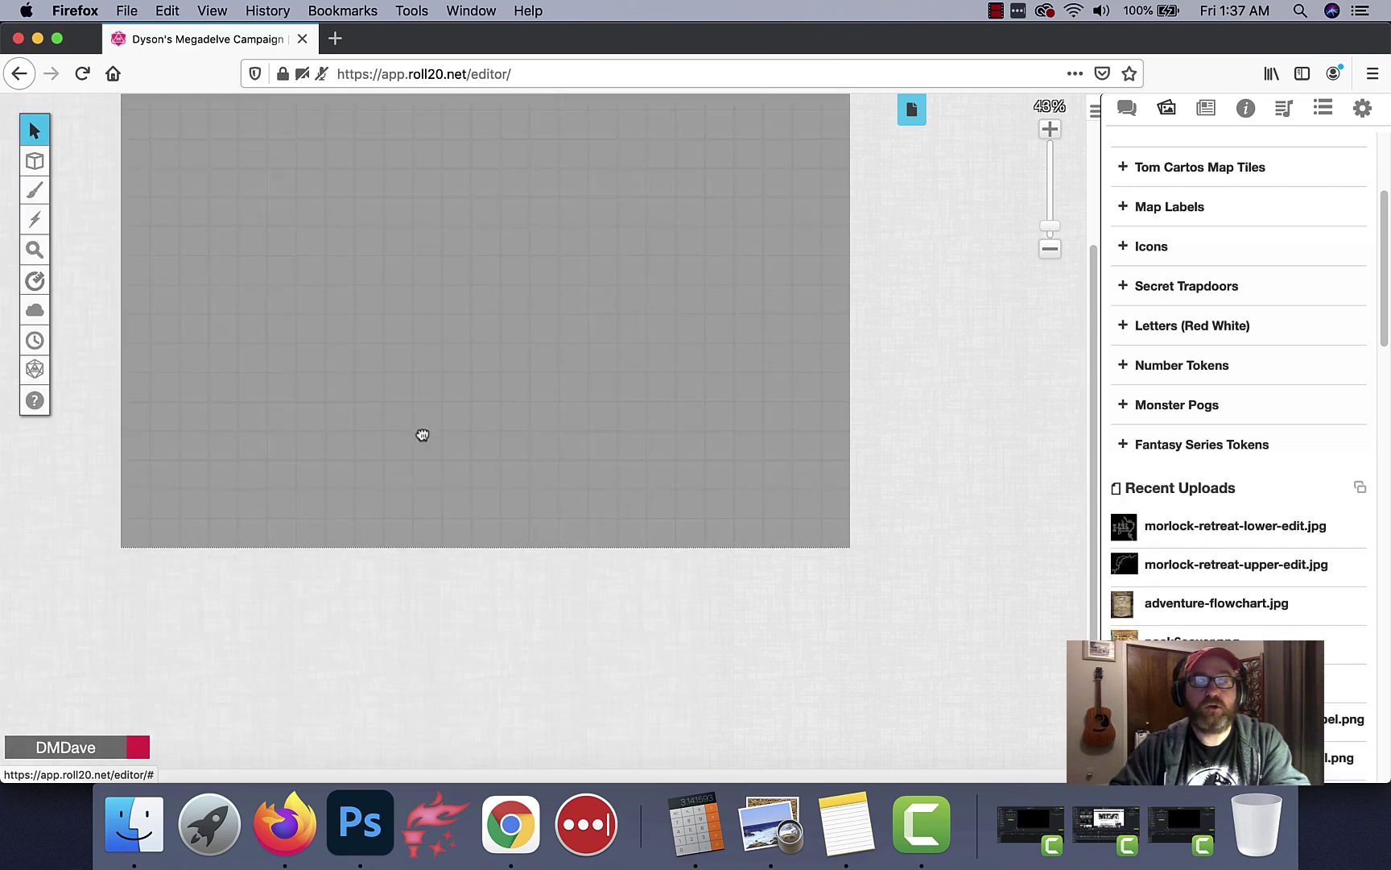
# Load the Morlock Retreat Upper page, then switch to the Start page
pyautogui.click(912, 111)
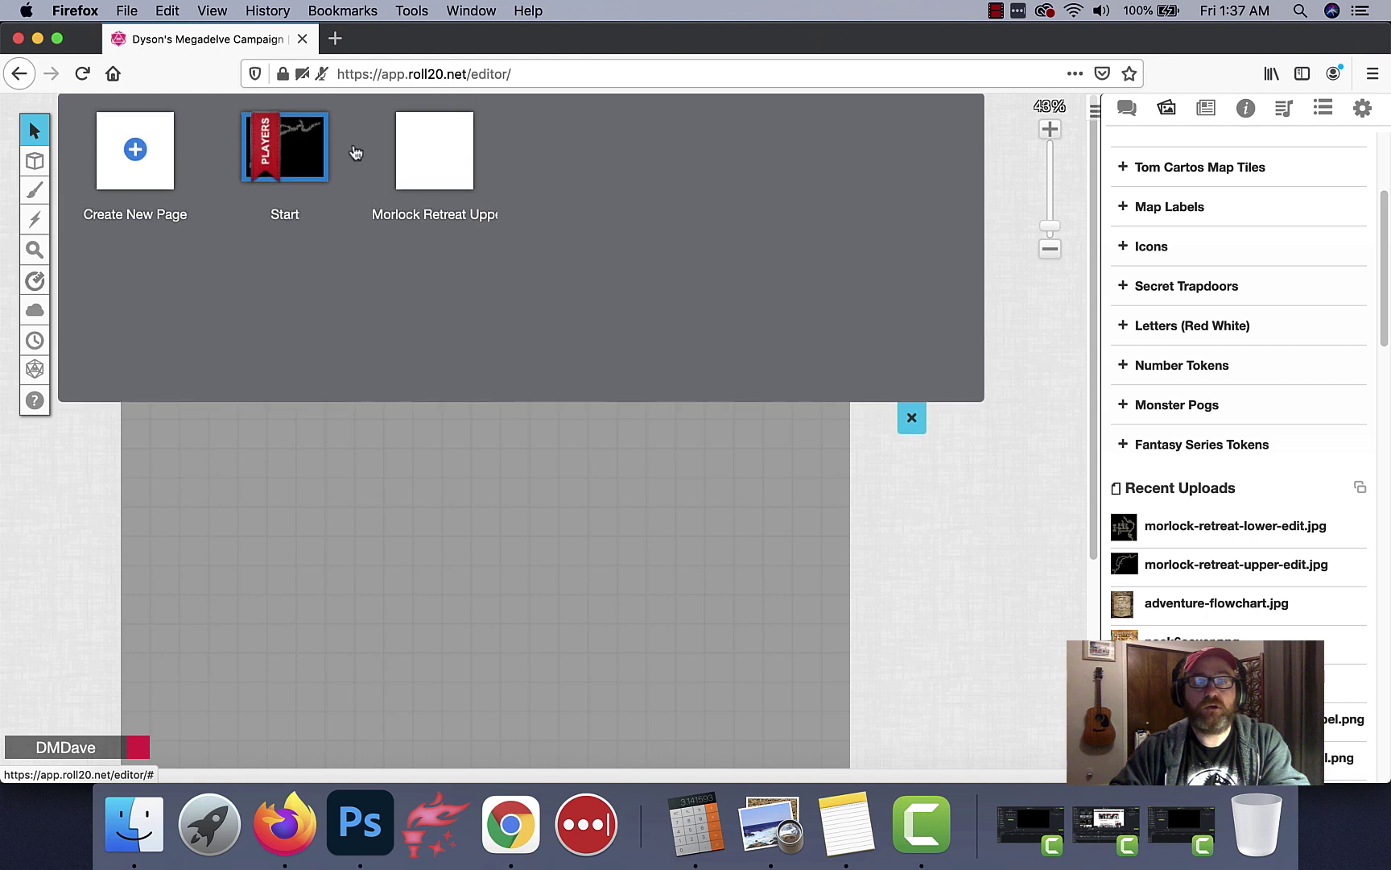
pyautogui.moveTo(278, 157)
pyautogui.moveTo(445, 177)
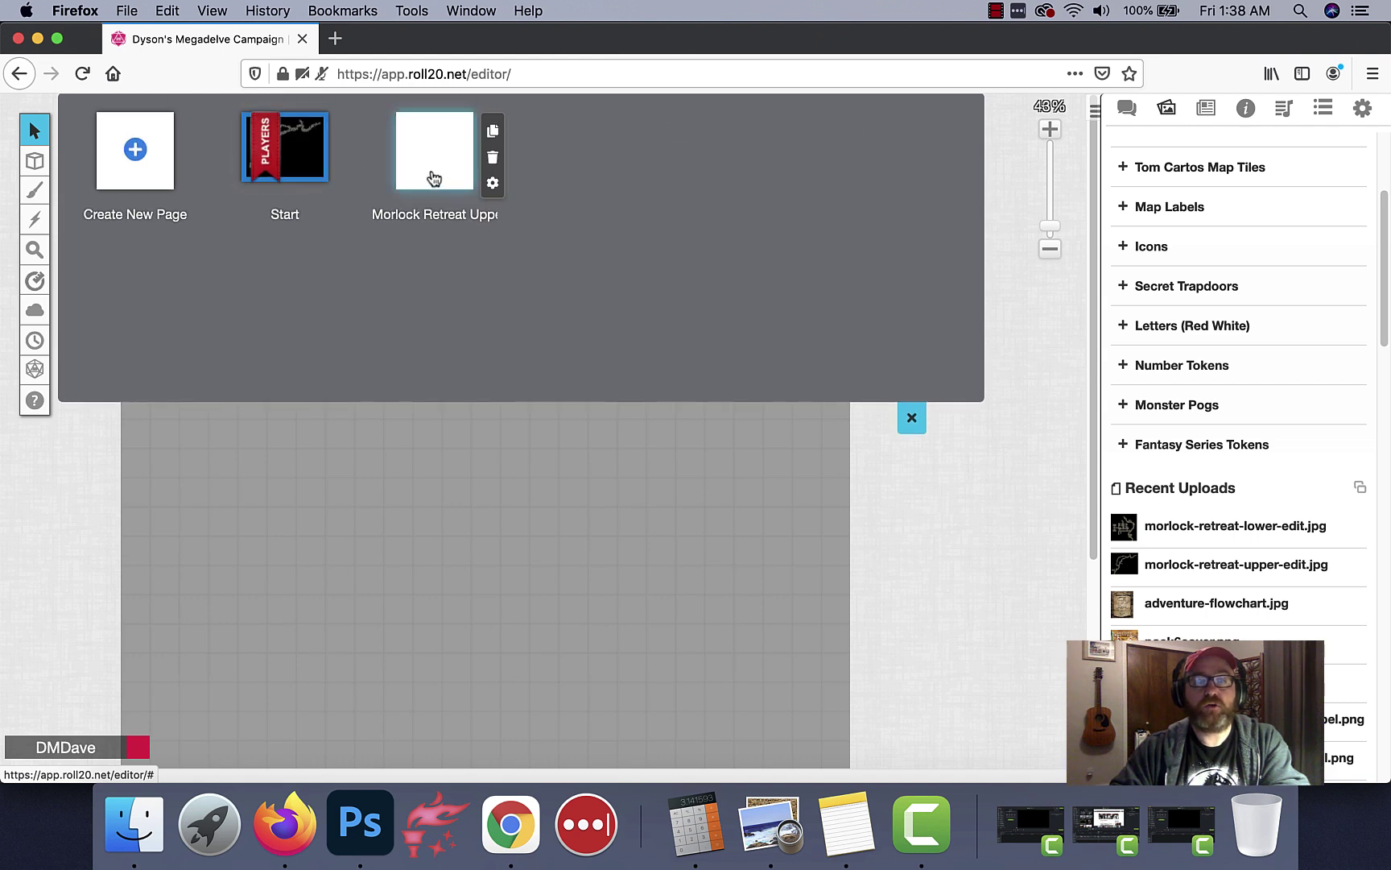
pyautogui.click(902, 427)
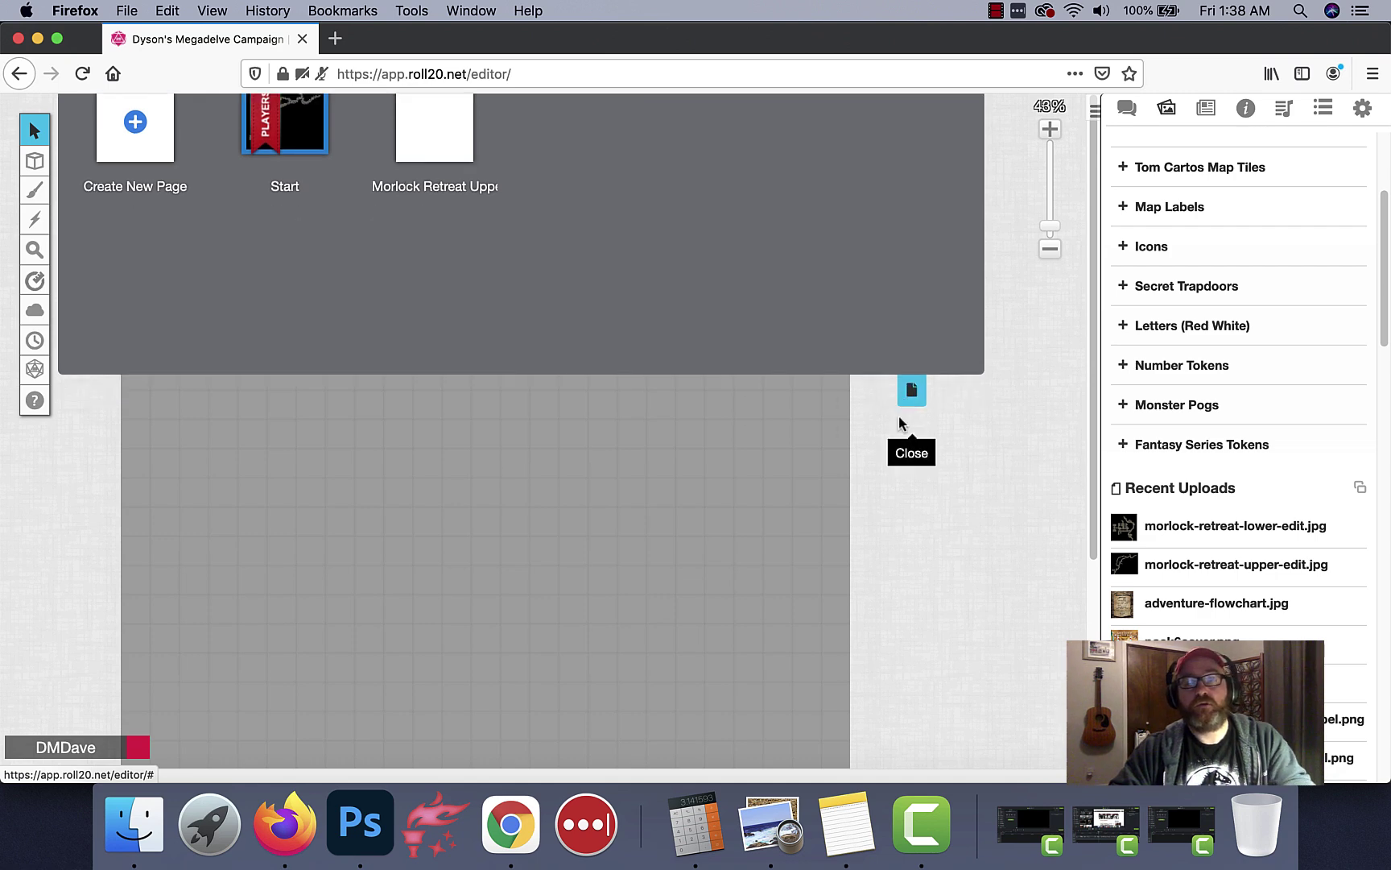
pyautogui.click(917, 128)
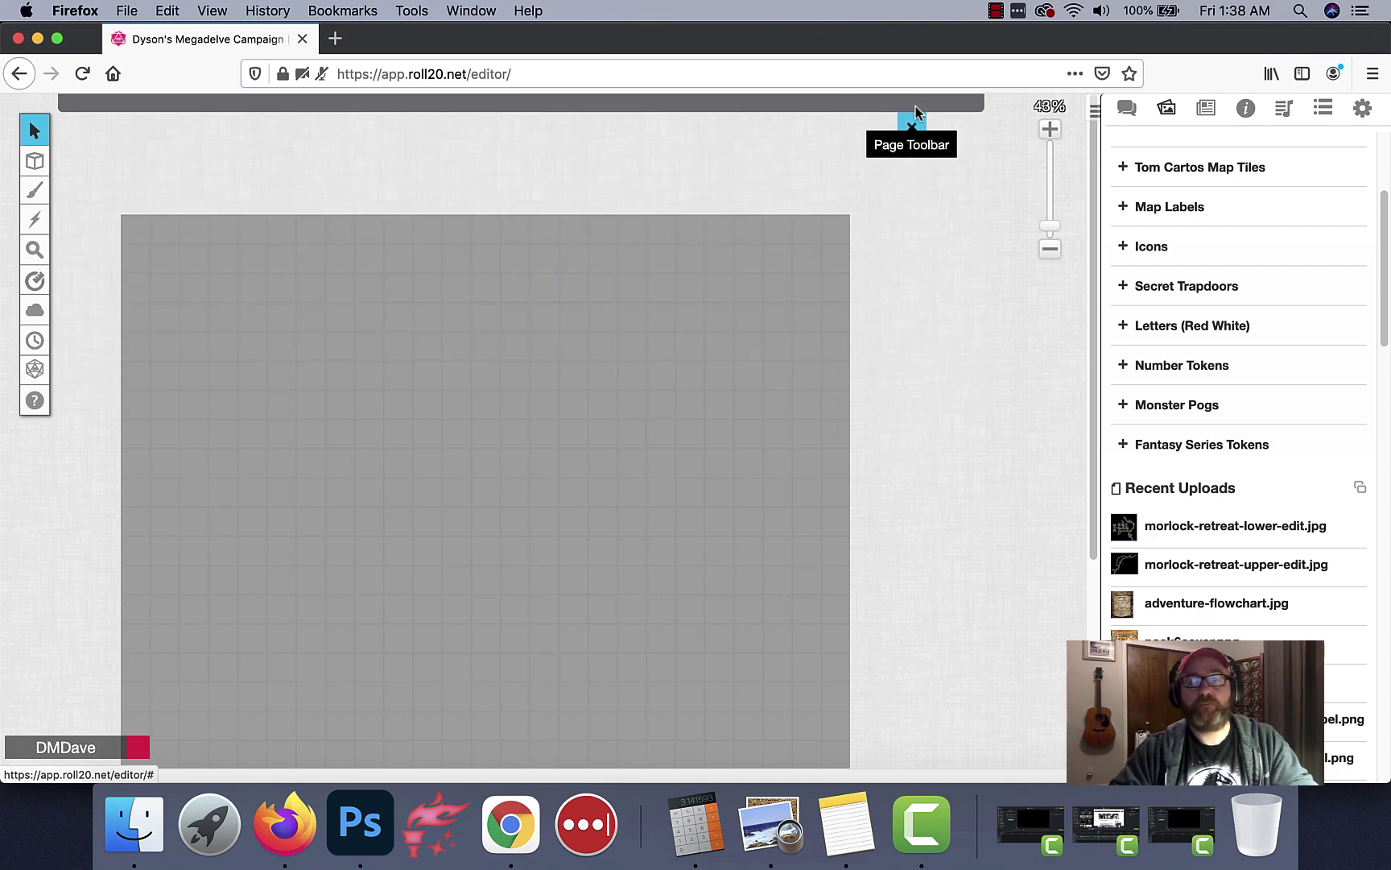
pyautogui.click(434, 172)
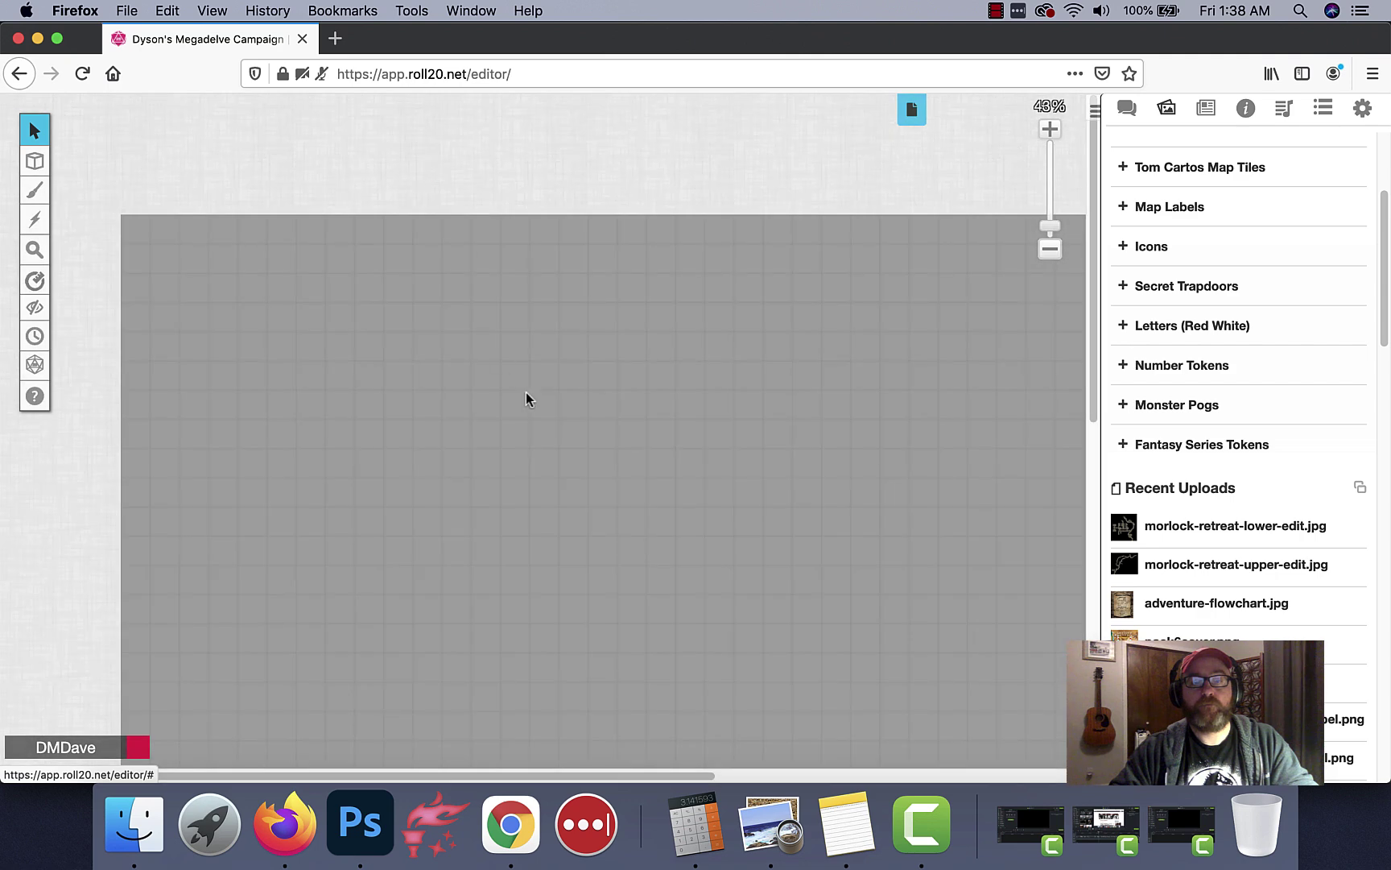
pyautogui.scroll(-5, 536, 398)
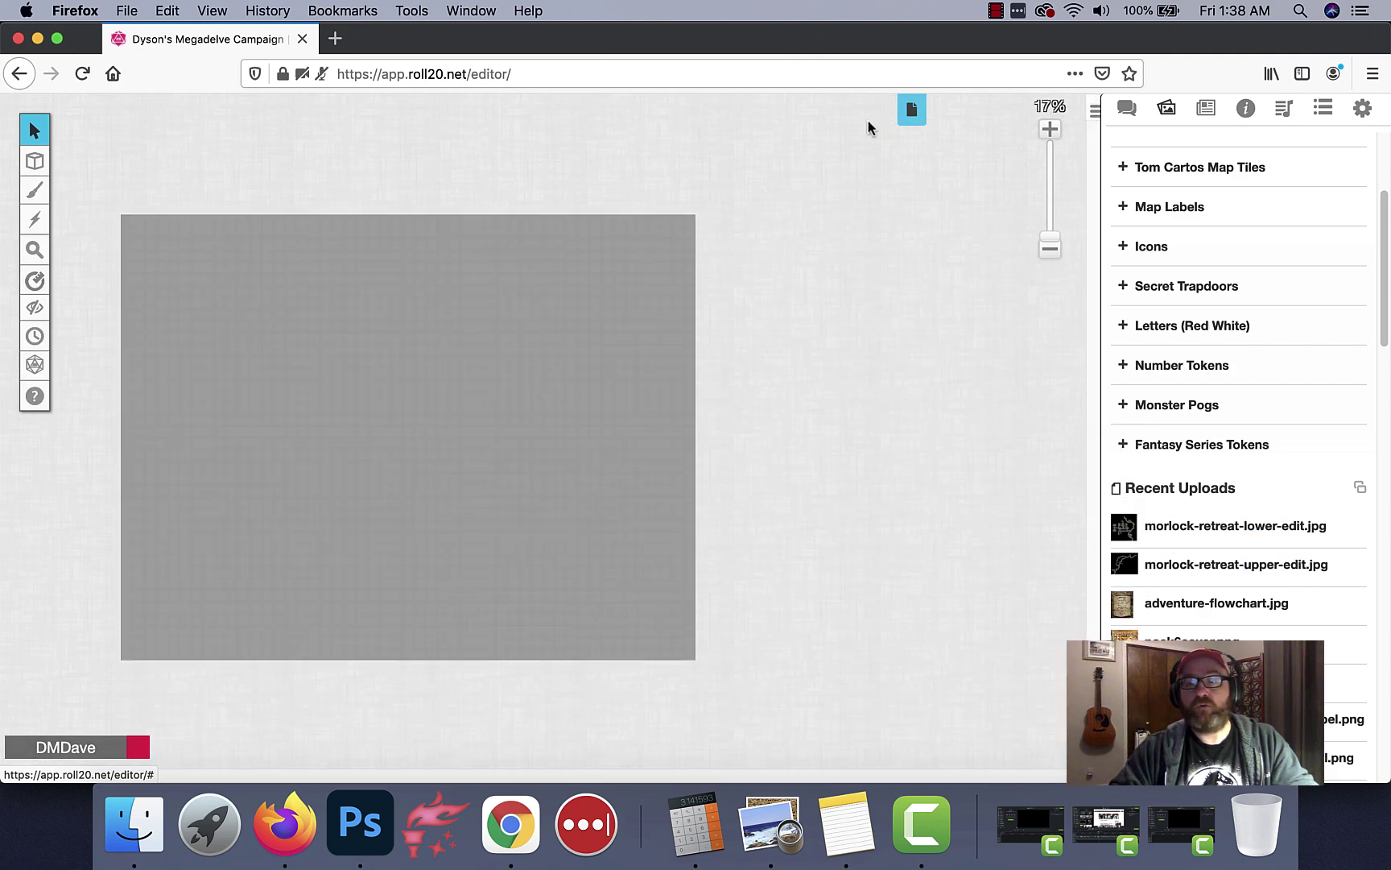
pyautogui.click(908, 111)
pyautogui.click(295, 158)
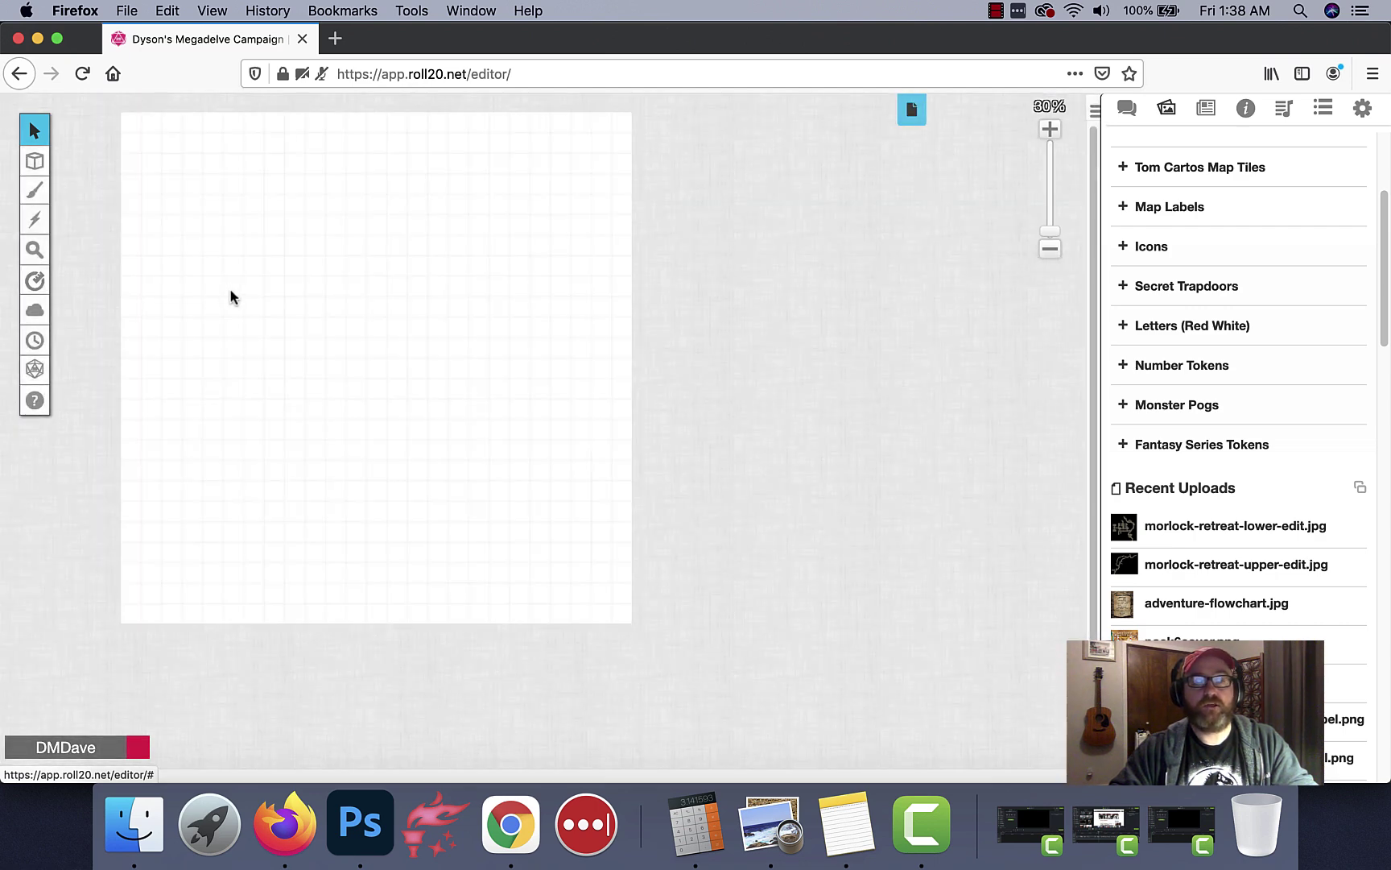
# Drop morlock-retreat-upper-edit.jpg onto the Morlock Retreat Upper page and move it to the Map Layer
pyautogui.click(908, 119)
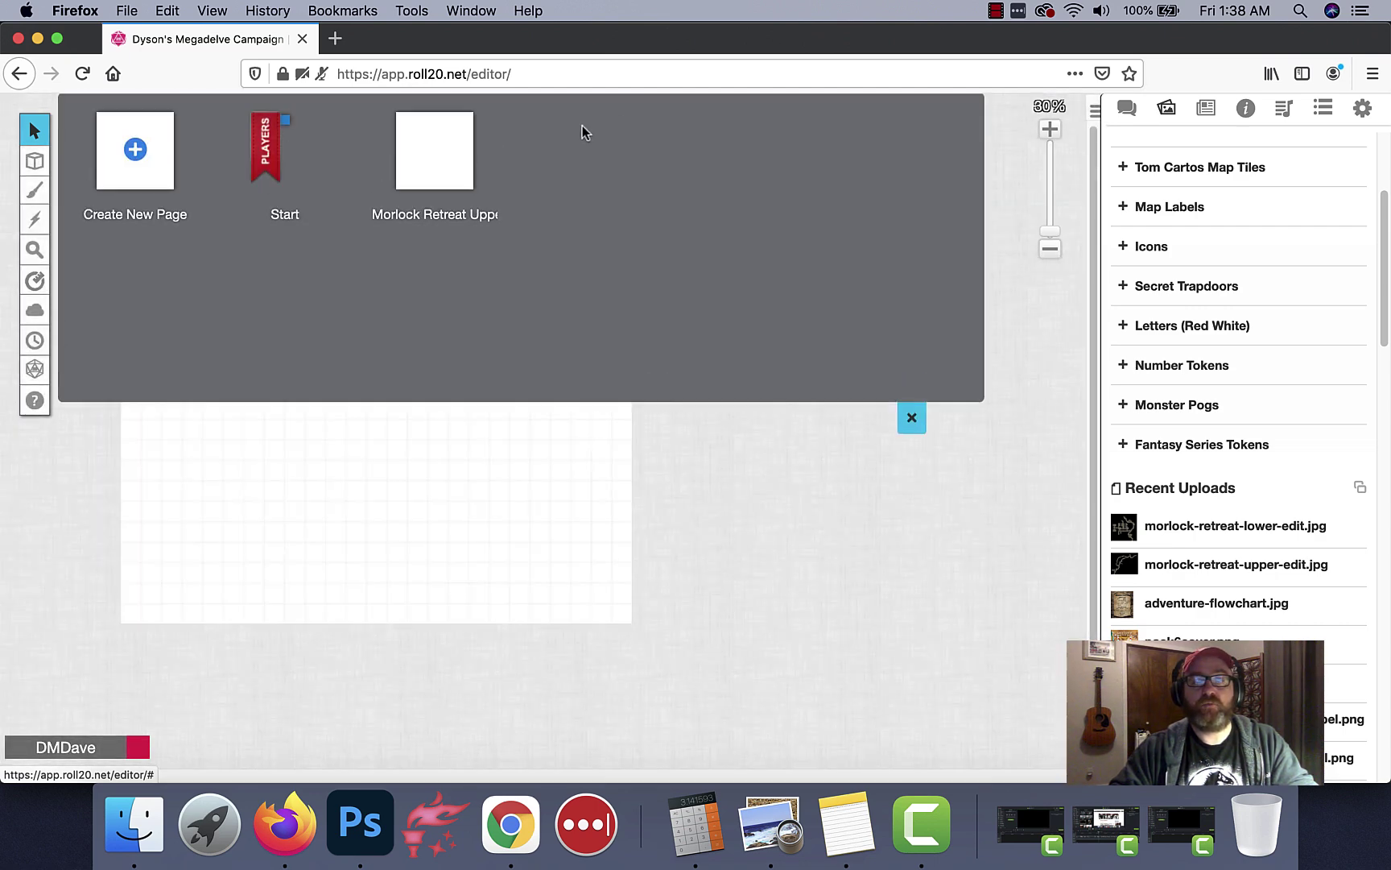
pyautogui.click(444, 161)
pyautogui.moveTo(1214, 557); pyautogui.dragTo(327, 217)
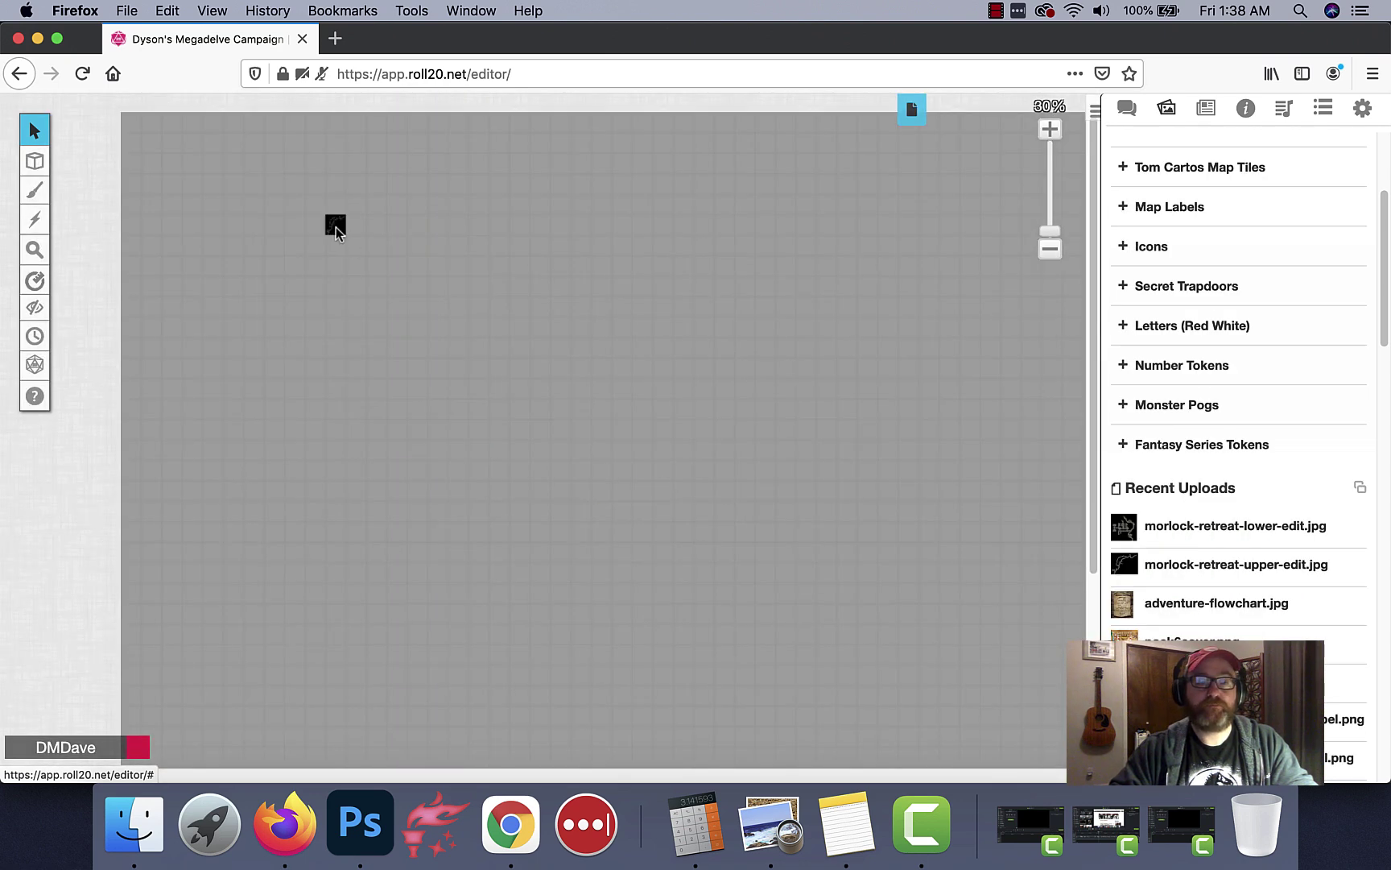
pyautogui.click(330, 224)
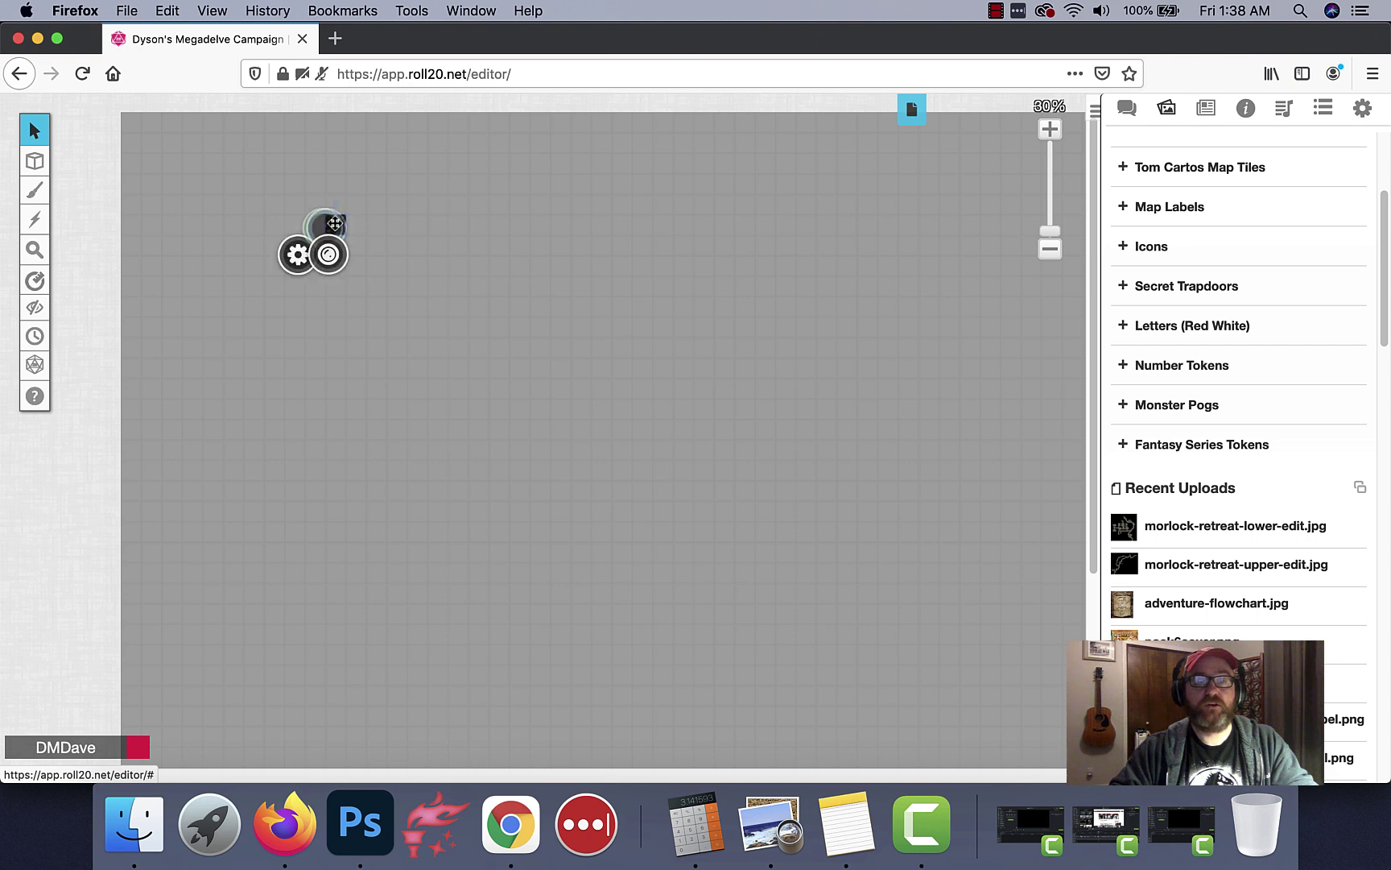
pyautogui.rightClick(335, 225)
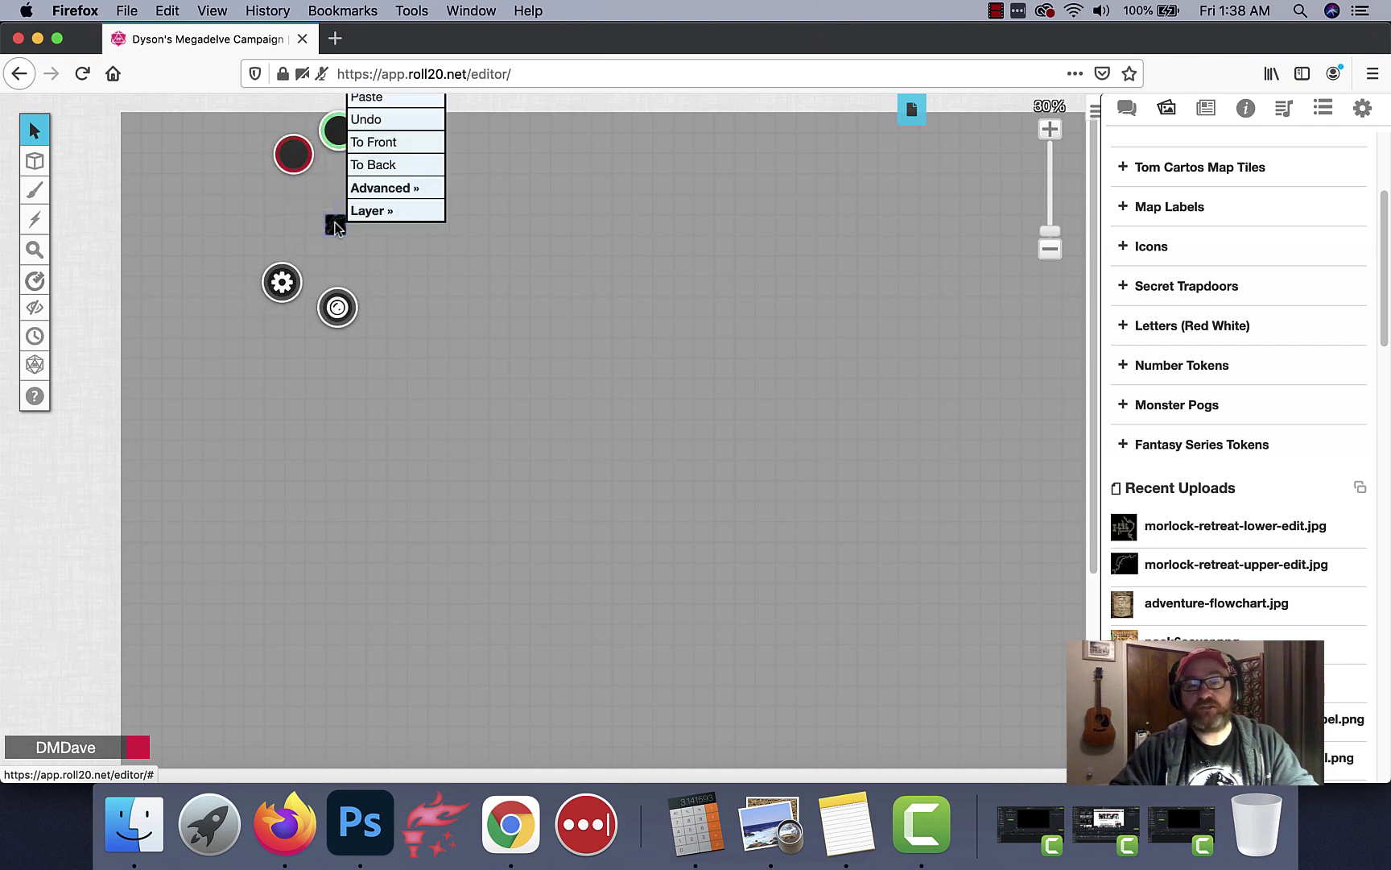
pyautogui.moveTo(360, 214)
pyautogui.click(499, 191)
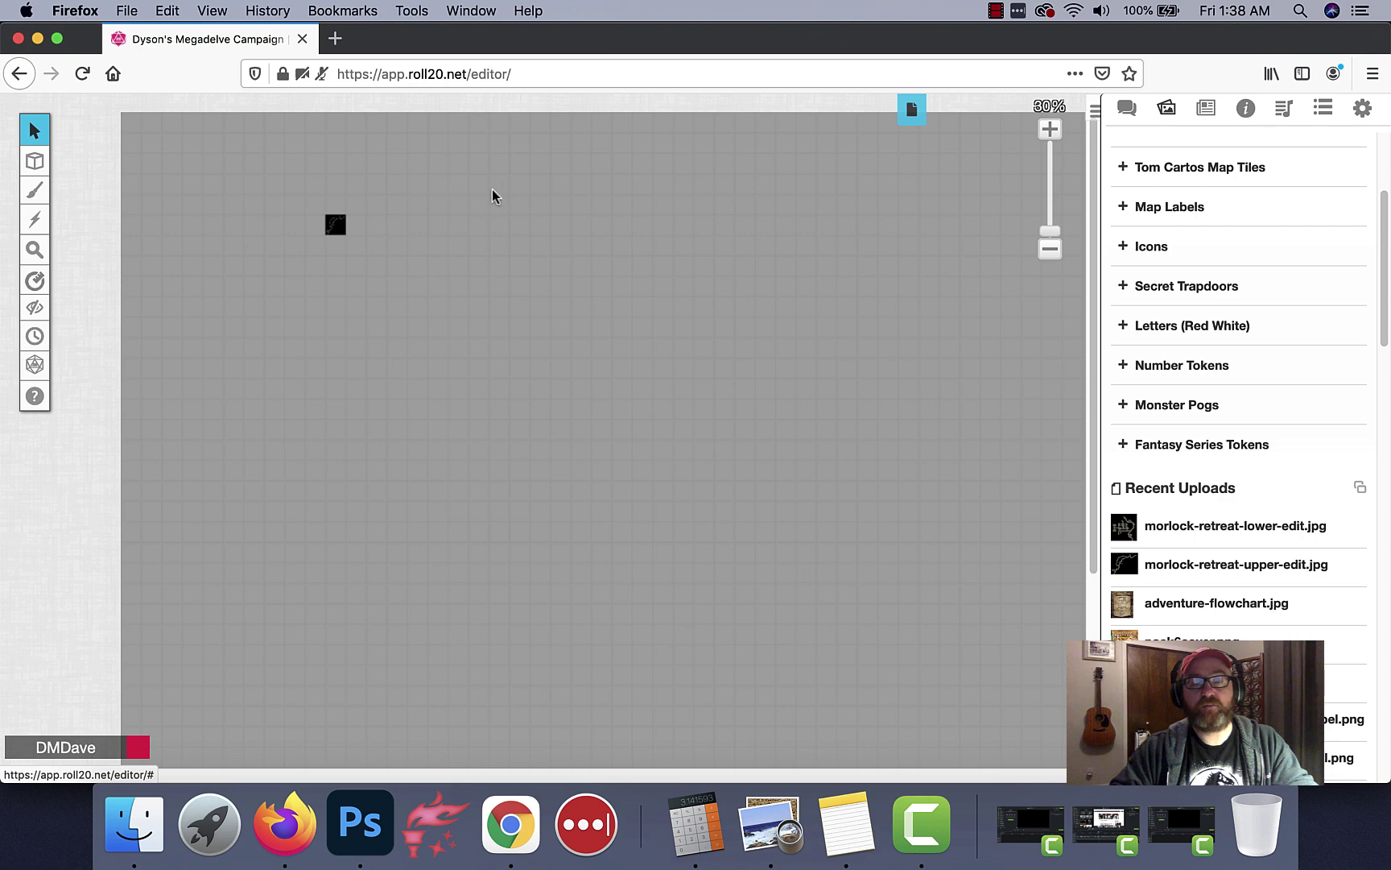
pyautogui.moveTo(36, 165)
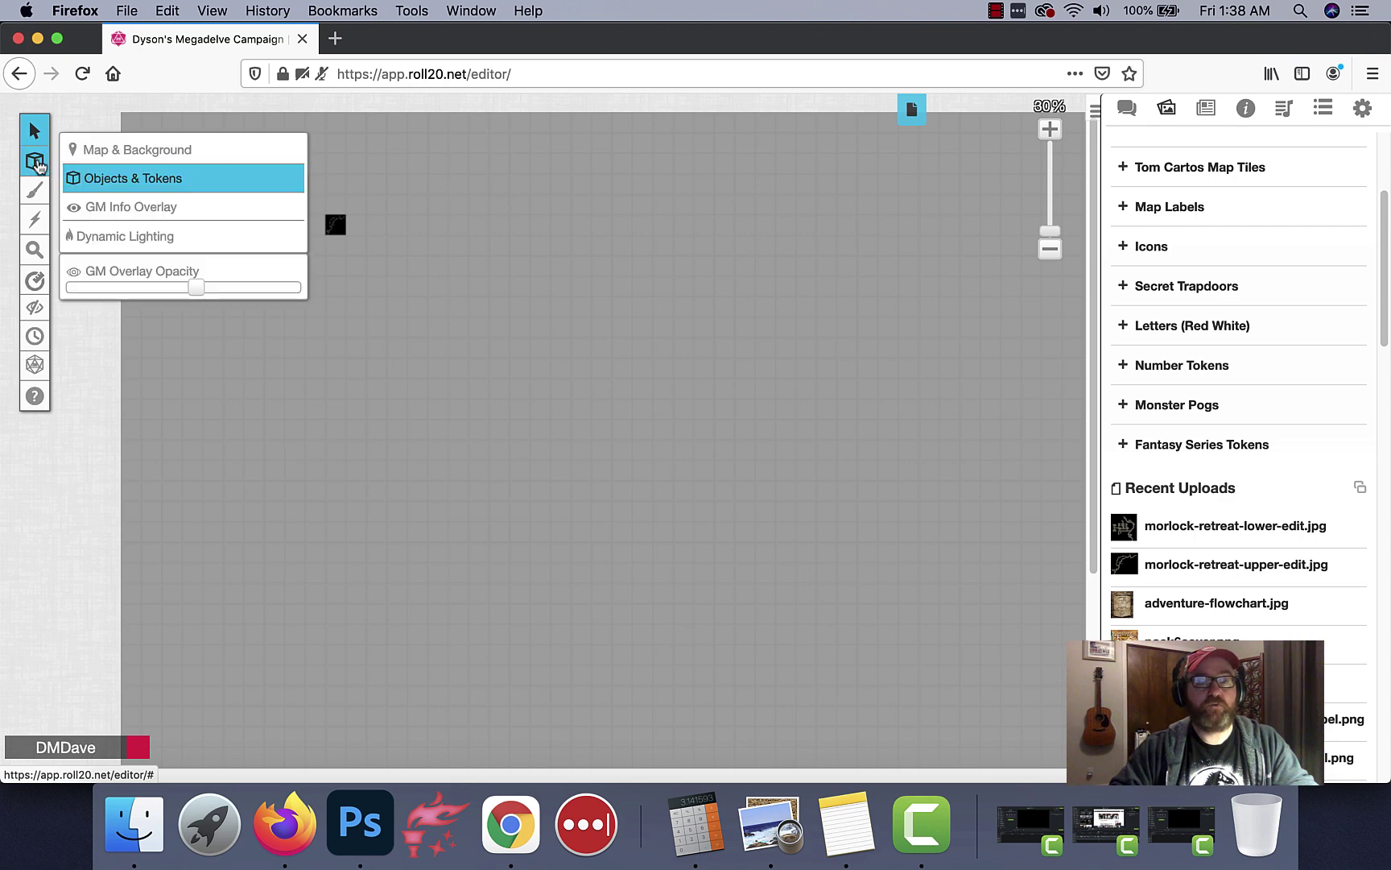
# Switch to the Map & Background layer and select the upper cave map image
pyautogui.click(153, 154)
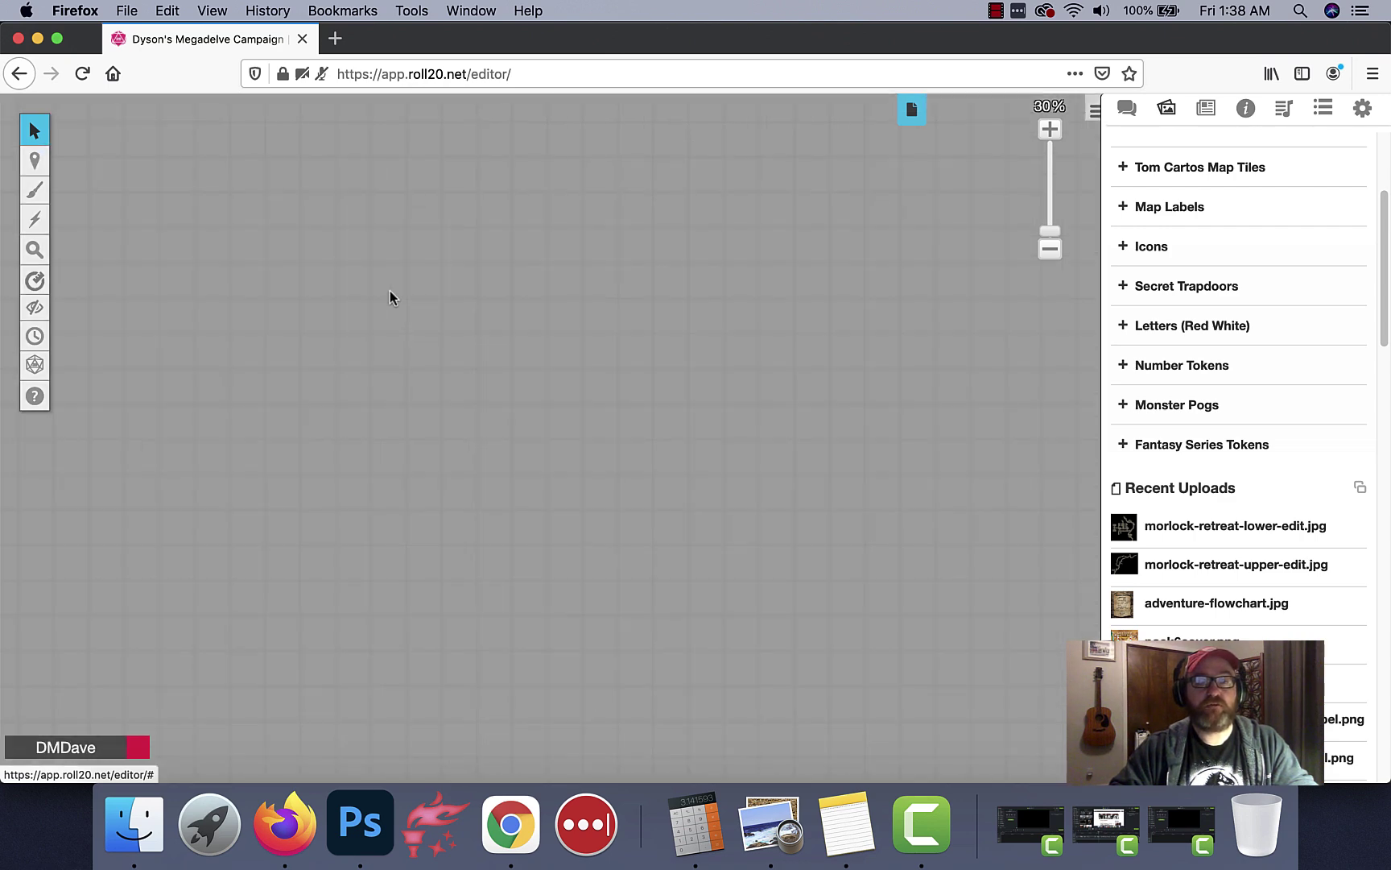
pyautogui.scroll(4, 554, 578)
pyautogui.scroll(-2, 493, 435)
pyautogui.hscroll(-2, 493, 435)
pyautogui.click(468, 389)
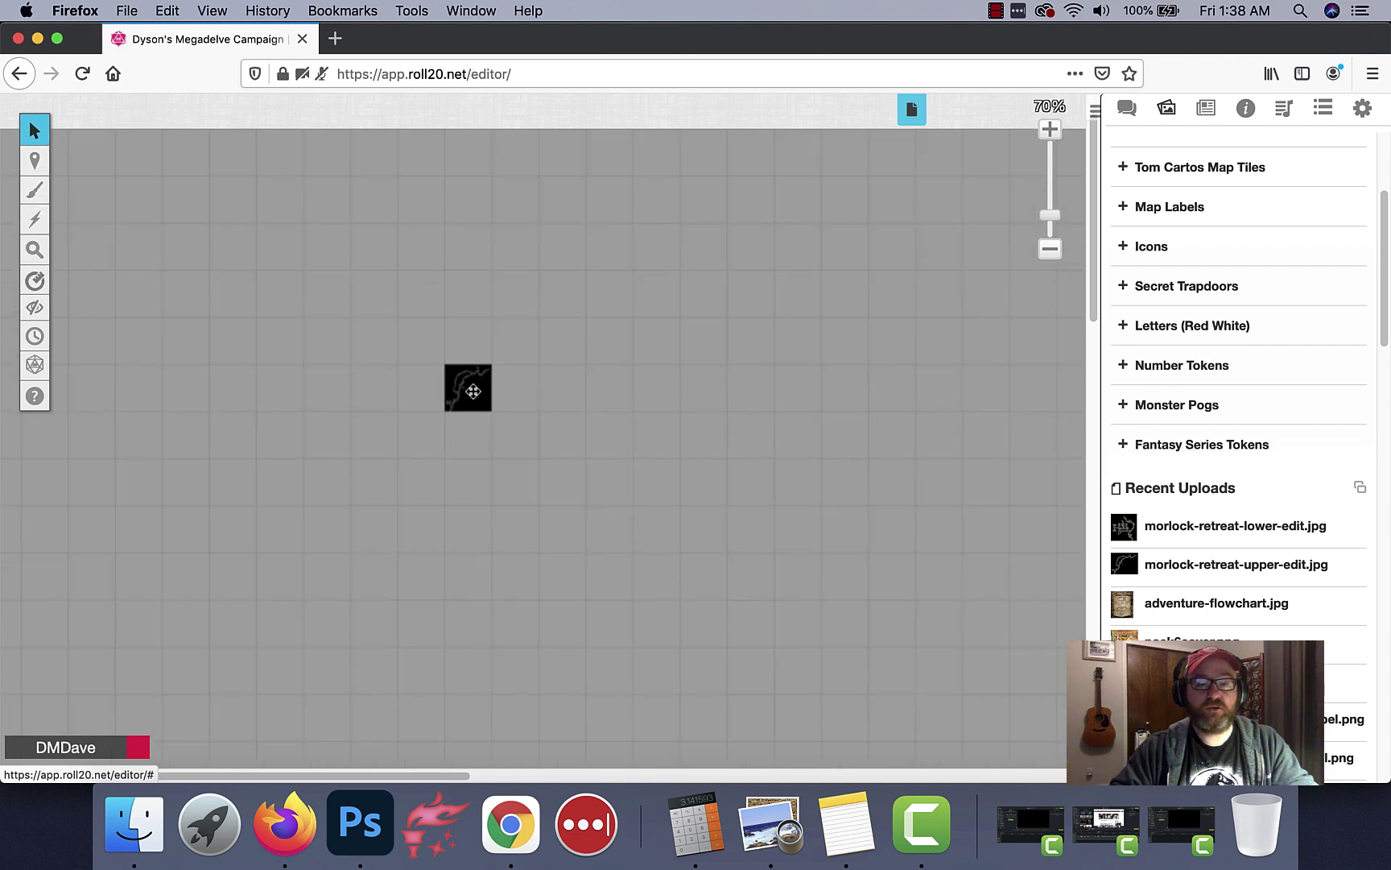
# In the map's Set Dimensions dialog, switch to units and enter a width of 49
pyautogui.rightClick(472, 387)
pyautogui.moveTo(521, 359)
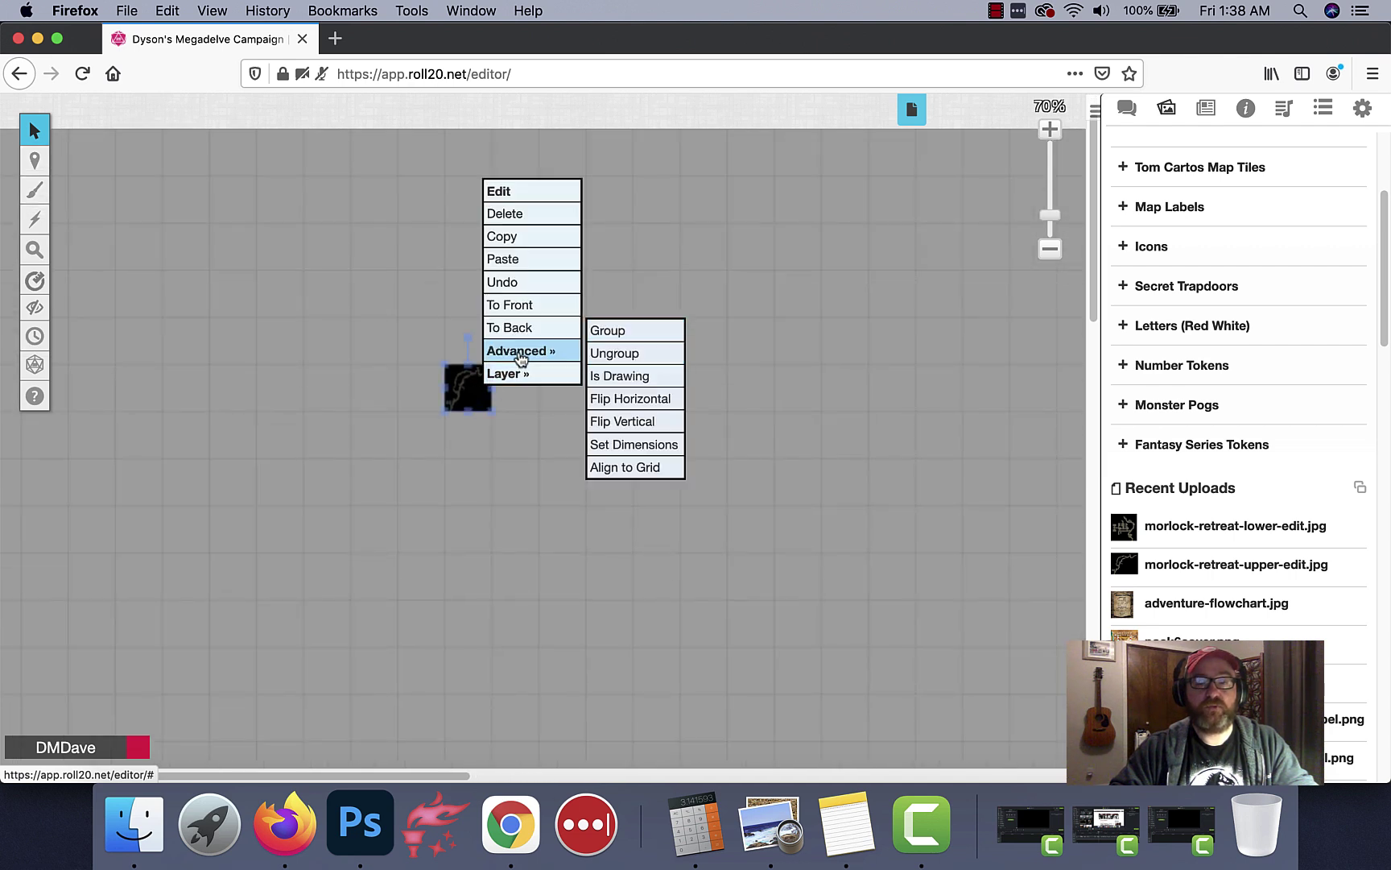
pyautogui.click(605, 445)
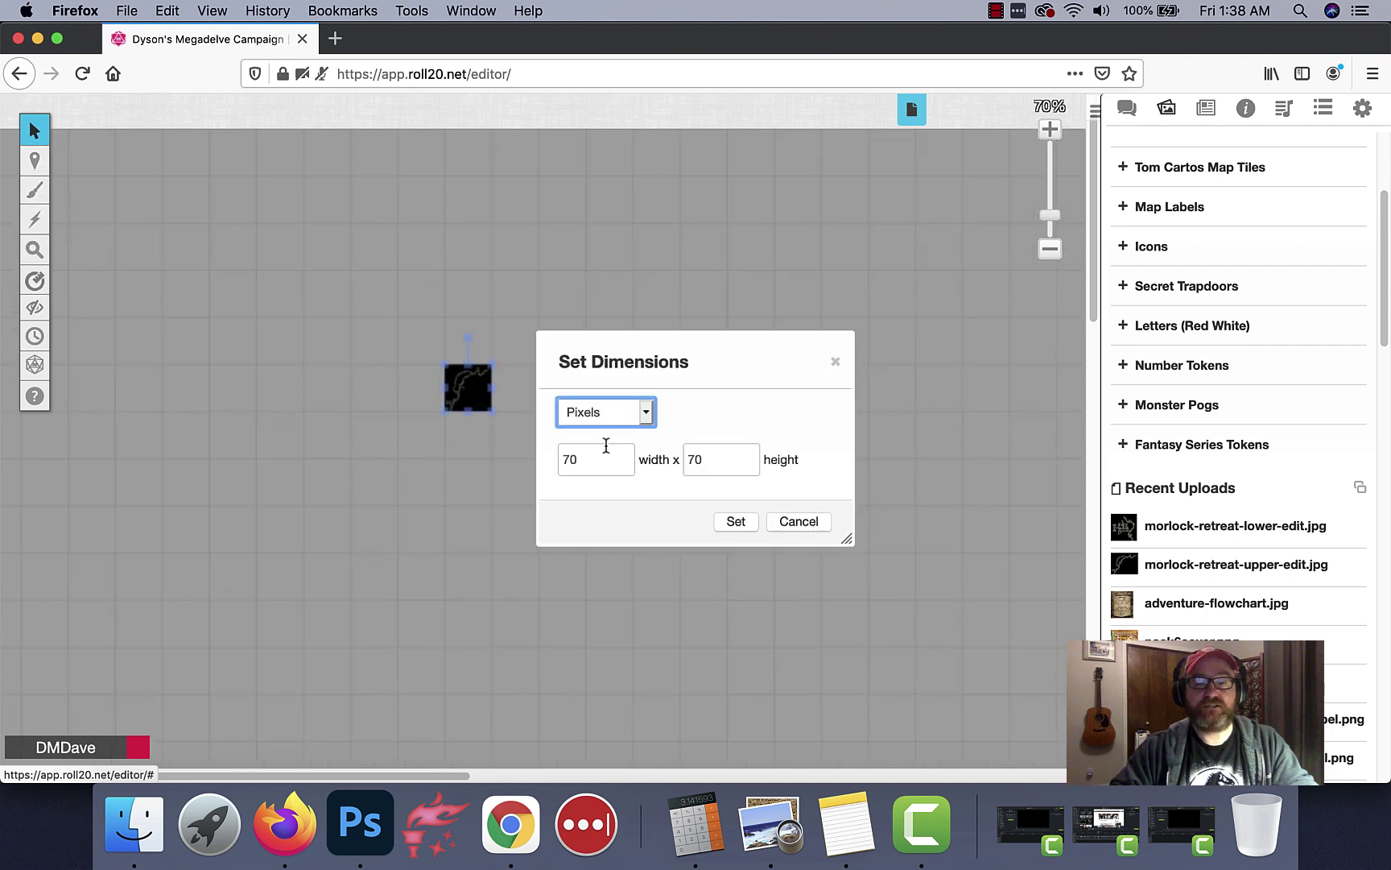
pyautogui.click(648, 413)
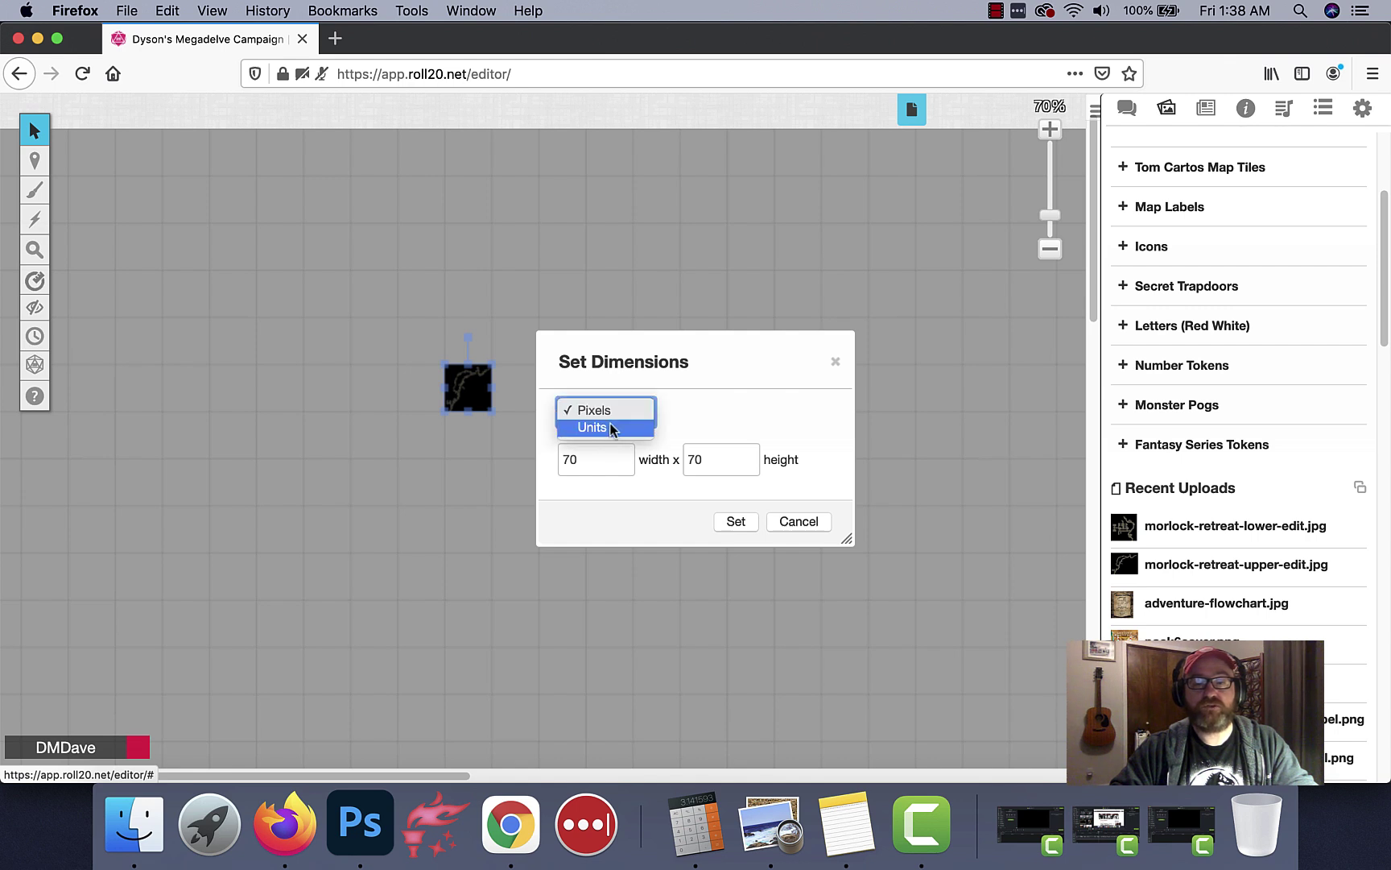
pyautogui.click(588, 426)
pyautogui.doubleClick(590, 460)
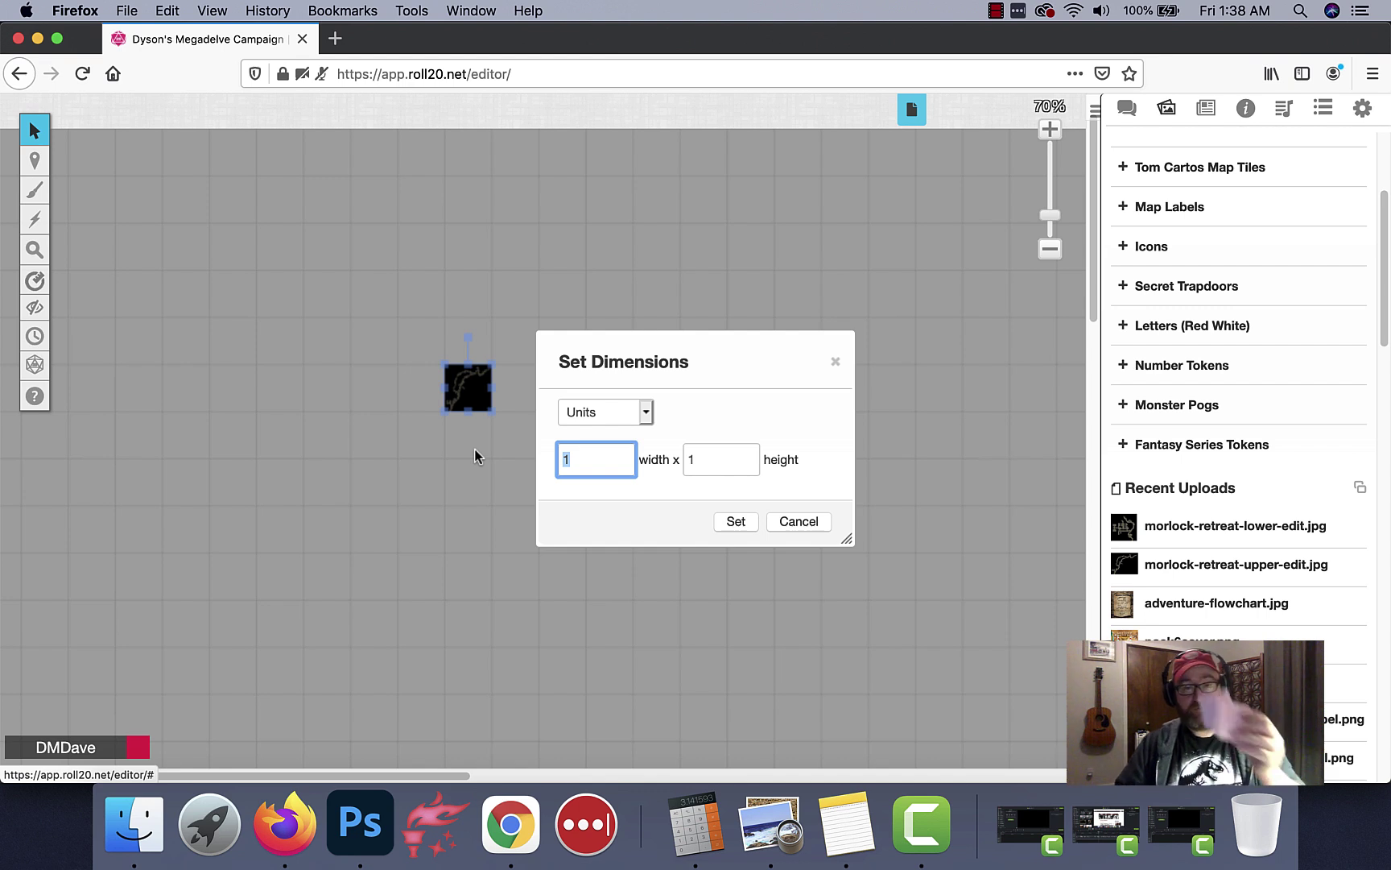
pyautogui.press('Tab')
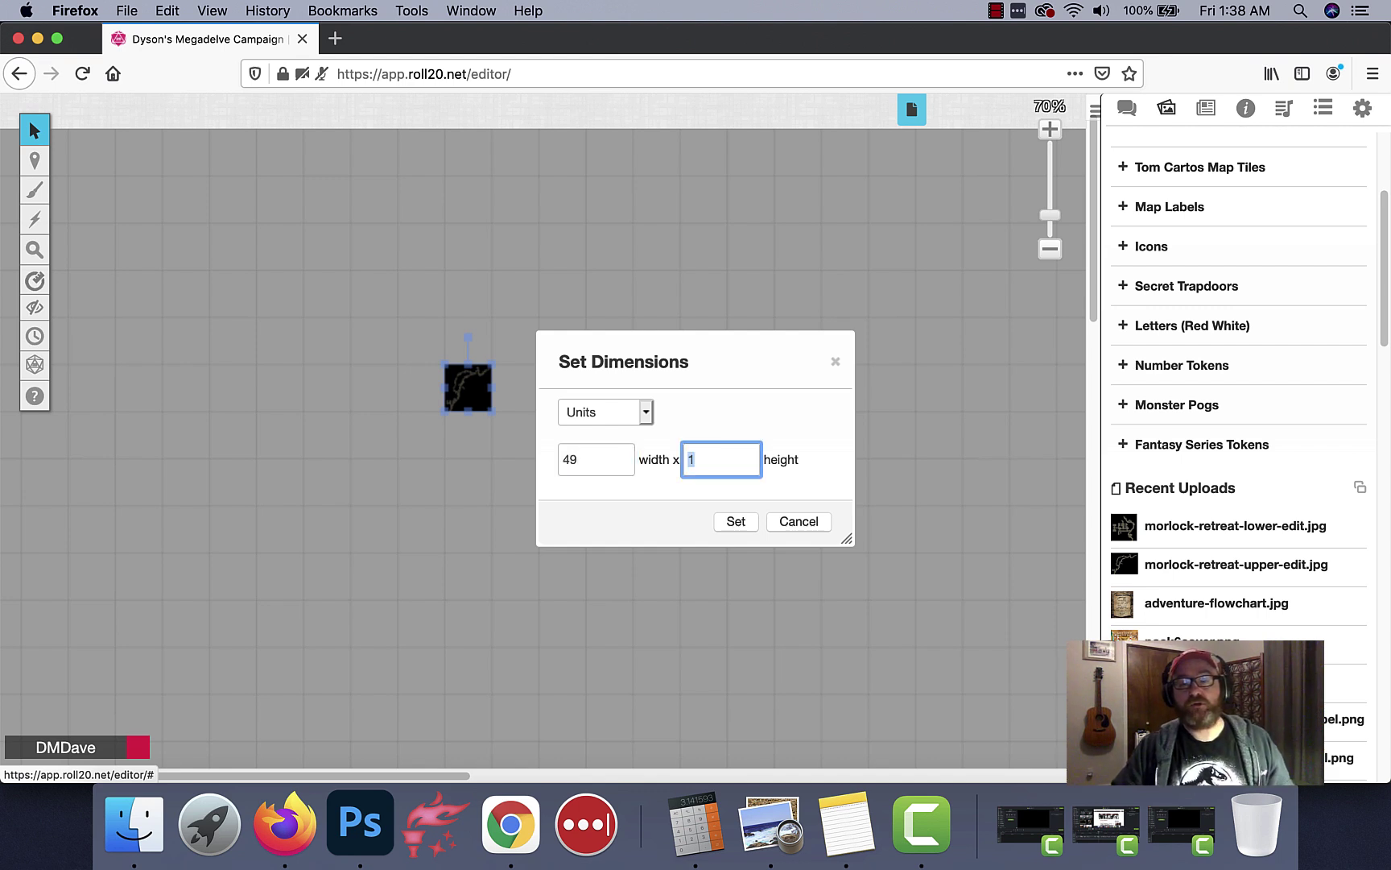
# Apply the new size and nudge the upper cave map slightly right and down
pyautogui.click(715, 529)
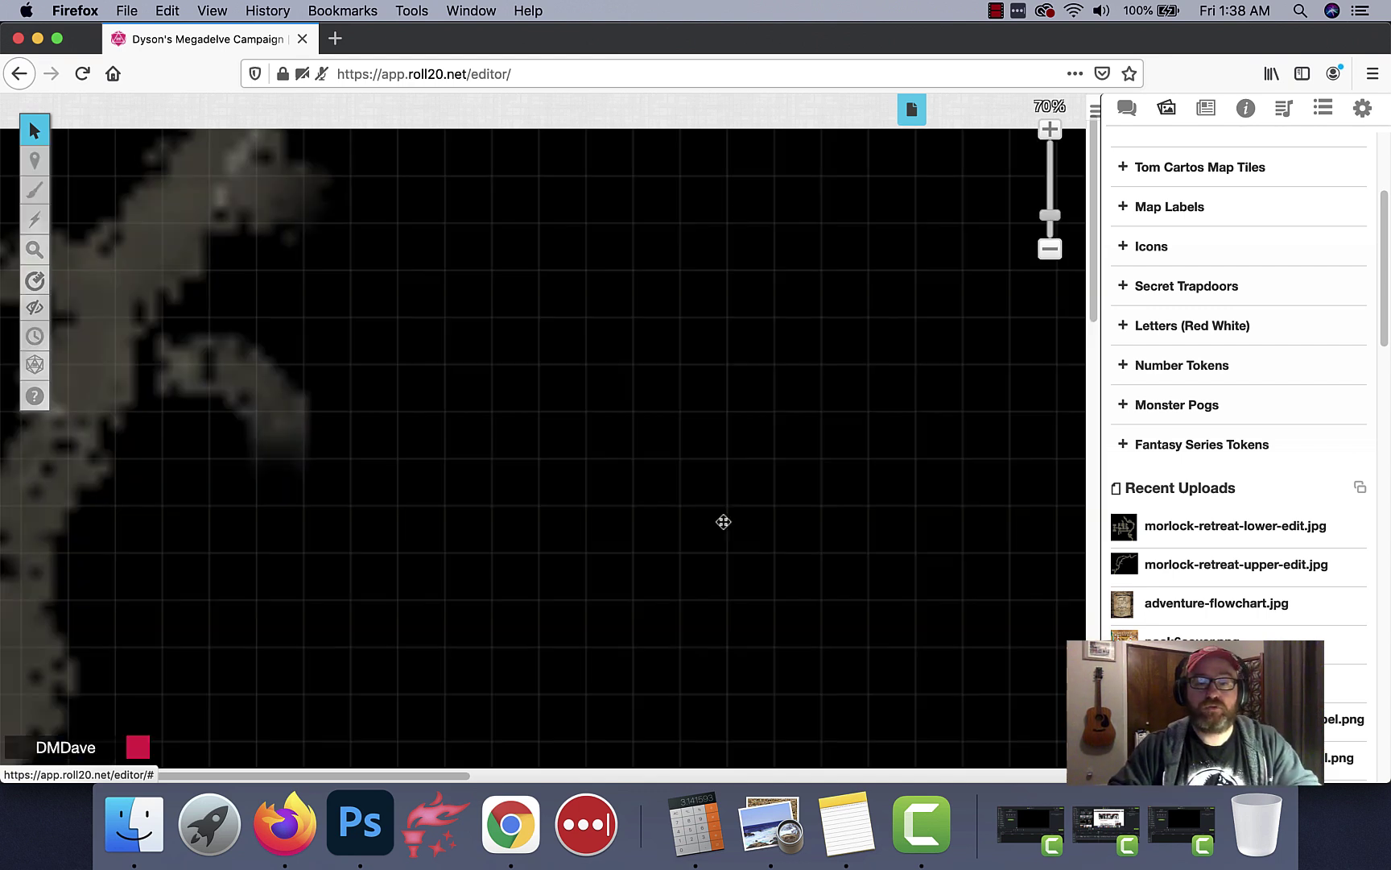
pyautogui.scroll(-5, 459, 487)
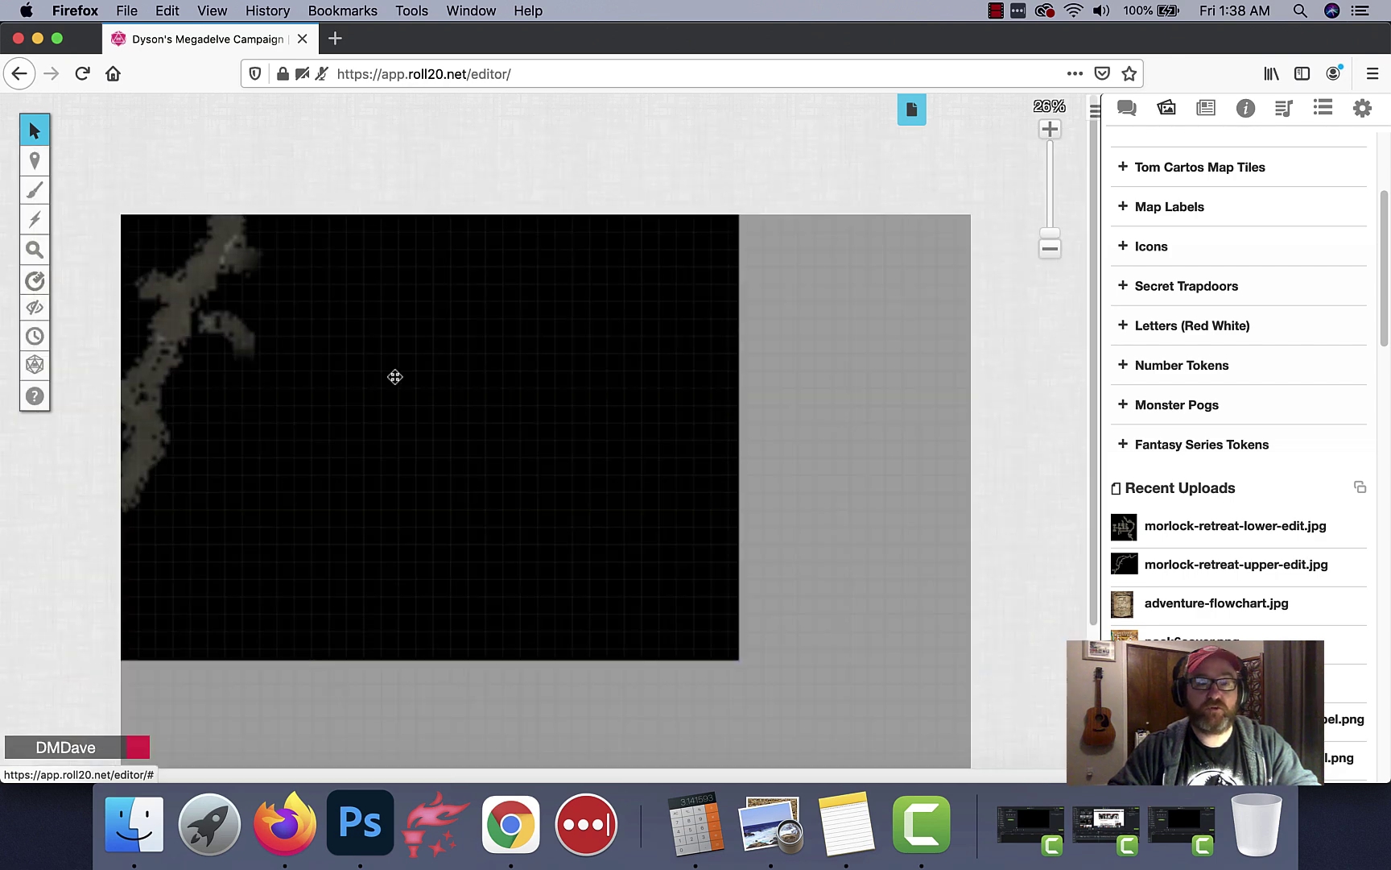
pyautogui.moveTo(622, 434); pyautogui.dragTo(665, 450)
# Pan up and right to check the map's top and right edges against the page
pyautogui.scroll(5, 659, 451)
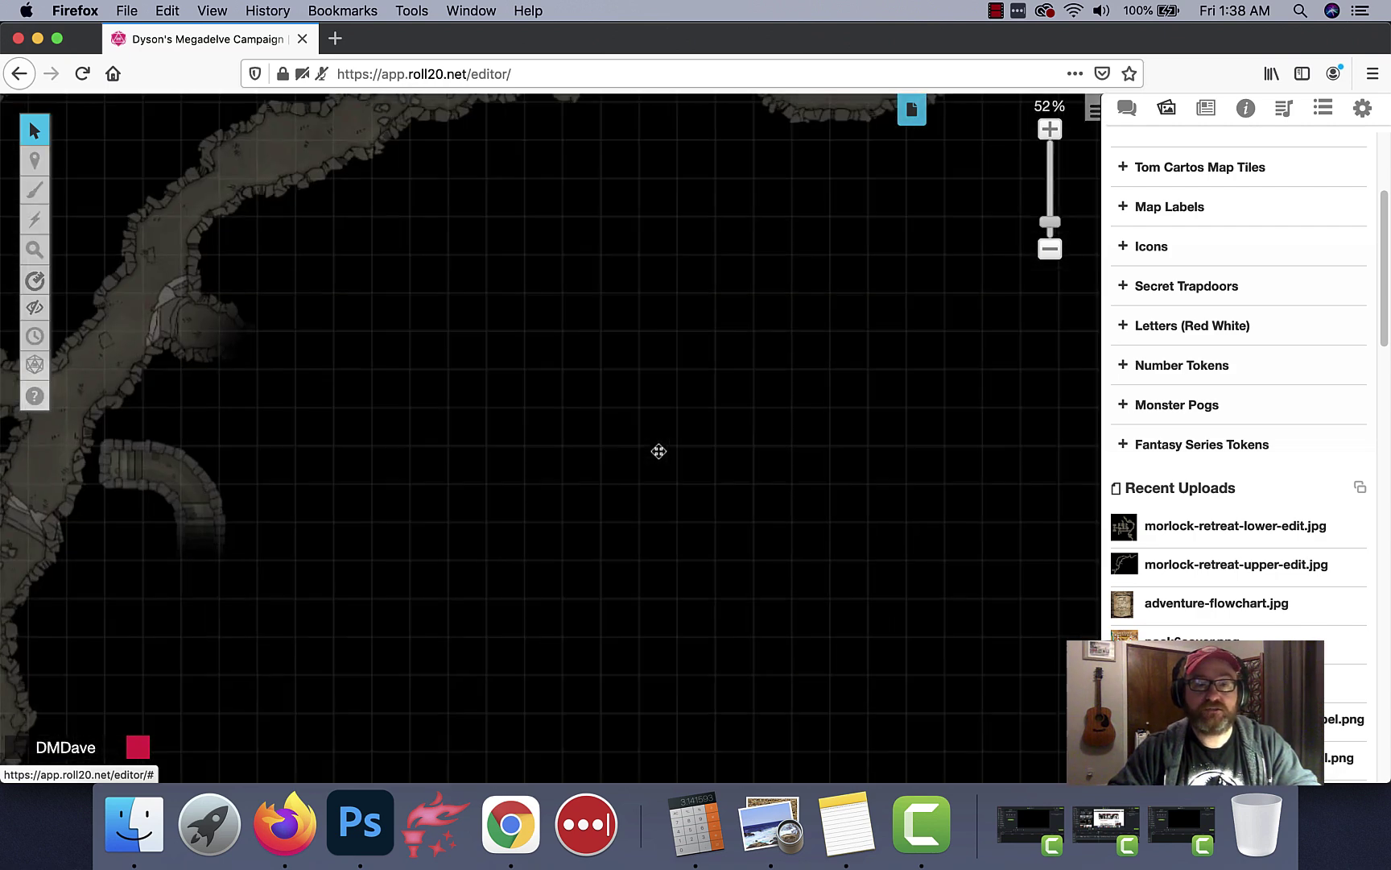
pyautogui.hscroll(-5, 370, 439)
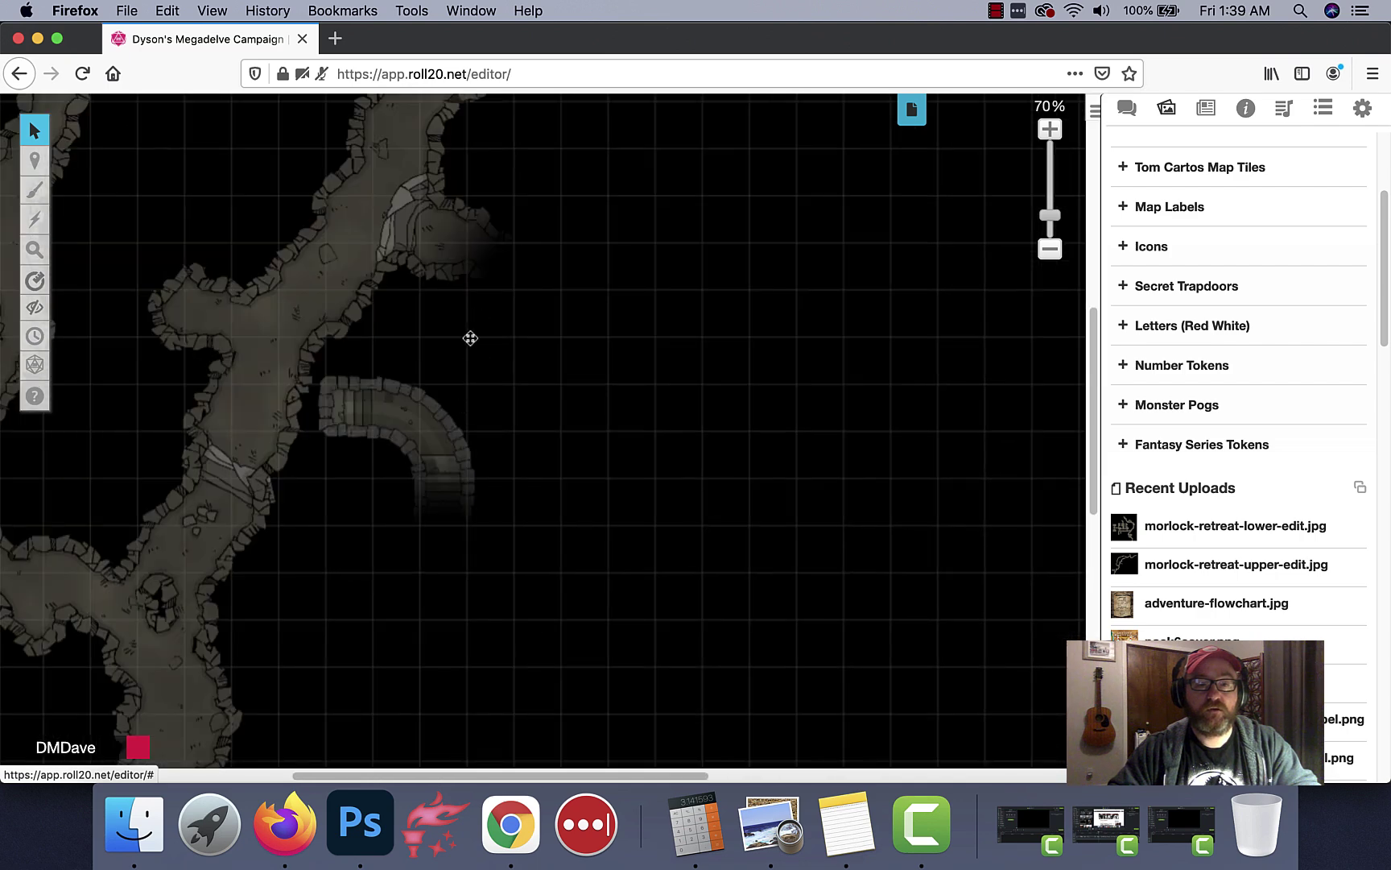
pyautogui.scroll(5, 470, 338)
pyautogui.hscroll(1, 470, 422)
pyautogui.scroll(4, 516, 349)
pyautogui.hscroll(3, 467, 403)
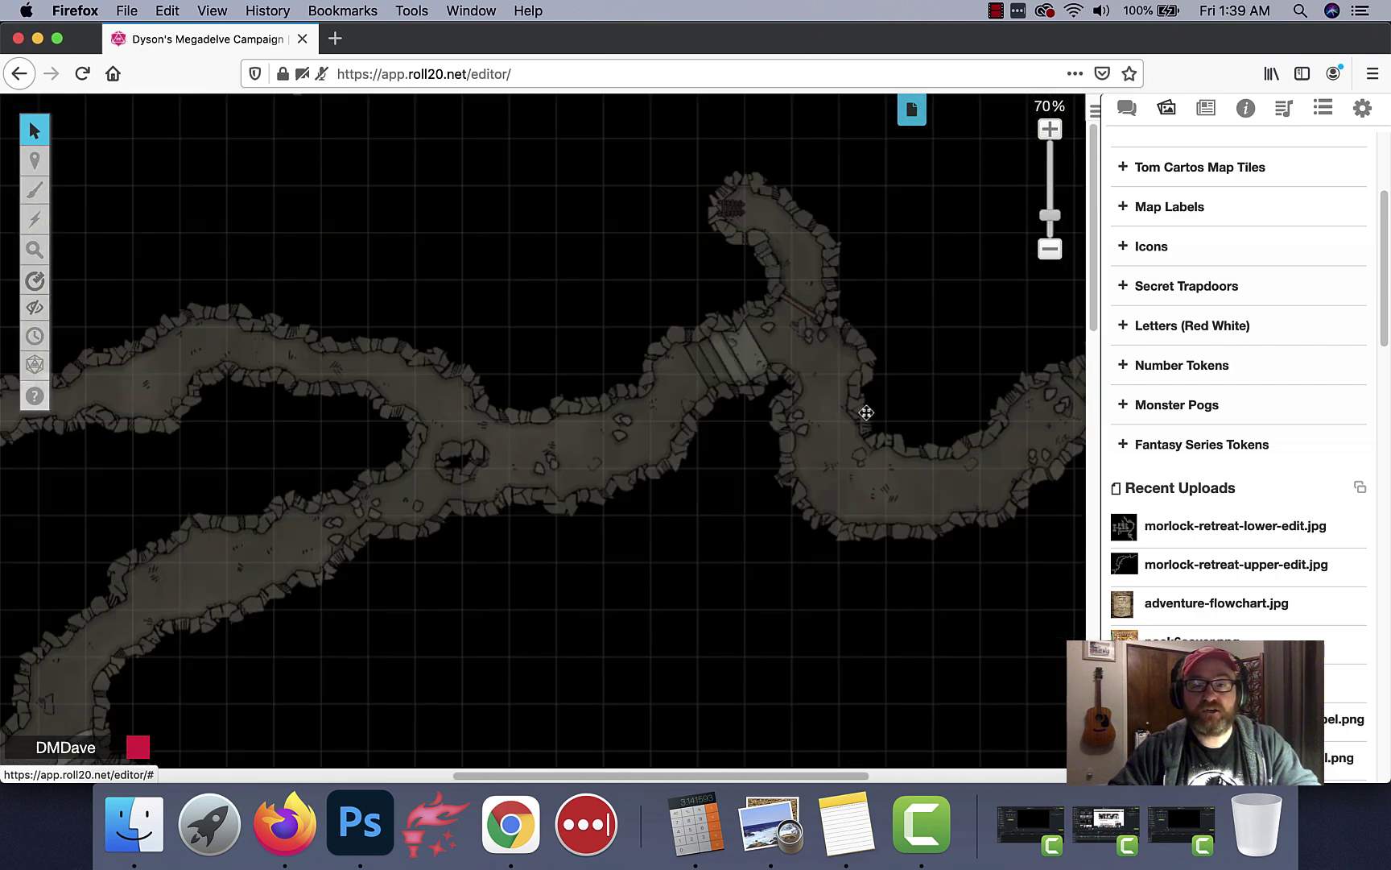
pyautogui.hscroll(4, 868, 412)
pyautogui.scroll(1, 805, 419)
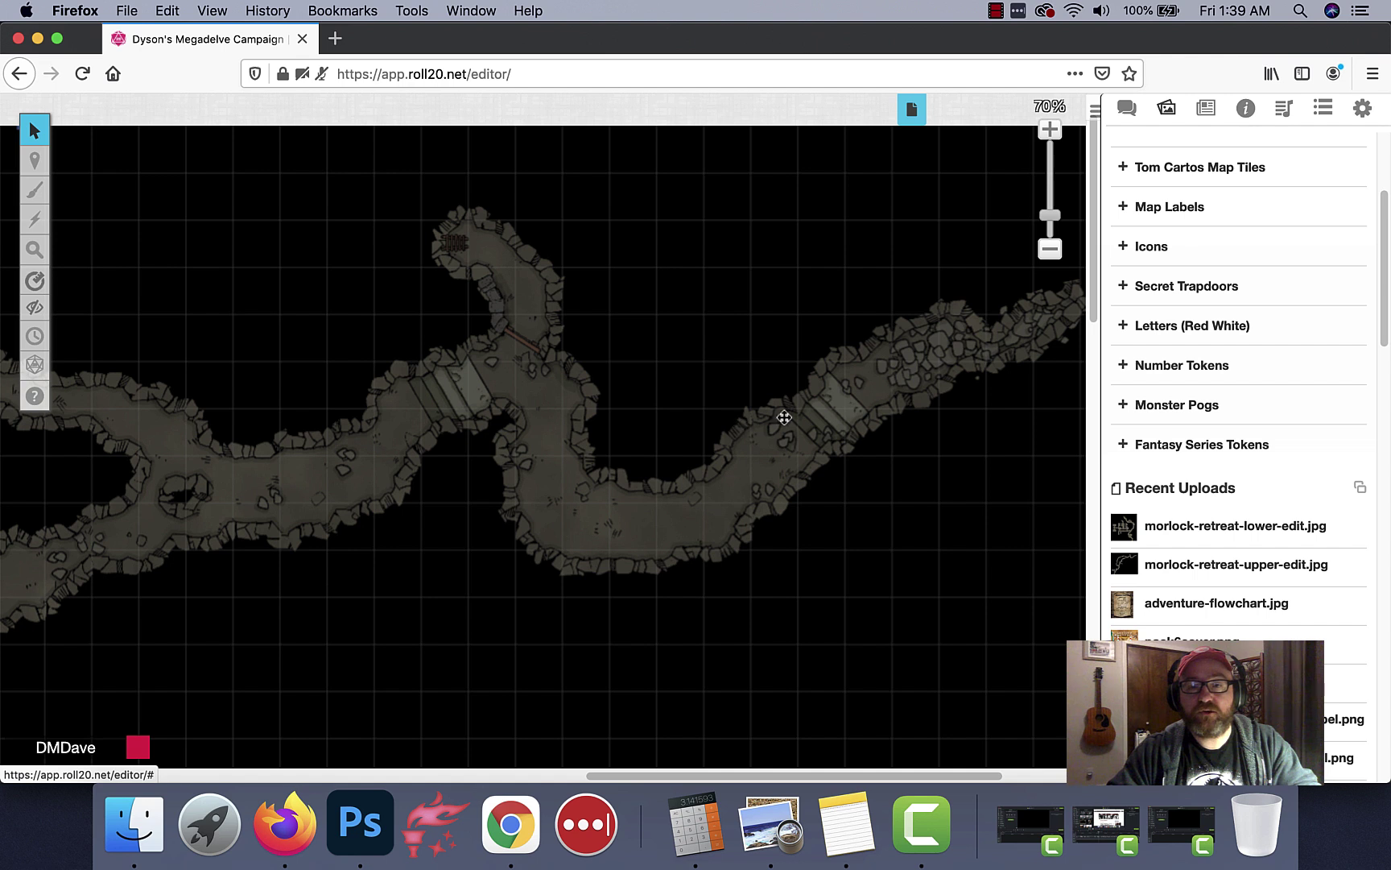
pyautogui.hscroll(3, 784, 417)
pyautogui.scroll(1, 785, 417)
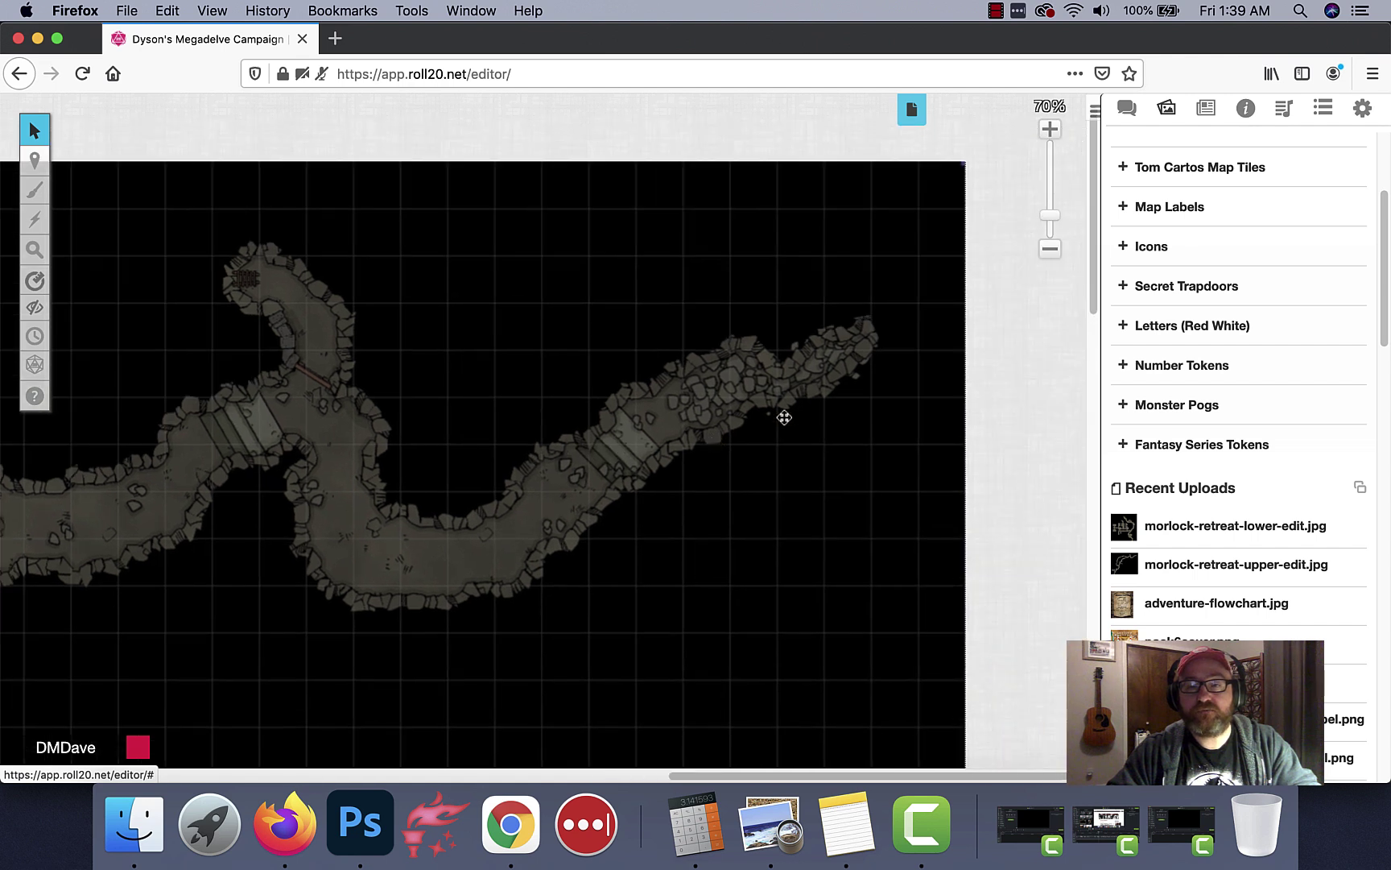
# Create a third page, rename it 'Morlock Retreat Lower', and open its Page Settings
pyautogui.click(911, 113)
pyautogui.click(138, 158)
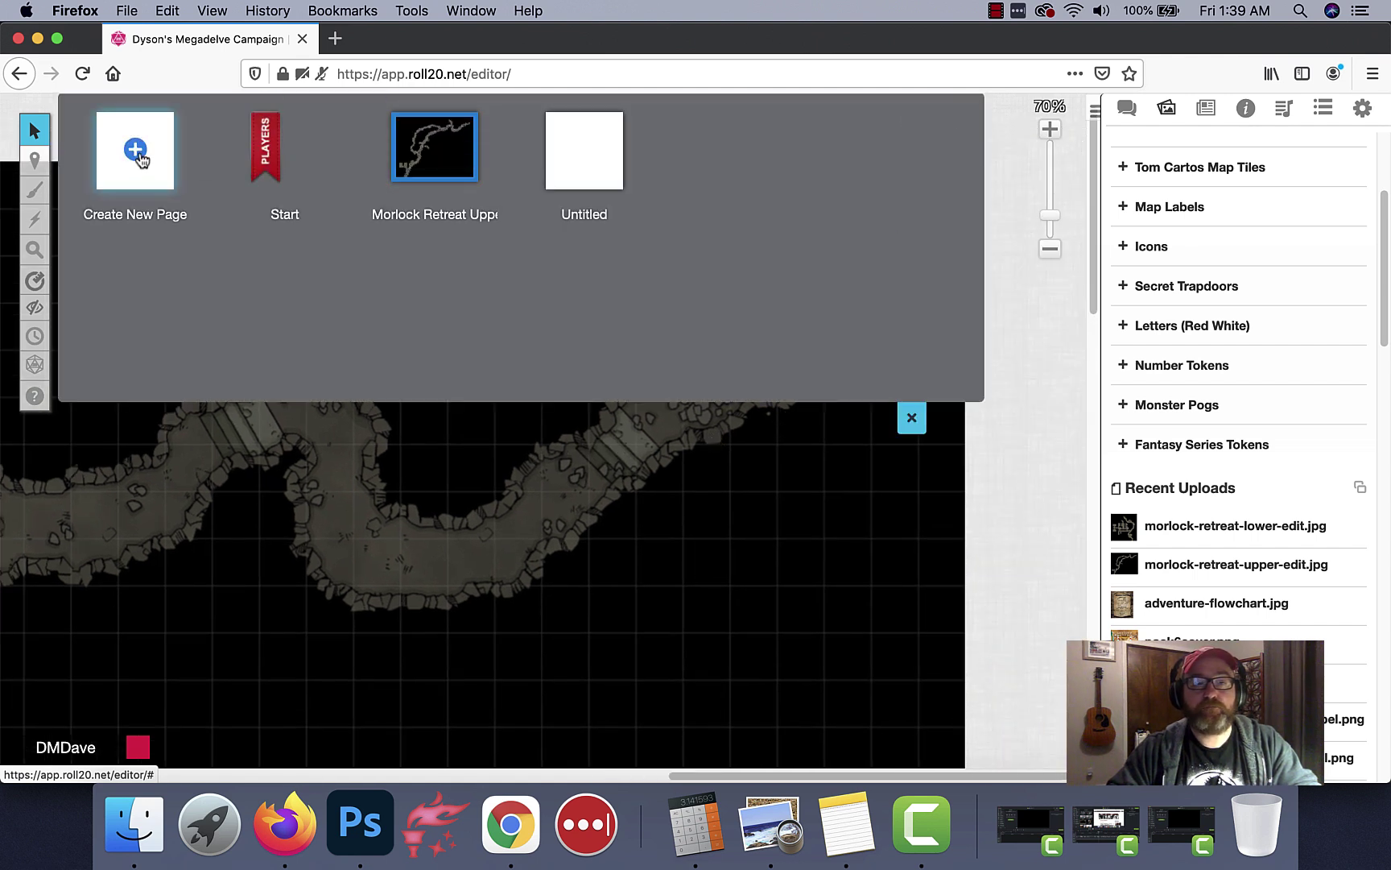
pyautogui.click(583, 213)
pyautogui.write('Mo')
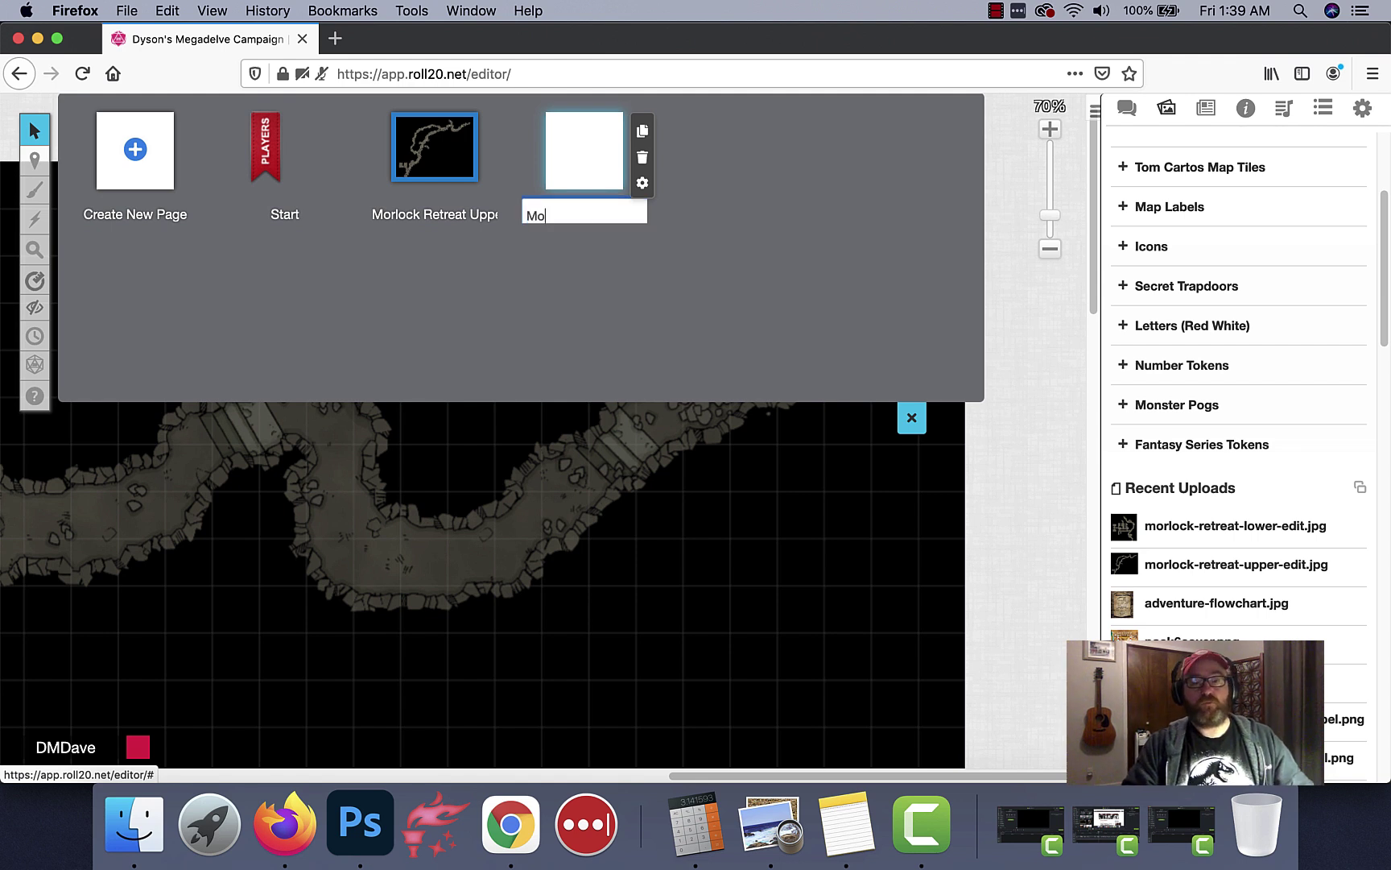
pyautogui.write('rlock Retreat ')
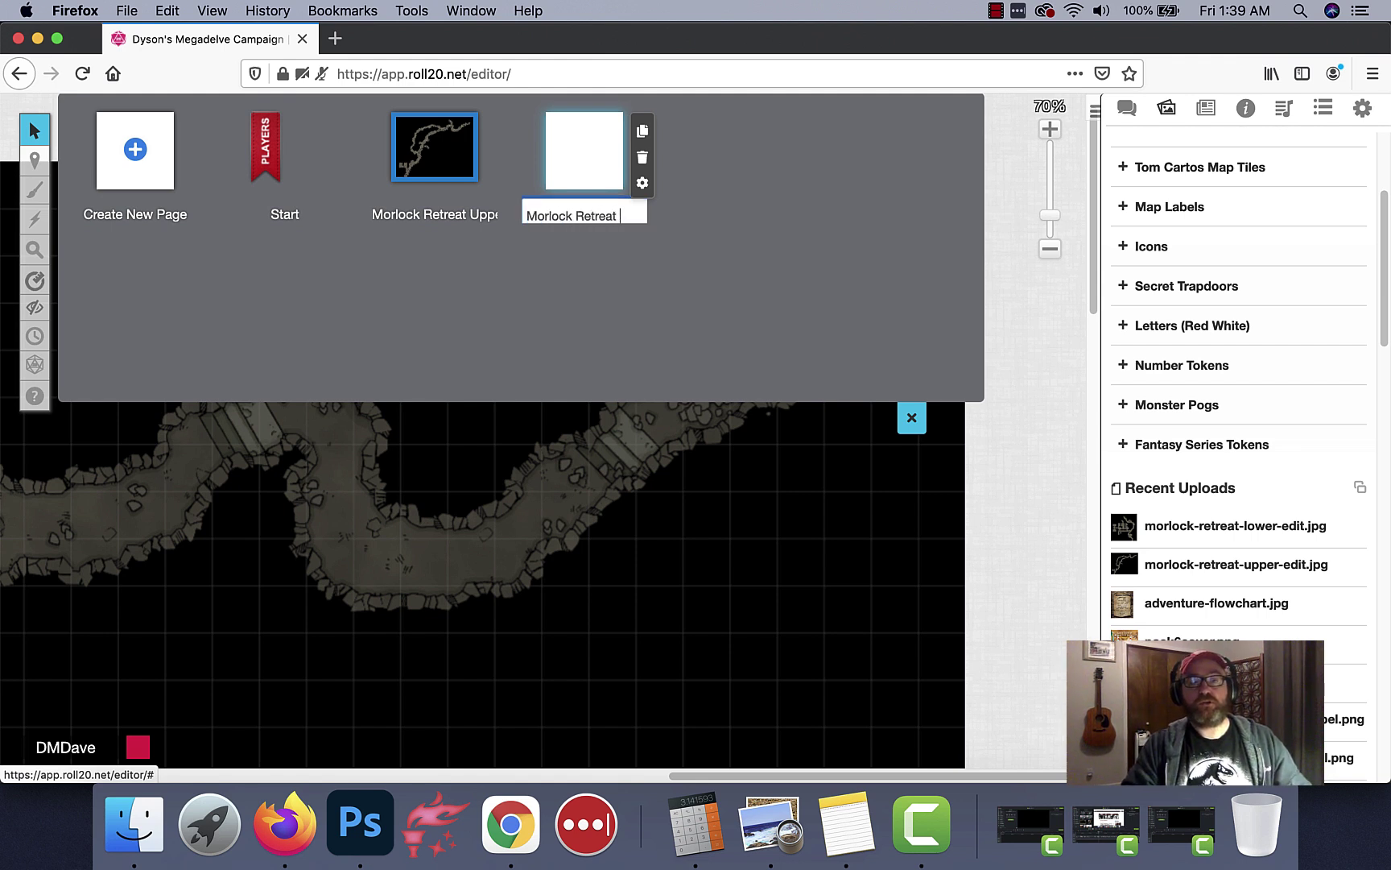
pyautogui.write('Lower')
pyautogui.press('Return')
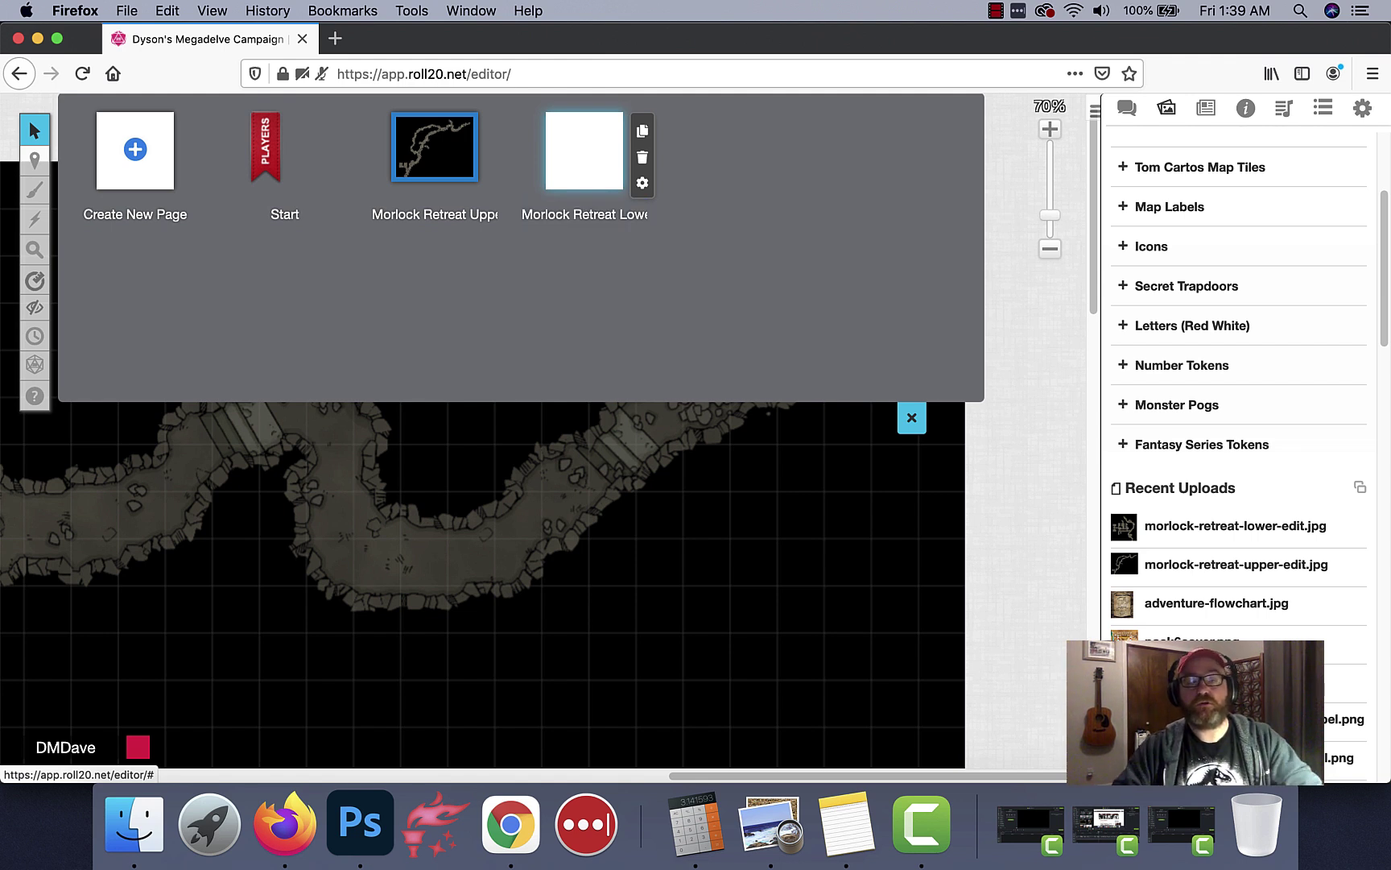
pyautogui.click(642, 183)
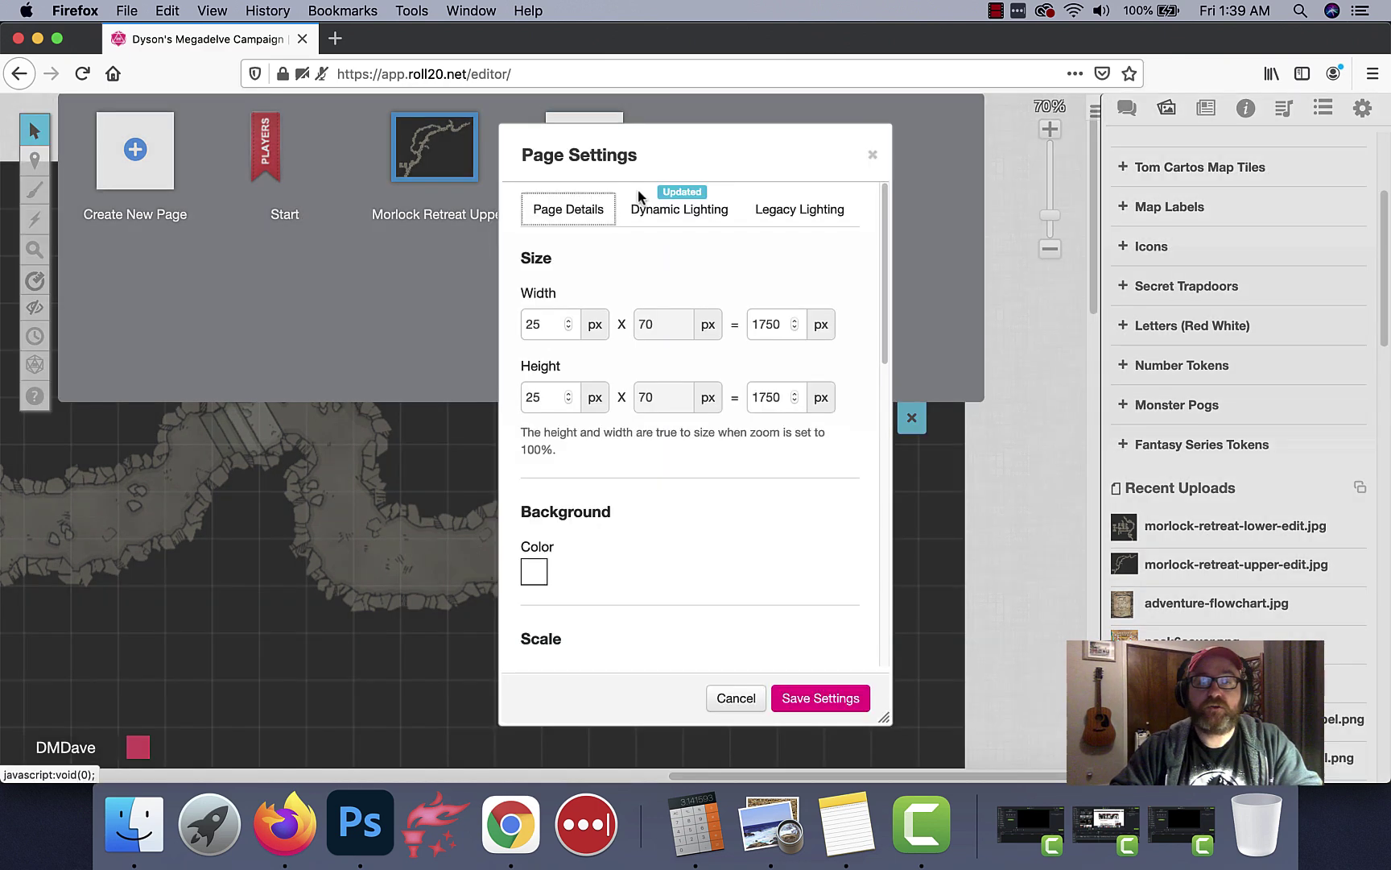
# Set the Morlock Retreat Lower page height to 26, keeping width 25
pyautogui.click(563, 315)
pyautogui.press('Tab')
pyautogui.press('Tab')
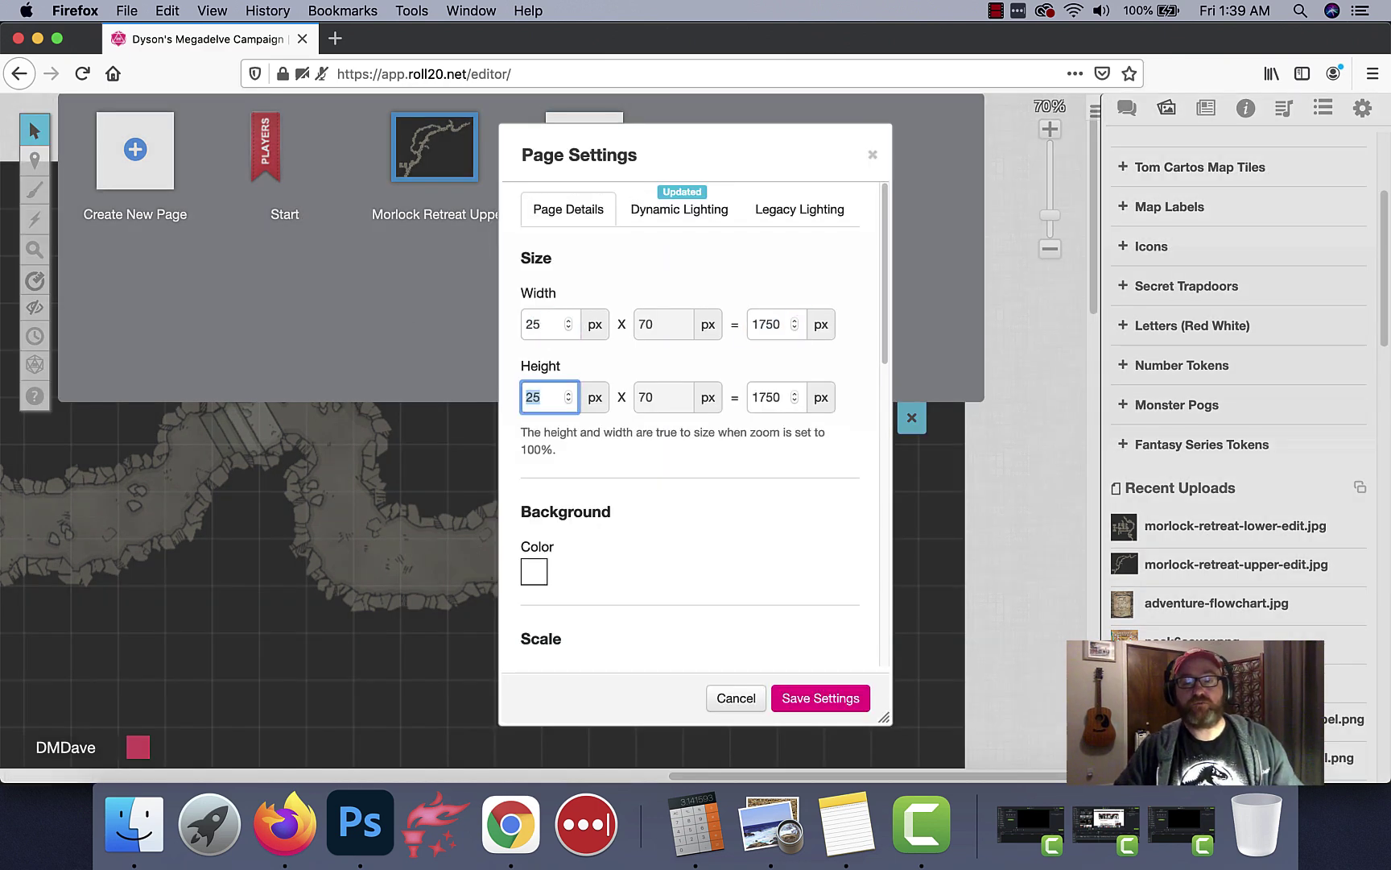
pyautogui.write('26')
pyautogui.click(648, 503)
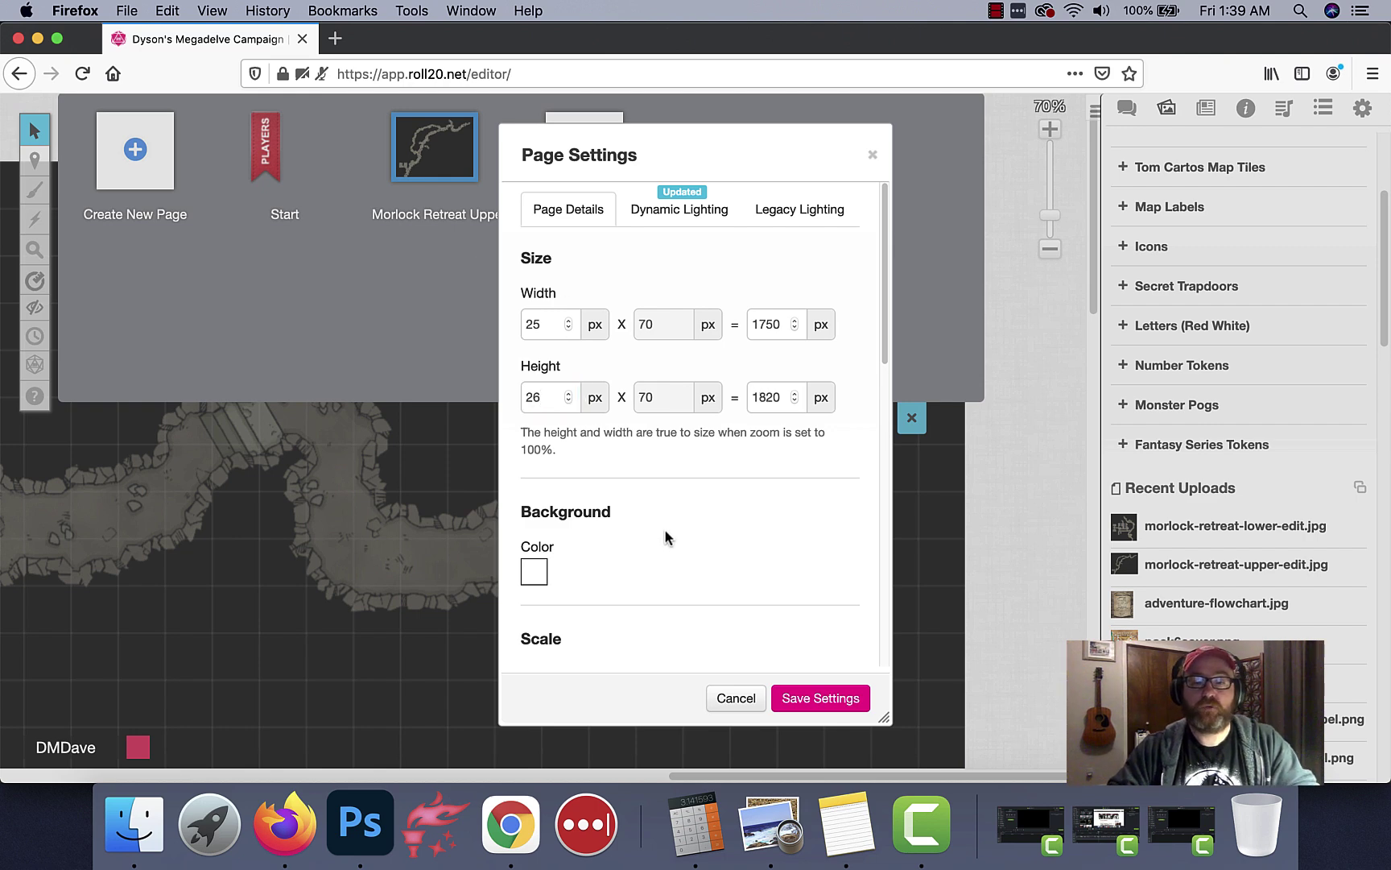
# Turn on dynamic lighting with barriers restricting movement, and save the page settings
pyautogui.scroll(-10, 670, 537)
pyautogui.scroll(-5, 724, 505)
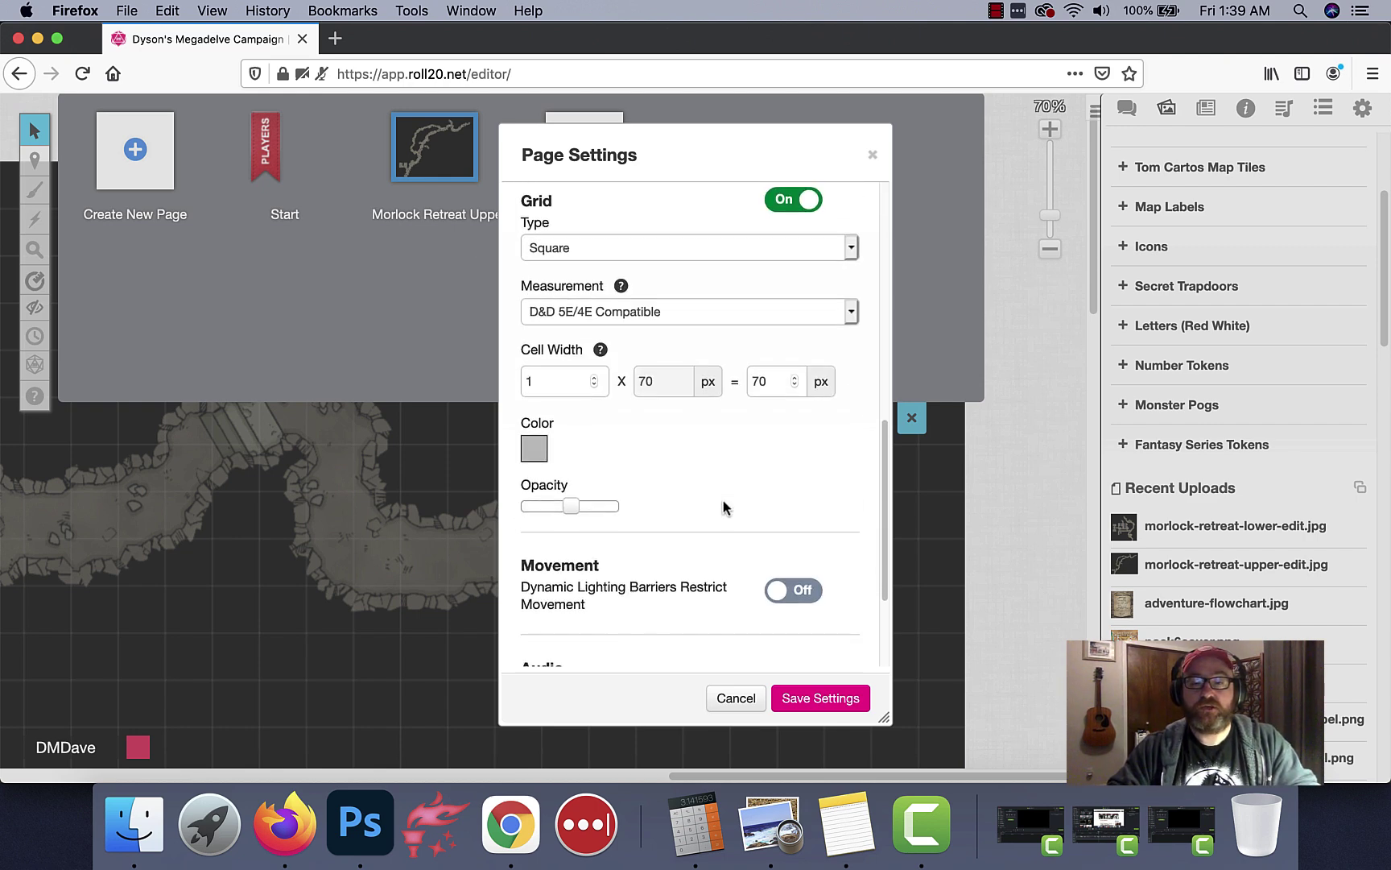
pyautogui.click(795, 456)
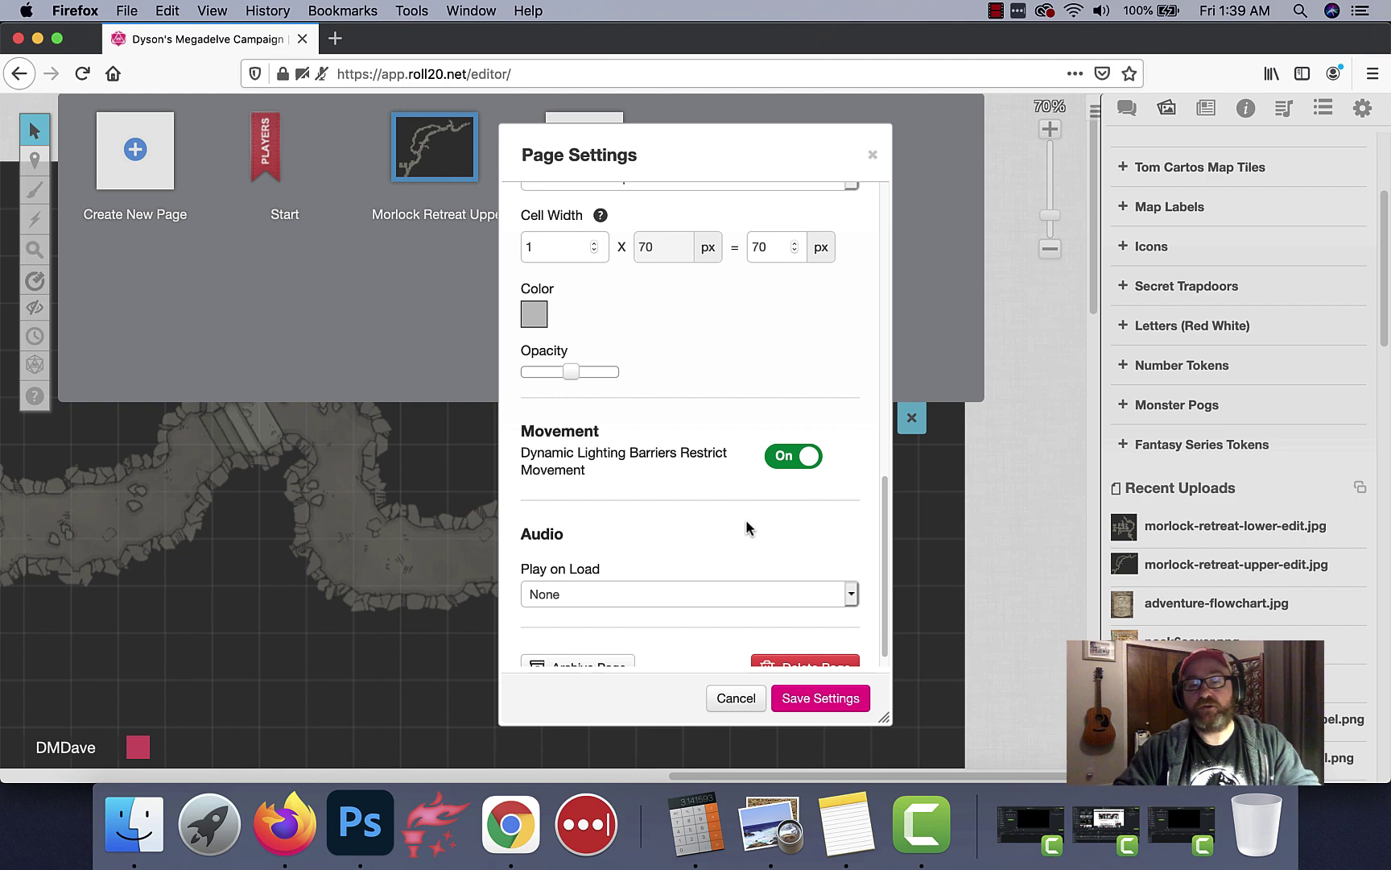
pyautogui.scroll(-1, 743, 503)
pyautogui.scroll(10, 733, 492)
pyautogui.scroll(2, 711, 476)
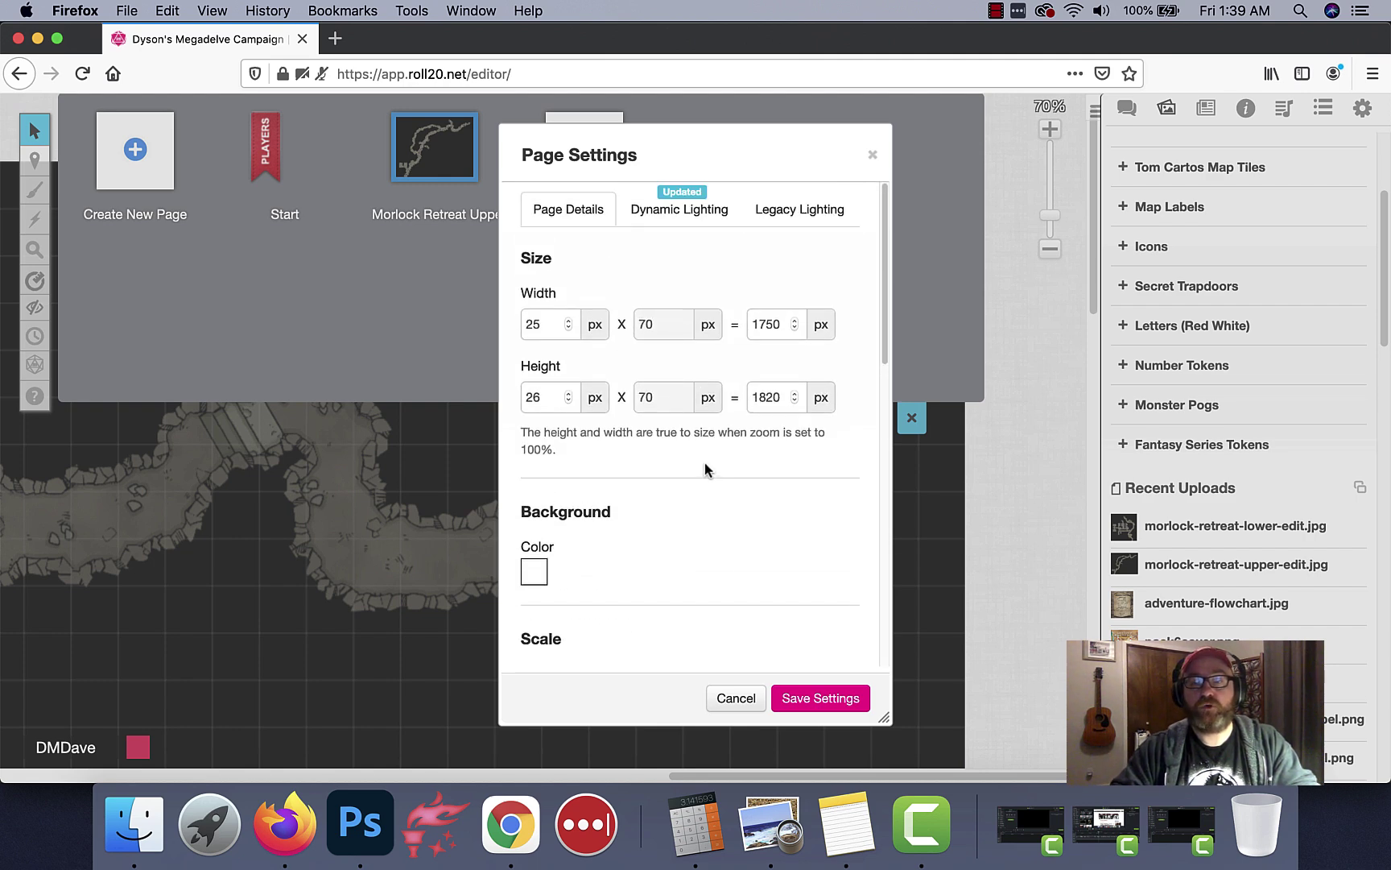
pyautogui.click(654, 211)
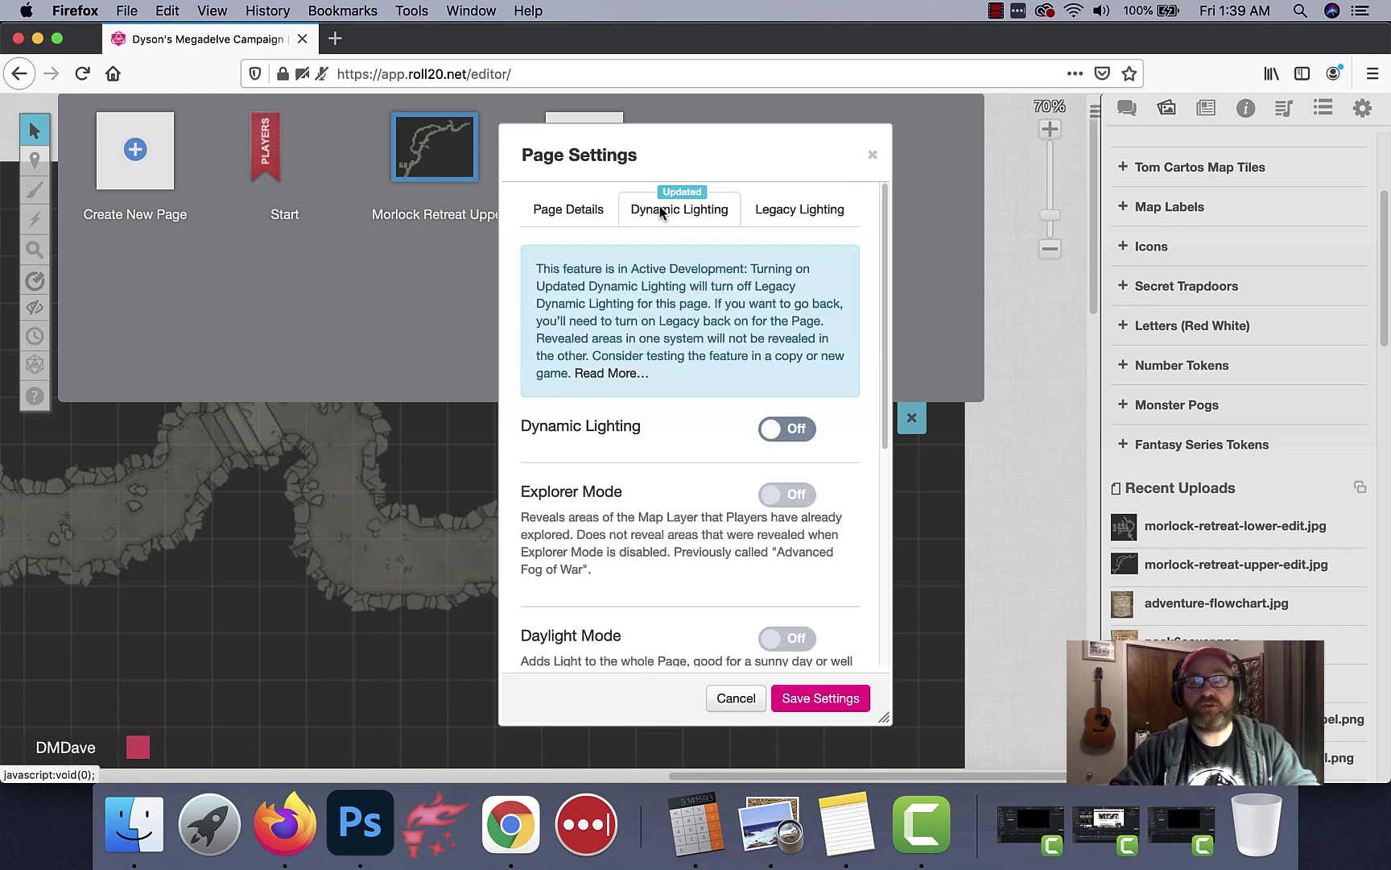
pyautogui.click(797, 428)
pyautogui.scroll(-5, 701, 475)
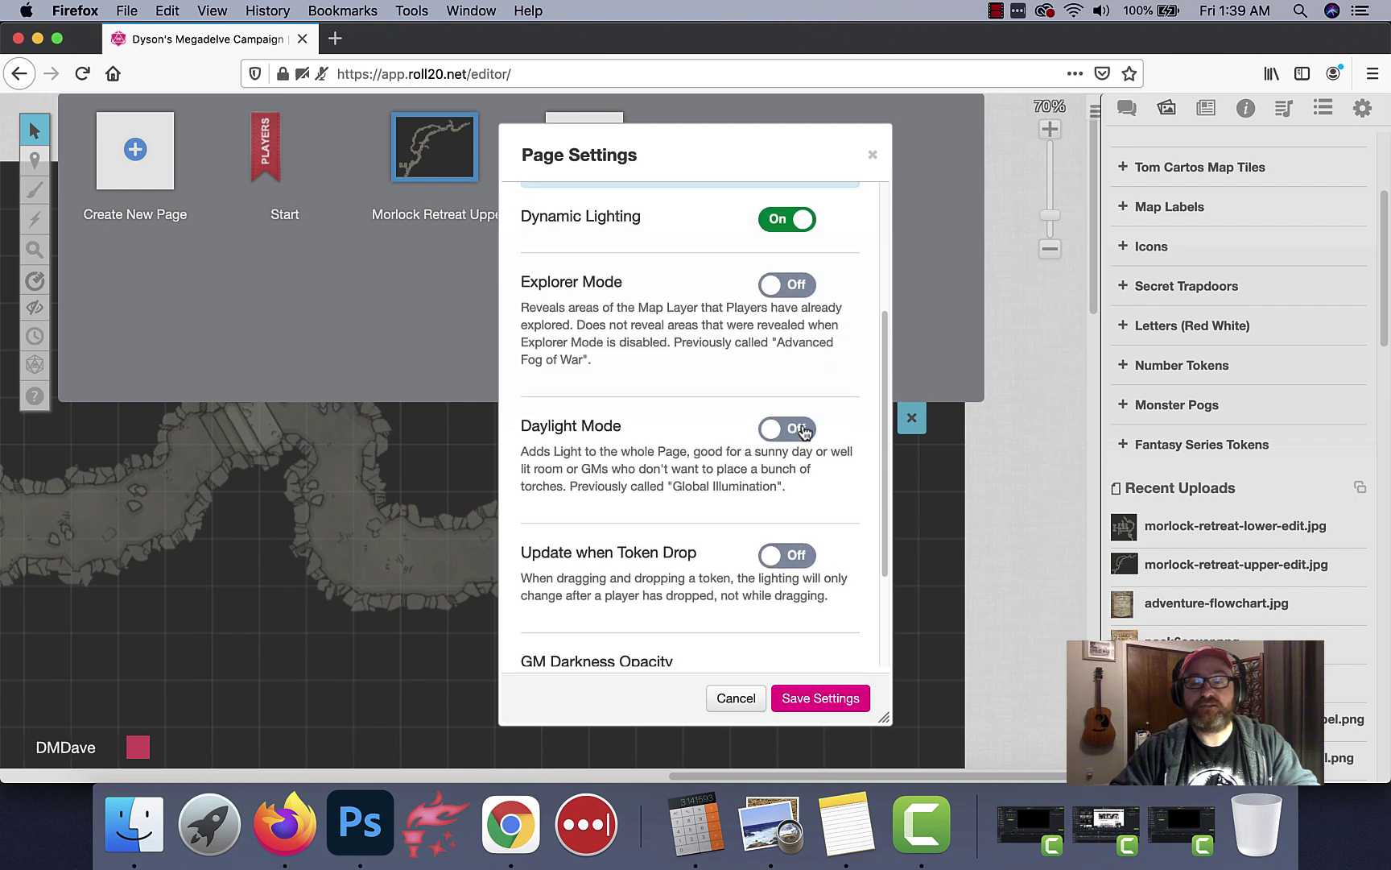
pyautogui.click(822, 698)
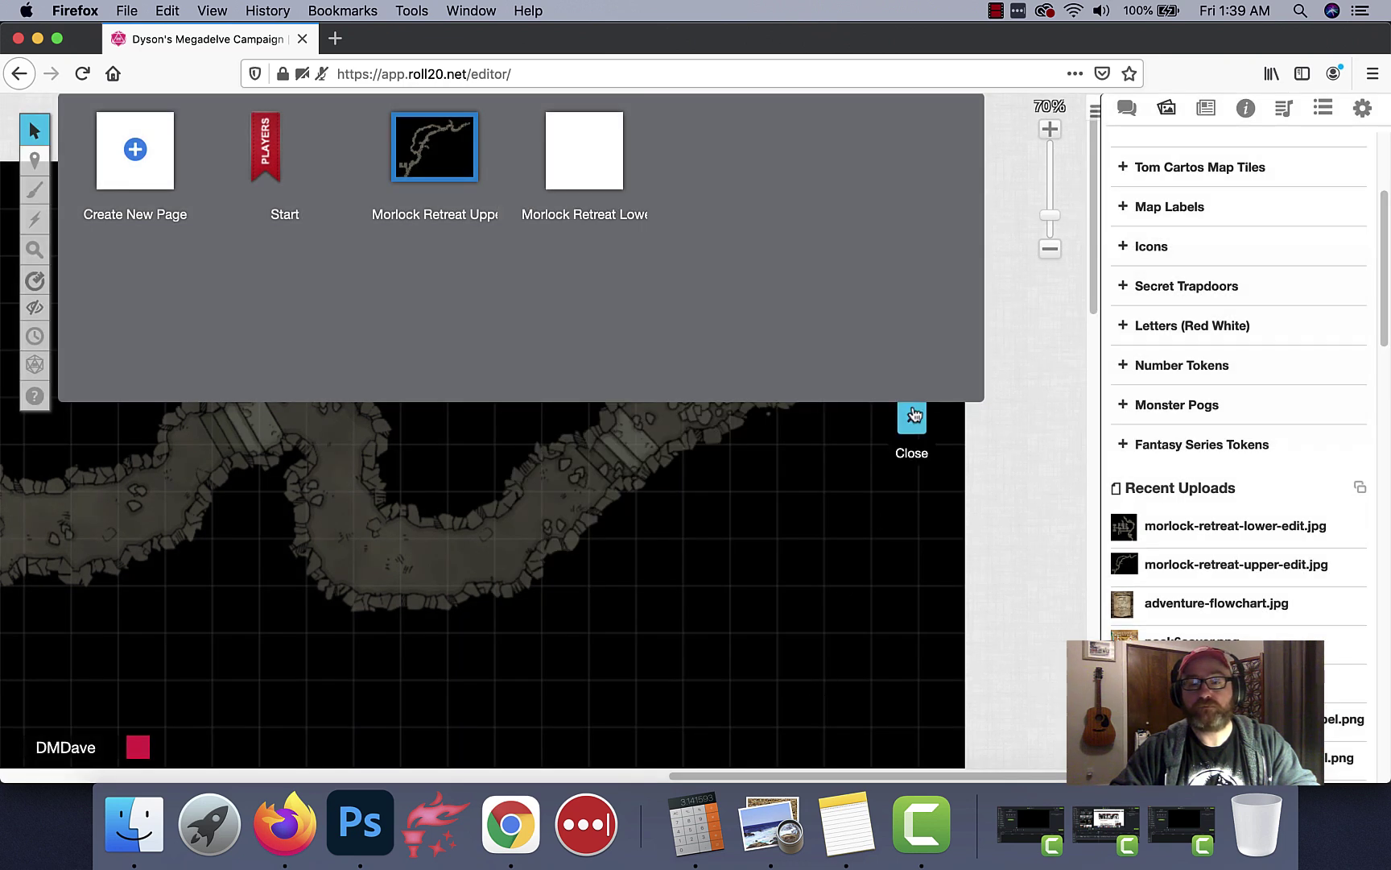
# Open the Morlock Retreat Lower page and place morlock-retreat-lower-edit.jpg on the canvas
pyautogui.click(583, 152)
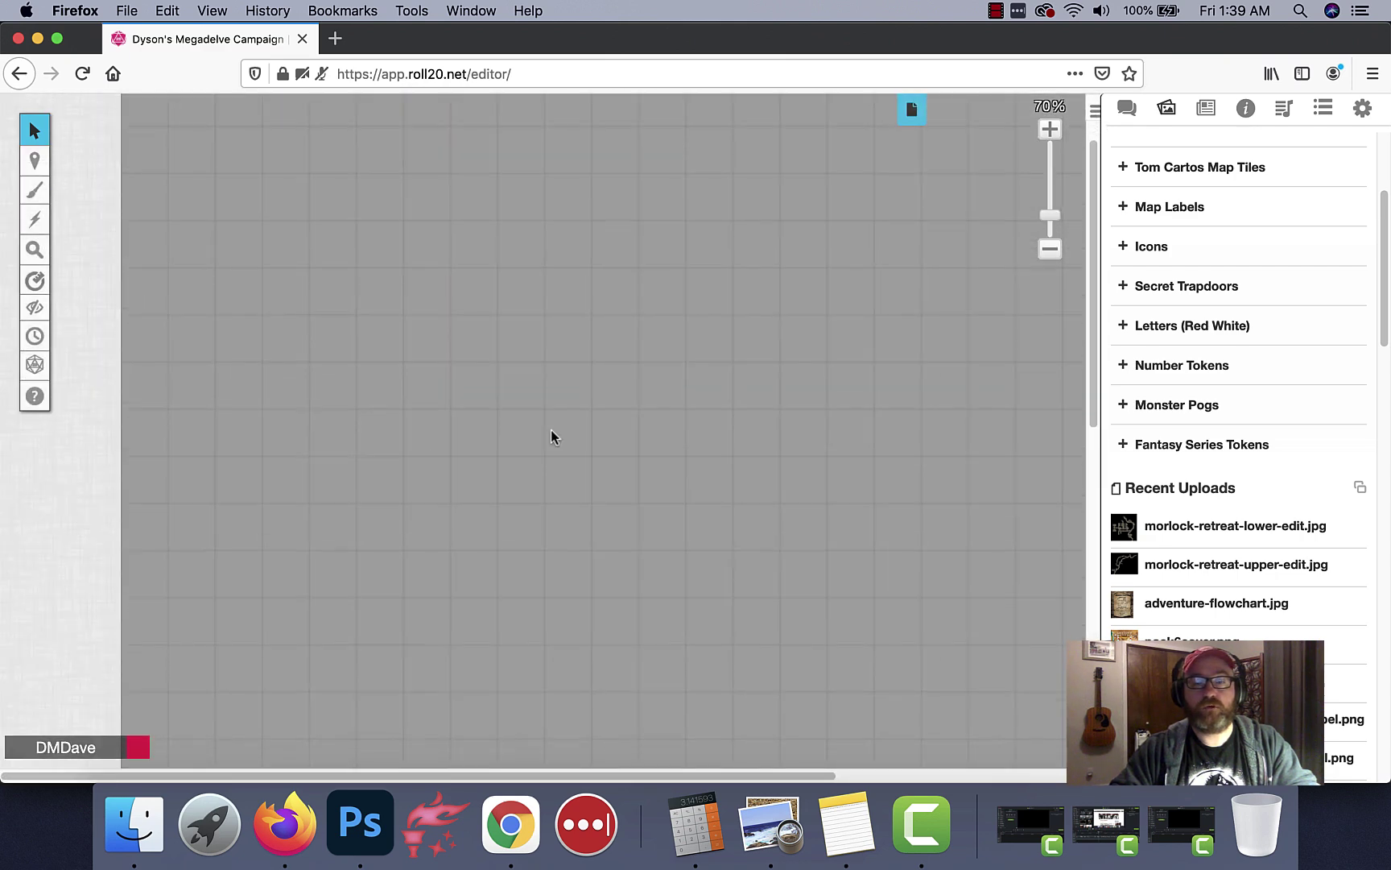
pyautogui.scroll(-3, 551, 430)
pyautogui.moveTo(1229, 533)
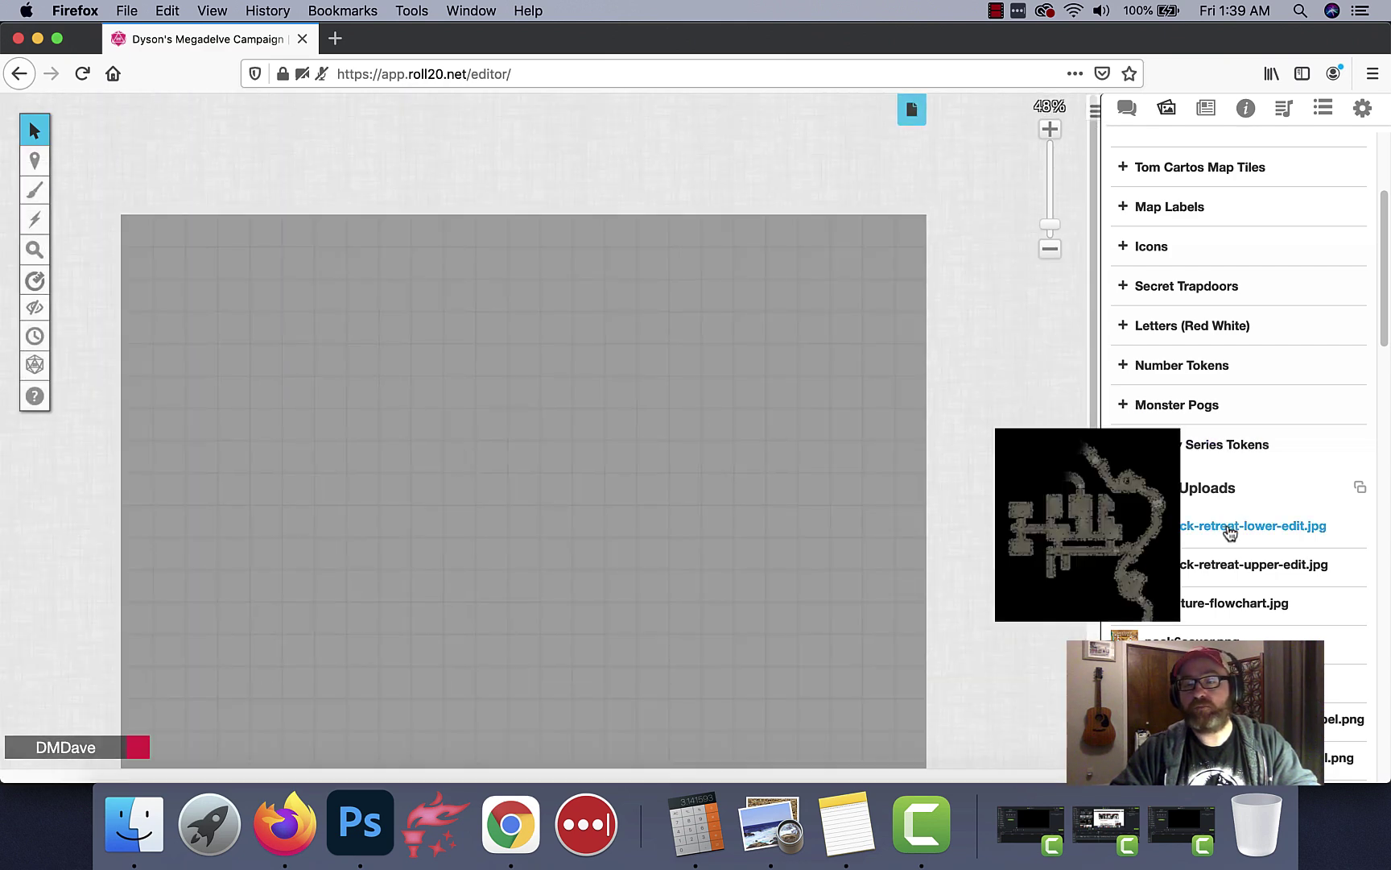
pyautogui.moveTo(1272, 583)
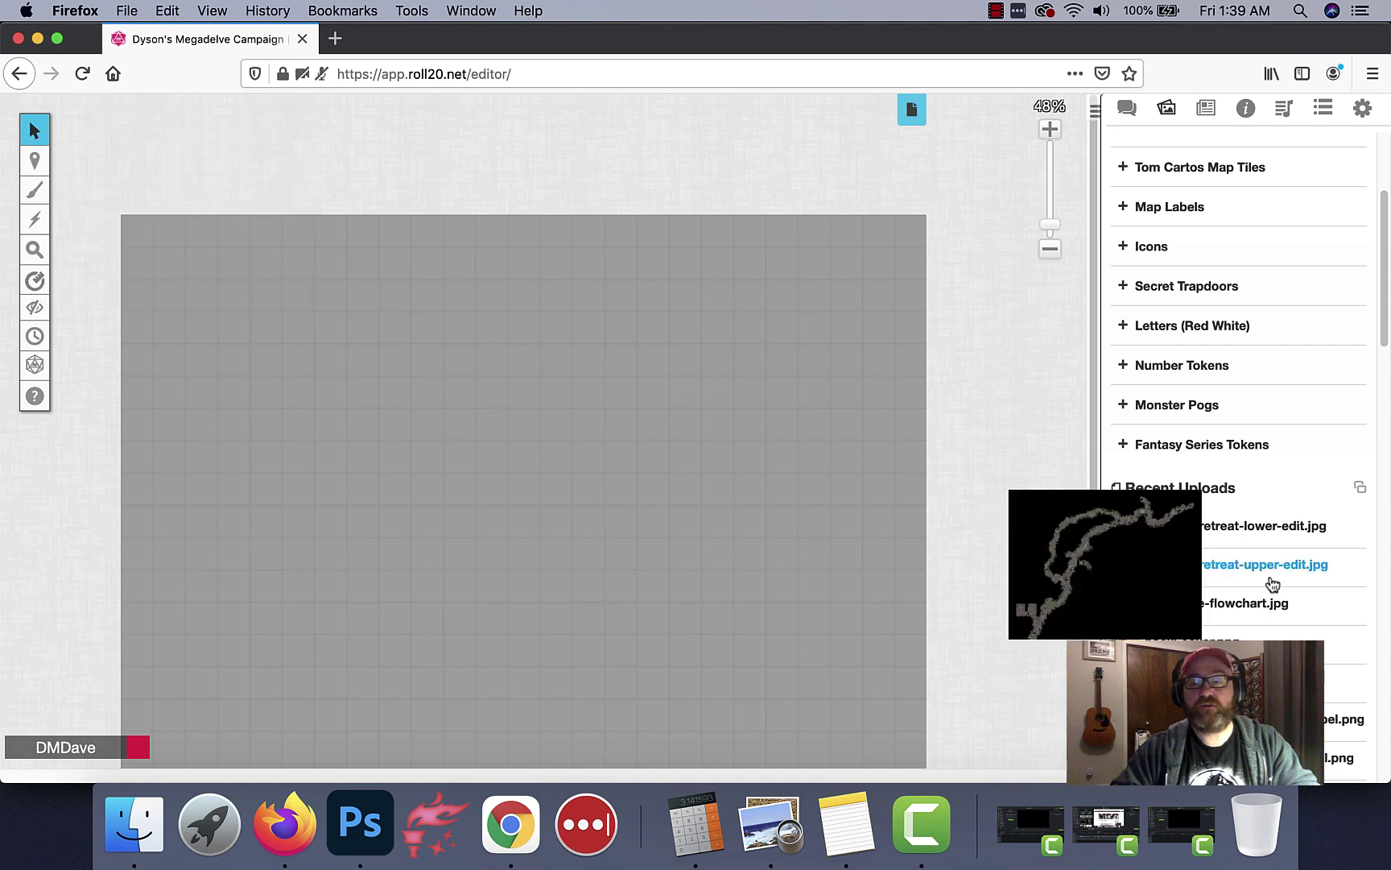
pyautogui.moveTo(1233, 533); pyautogui.dragTo(202, 295)
# Set the lower map to 25 × 26 units and align it with the page edges
pyautogui.rightClick(202, 296)
pyautogui.moveTo(252, 267)
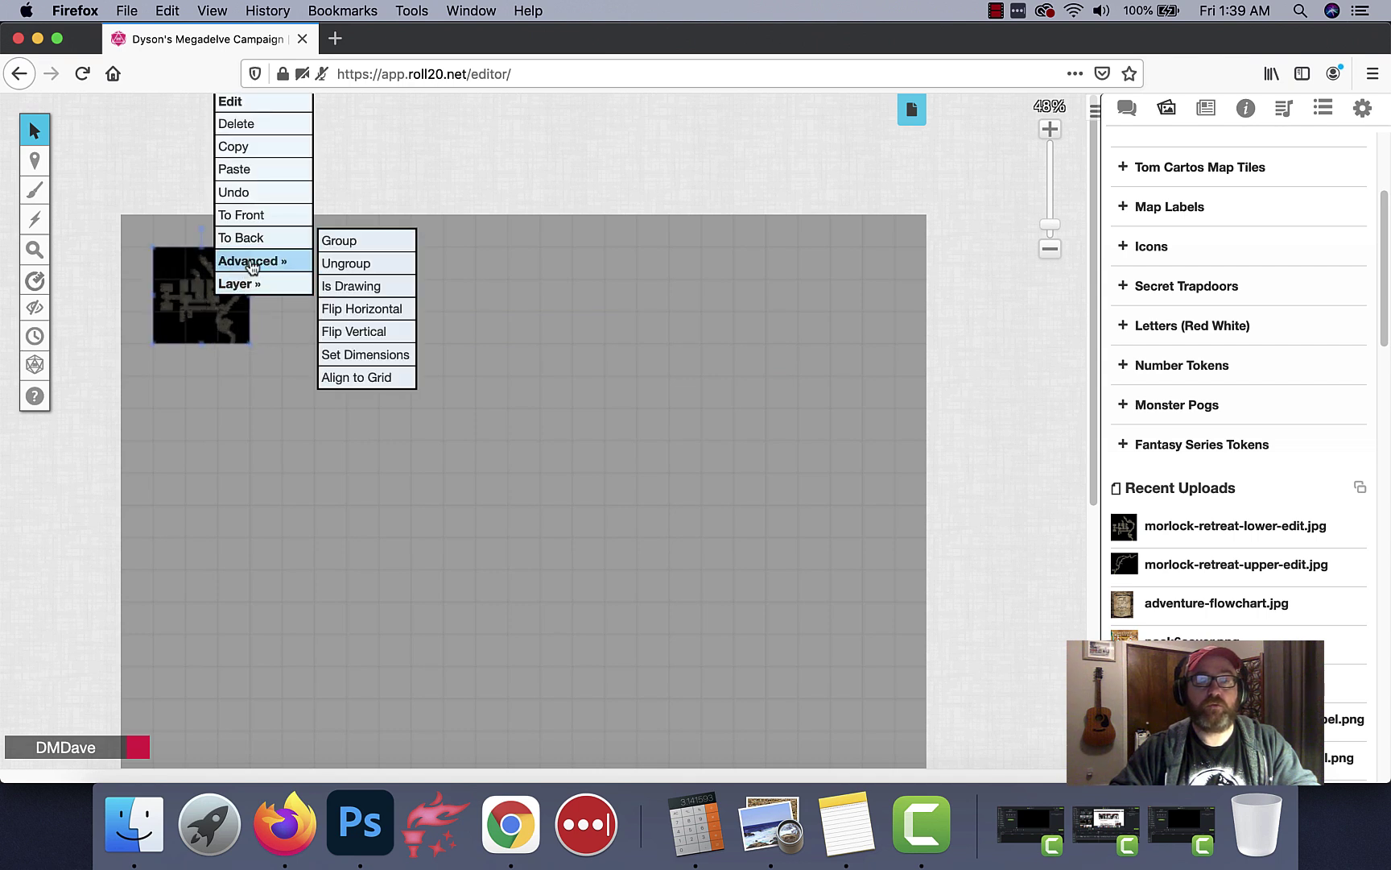
pyautogui.click(366, 354)
pyautogui.click(605, 416)
pyautogui.click(591, 427)
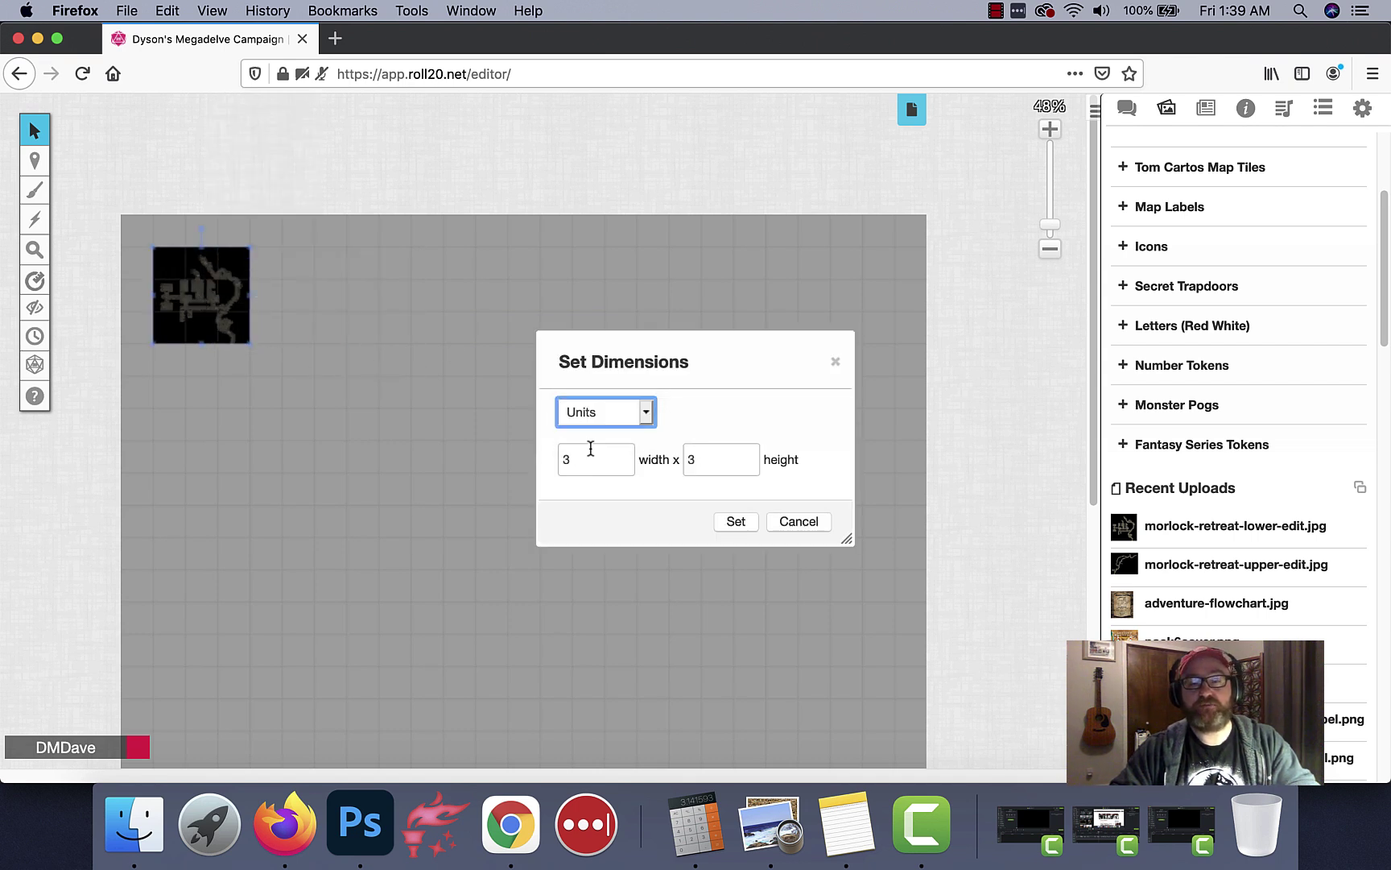
pyautogui.click(592, 465)
pyautogui.write('25')
pyautogui.press('Tab')
pyautogui.write('26')
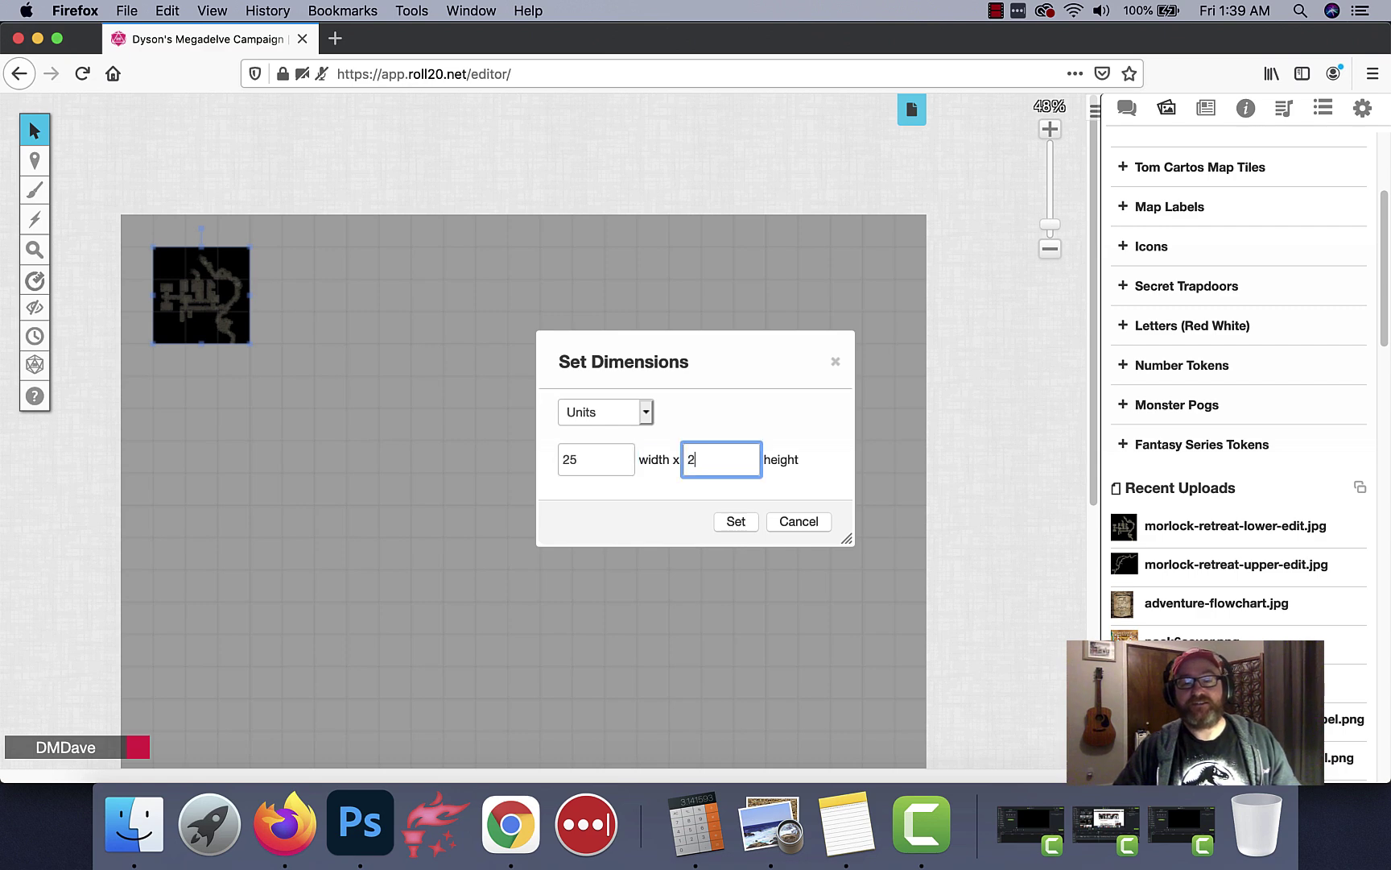
pyautogui.click(735, 521)
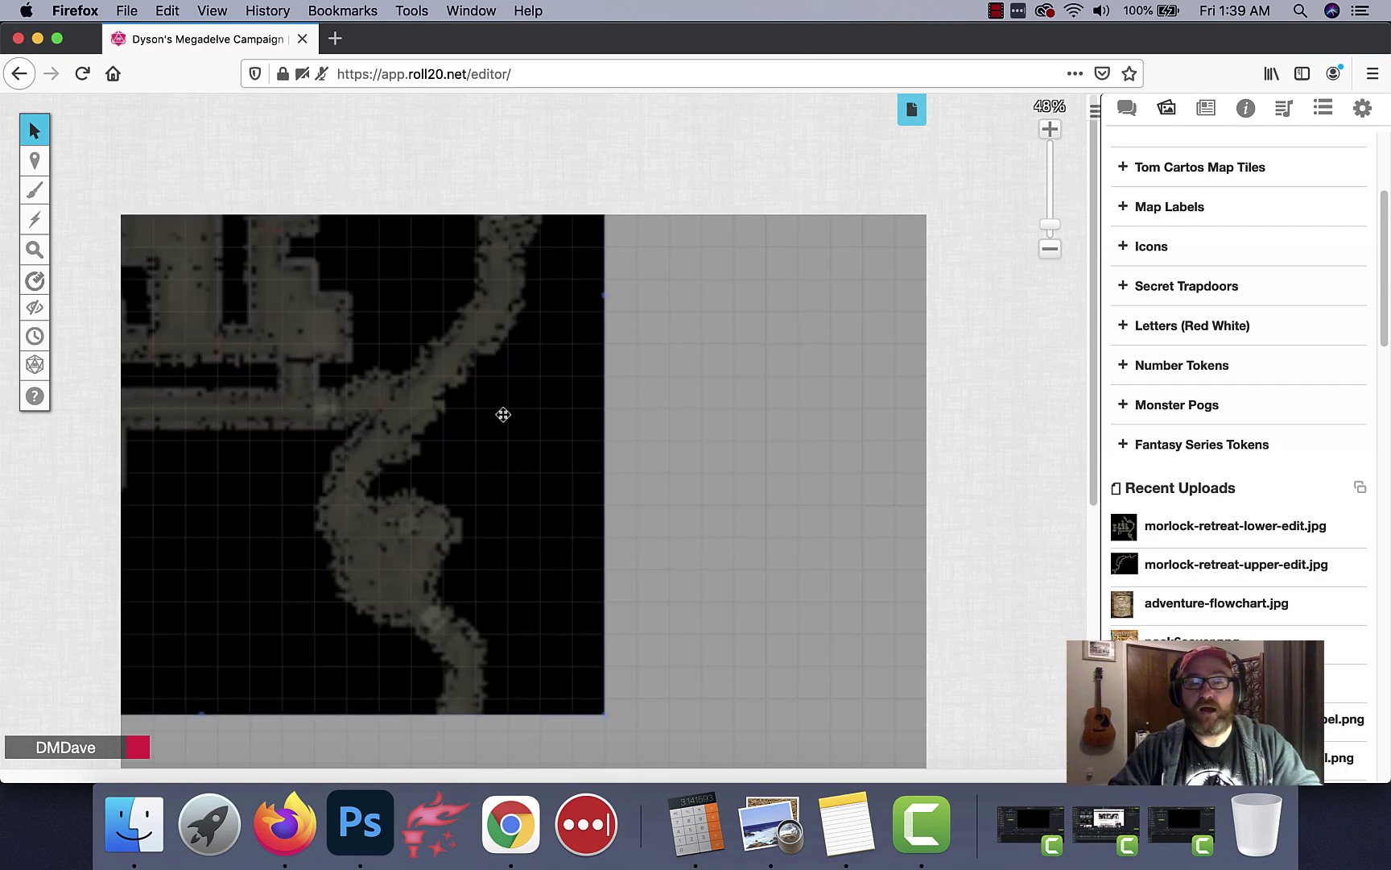
pyautogui.moveTo(605, 541); pyautogui.dragTo(657, 561)
pyautogui.scroll(-5, 657, 560)
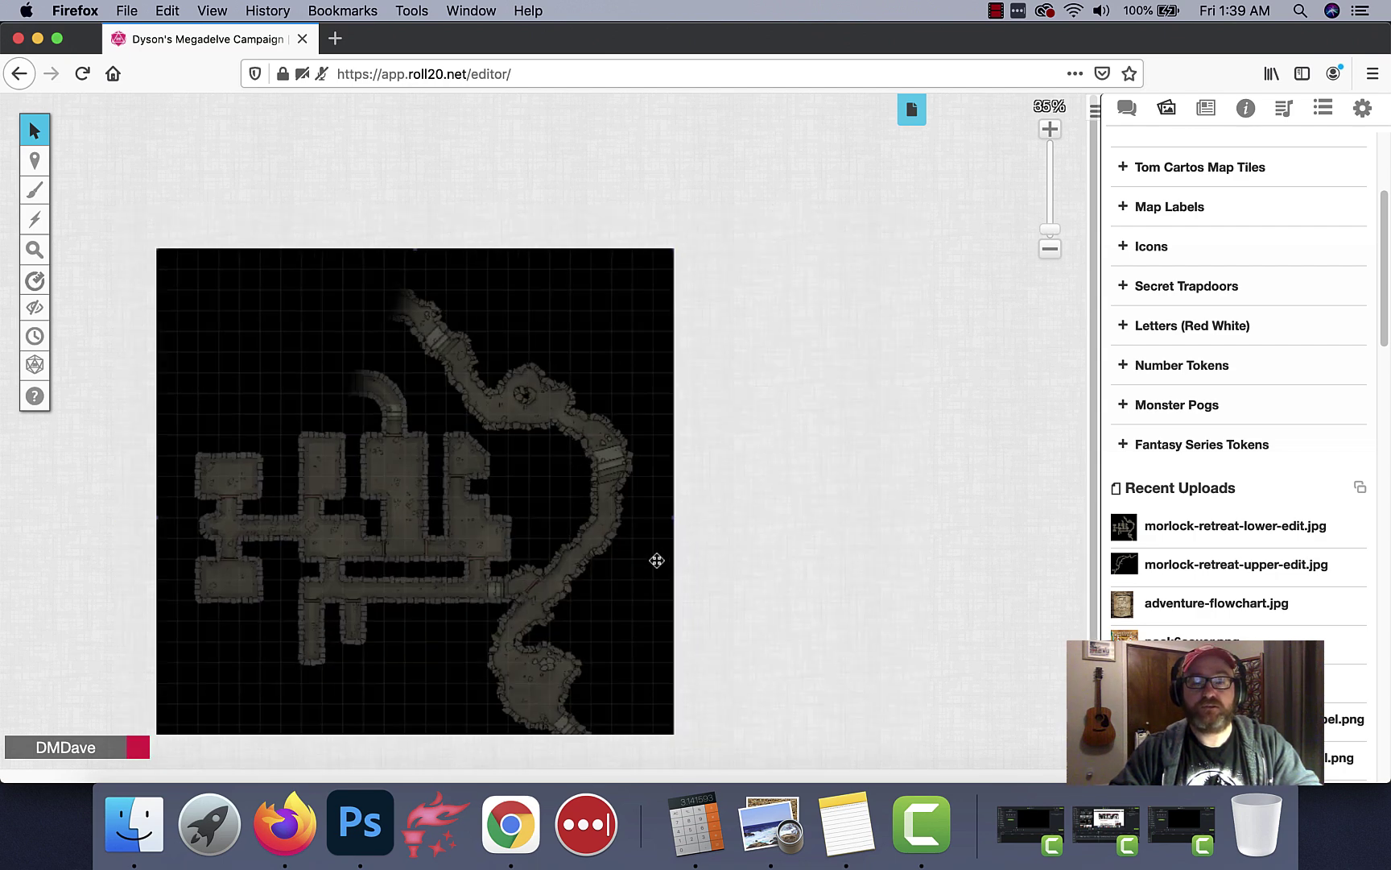
pyautogui.click(912, 109)
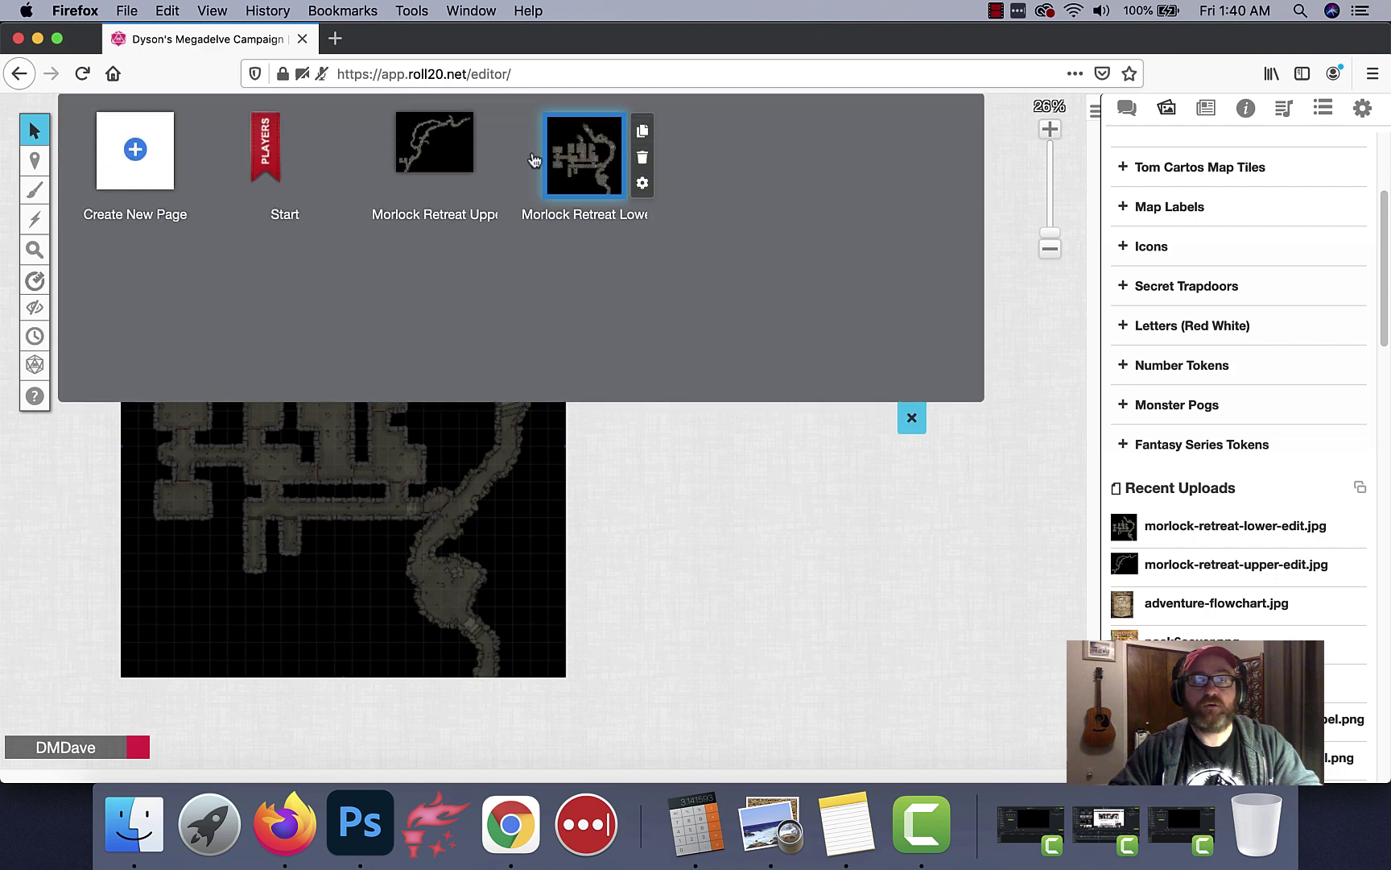
pyautogui.moveTo(290, 134)
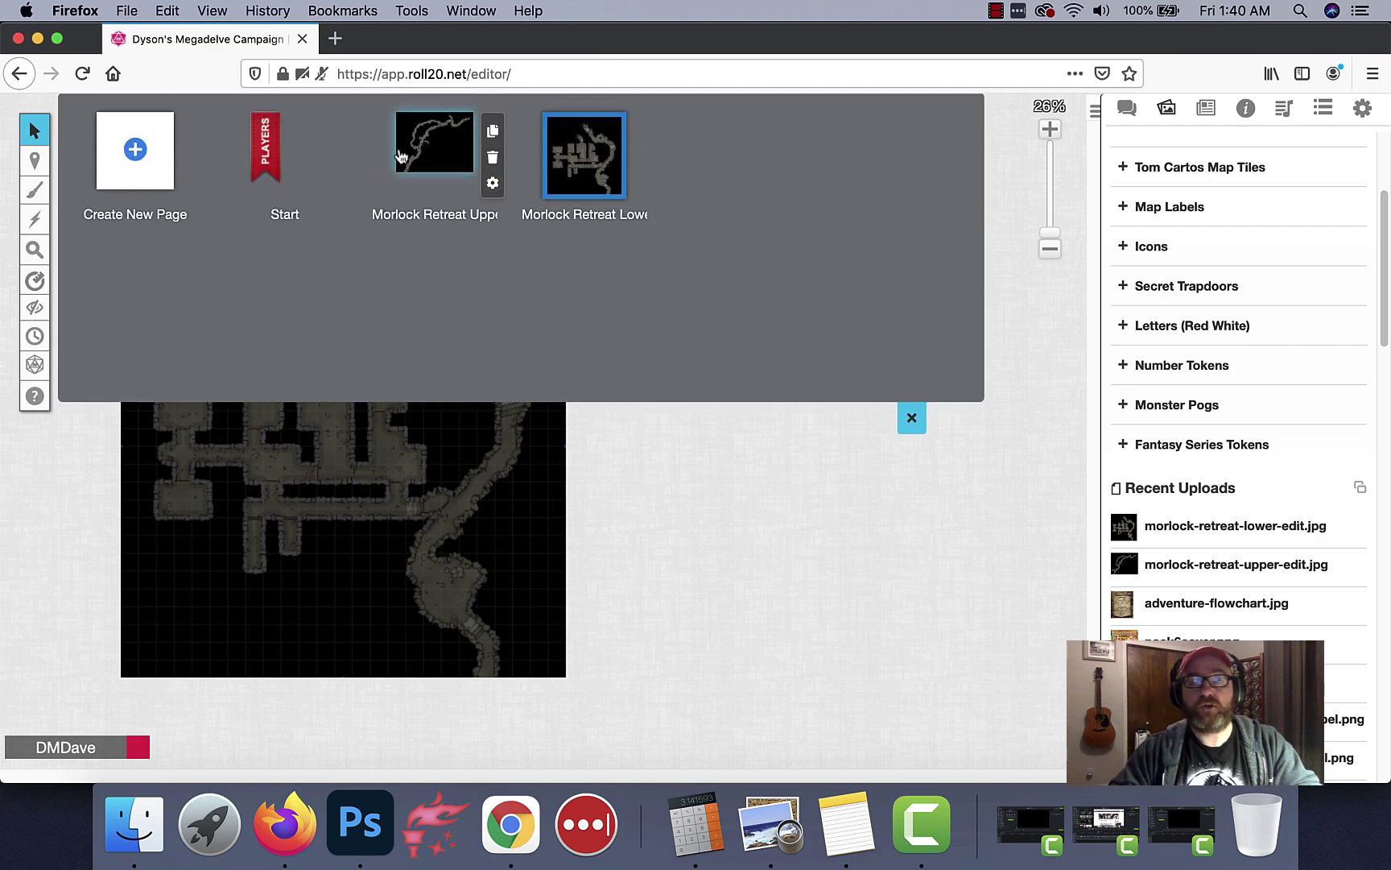
pyautogui.moveTo(420, 169)
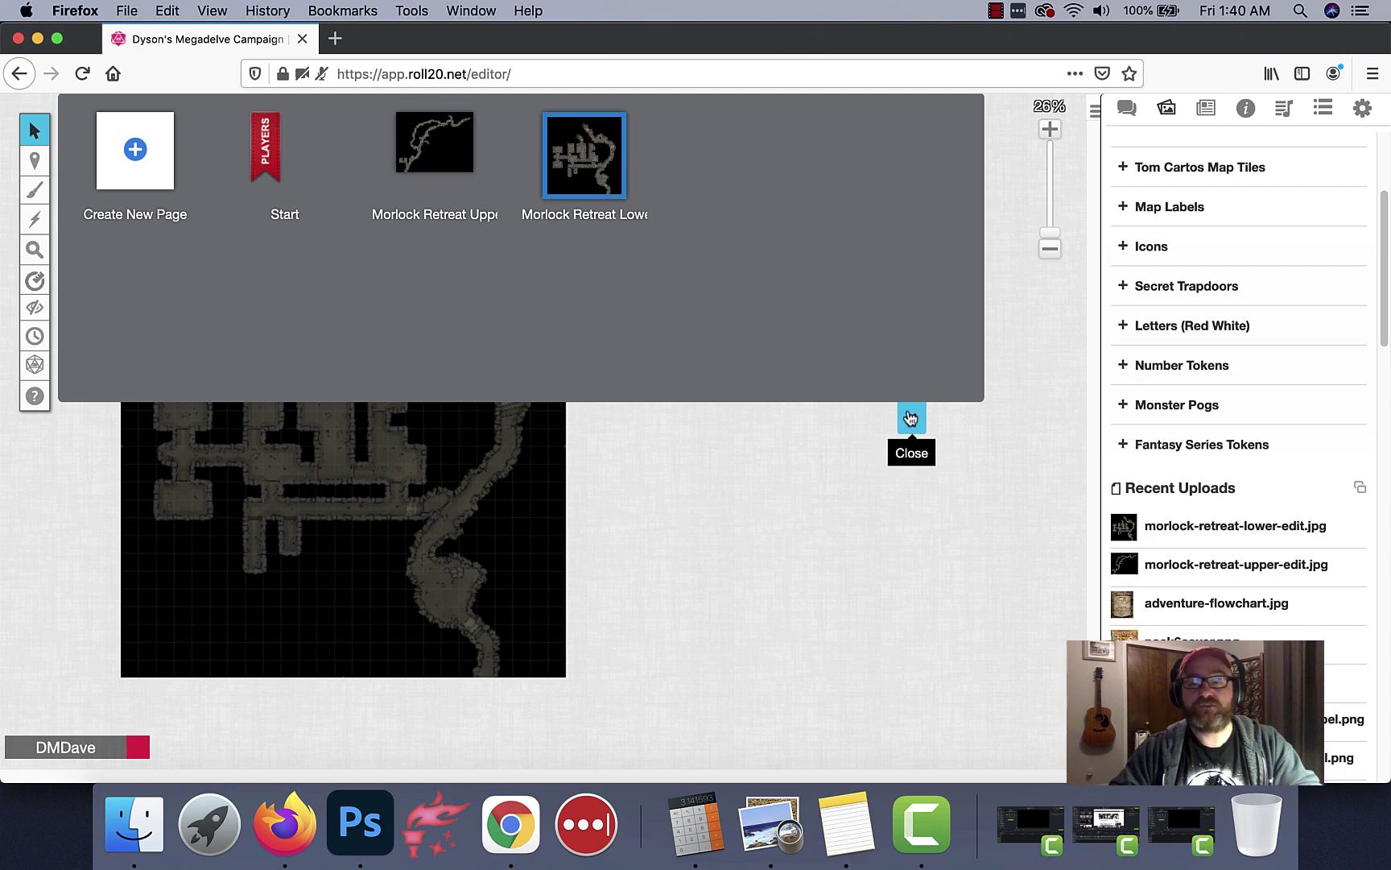
pyautogui.click(912, 417)
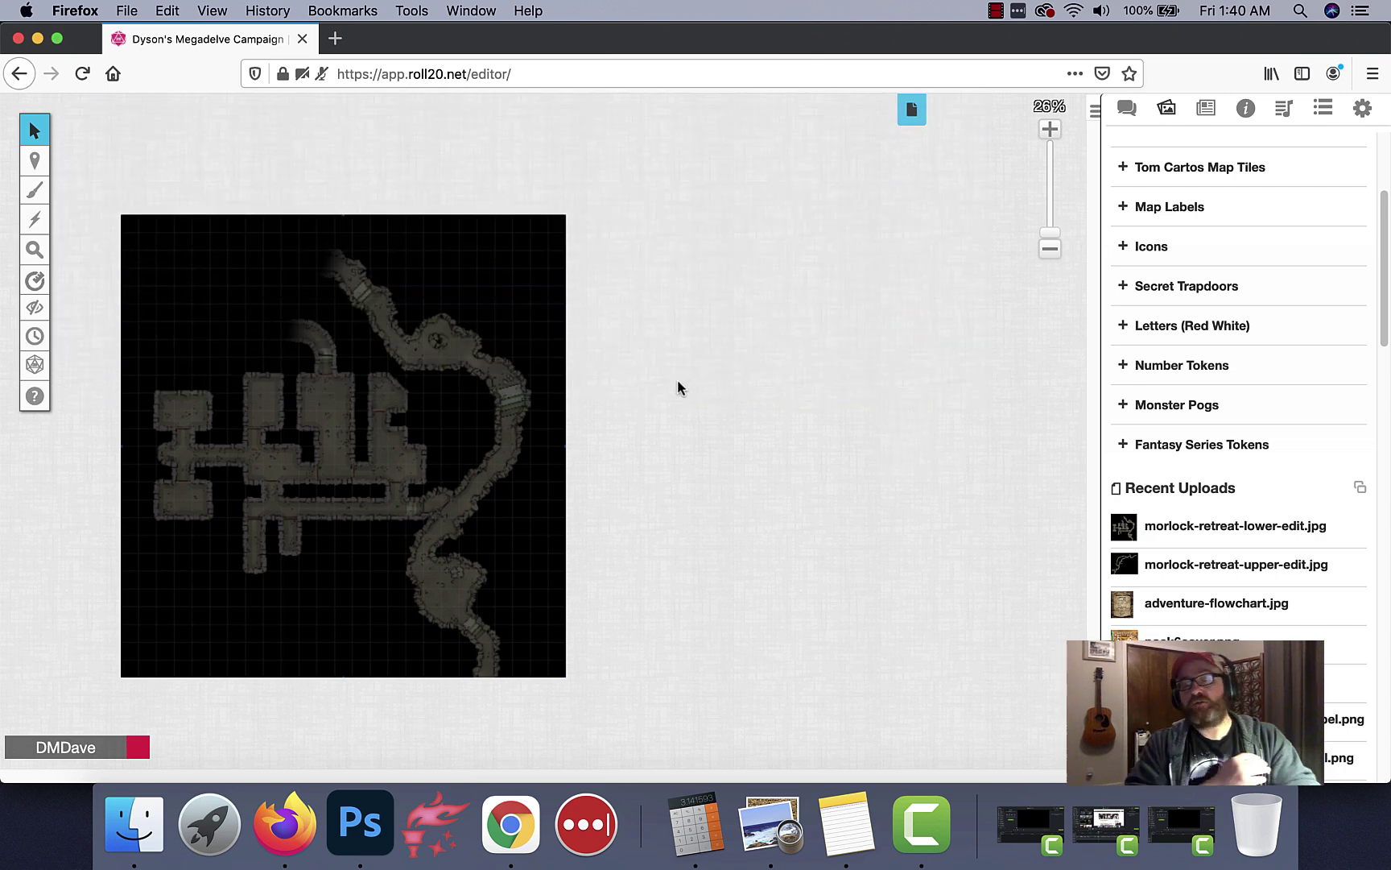